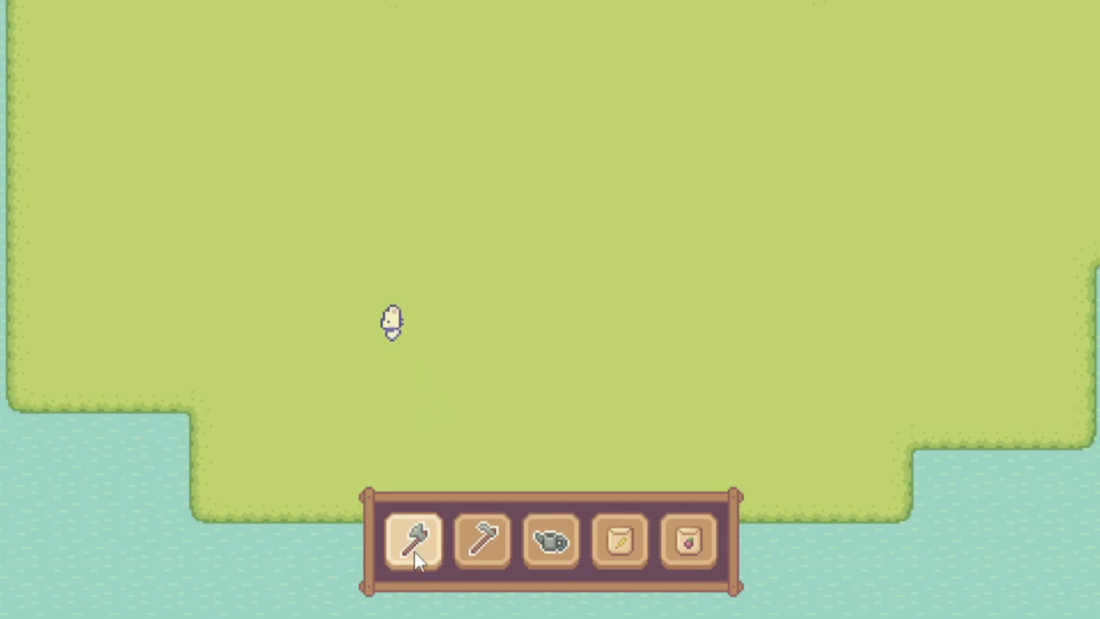
# Try out the axe, hoe and watering can from the tool panel in the running game.
pyautogui.click(418, 537)
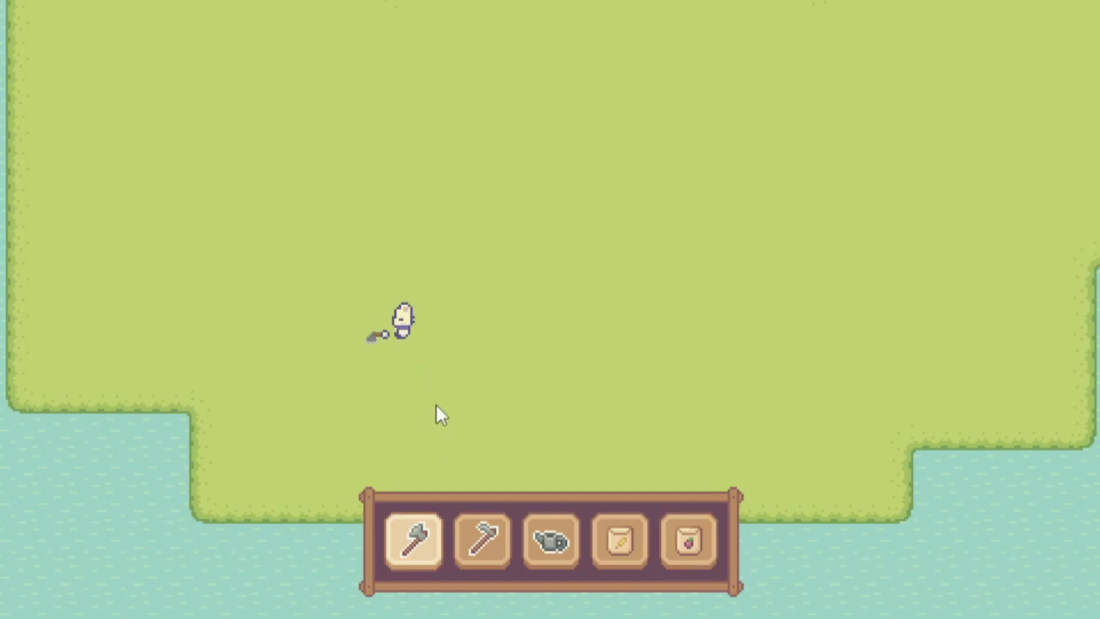
pyautogui.press('2')
pyautogui.click(407, 375)
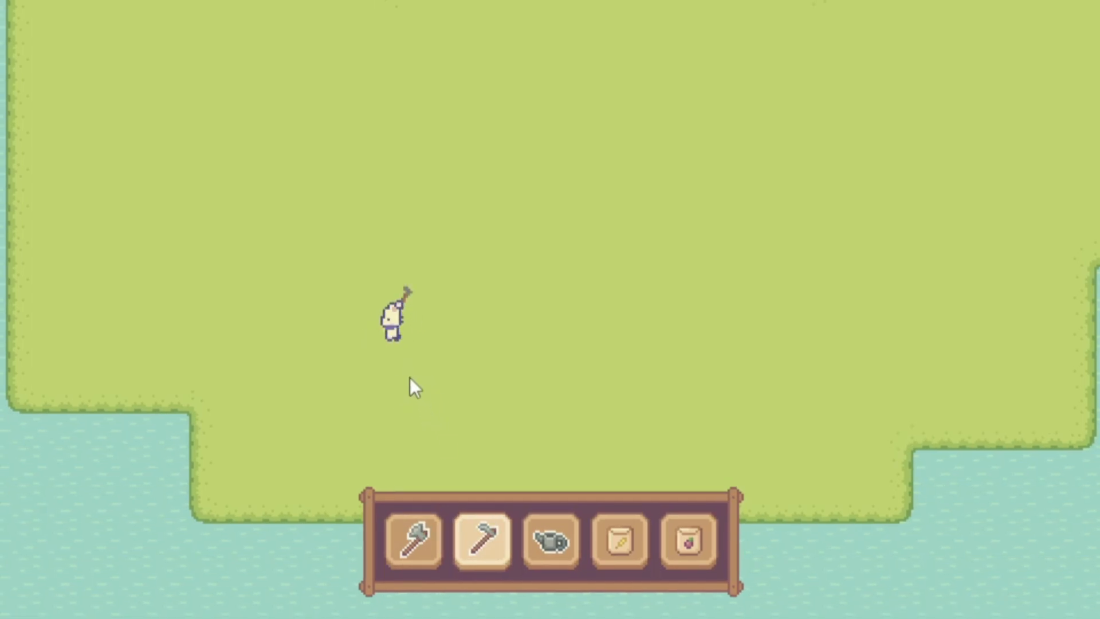
pyautogui.click(547, 530)
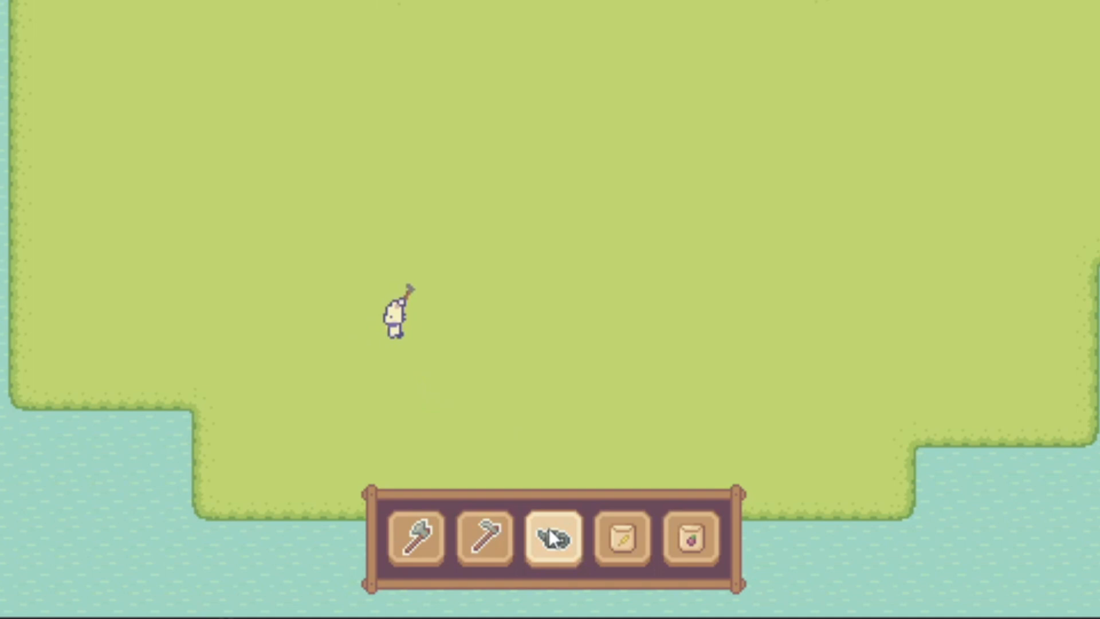
pyautogui.click(379, 367)
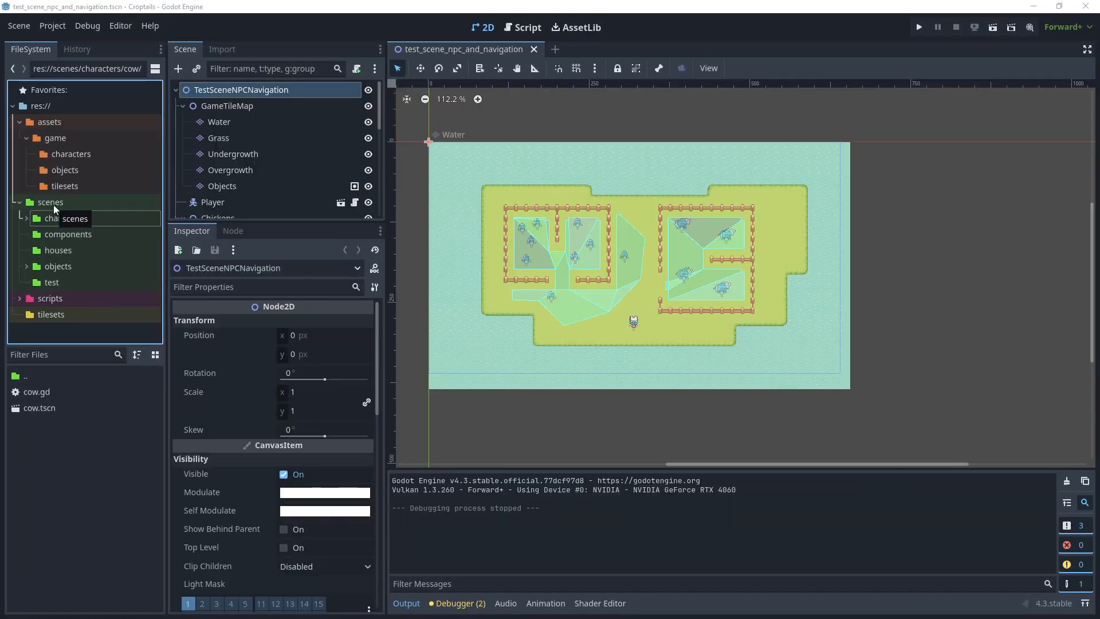
# Create a folder named ui inside the project's scenes folder.
pyautogui.click(57, 203)
pyautogui.rightClick(49, 500)
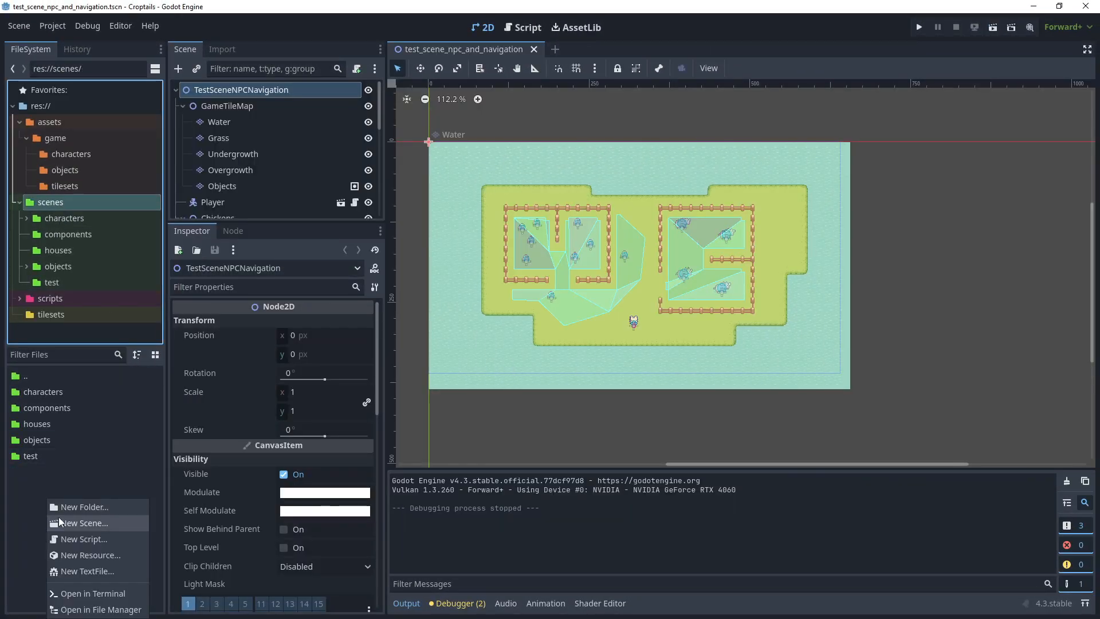
pyautogui.click(89, 509)
pyautogui.write('ui')
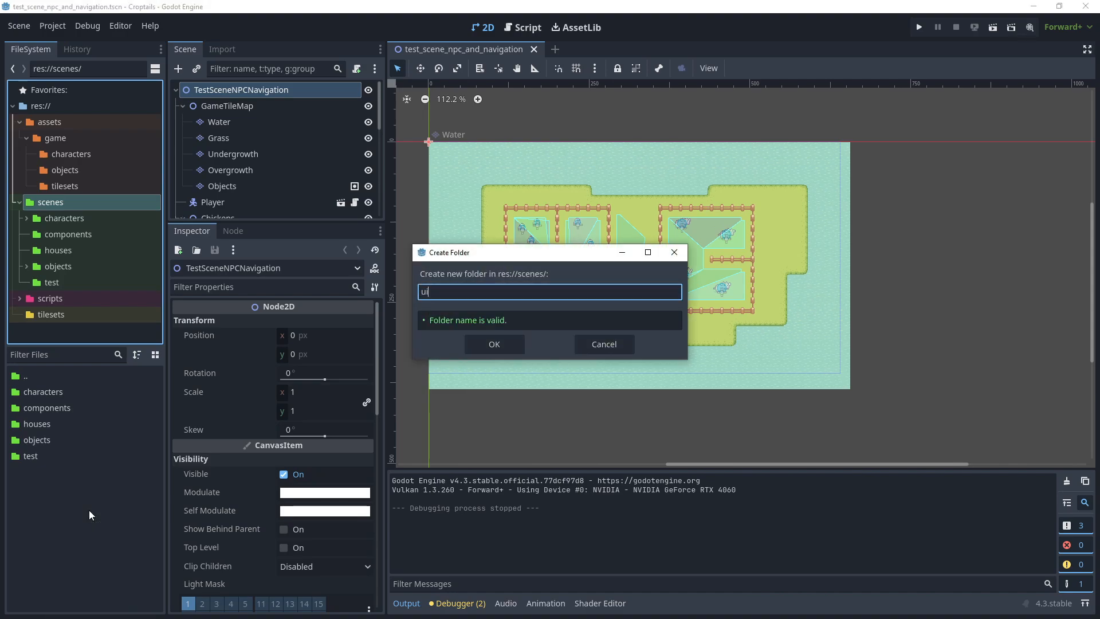
pyautogui.press('Return')
# Close the NPC navigation test scene and start a new scene with a User Interface root node named ToolsPanel.
pyautogui.hotkey('ctrl', 'shift', 'w')
pyautogui.click(19, 26)
pyautogui.click(37, 43)
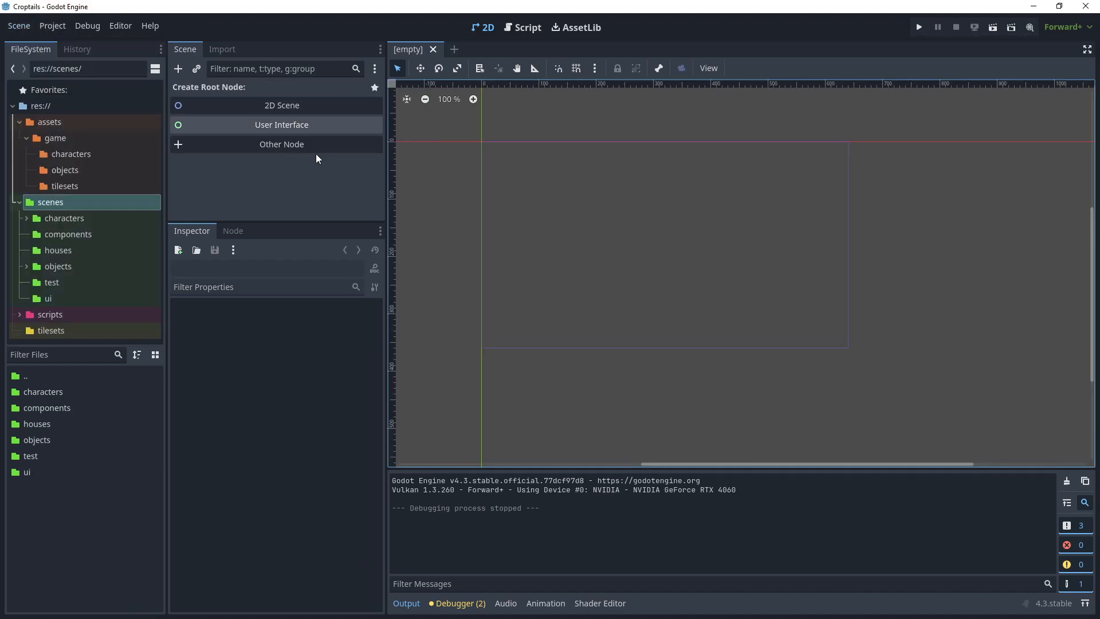
pyautogui.click(281, 126)
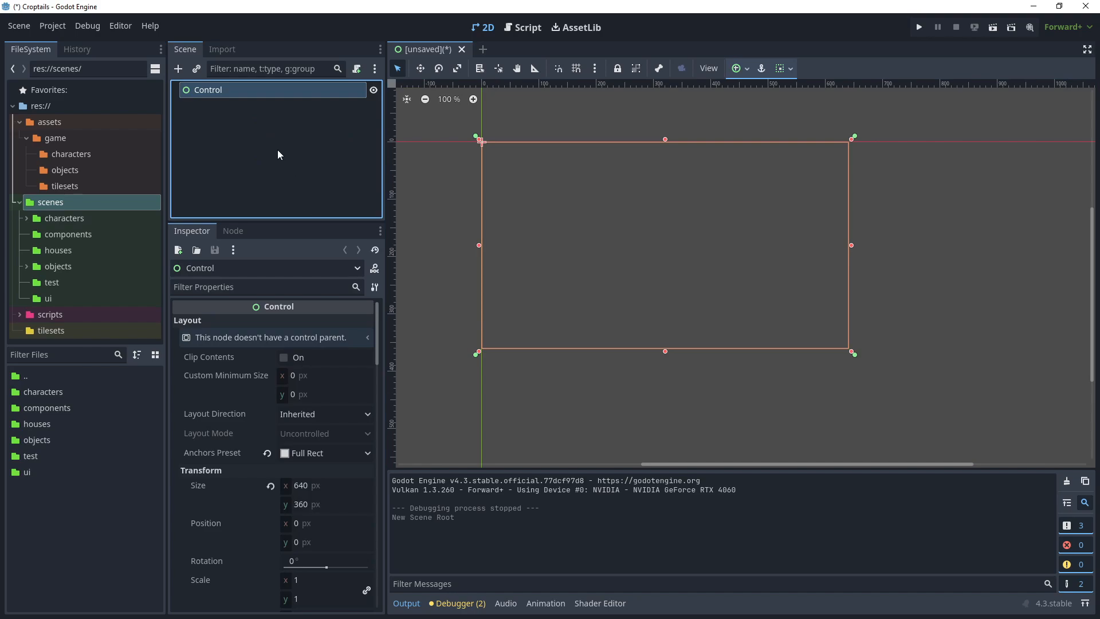
pyautogui.press('F2')
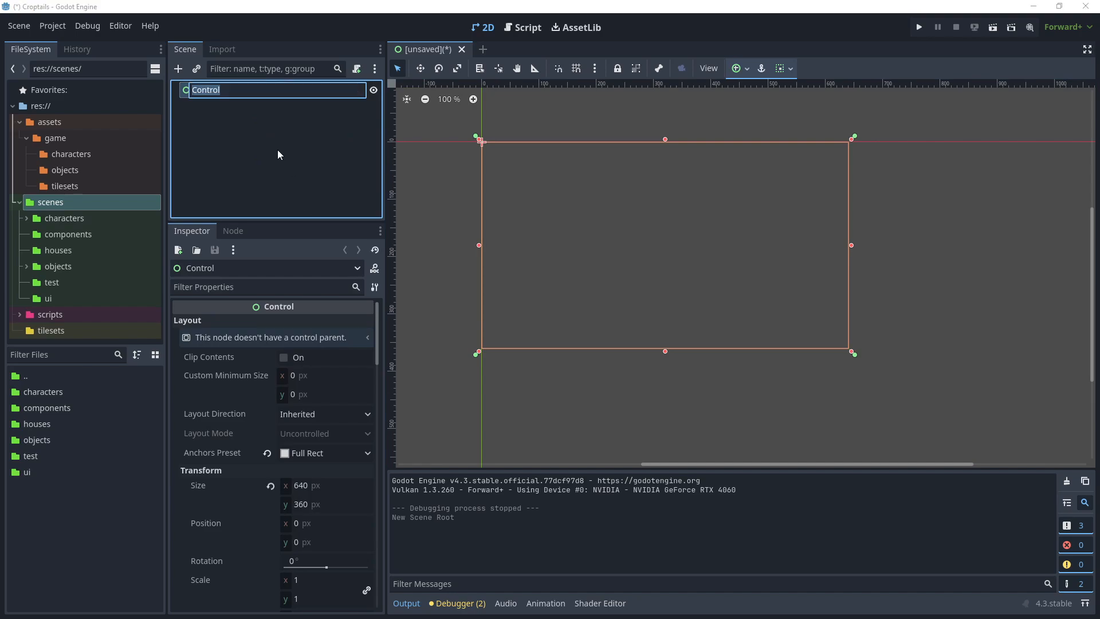
pyautogui.write('ToolsPanel')
pyautogui.press('Return')
# Save the new scene as tools_panel.tscn in res://scenes/ui.
pyautogui.hotkey('ctrl', 's')
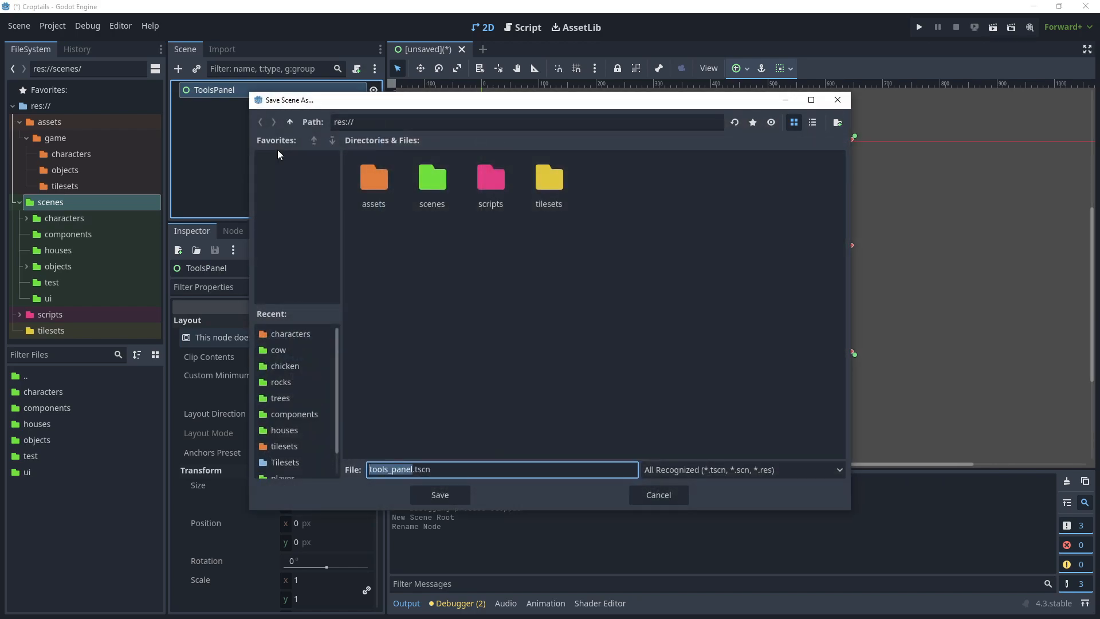
pyautogui.click(446, 186)
pyautogui.doubleClick(446, 187)
pyautogui.doubleClick(678, 184)
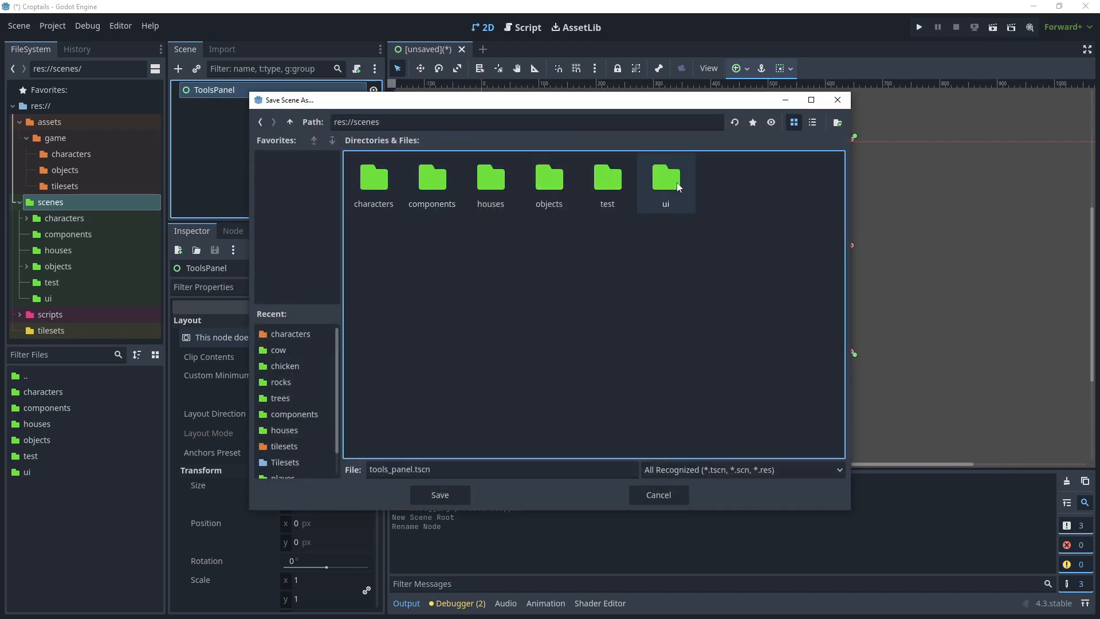
pyautogui.click(435, 493)
# Create a folder named ui inside the project's assets folder.
pyautogui.click(42, 121)
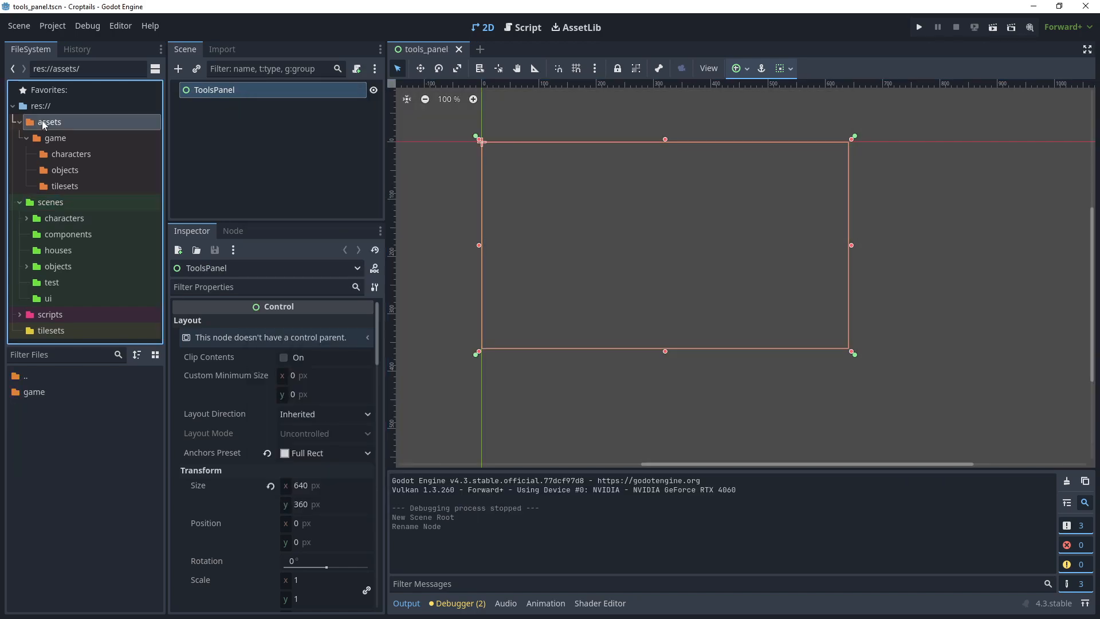
pyautogui.click(25, 139)
pyautogui.rightClick(95, 448)
pyautogui.click(95, 451)
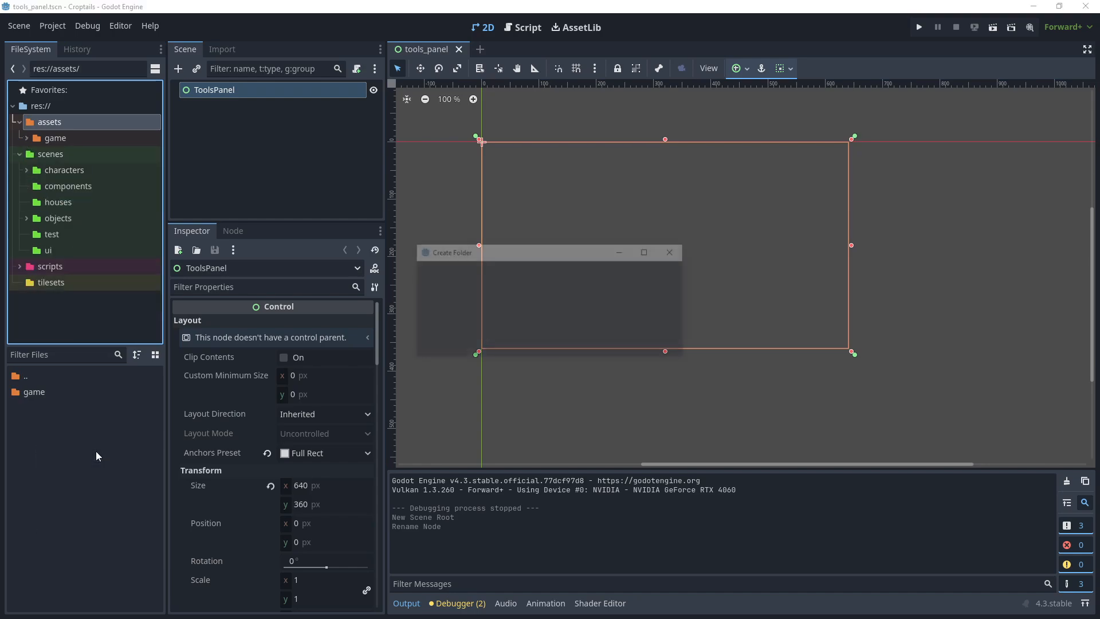
pyautogui.write('ui')
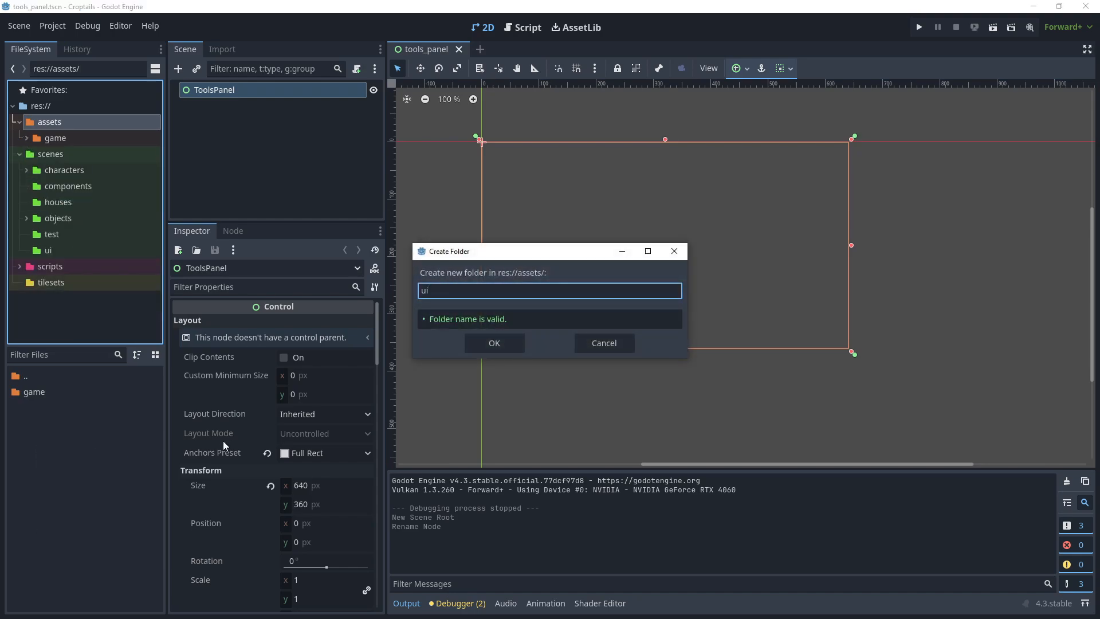
pyautogui.click(494, 342)
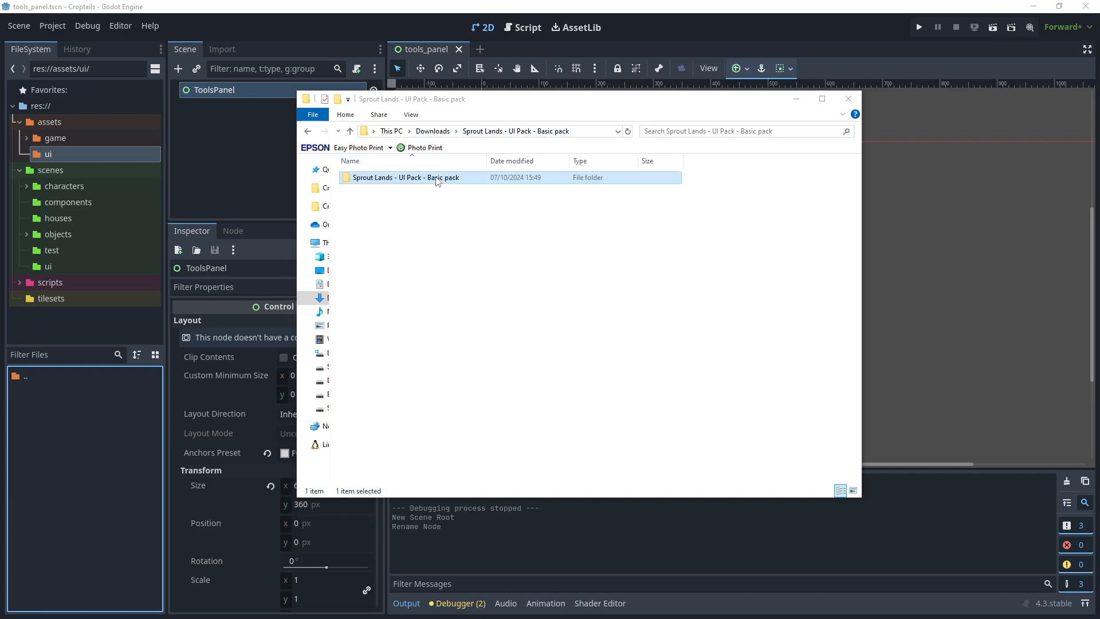
# Import Sprite sheet for Basic Pack.png from the Sprout Lands UI pack's Sprite sheets folder into res://assets/ui.
pyautogui.doubleClick(435, 179)
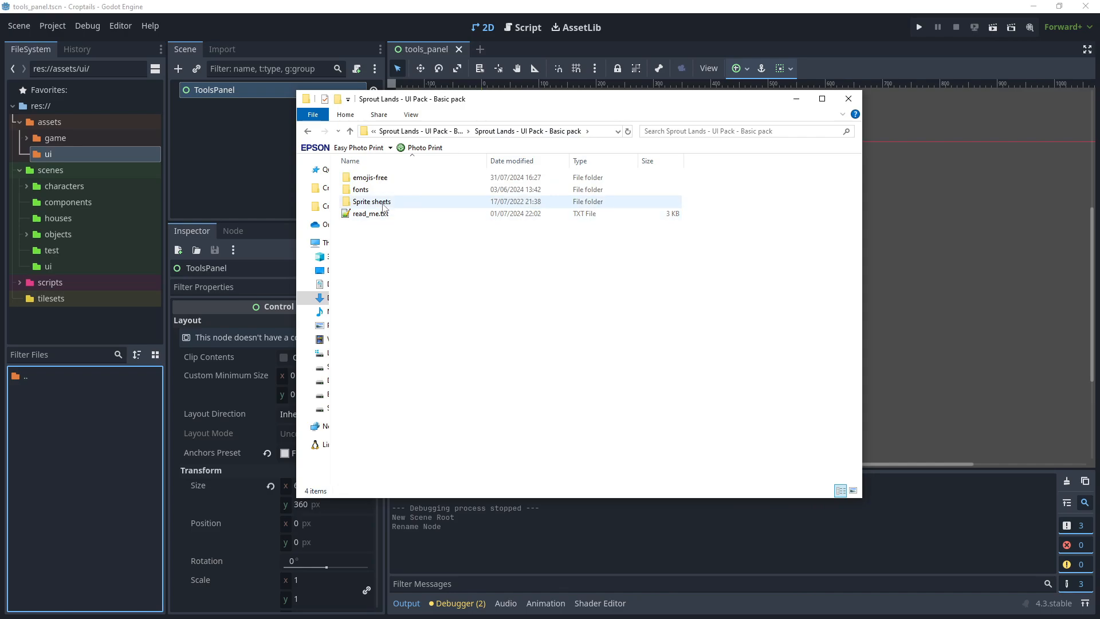
pyautogui.doubleClick(441, 202)
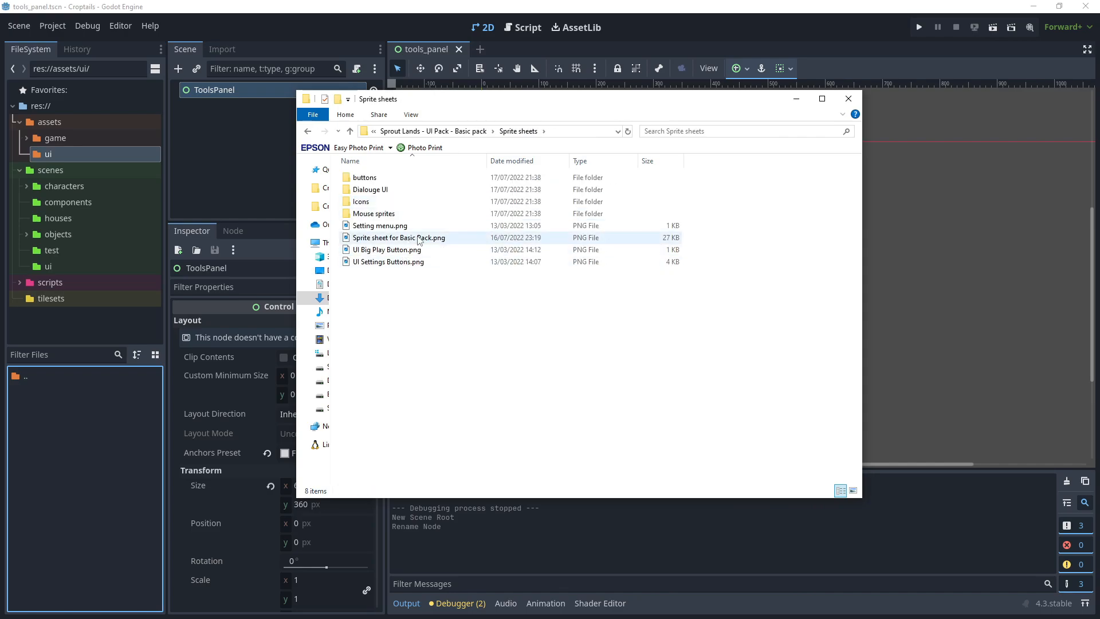
pyautogui.click(418, 241)
pyautogui.moveTo(418, 240); pyautogui.dragTo(47, 415)
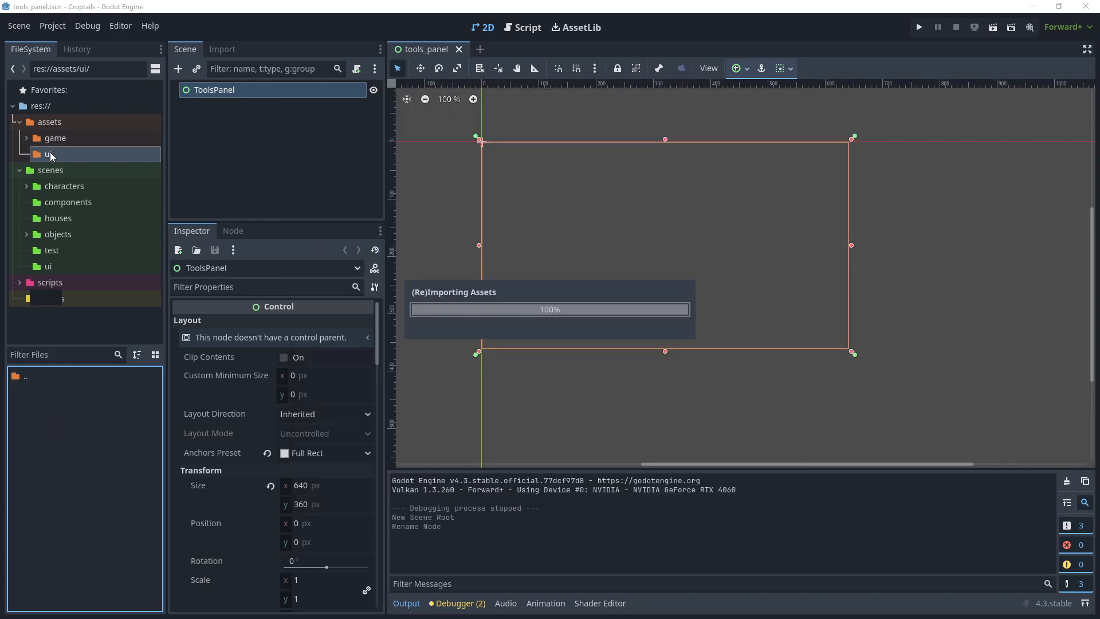
# Import Triangle Mouse icon 1.png from the pack's Mouse sprites folder into res://assets/ui.
pyautogui.hotkey('alt', 'Tab')
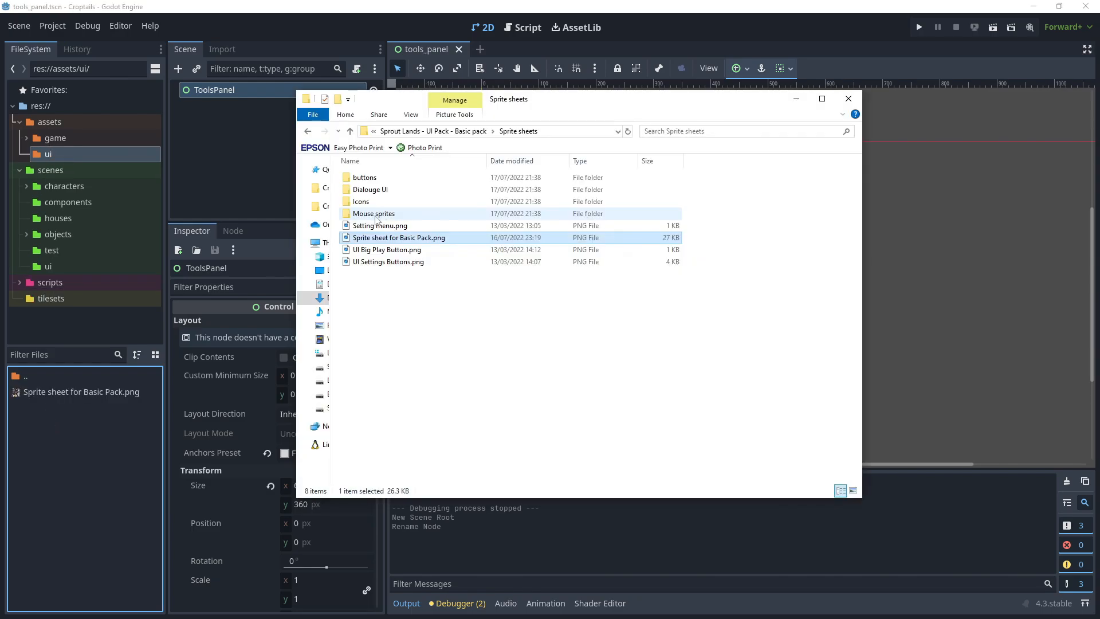
pyautogui.doubleClick(398, 216)
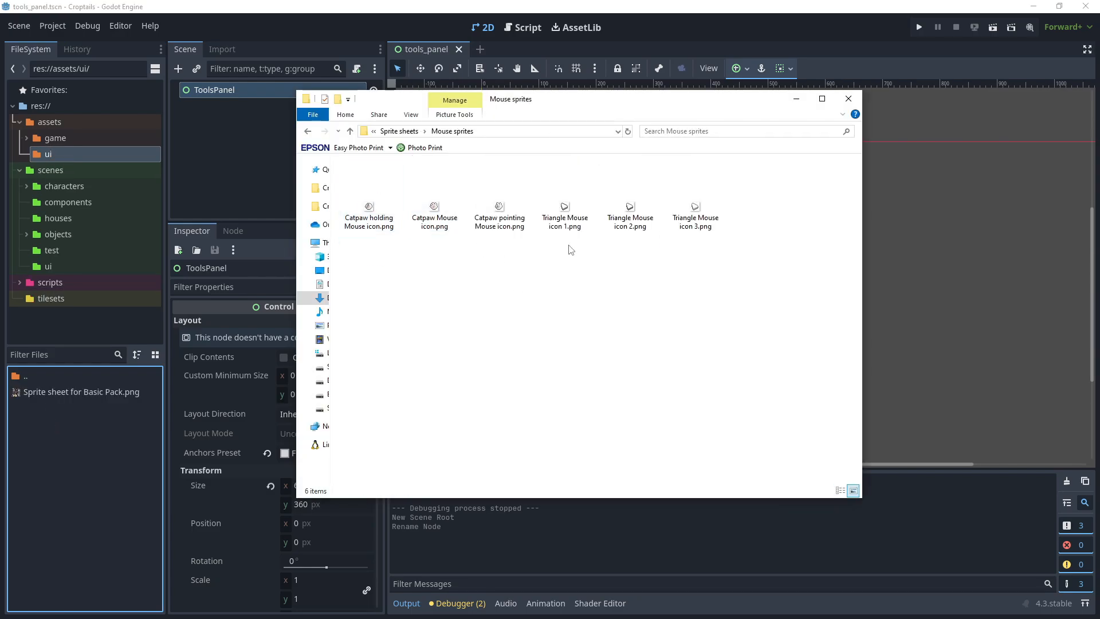
pyautogui.moveTo(570, 222); pyautogui.dragTo(84, 444)
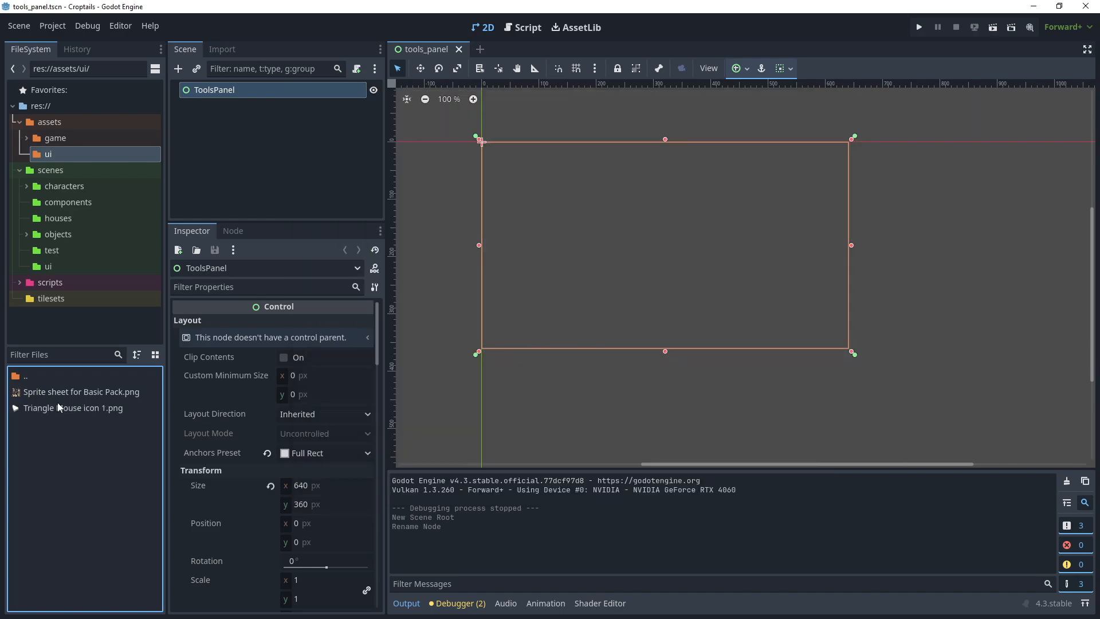
# Import Teemo Basic emote animations sprite sheet.png from the pack's Dialouge UI Emotes folder into res://assets/ui.
pyautogui.hotkey('alt', 'Tab')
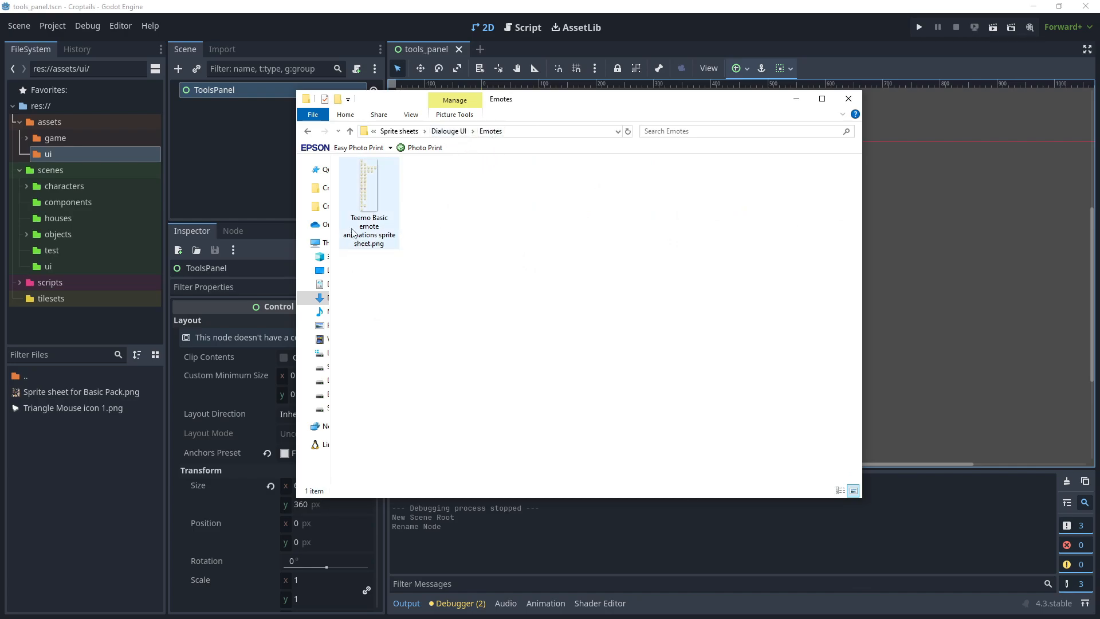
pyautogui.click(388, 232)
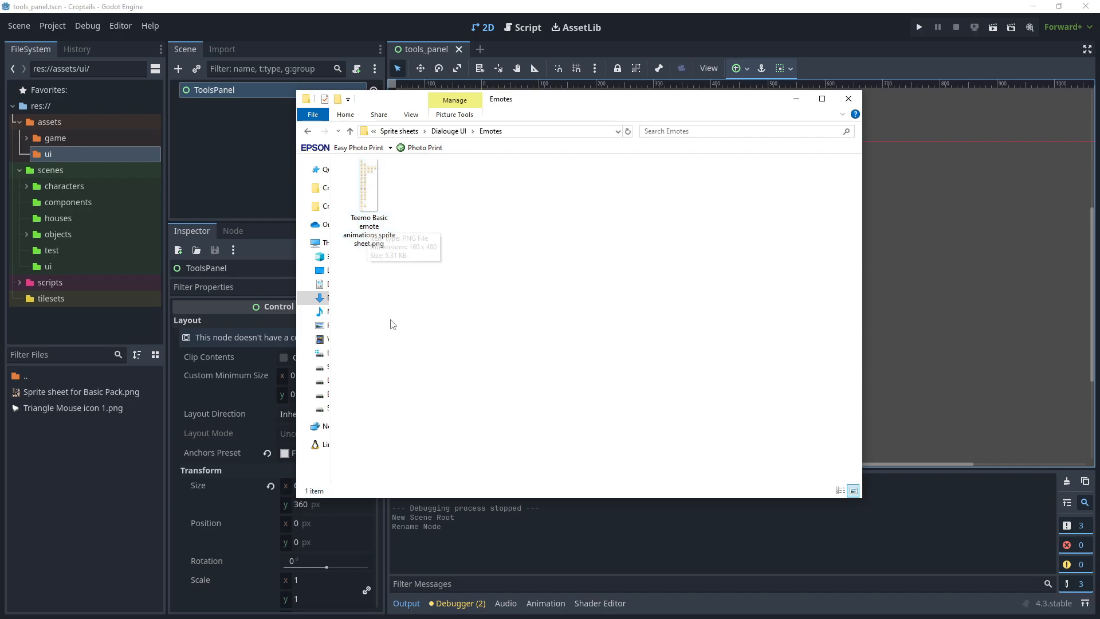
pyautogui.moveTo(383, 224); pyautogui.dragTo(95, 410)
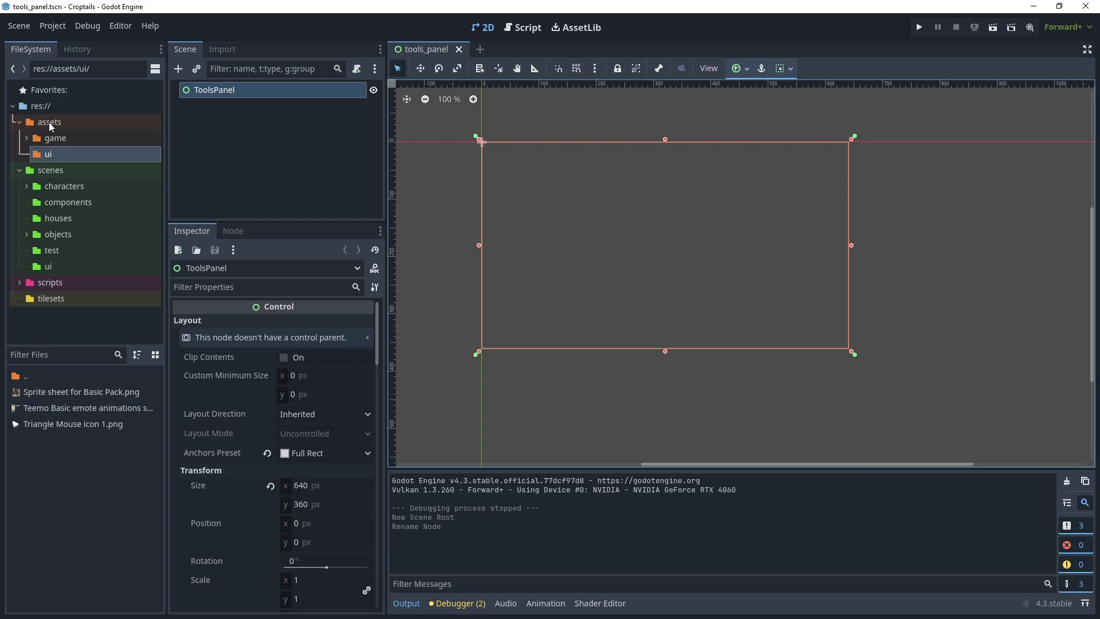
# Rename the imported Basic Pack sprite sheet to basic_ui_sprites.png.
pyautogui.click(69, 497)
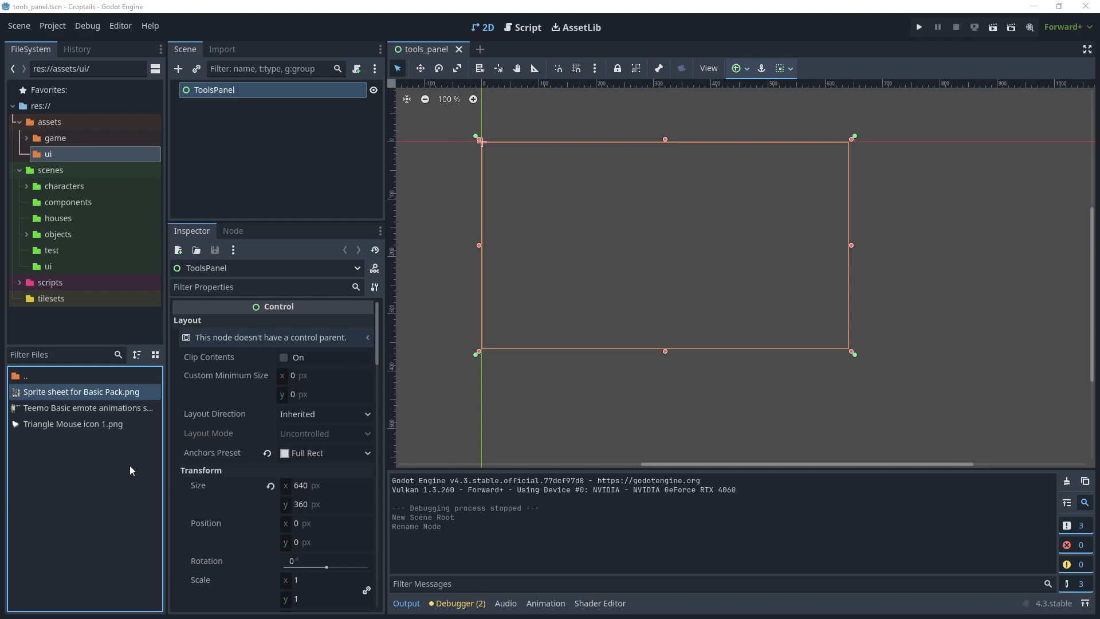
pyautogui.doubleClick(53, 396)
pyautogui.write('basic_')
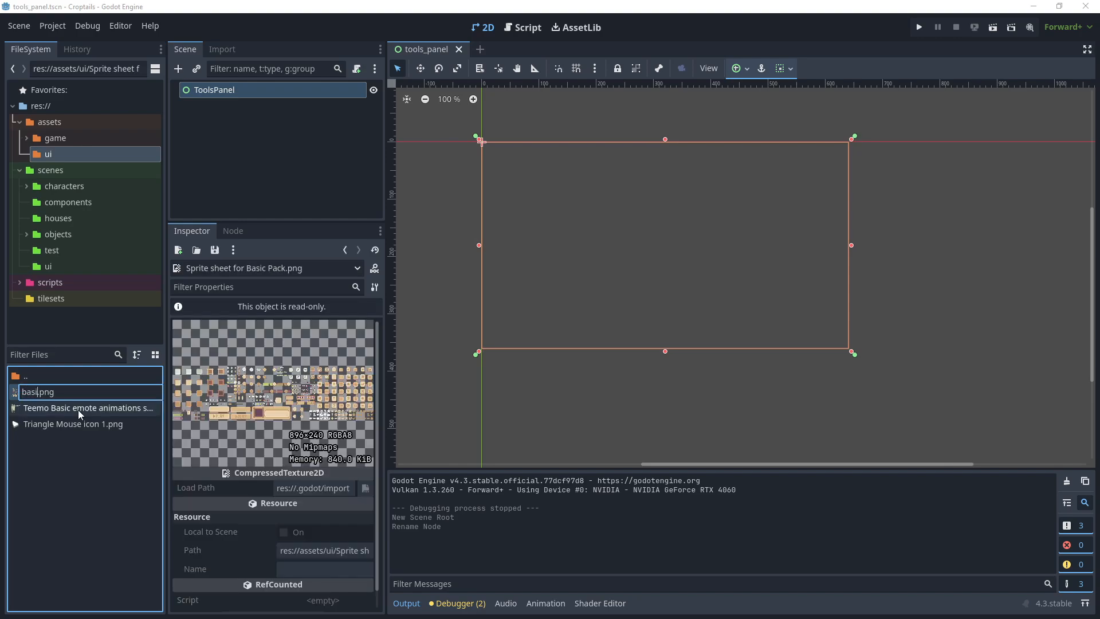
pyautogui.write('ui_sprites')
# Rename the Teemo emote animations sprite sheet to emotes.png.
pyautogui.click(78, 410)
pyautogui.press('F2')
pyautogui.write('emotes.png')
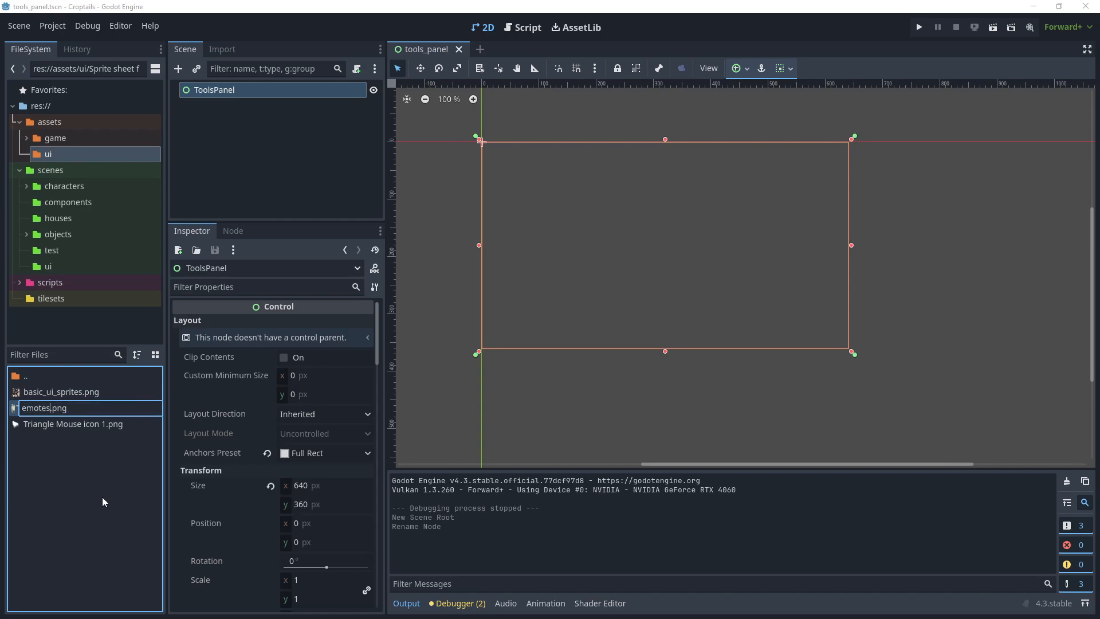
pyautogui.press('Return')
# Rename the Triangle Mouse icon 1 image to mouse_icon.png.
pyautogui.press('Down')
pyautogui.press('F2')
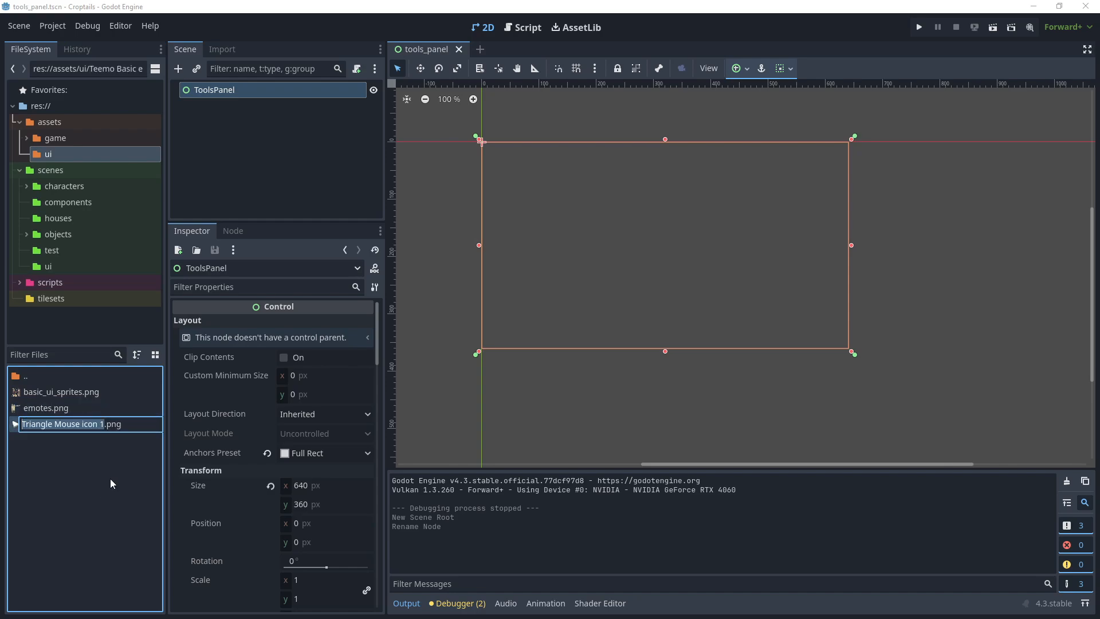
pyautogui.write('mouse_ic')
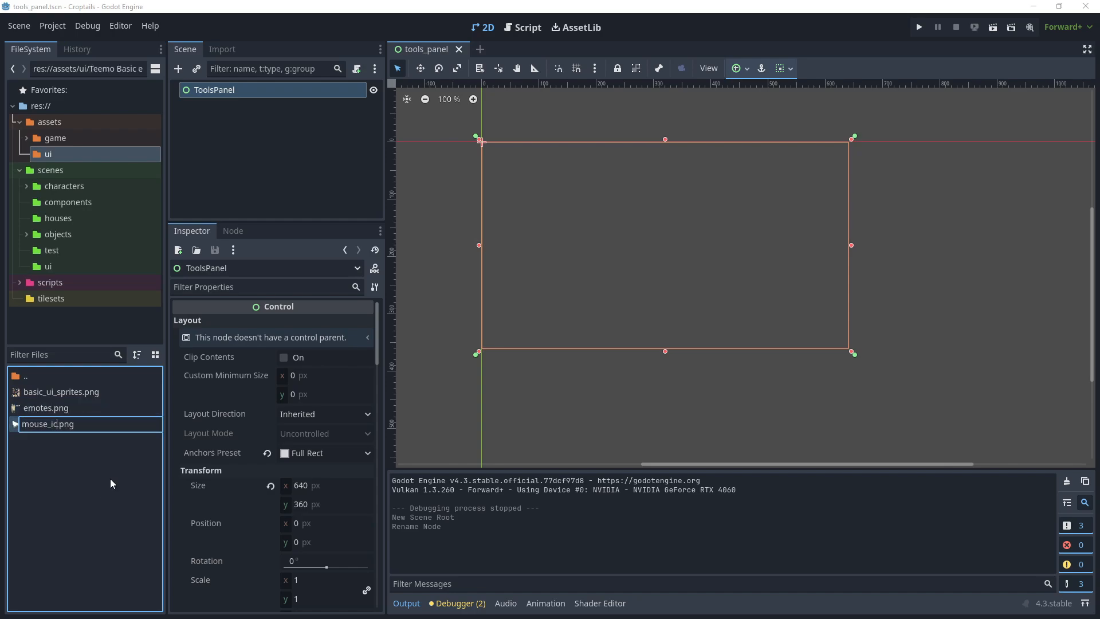
pyautogui.write('on')
pyautogui.press('Return')
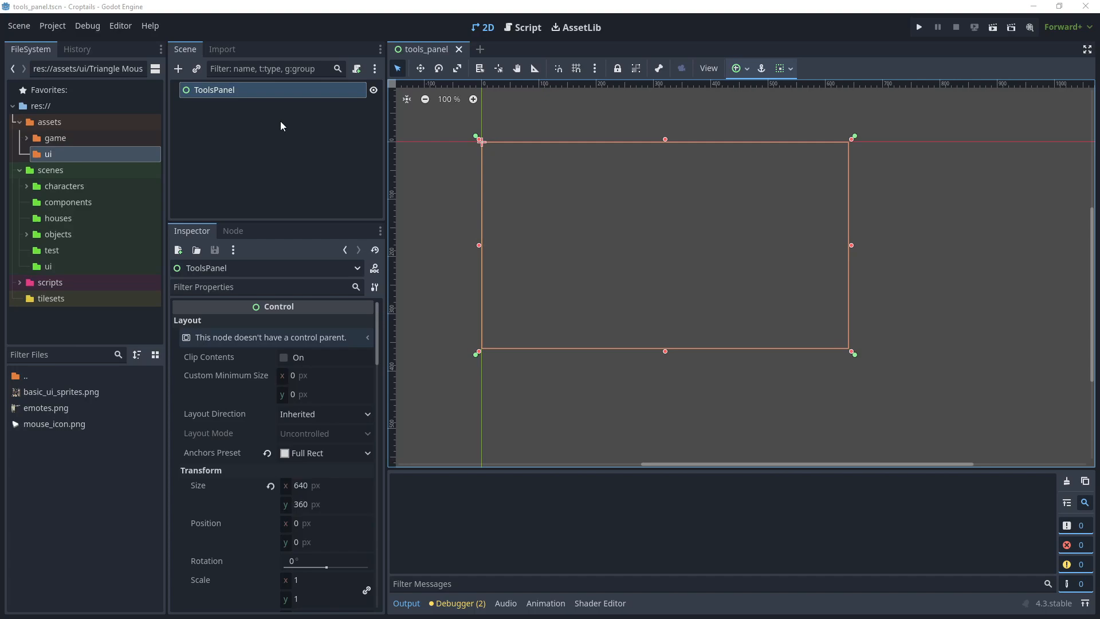
# Assign a new Theme resource to the Theme property of the ToolsPanel node.
pyautogui.click(235, 90)
pyautogui.scroll(-10, 266, 394)
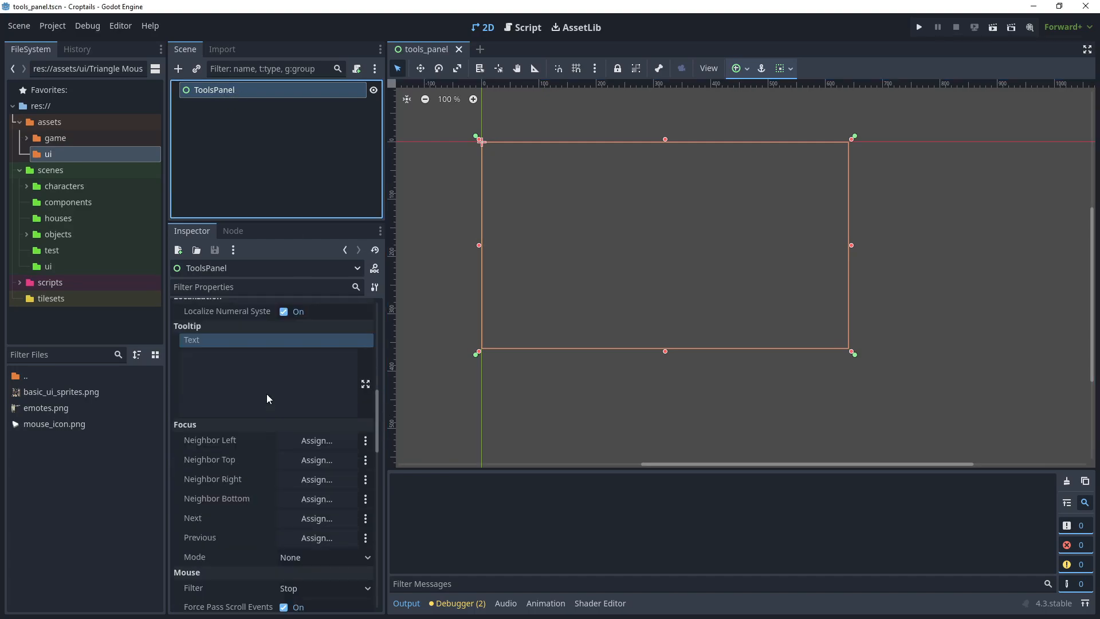
pyautogui.scroll(-5, 267, 394)
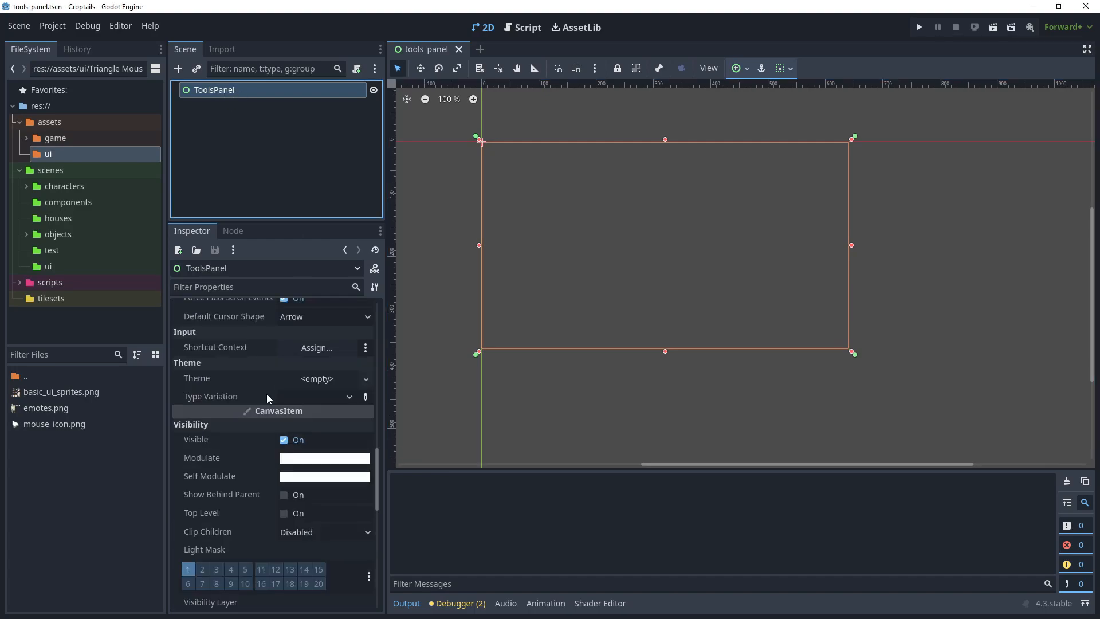
pyautogui.click(325, 380)
pyautogui.click(342, 394)
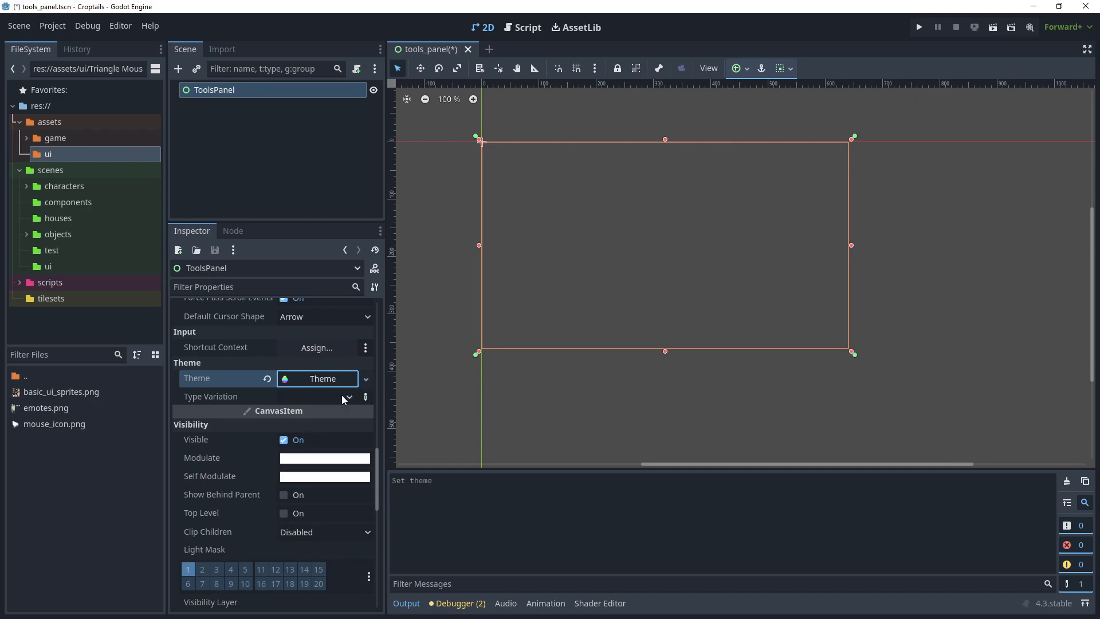
# Save the ToolsPanel theme as game_ui_theme.tres in res://scenes/ui and open it for editing.
pyautogui.rightClick(328, 378)
pyautogui.click(359, 506)
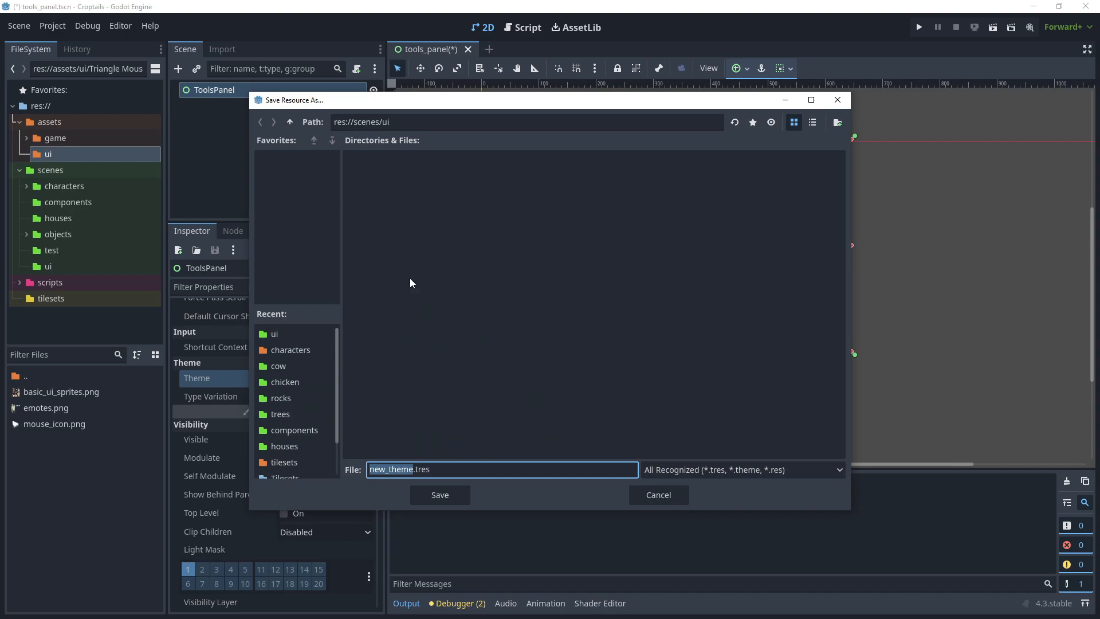
pyautogui.click(387, 469)
pyautogui.press('BackSpace')
pyautogui.press('BackSpace')
pyautogui.press('BackSpace')
pyautogui.write('game_ui')
pyautogui.click(446, 492)
pyautogui.click(290, 378)
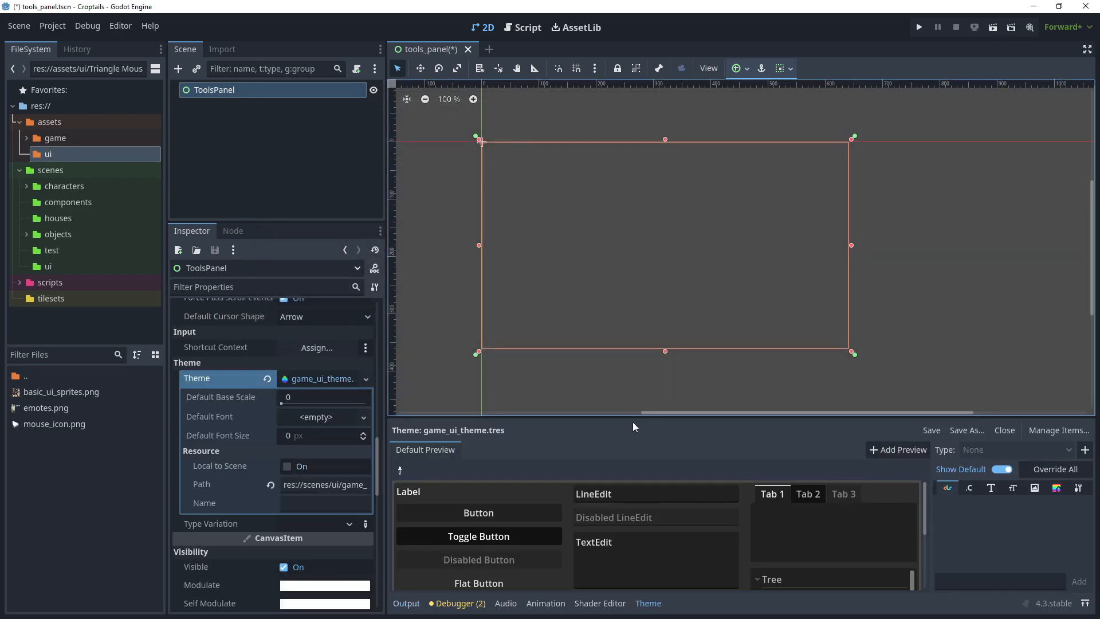
# Add a custom item type named DarkWoodPanel to the game_ui_theme.tres theme.
pyautogui.moveTo(651, 418); pyautogui.dragTo(650, 382)
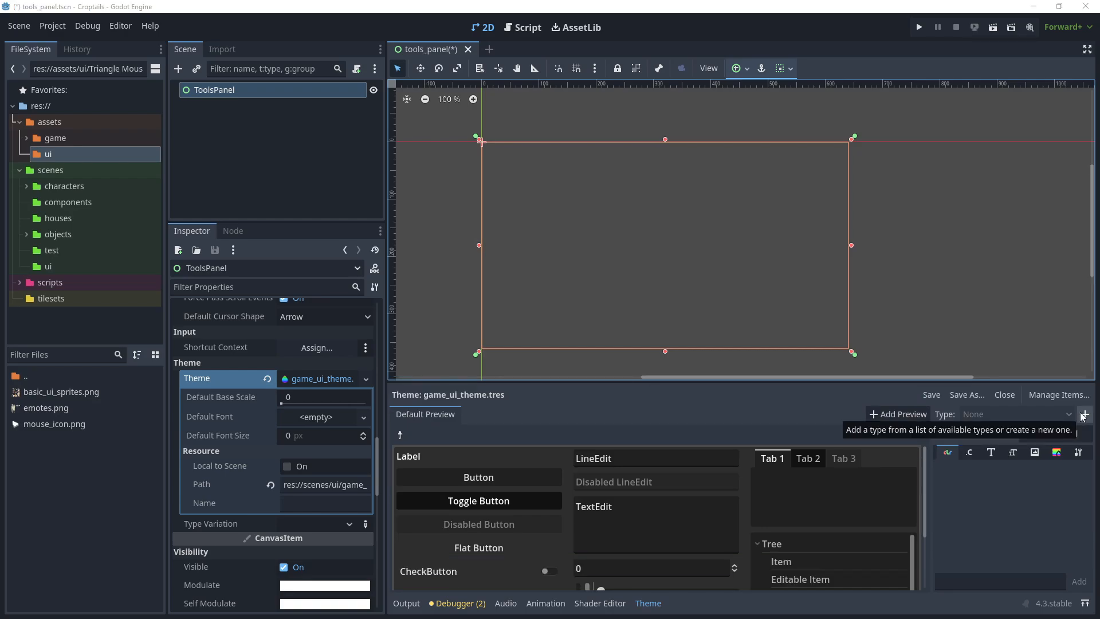
pyautogui.click(1085, 414)
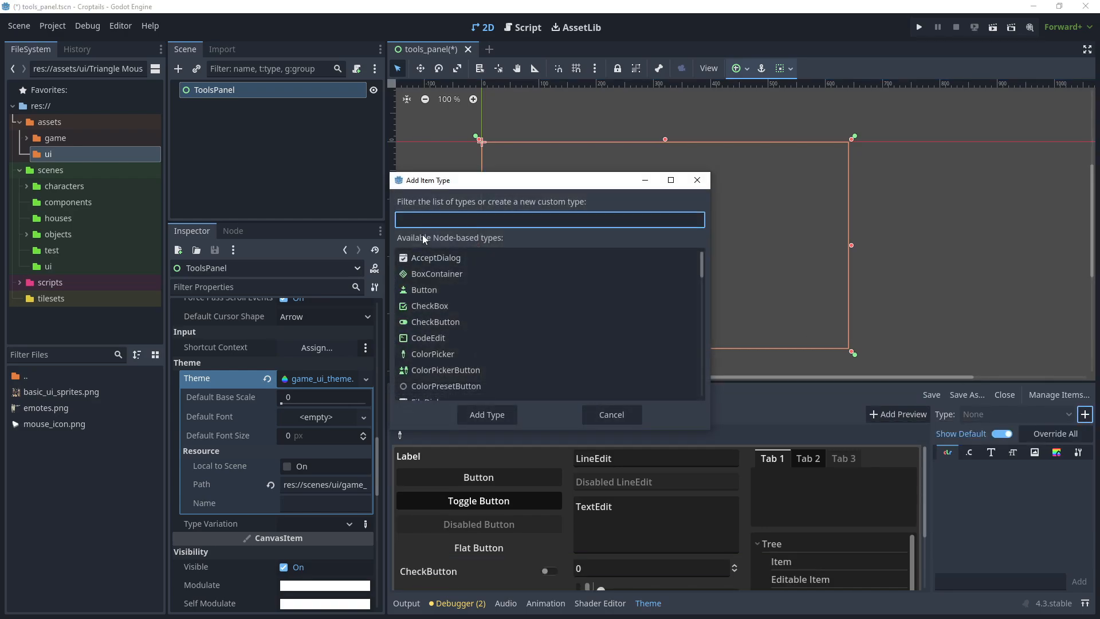
pyautogui.scroll(-5, 450, 305)
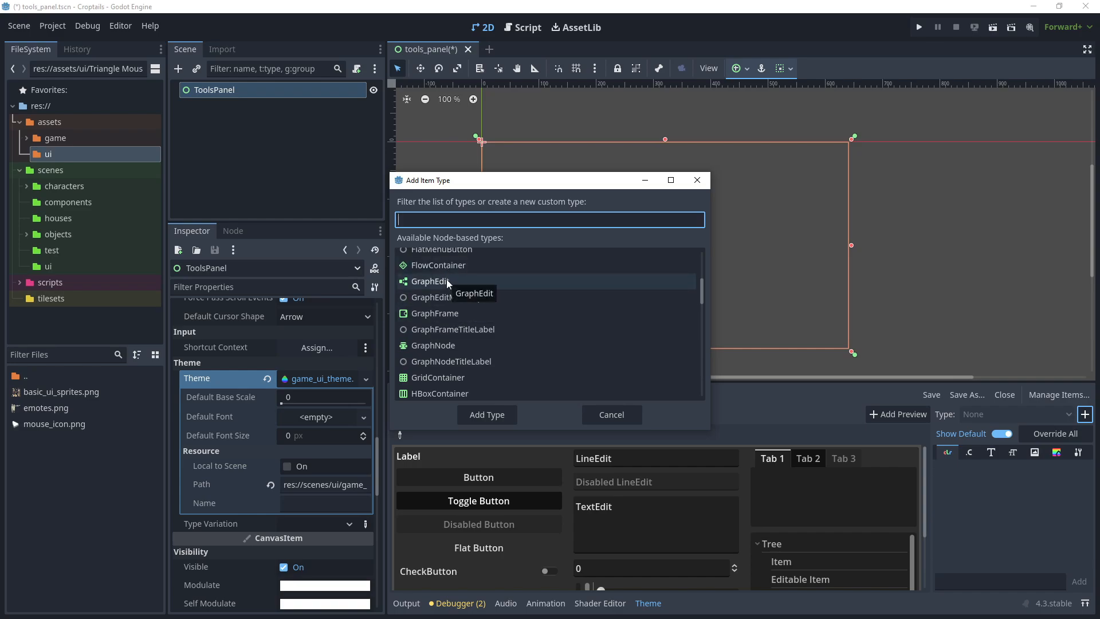
pyautogui.scroll(5, 462, 335)
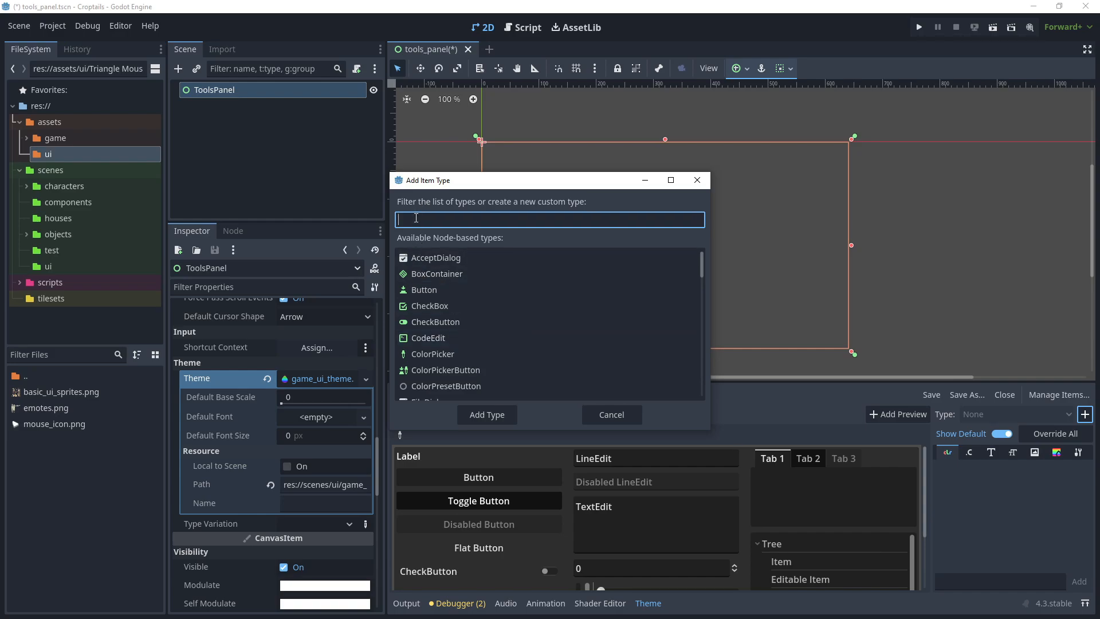
pyautogui.write('DarkeWood')
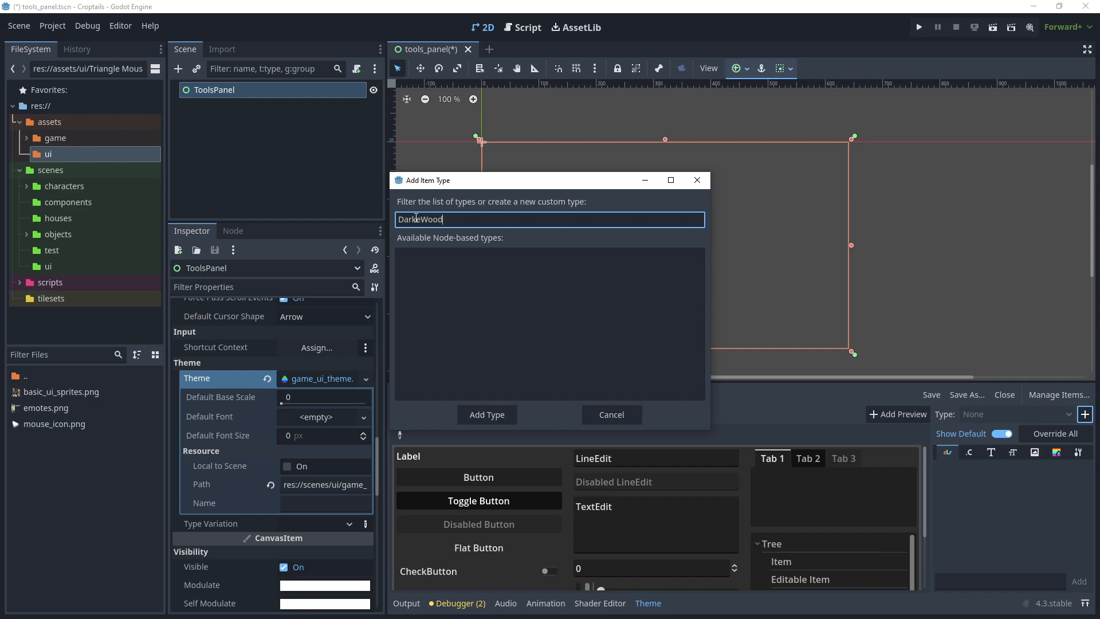
pyautogui.write('Panel')
pyautogui.click(416, 219)
pyautogui.press('BackSpace')
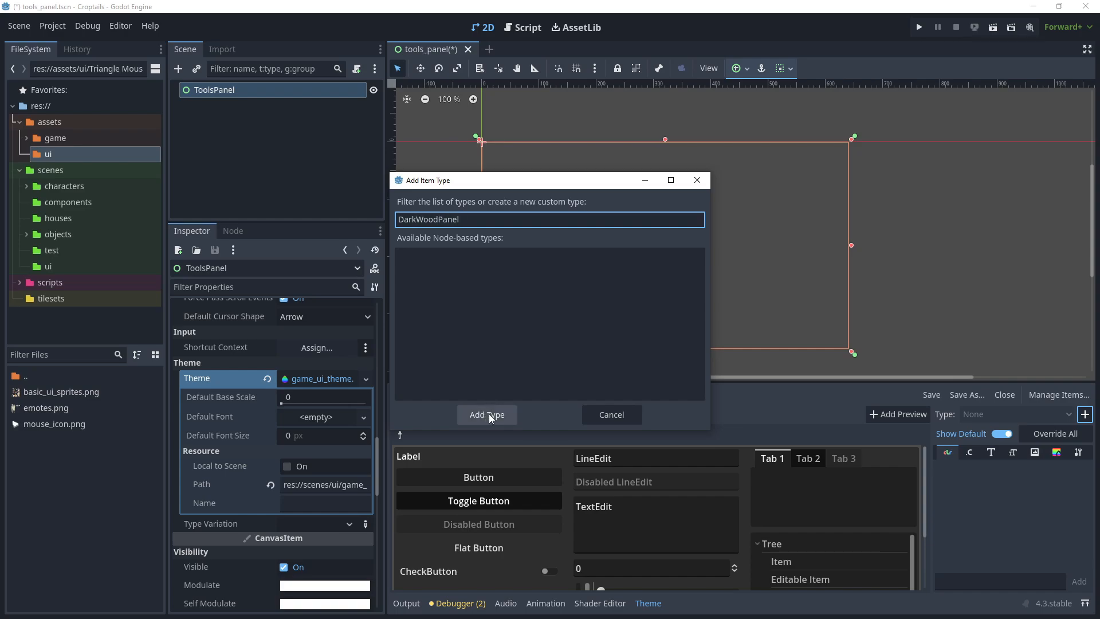
pyautogui.click(489, 414)
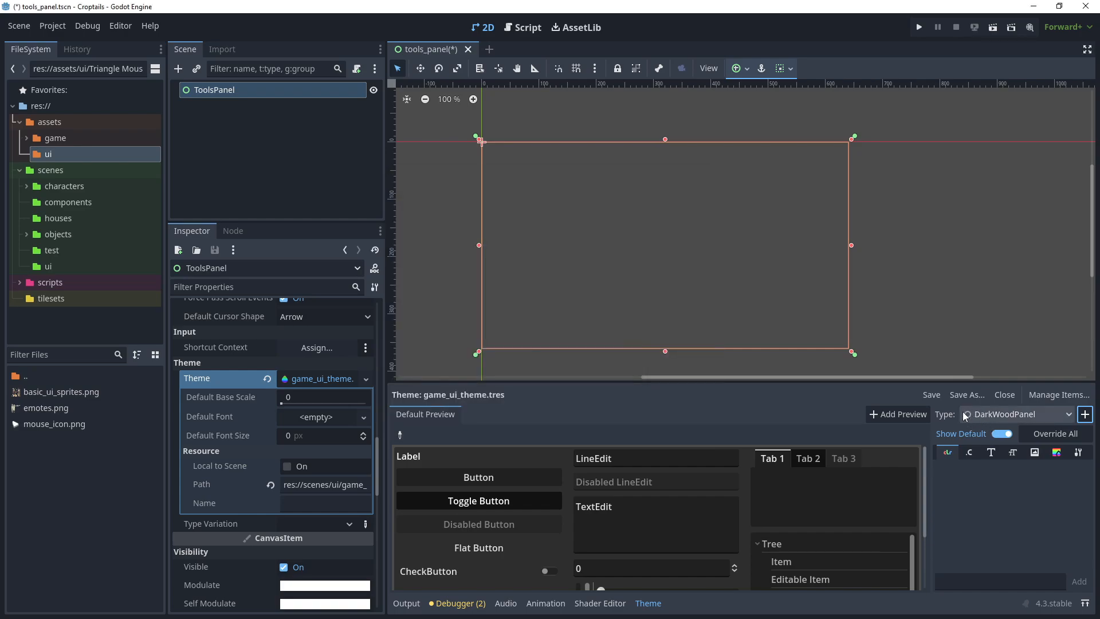
# Set the base type of the DarkWoodPanel theme type to PanelContainer.
pyautogui.click(1077, 452)
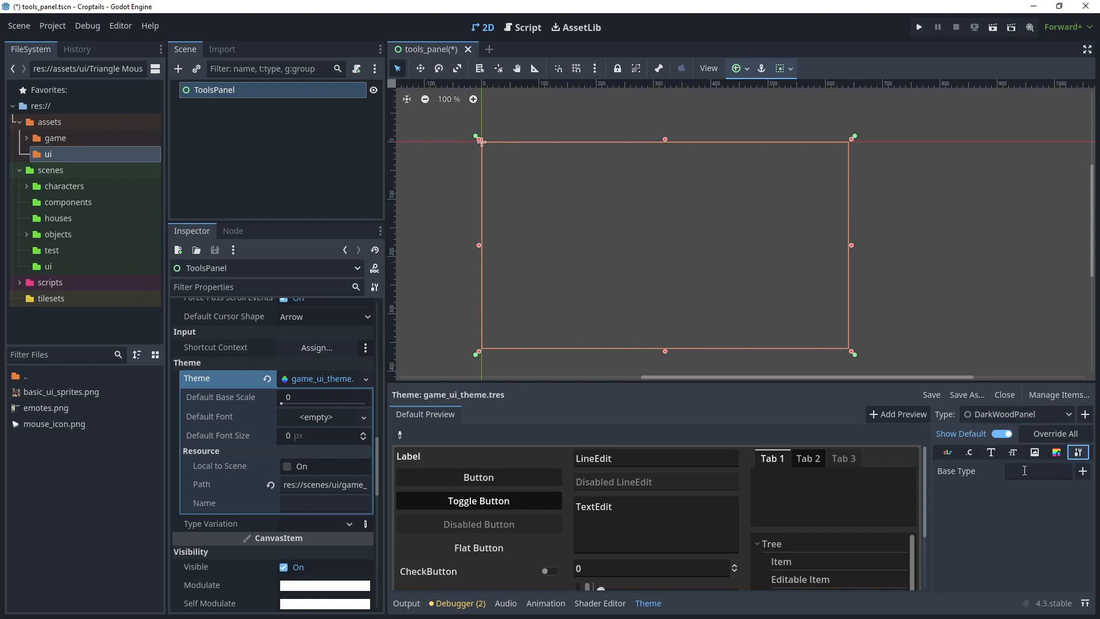
pyautogui.click(1081, 471)
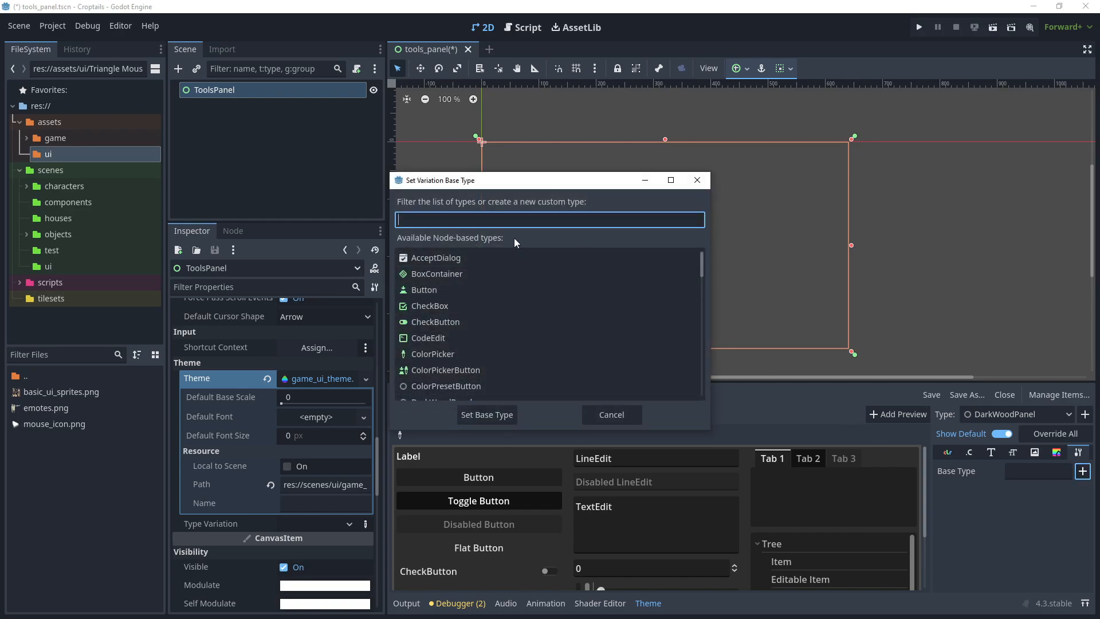
pyautogui.write('panel')
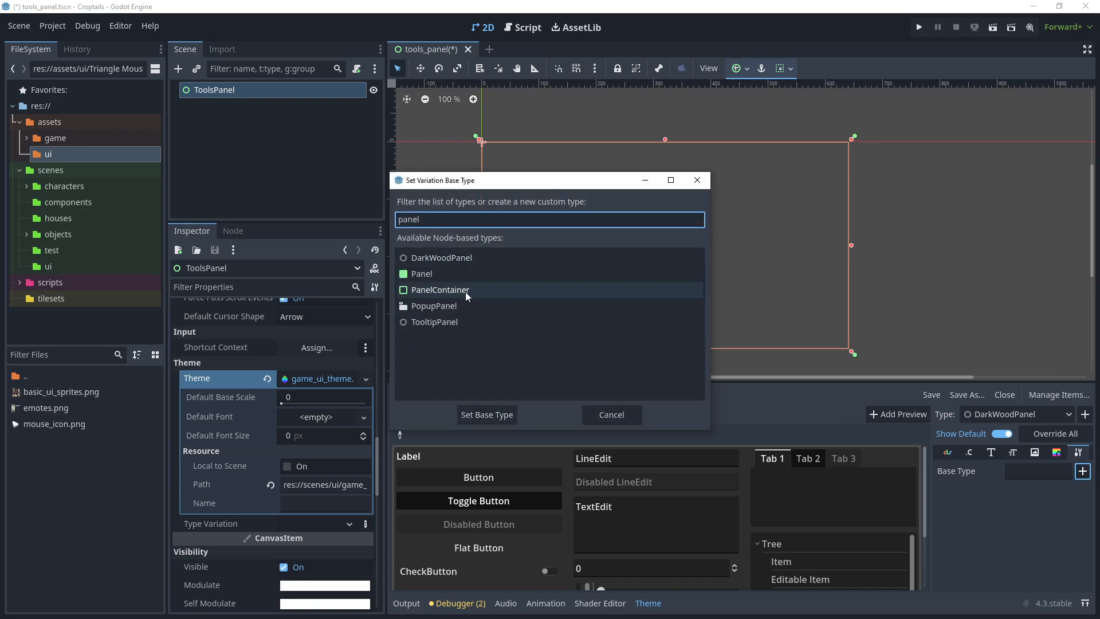
pyautogui.click(466, 291)
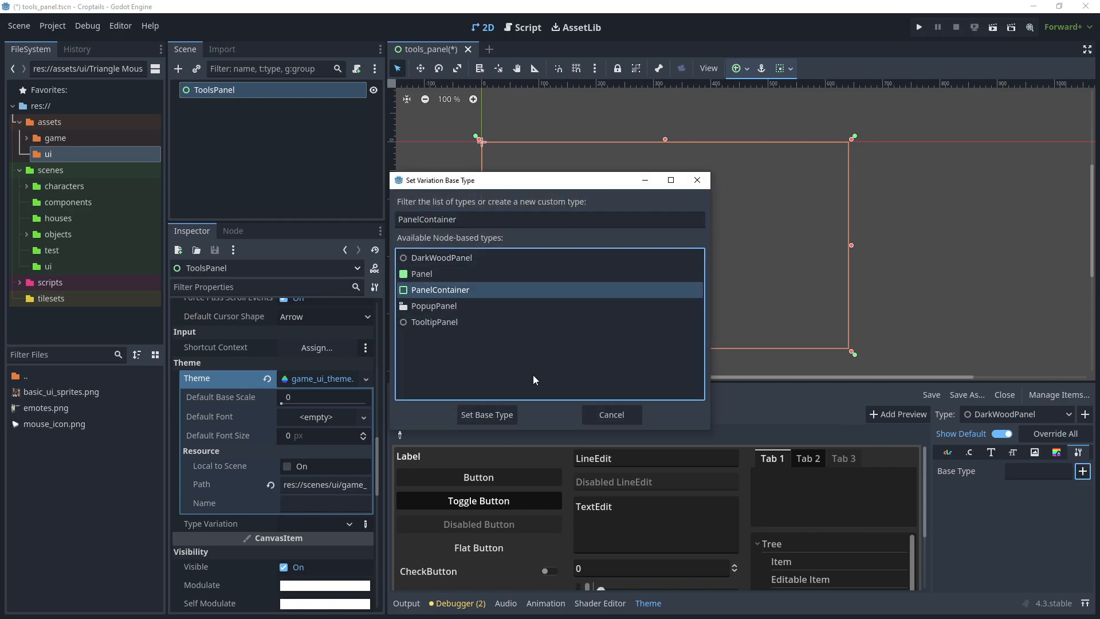
pyautogui.click(485, 415)
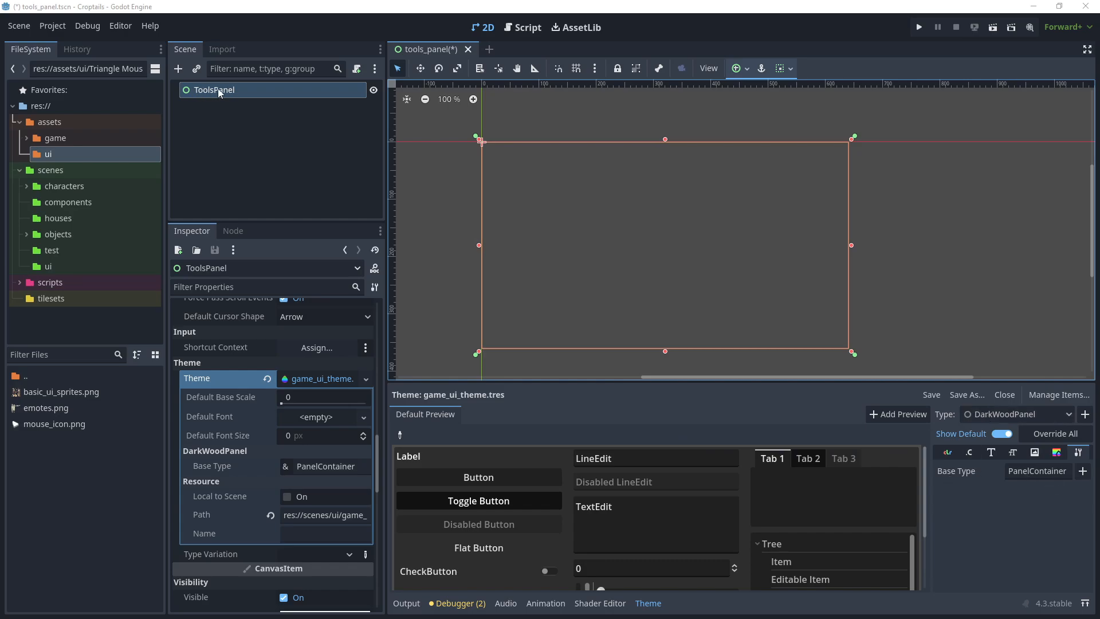
# Set the ToolsPanel node's theme type variation to DarkWoodPanel and save the scene.
pyautogui.click(319, 378)
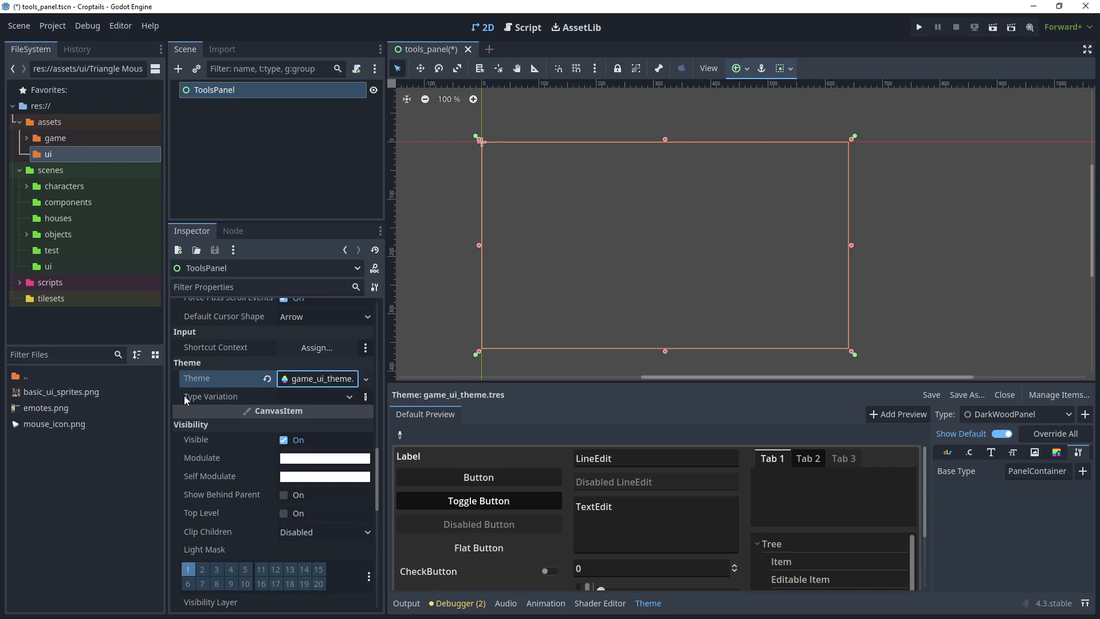
pyautogui.click(366, 398)
pyautogui.write('D')
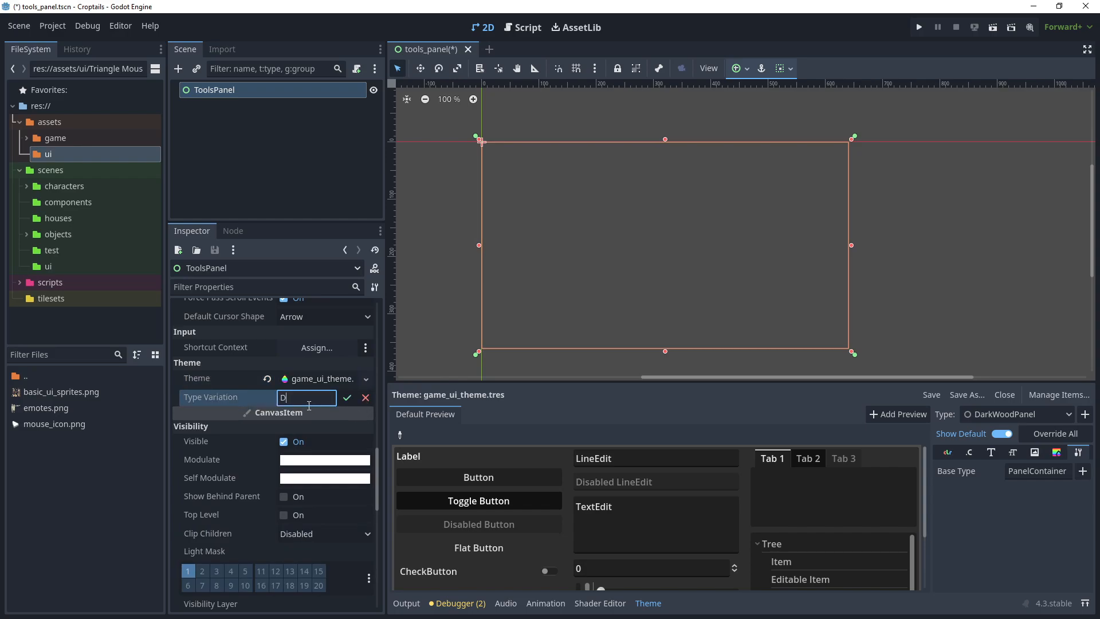
pyautogui.write('arkWoodPanel')
pyautogui.click(347, 399)
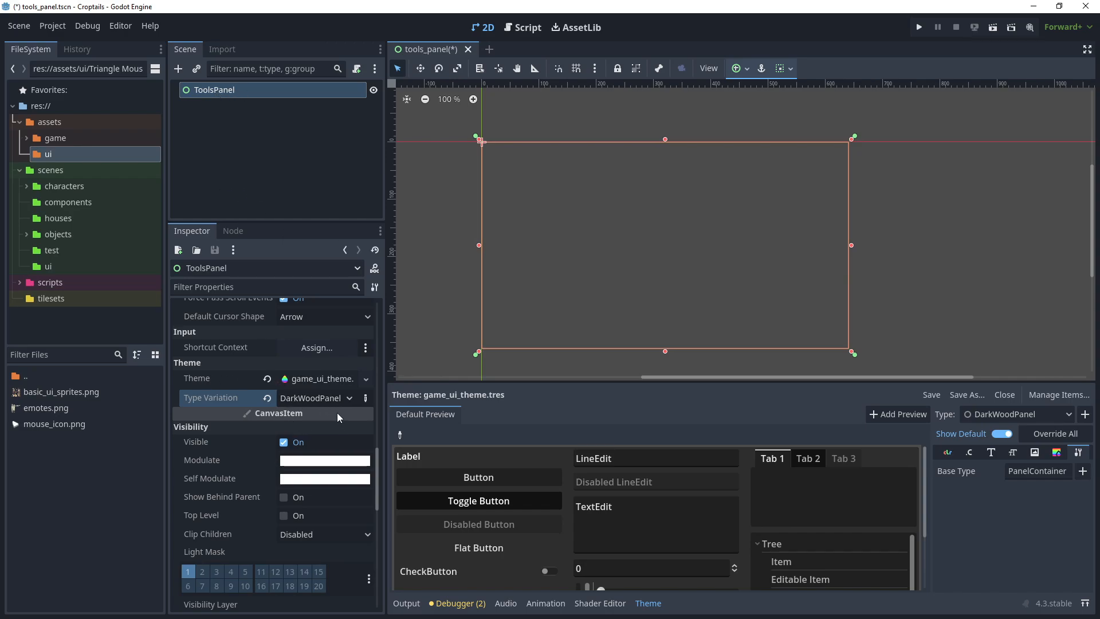
pyautogui.moveTo(327, 417)
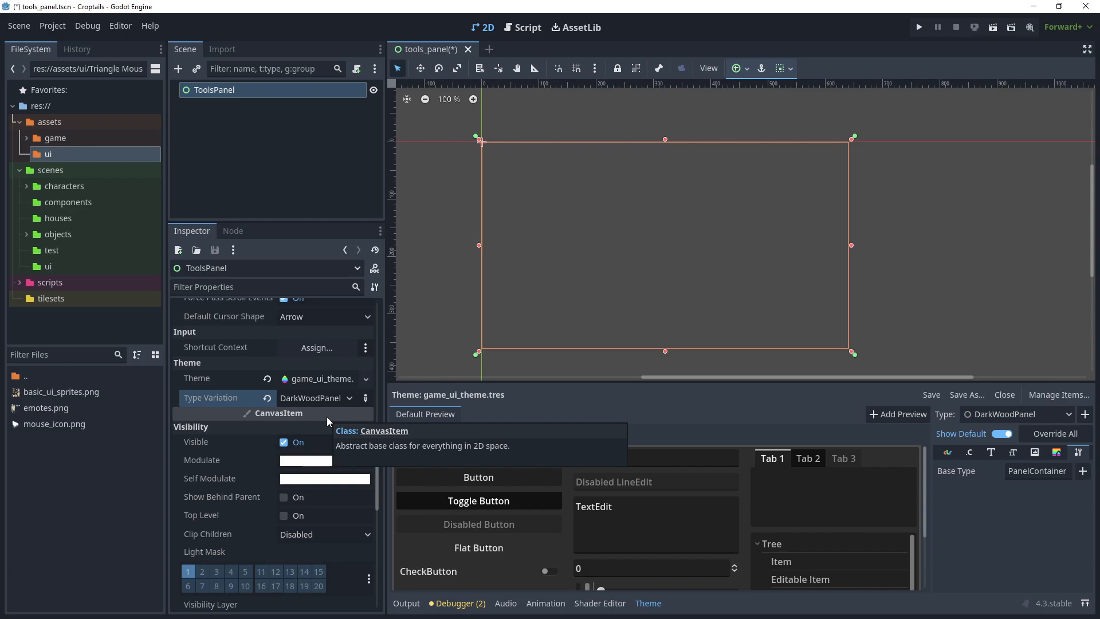
pyautogui.hotkey('ctrl', 's')
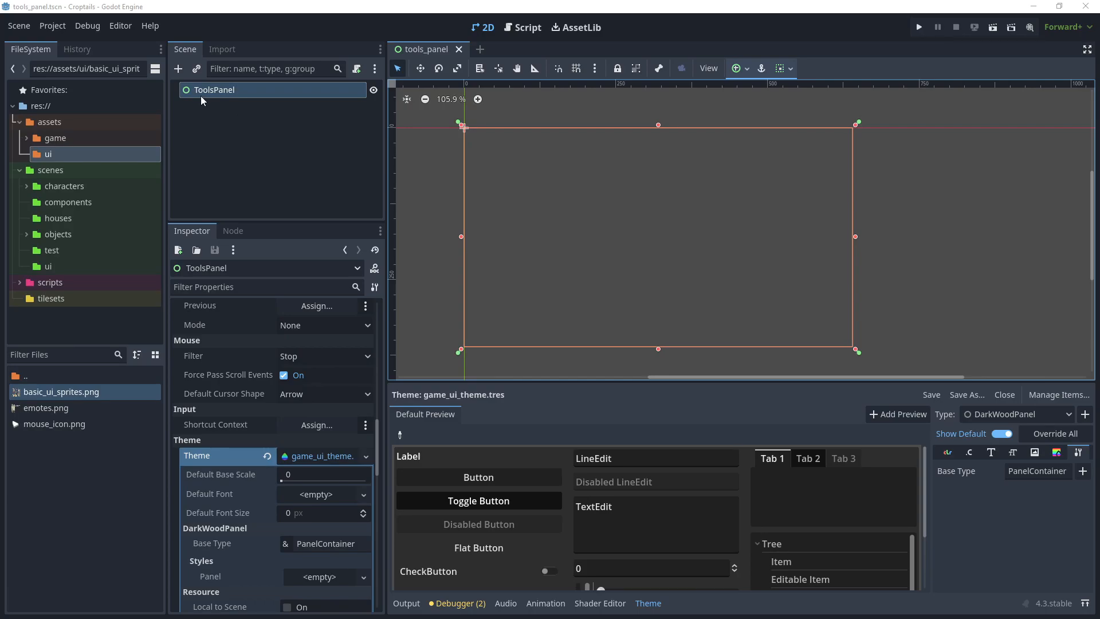
# Change the type of the ToolsPanel root node to PanelContainer.
pyautogui.rightClick(244, 92)
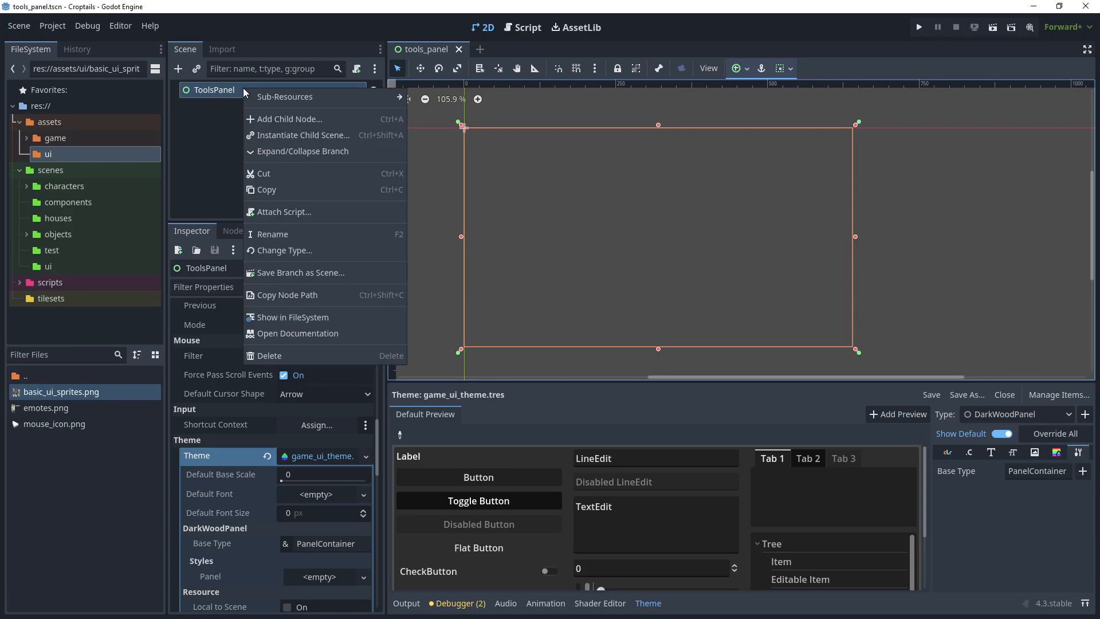
pyautogui.click(287, 250)
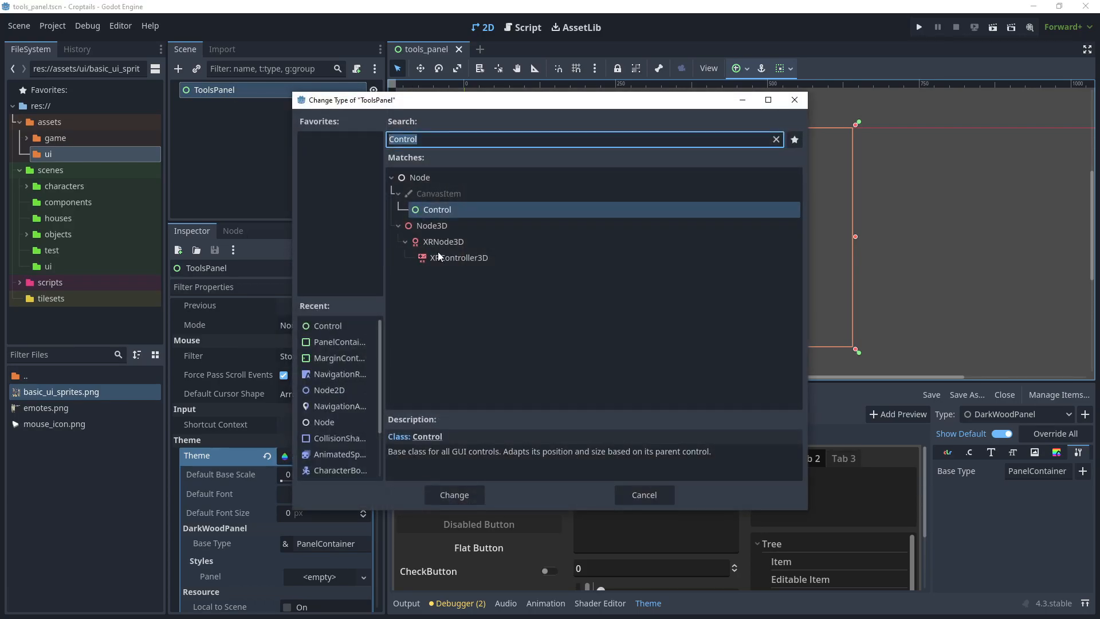
pyautogui.write('panel')
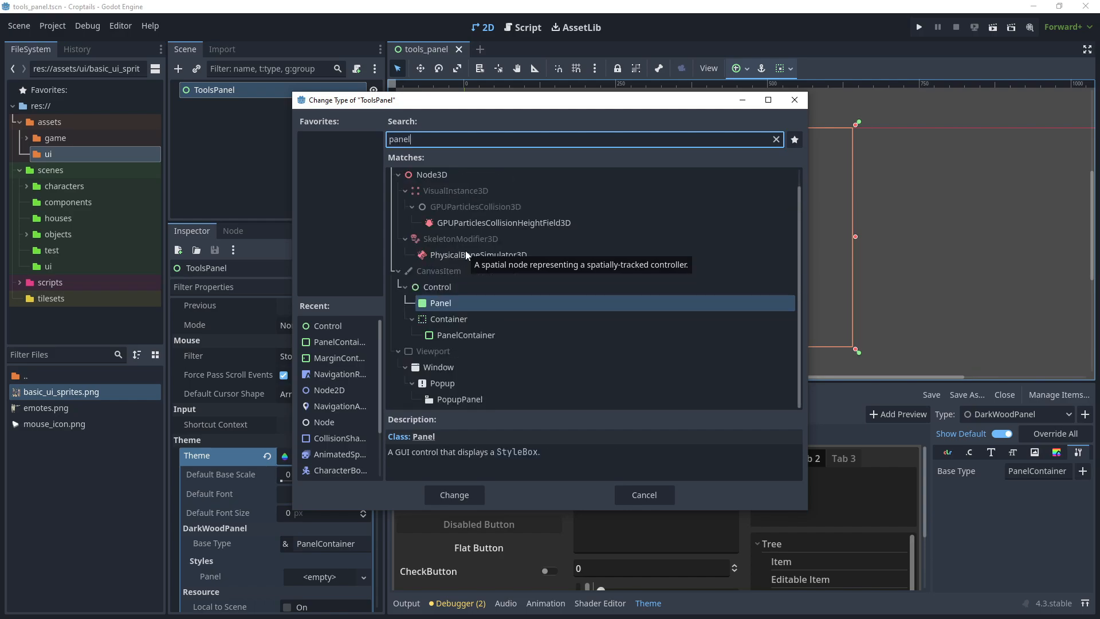
pyautogui.click(479, 335)
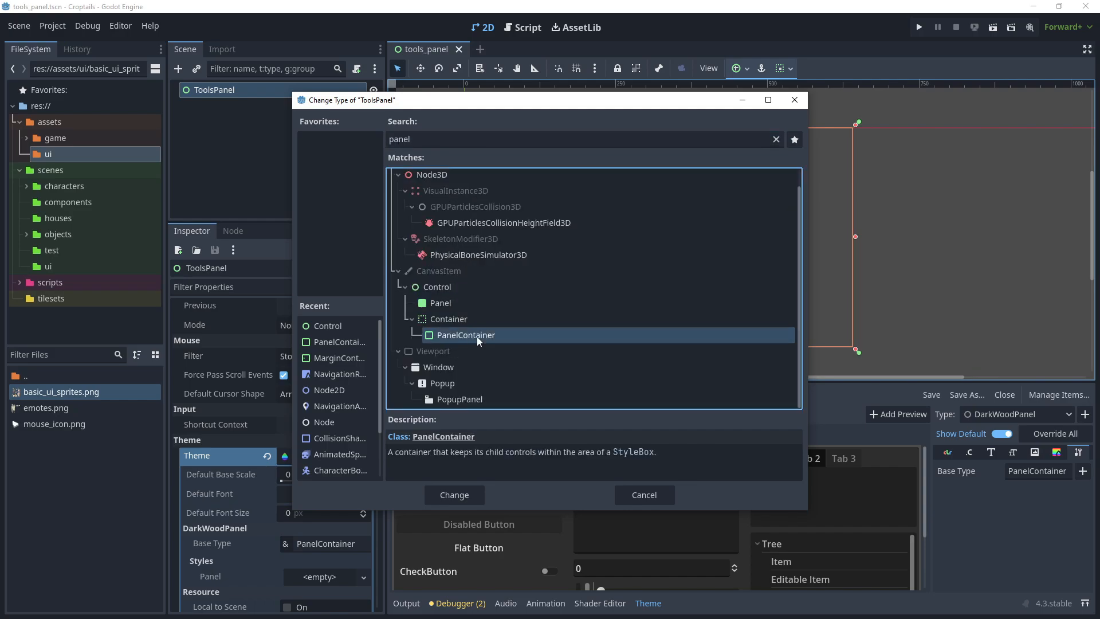
pyautogui.click(456, 495)
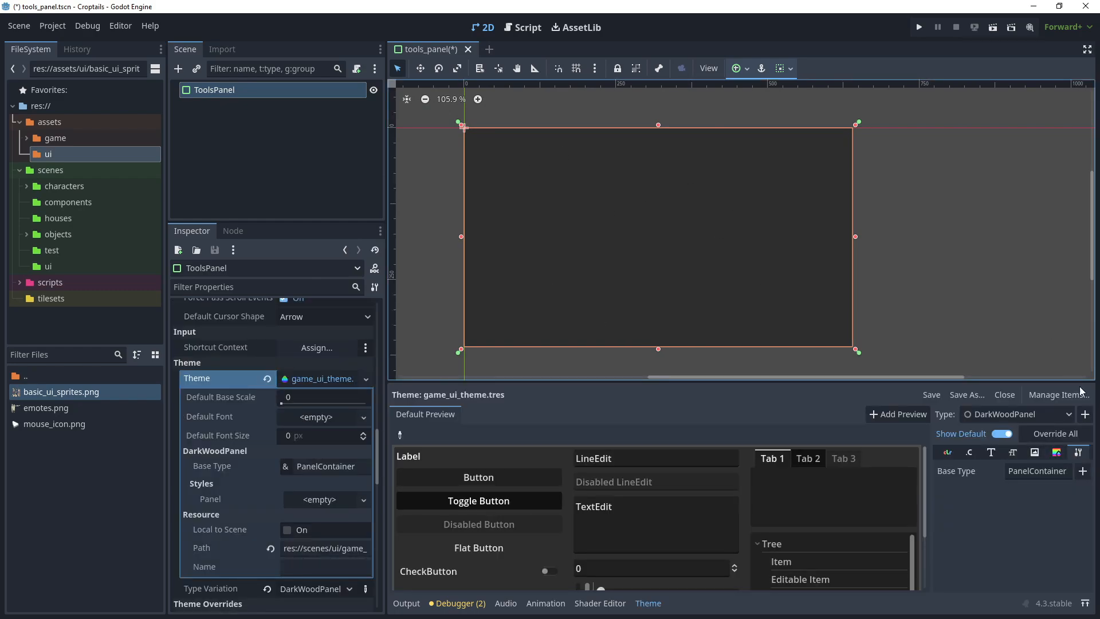
# Assign a new StyleBoxTexture to the panel style of DarkWoodPanel and open its properties.
pyautogui.click(1057, 454)
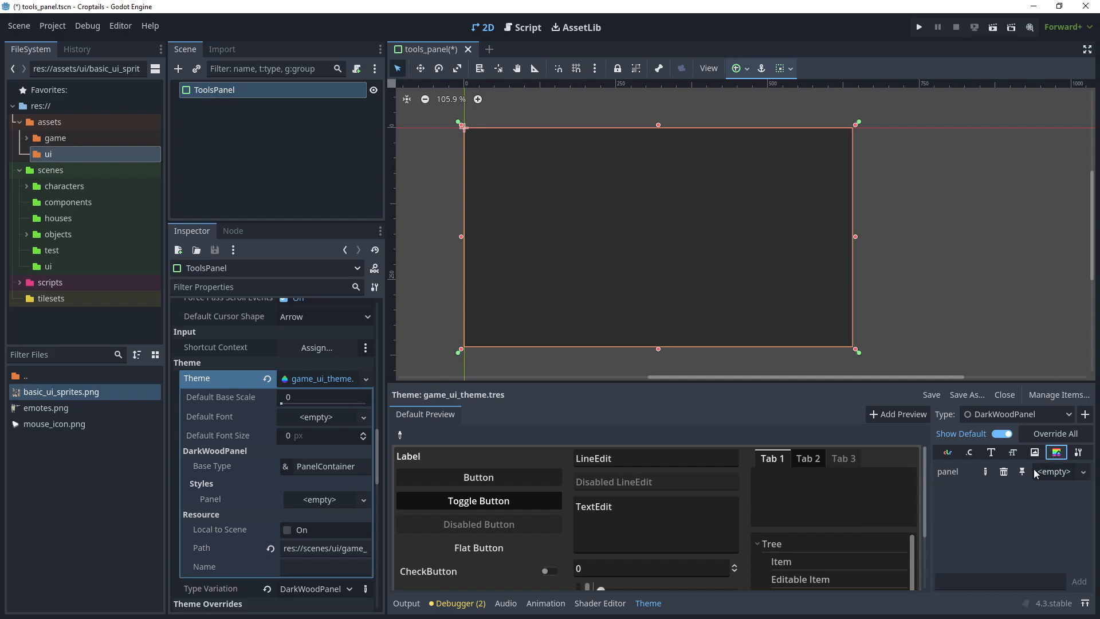
pyautogui.click(1052, 472)
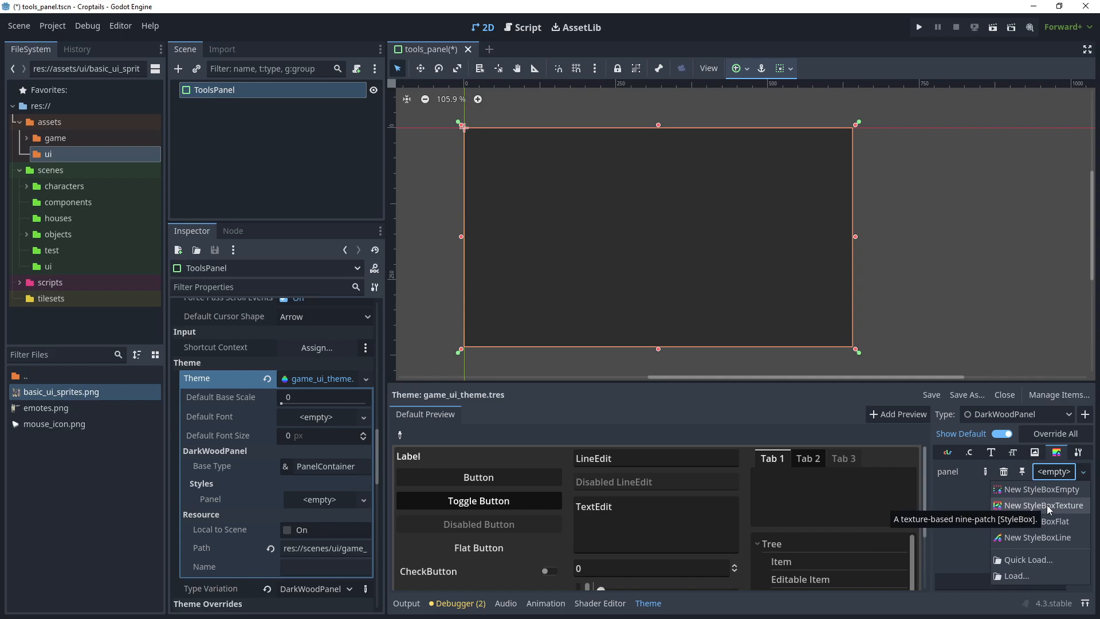
pyautogui.click(1048, 505)
pyautogui.click(1051, 473)
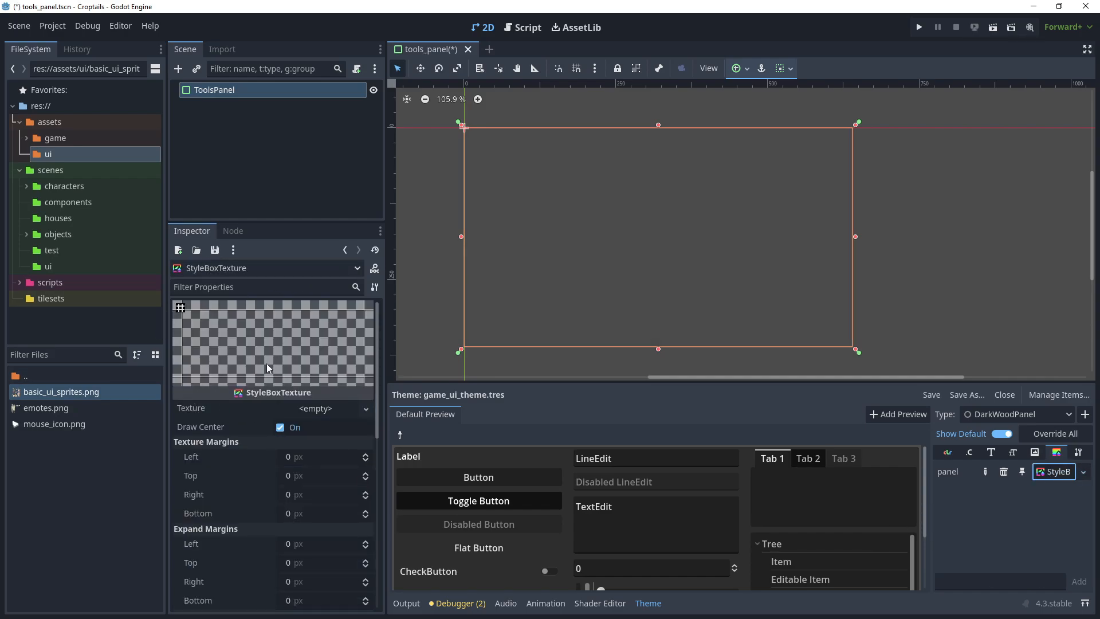
# Give the style box a new AtlasTexture that uses basic_ui_sprites.png as its atlas.
pyautogui.click(307, 409)
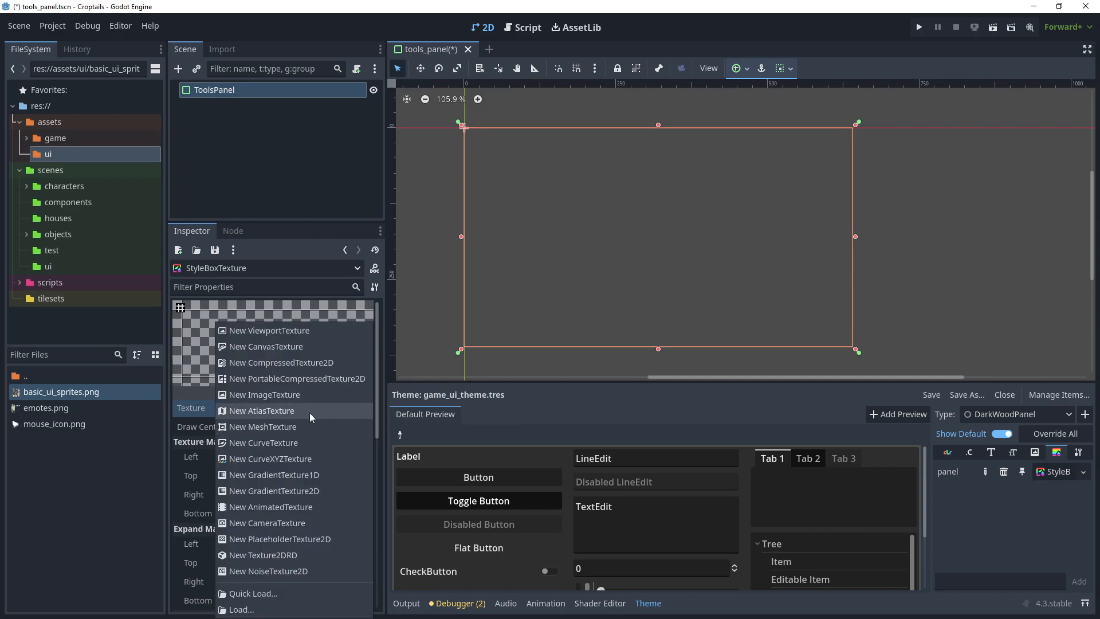
pyautogui.click(311, 410)
pyautogui.click(309, 408)
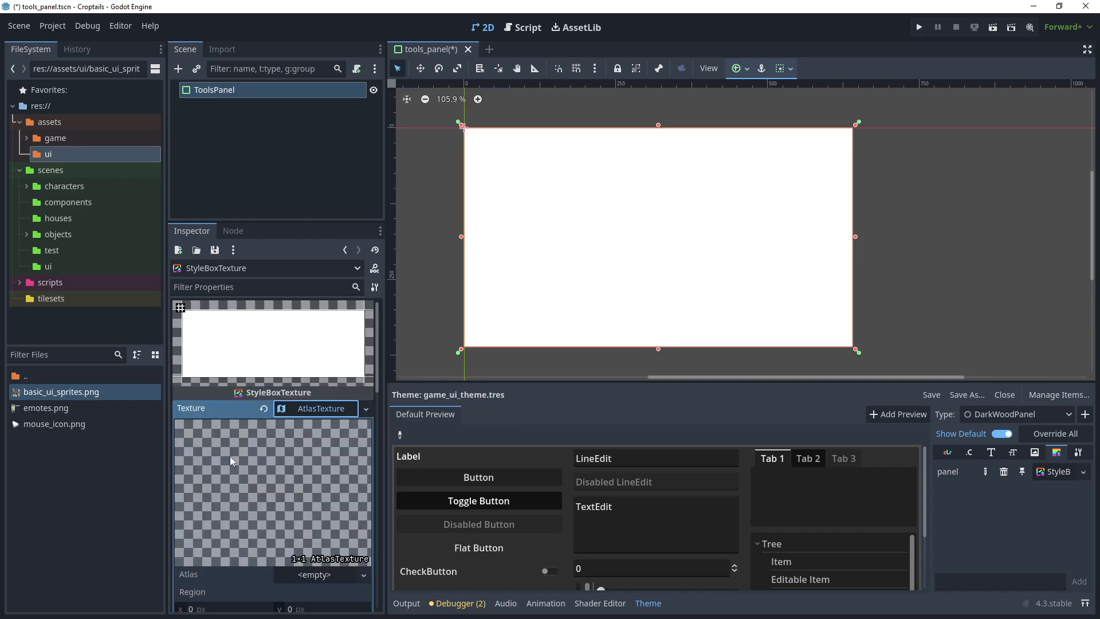
pyautogui.scroll(-3, 230, 456)
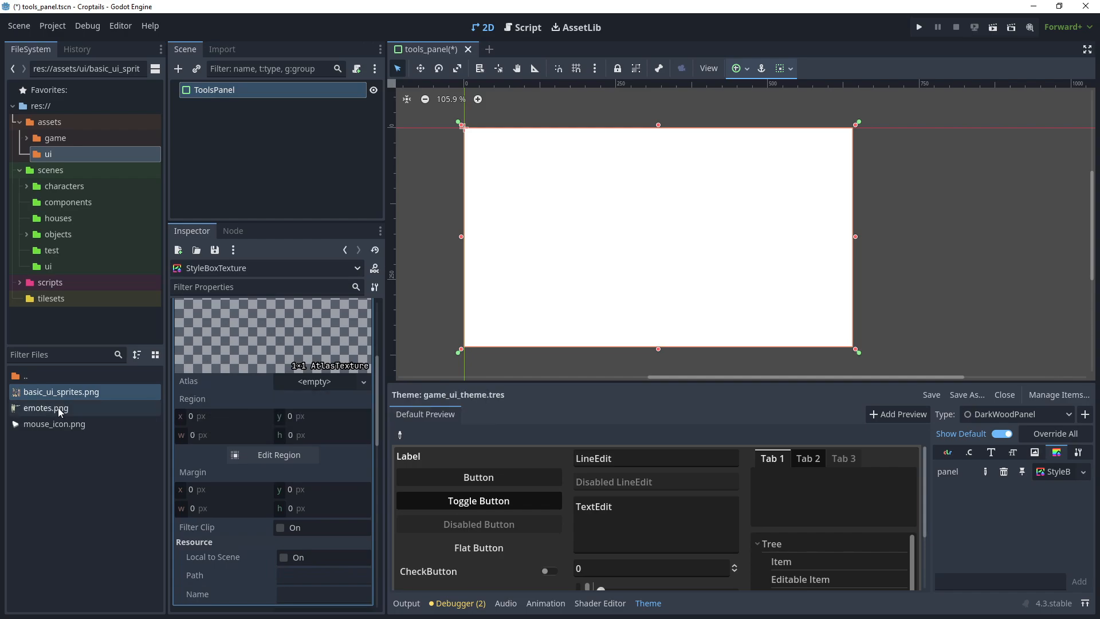
pyautogui.moveTo(57, 392); pyautogui.dragTo(308, 387)
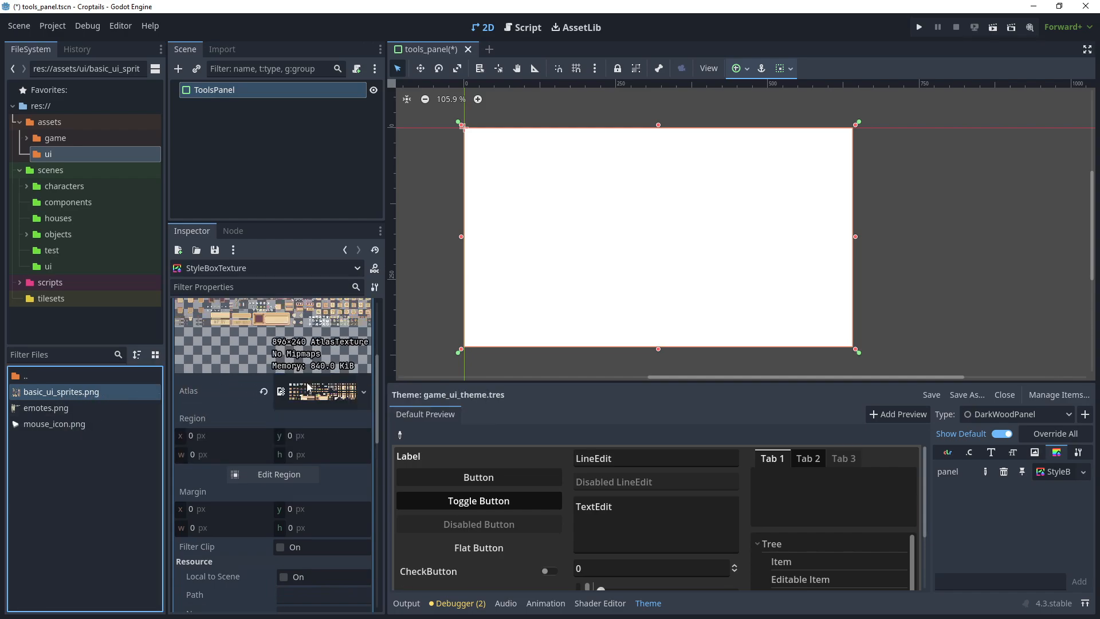
# Set the atlas region with Auto Slice to the 30 × 30 px dark wood frame sprite at x 201, y 105.
pyautogui.click(270, 475)
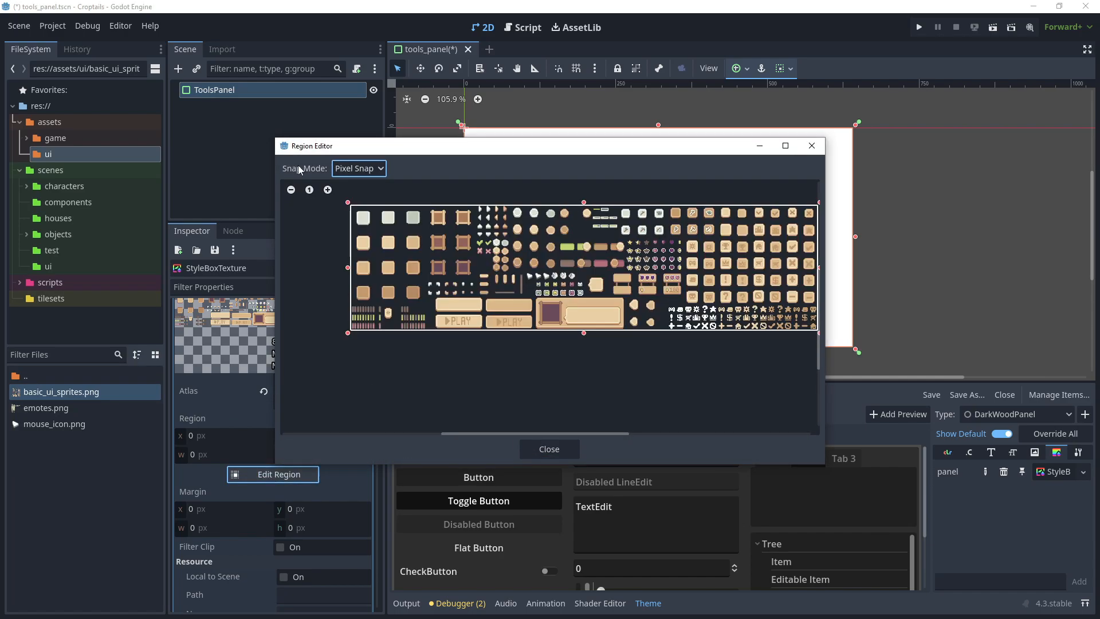
pyautogui.click(351, 170)
pyautogui.click(365, 235)
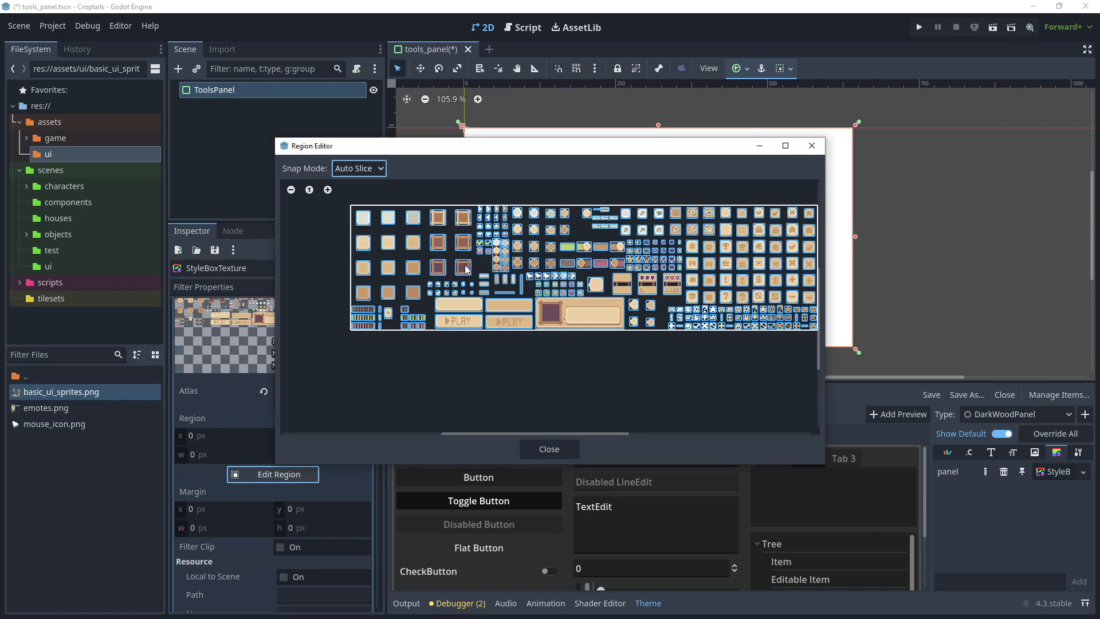
pyautogui.scroll(4, 460, 274)
pyautogui.scroll(2, 459, 272)
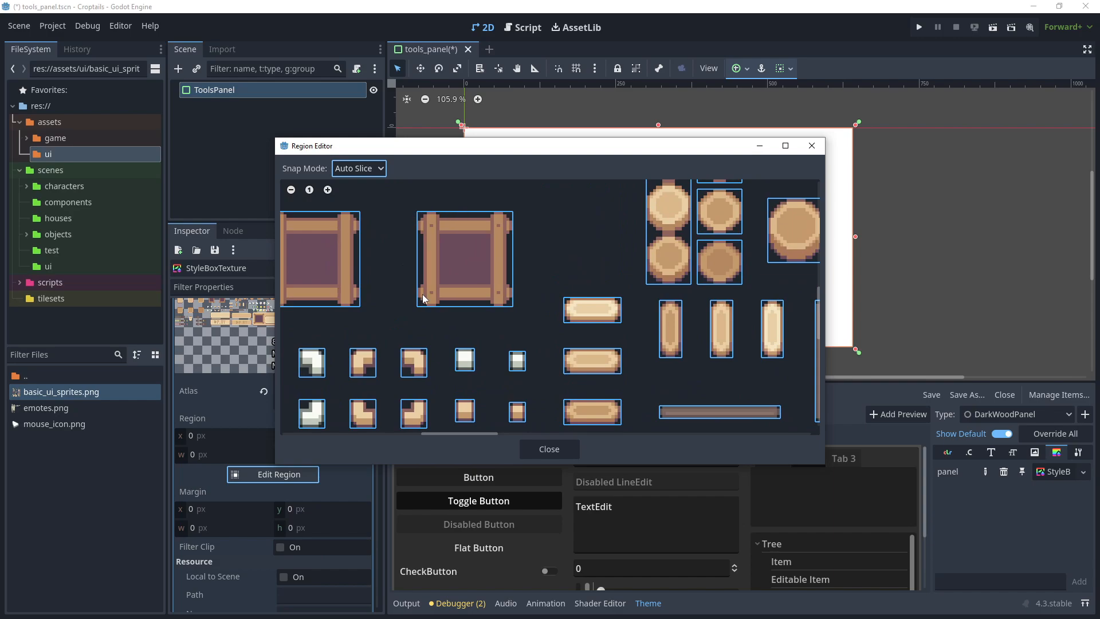
pyautogui.click(456, 261)
pyautogui.click(551, 450)
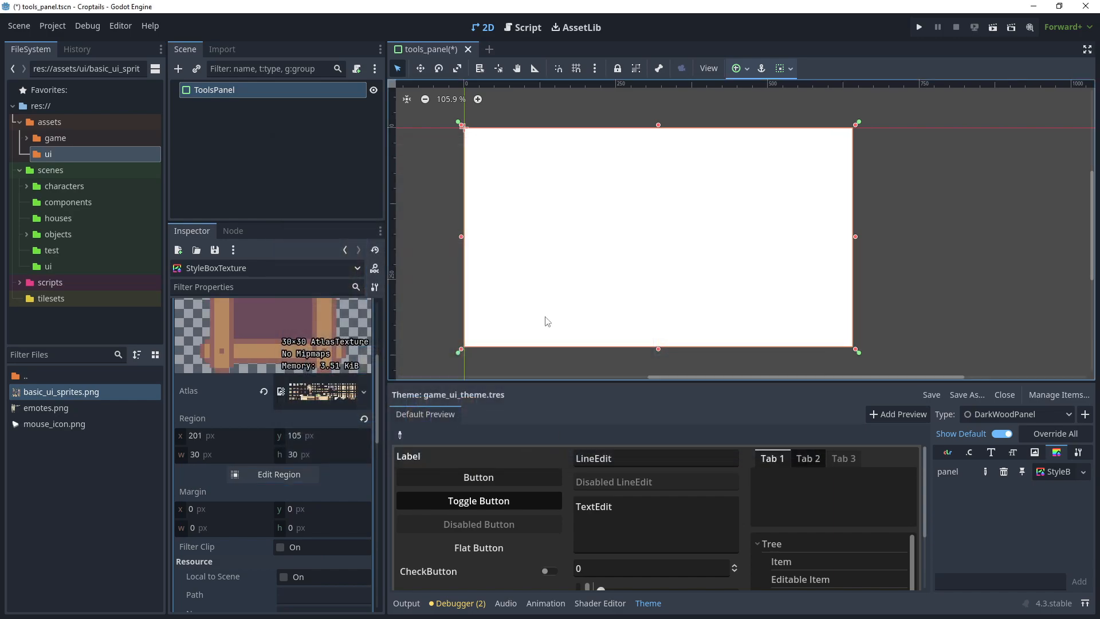
# Open the style box's sub-region for editing and set the snap mode to Pixel Snap.
pyautogui.click(284, 379)
pyautogui.scroll(-6, 212, 419)
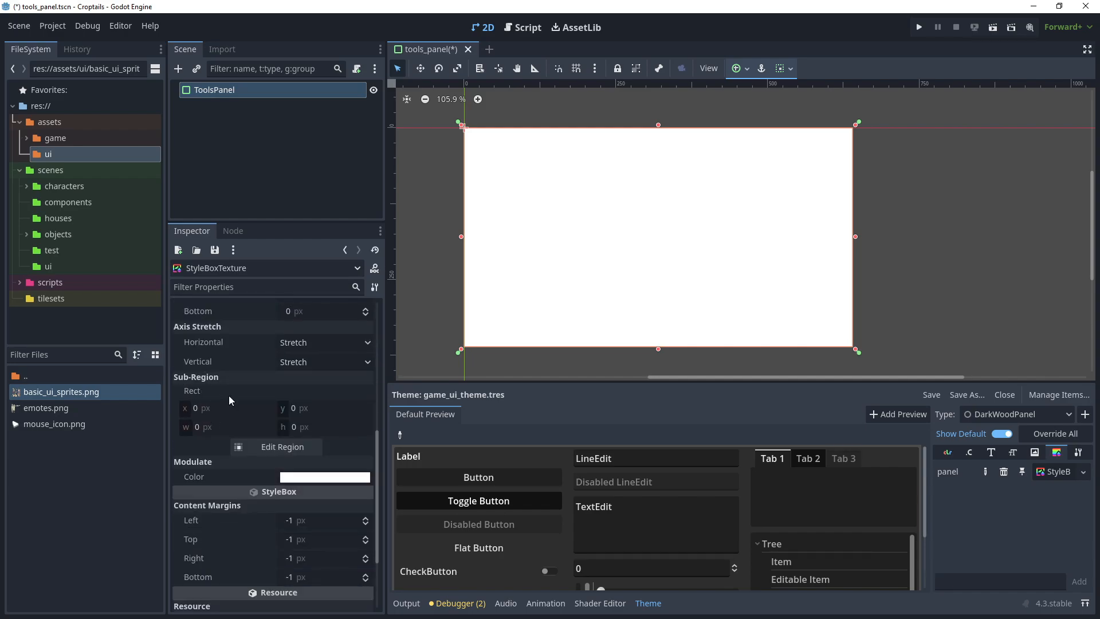
pyautogui.click(283, 450)
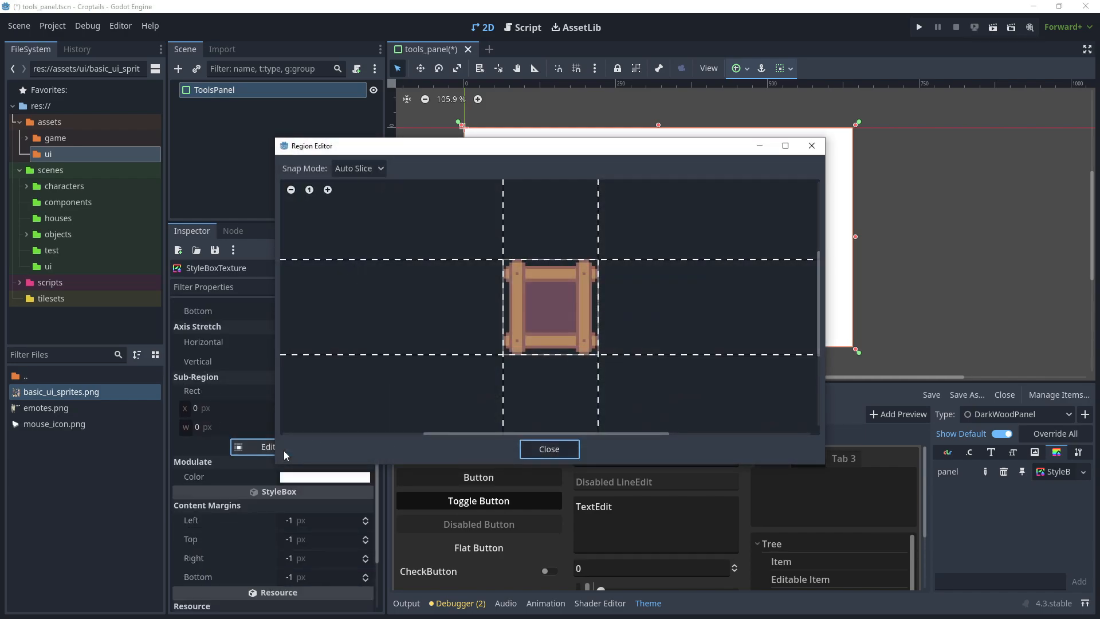
pyautogui.click(359, 168)
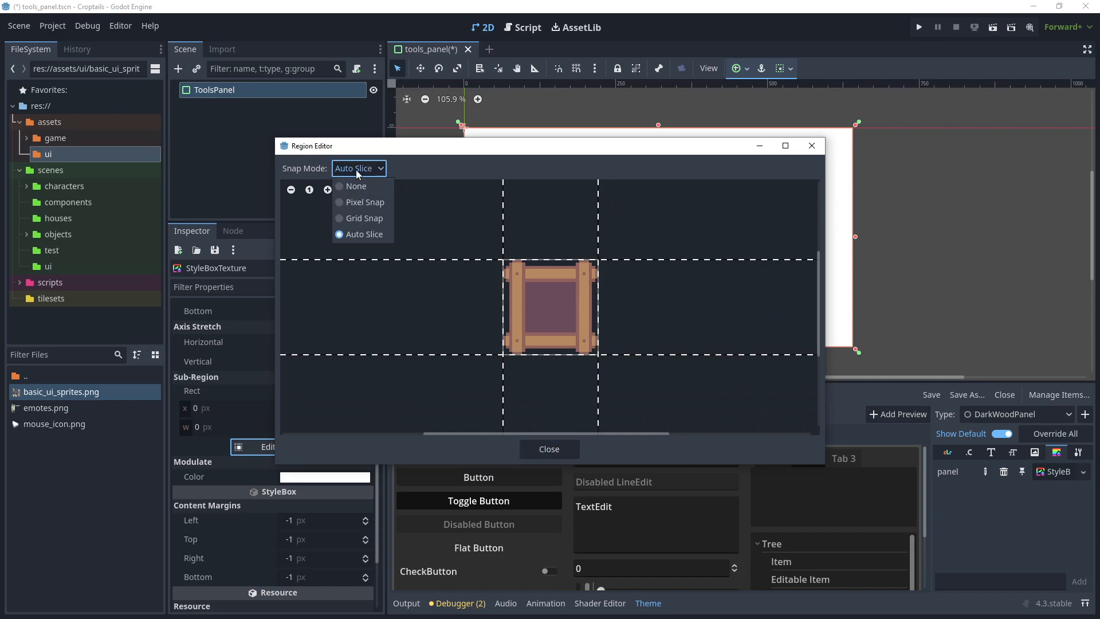
pyautogui.click(364, 202)
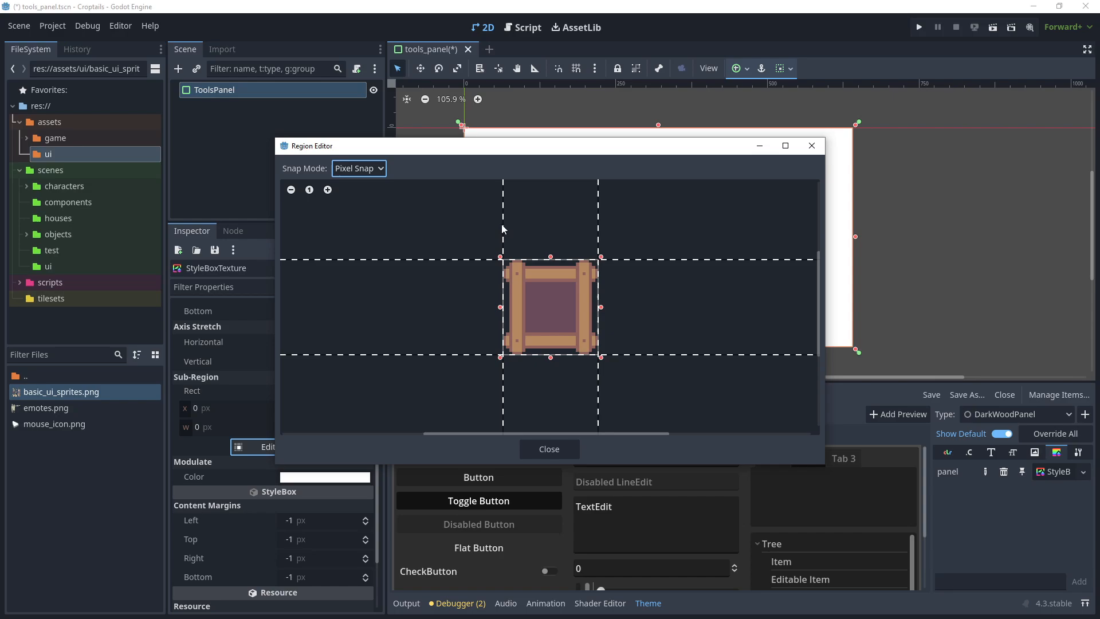
# Set the style box's left, top, right and bottom texture margins to 7 px, along the inner edges of the wood frame.
pyautogui.scroll(2, 532, 297)
pyautogui.moveTo(485, 205); pyautogui.dragTo(522, 195)
pyautogui.moveTo(536, 153); pyautogui.dragTo(518, 406)
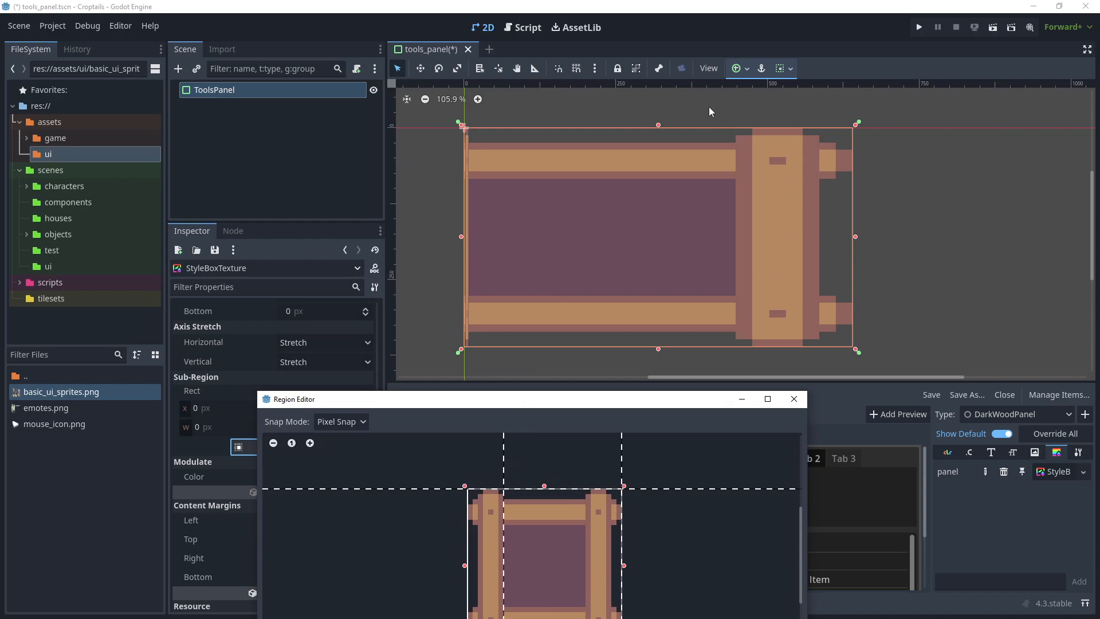
pyautogui.moveTo(508, 407); pyautogui.dragTo(492, 168)
pyautogui.moveTo(628, 255); pyautogui.dragTo(628, 286)
pyautogui.moveTo(606, 218); pyautogui.dragTo(570, 219)
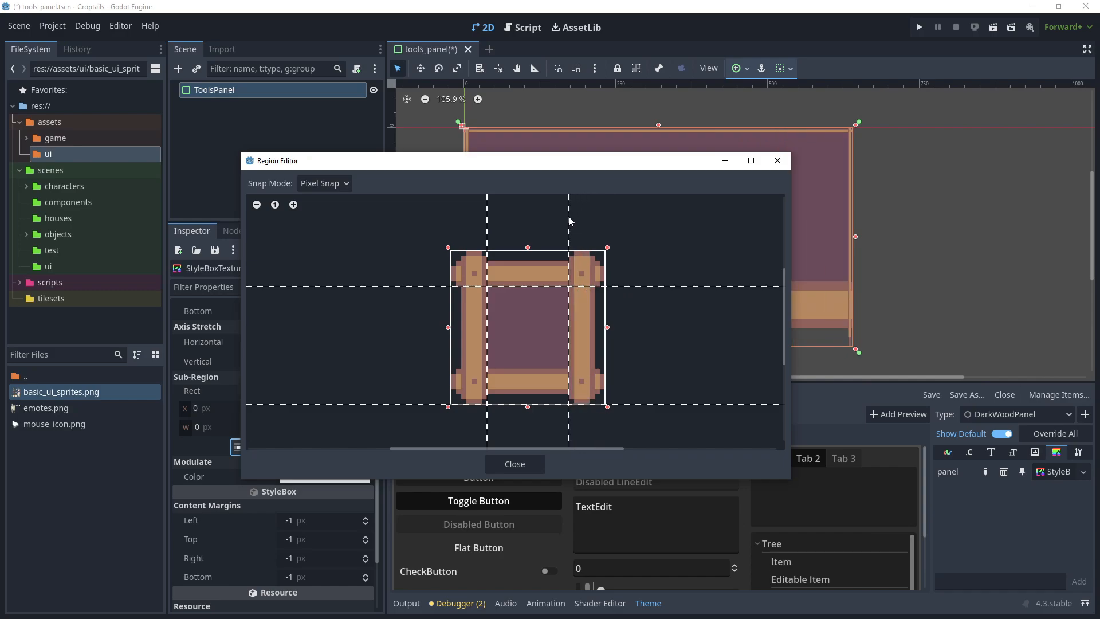
pyautogui.moveTo(628, 402); pyautogui.dragTo(626, 370)
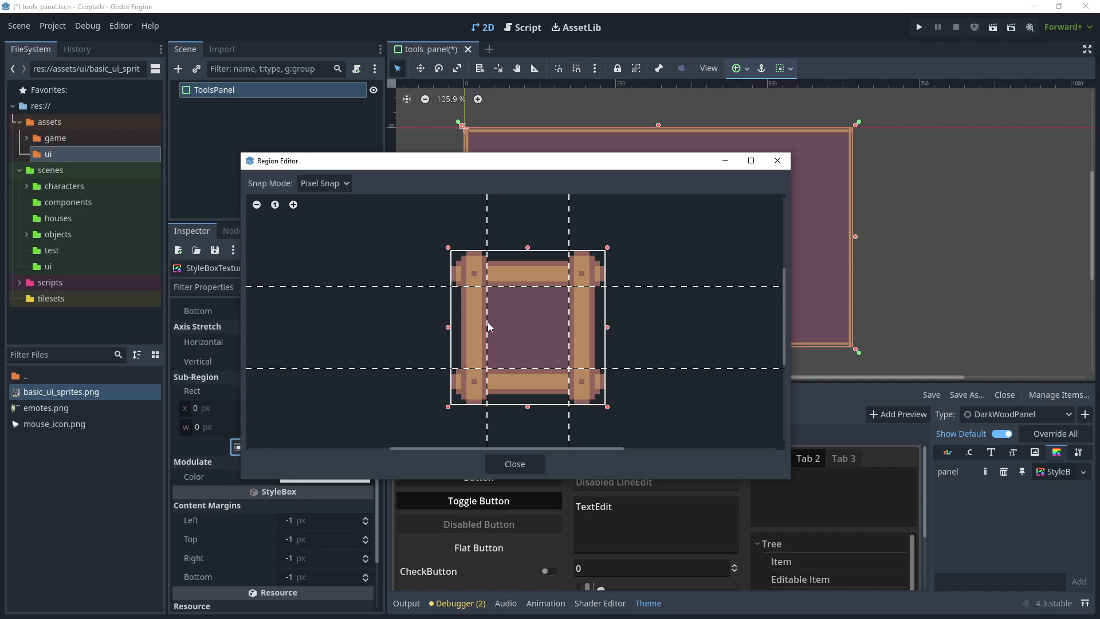
pyautogui.click(517, 468)
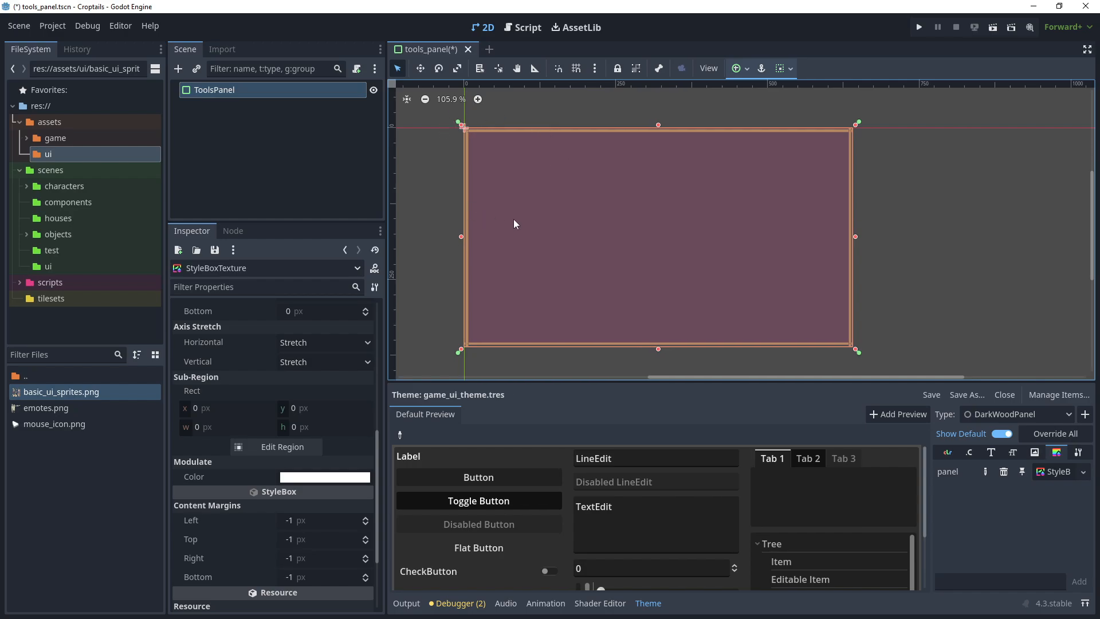
# Review the style box's texture margins, atlas region and sub-region settings.
pyautogui.scroll(5, 339, 370)
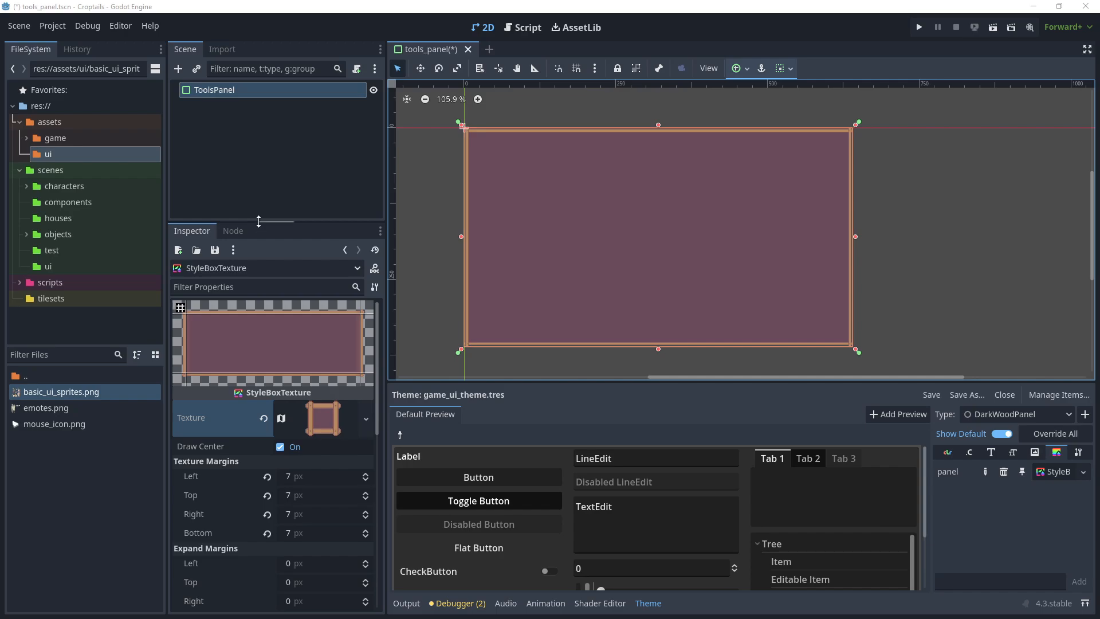
pyautogui.moveTo(259, 222); pyautogui.dragTo(269, 127)
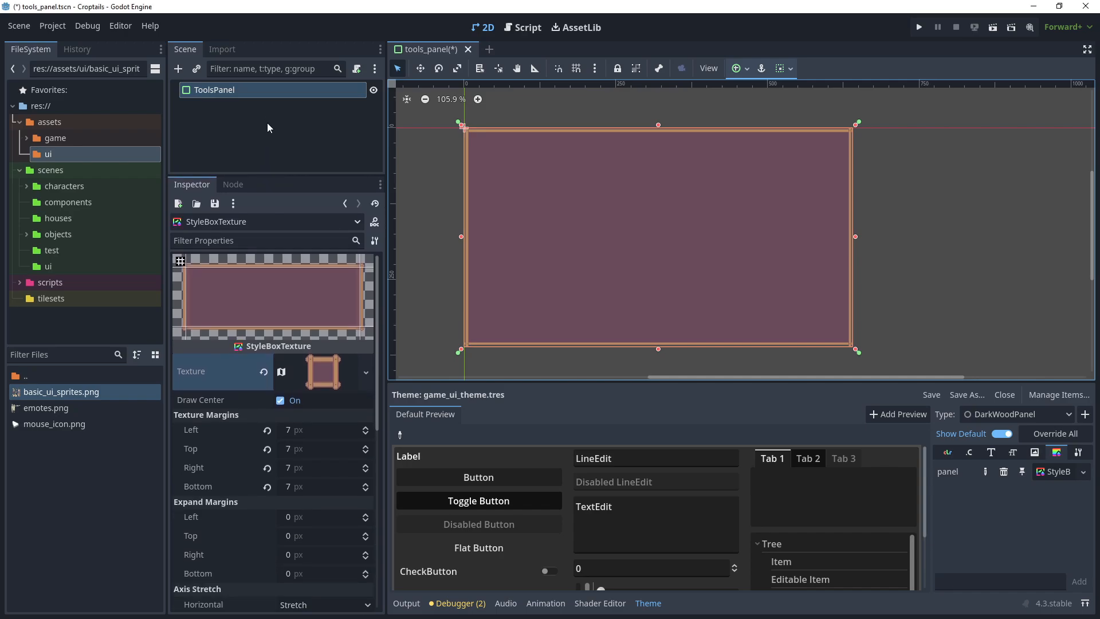
pyautogui.click(281, 373)
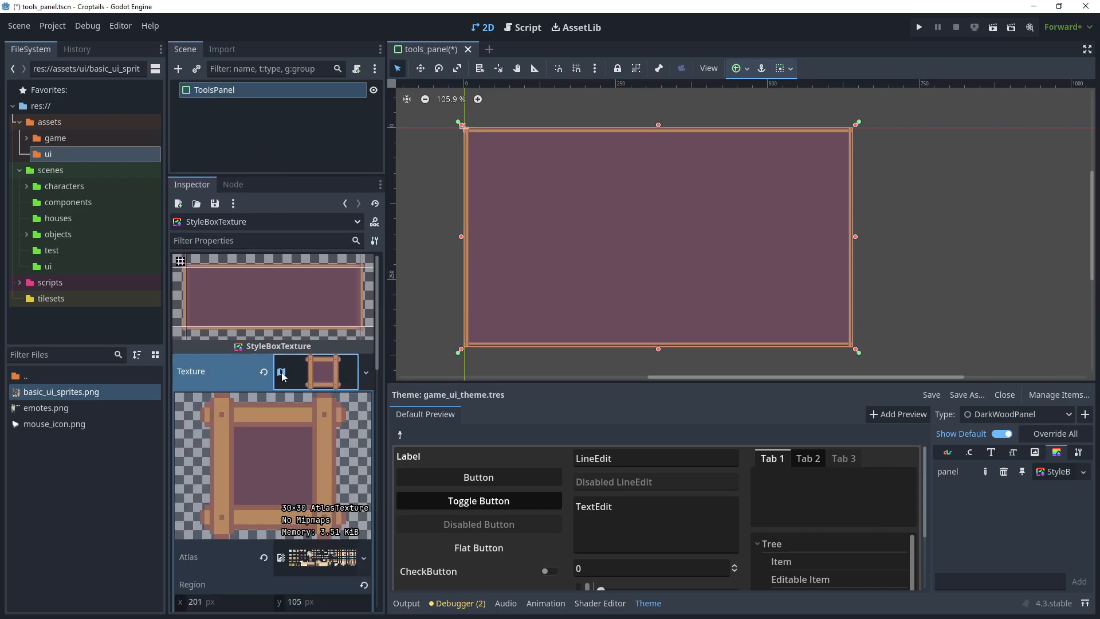
pyautogui.scroll(-3, 249, 461)
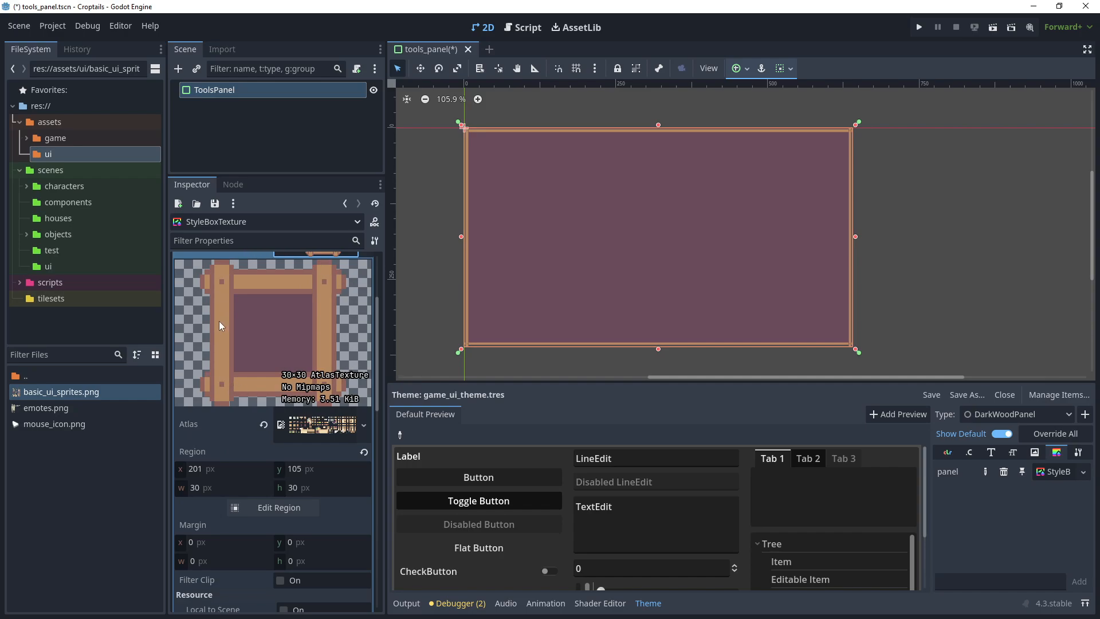
pyautogui.scroll(3, 219, 321)
pyautogui.click(283, 376)
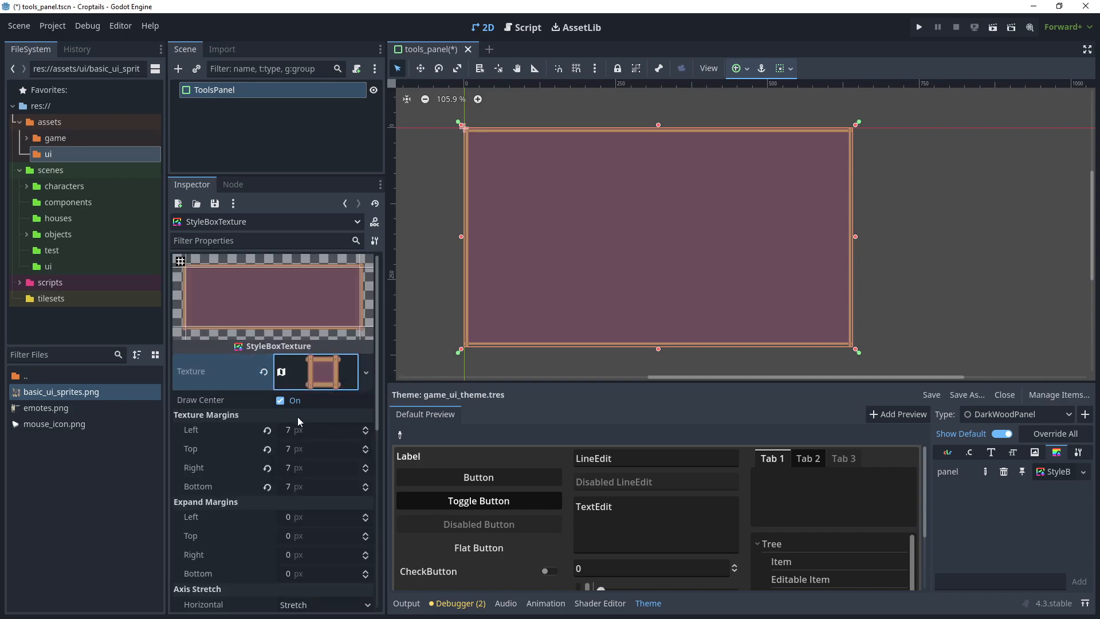
pyautogui.scroll(-2, 243, 435)
pyautogui.scroll(-2, 244, 440)
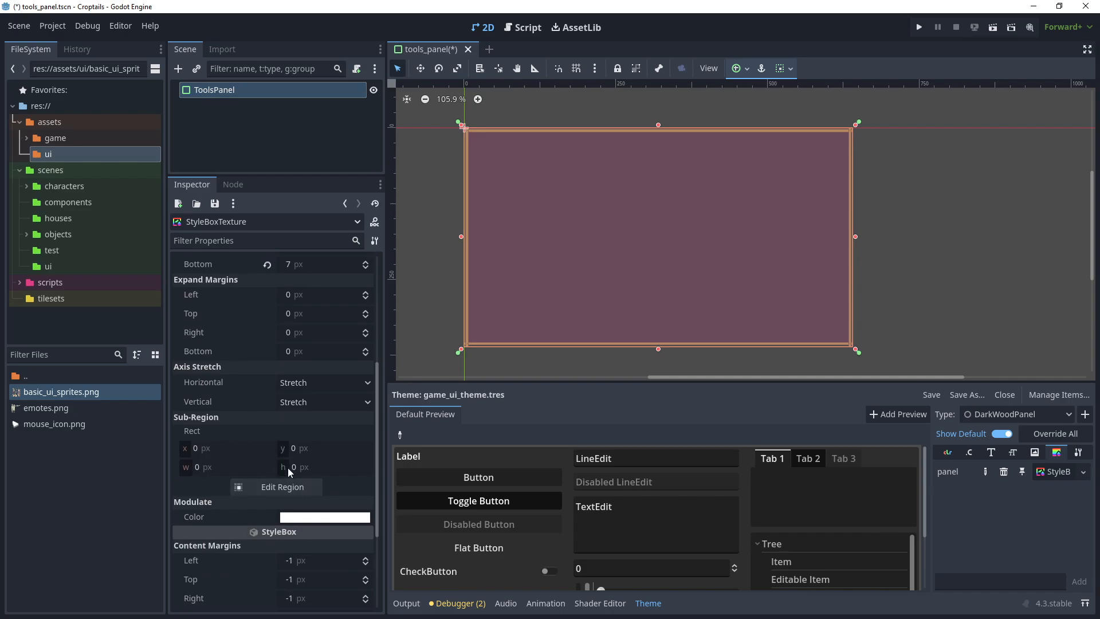
pyautogui.scroll(5, 223, 427)
# Save the scene and add a MarginContainer as a child of ToolsPanel.
pyautogui.hotkey('ctrl', 's')
pyautogui.moveTo(263, 179); pyautogui.dragTo(238, 377)
pyautogui.rightClick(212, 92)
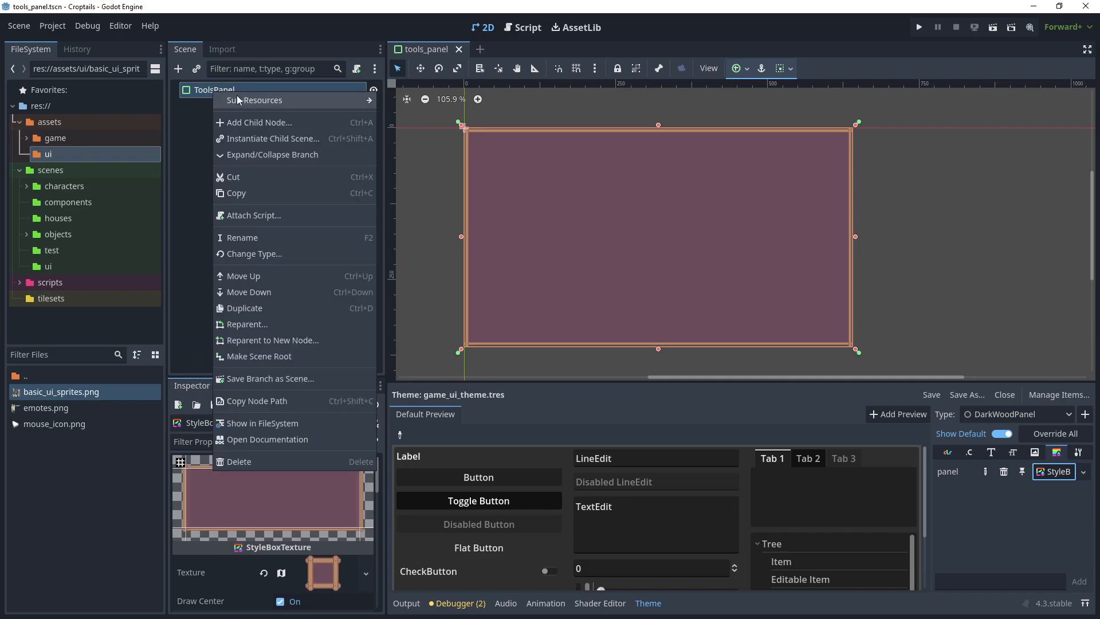
pyautogui.click(254, 120)
pyautogui.write('margin')
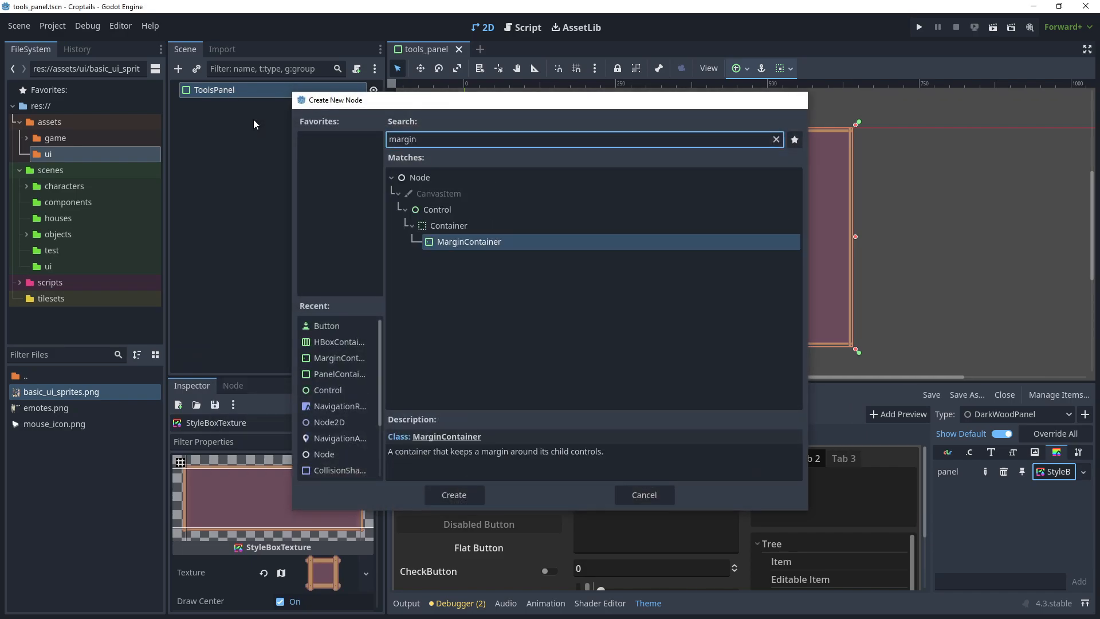
pyautogui.press('Return')
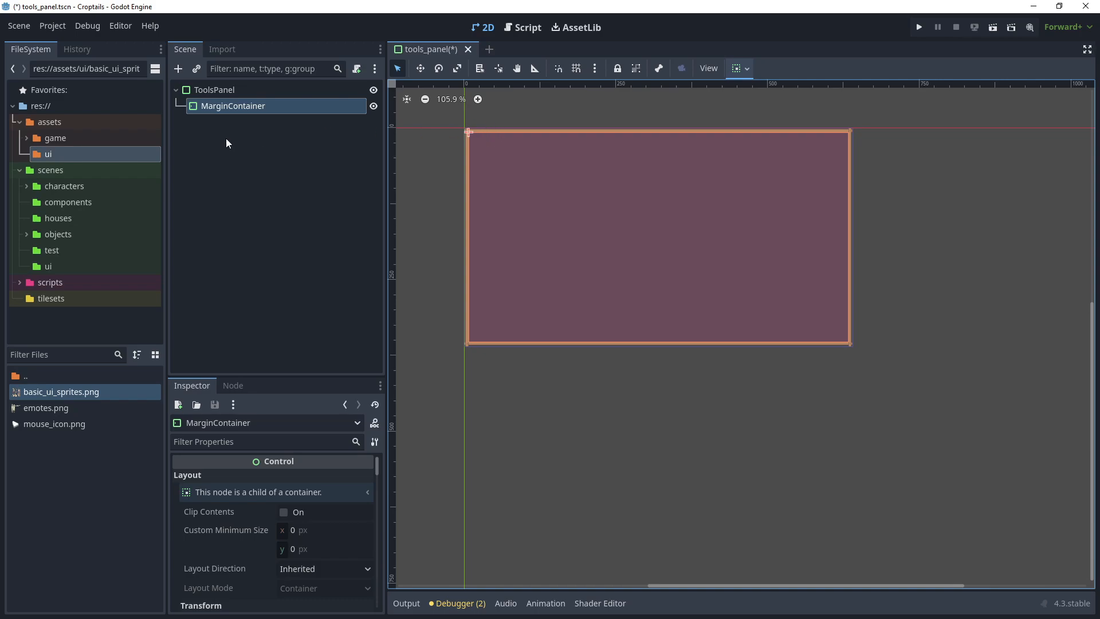
# Add an HBoxContainer as a child of the MarginContainer.
pyautogui.rightClick(232, 108)
pyautogui.click(257, 115)
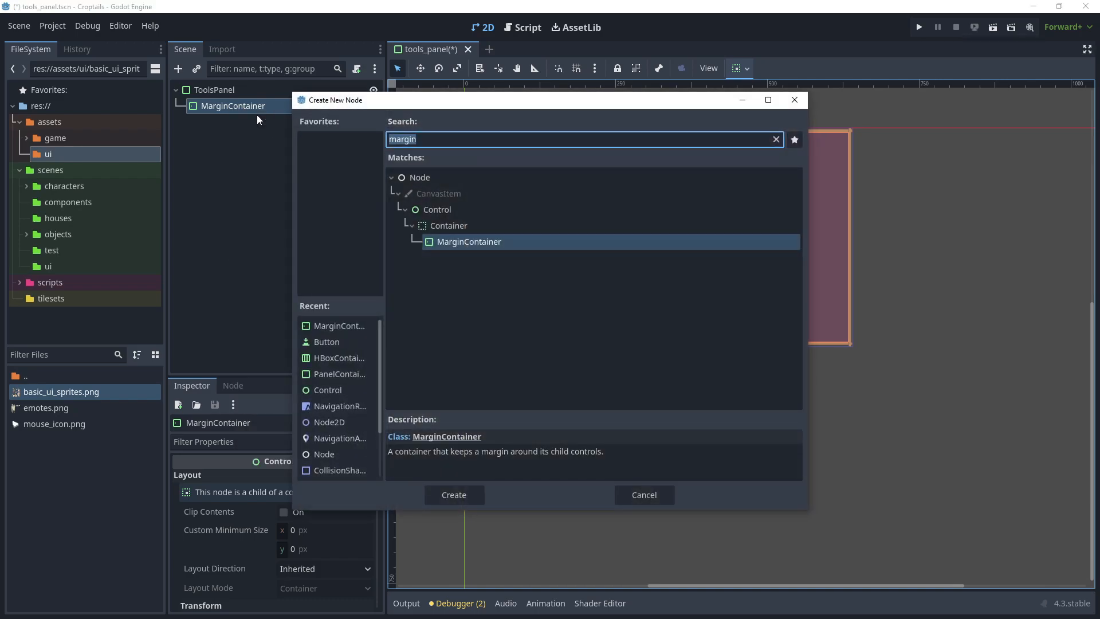
pyautogui.write('hbox')
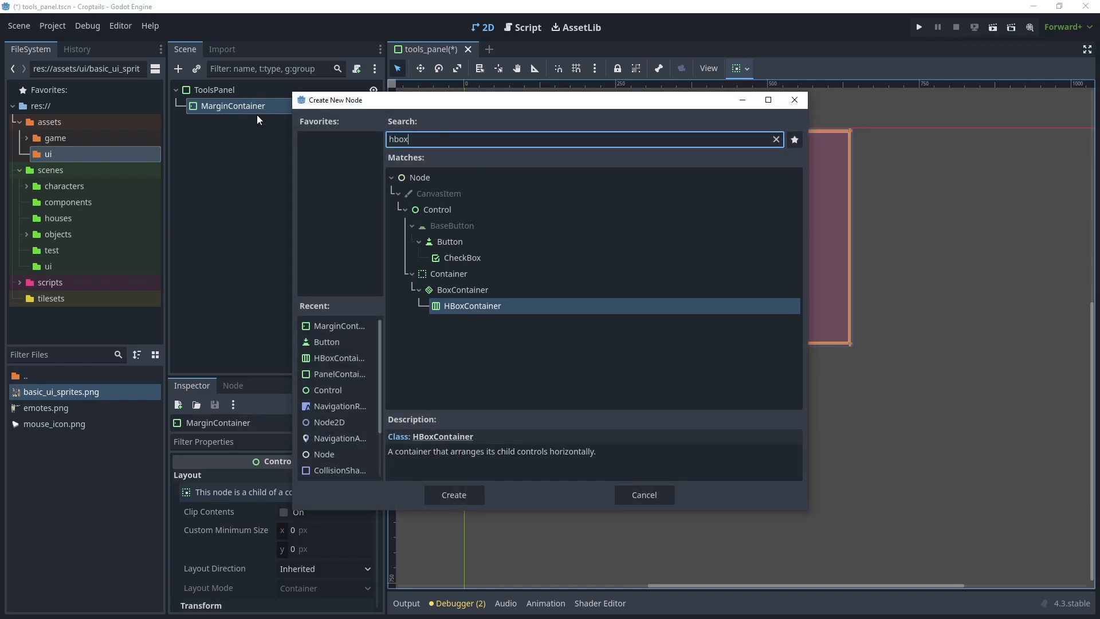
pyautogui.click(453, 494)
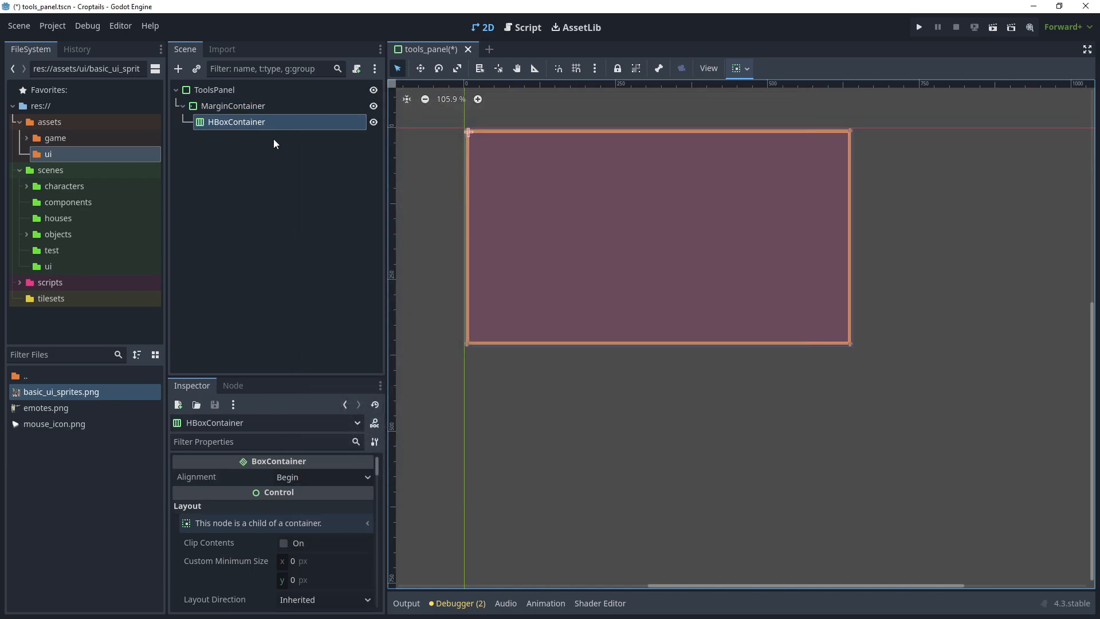
# Add a Button as a child of the HBoxContainer and save the scene.
pyautogui.rightClick(260, 122)
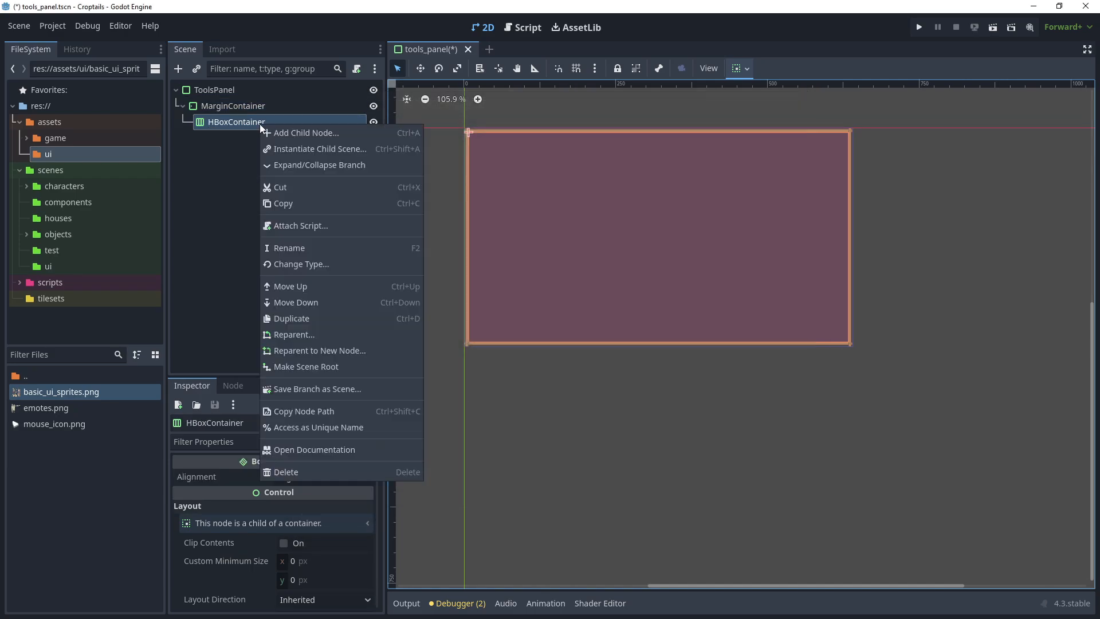
pyautogui.click(301, 133)
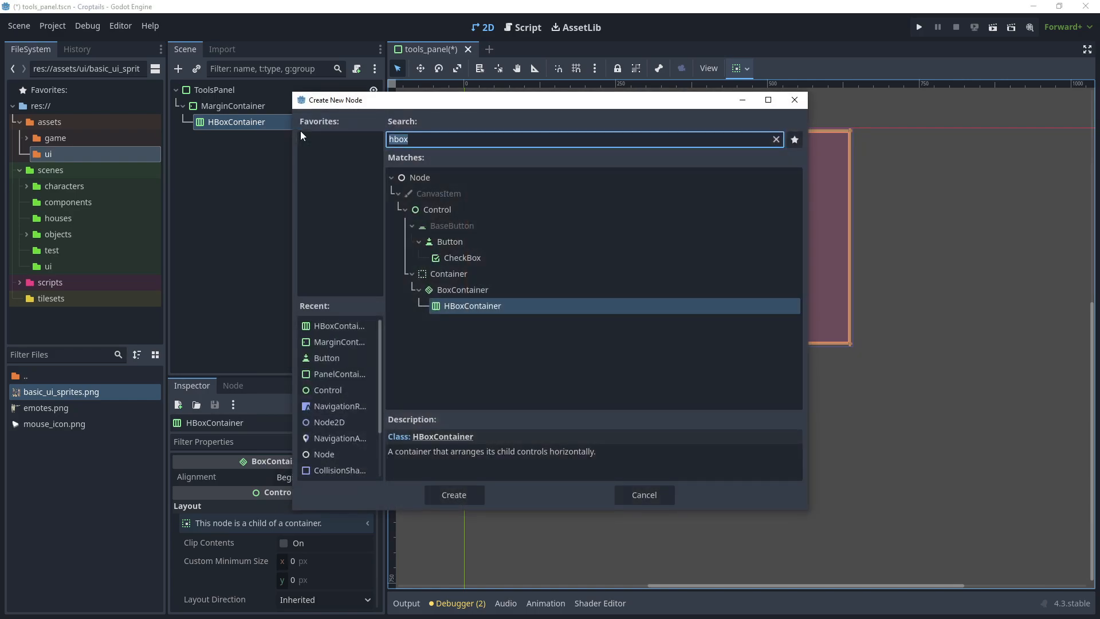
pyautogui.write('butto')
pyautogui.press('Tab')
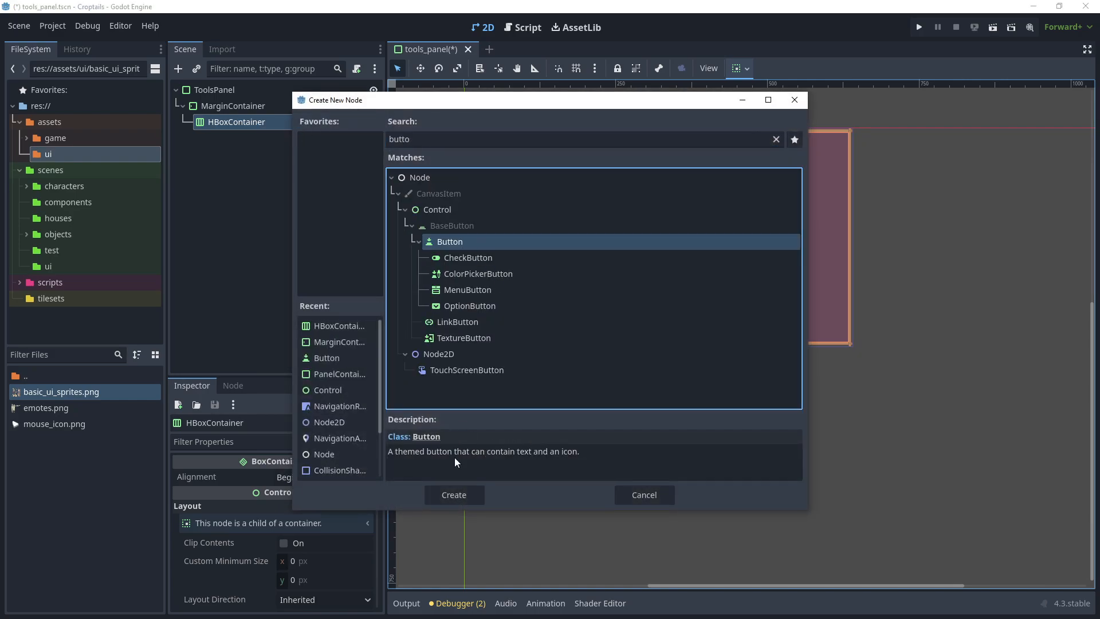
pyautogui.click(464, 493)
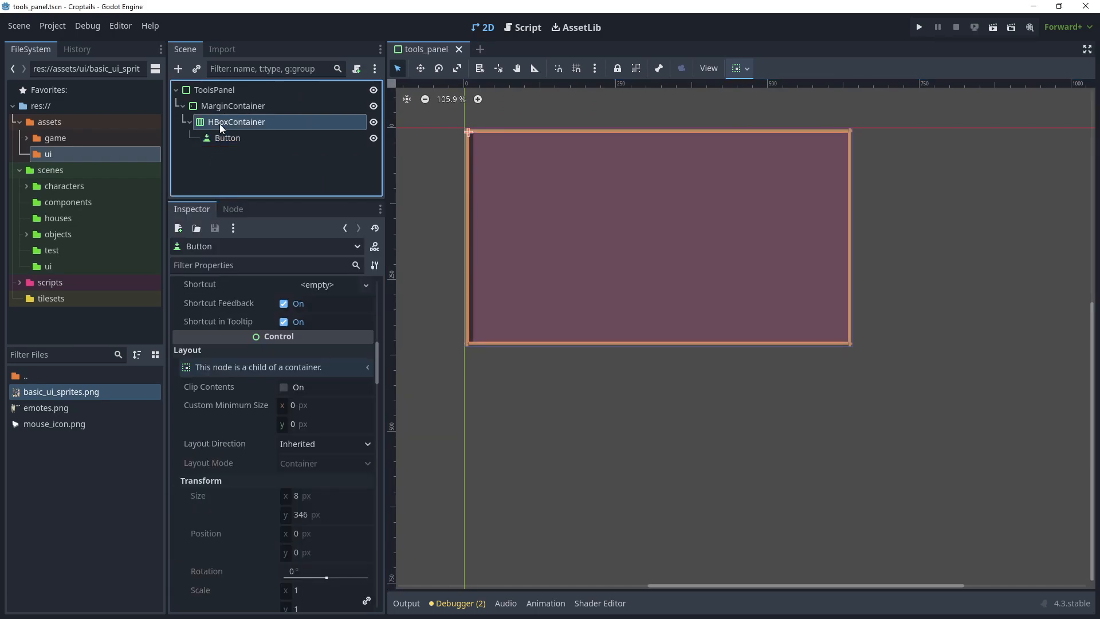
pyautogui.hotkey('ctrl', 's')
# Rename the new Button node to ToolAxe.
pyautogui.press('F2')
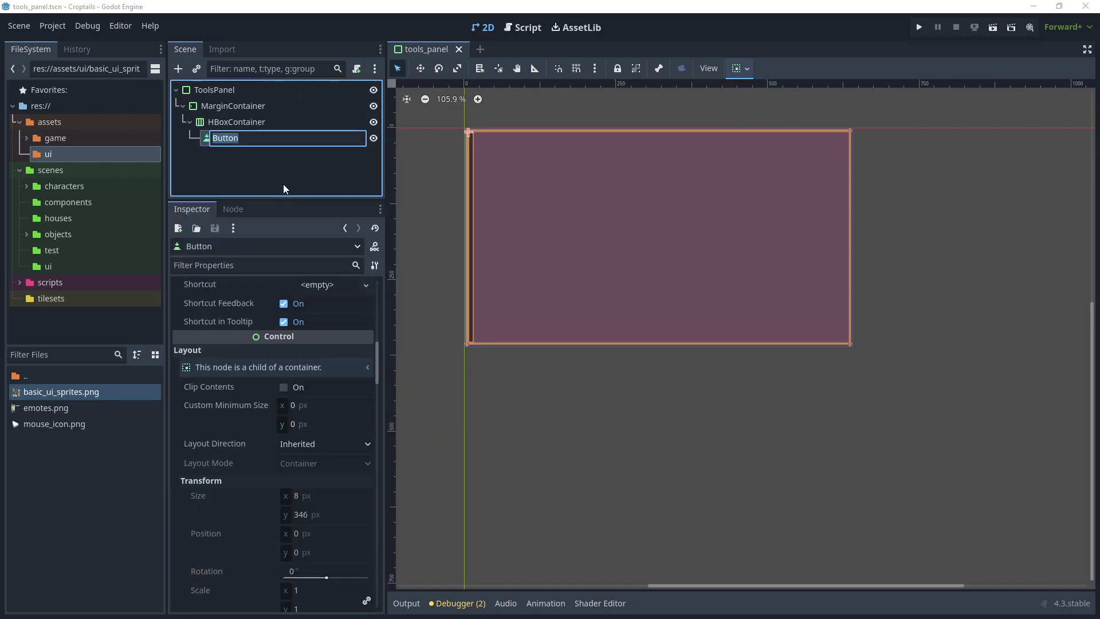
pyautogui.write('ToolAxe')
pyautogui.press('Return')
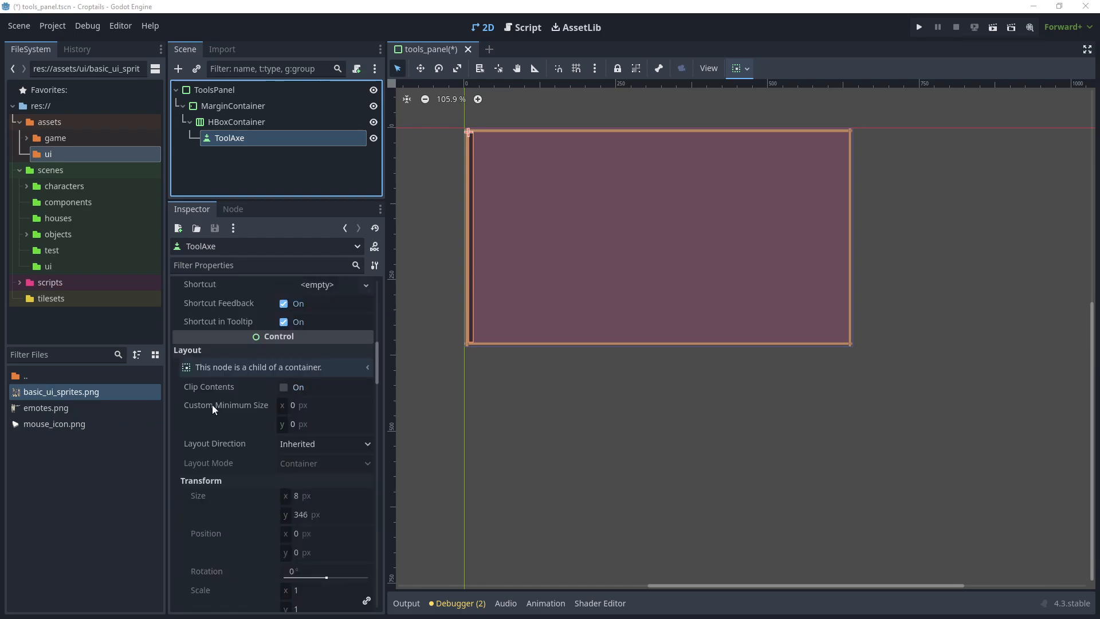
# Set ToolAxe's custom minimum size to 26 × 26 px and save the scene.
pyautogui.click(314, 405)
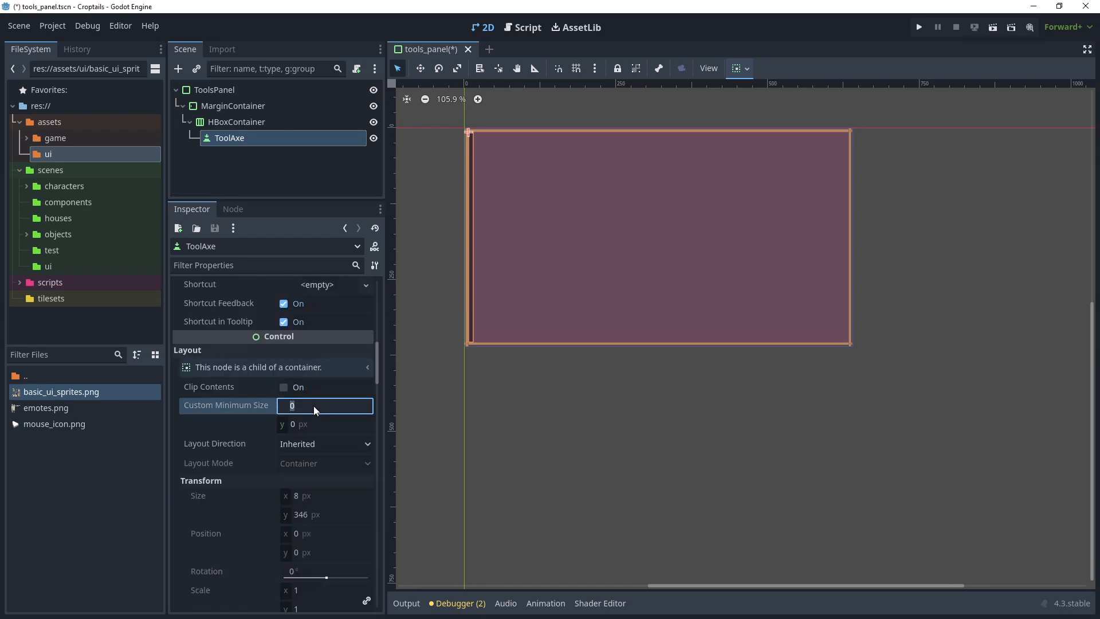
pyautogui.write('26')
pyautogui.press('Tab')
pyautogui.write('26')
pyautogui.press('Tab')
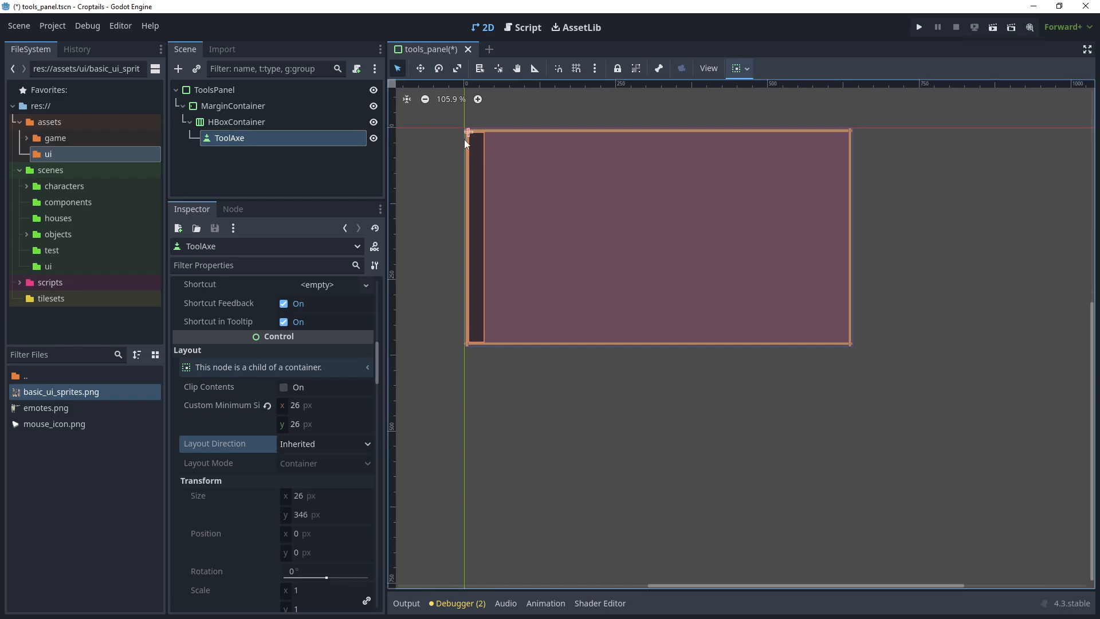
pyautogui.hotkey('ctrl', 's')
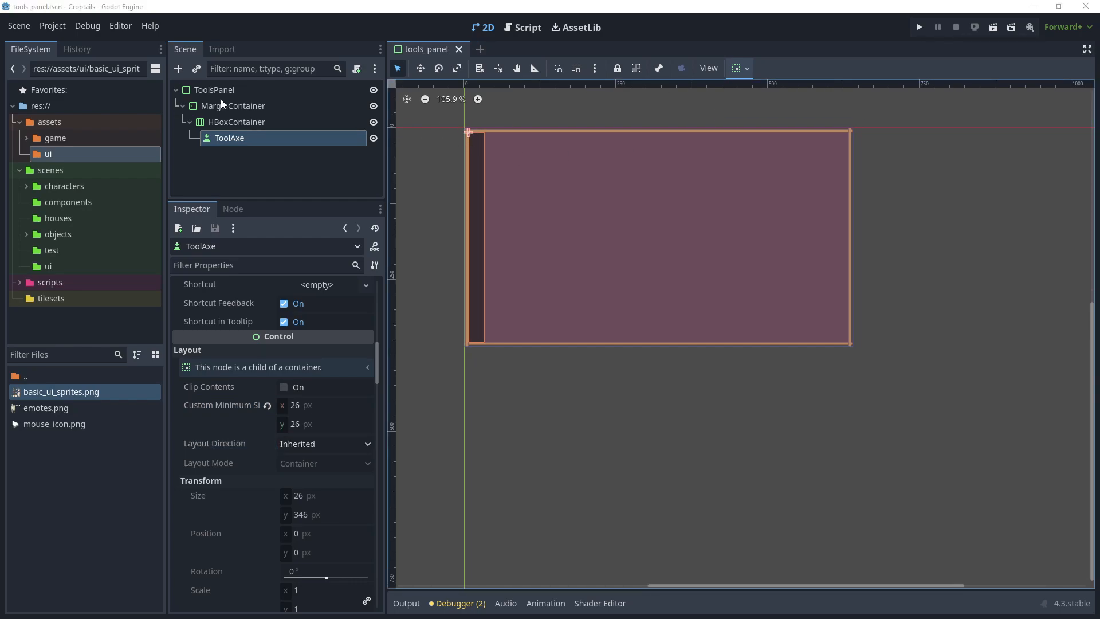
# Apply the top-left anchor preset to the ToolsPanel root node so it shrinks around its content.
pyautogui.click(198, 90)
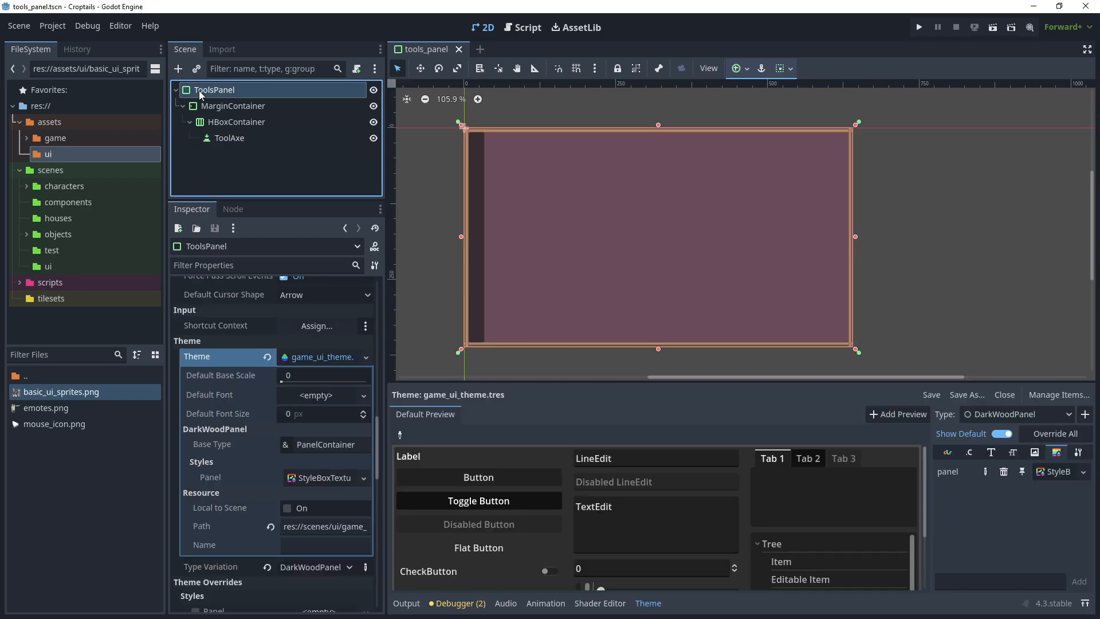
pyautogui.click(746, 70)
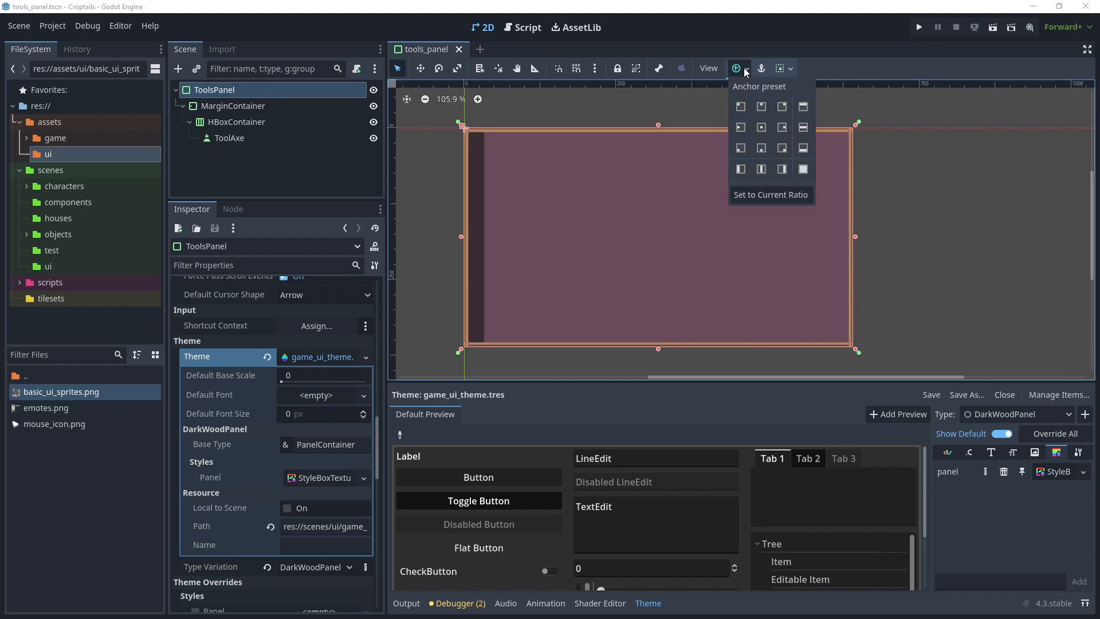
pyautogui.click(741, 106)
pyautogui.scroll(1, 482, 136)
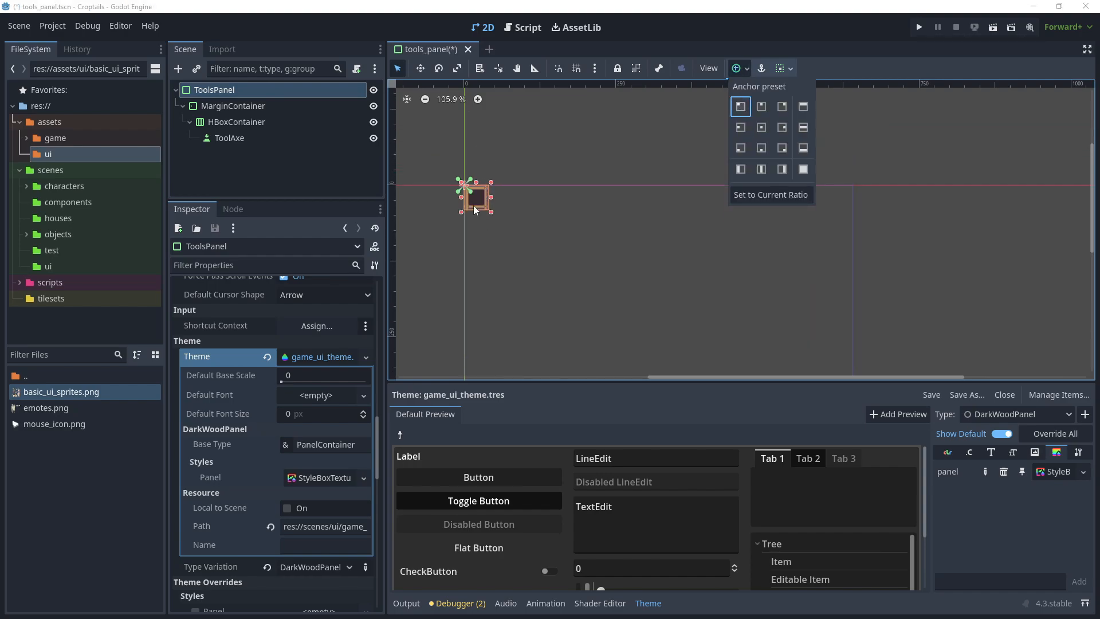
pyautogui.scroll(6, 477, 213)
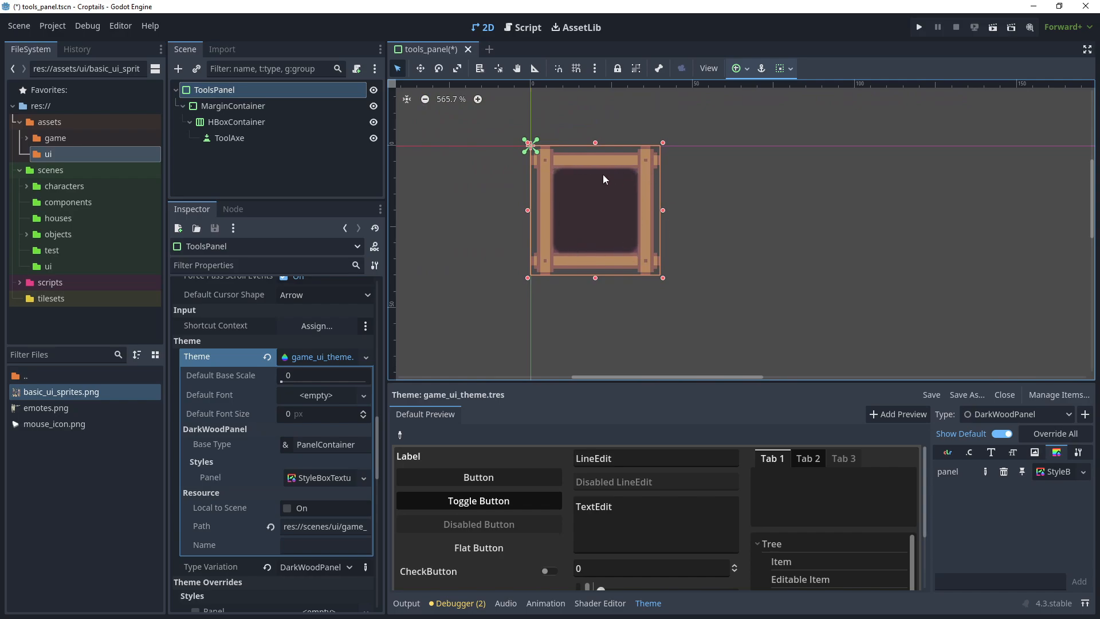
# Inspect the MarginContainer and HBoxContainer nodes and their properties.
pyautogui.click(241, 170)
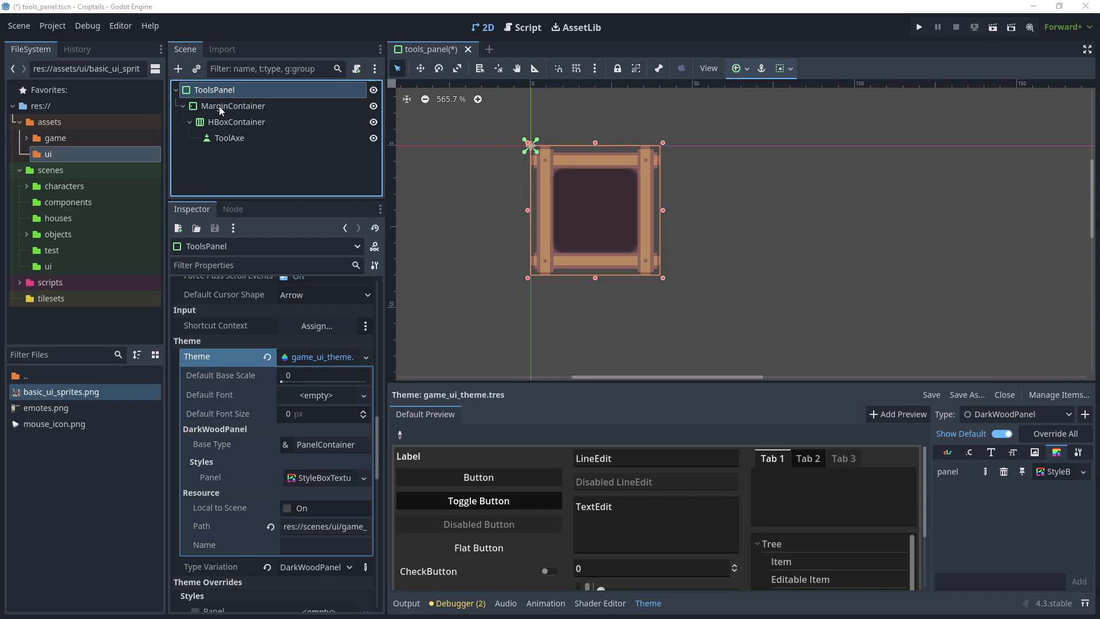
pyautogui.click(242, 105)
pyautogui.click(259, 123)
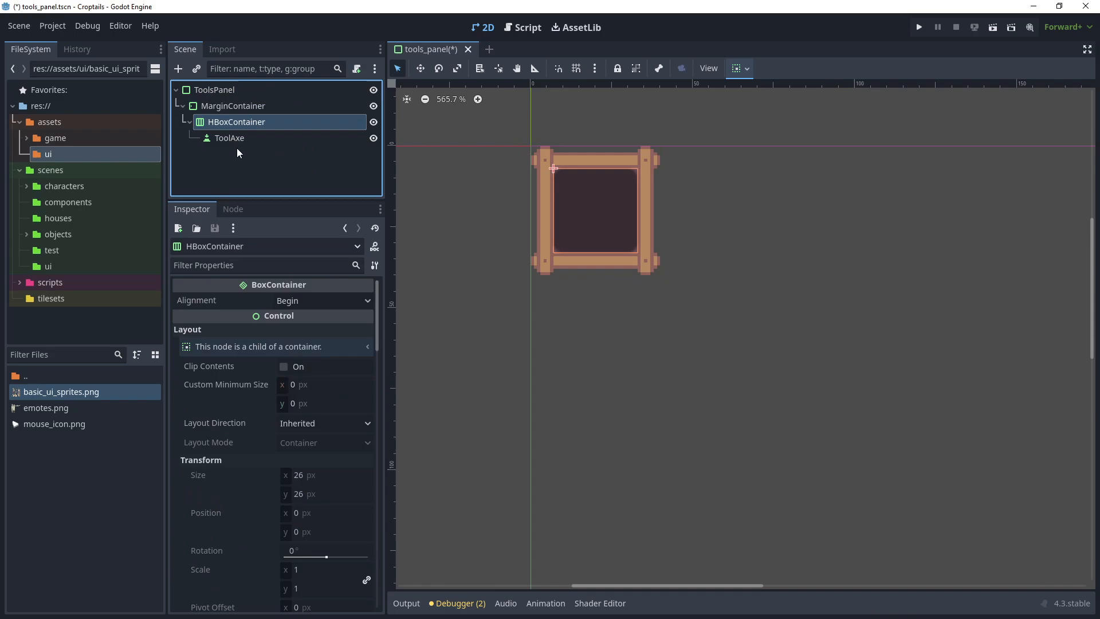
# Add a MarginContainer item type to the ToolsPanel node's theme, game_ui_theme.tres.
pyautogui.click(257, 110)
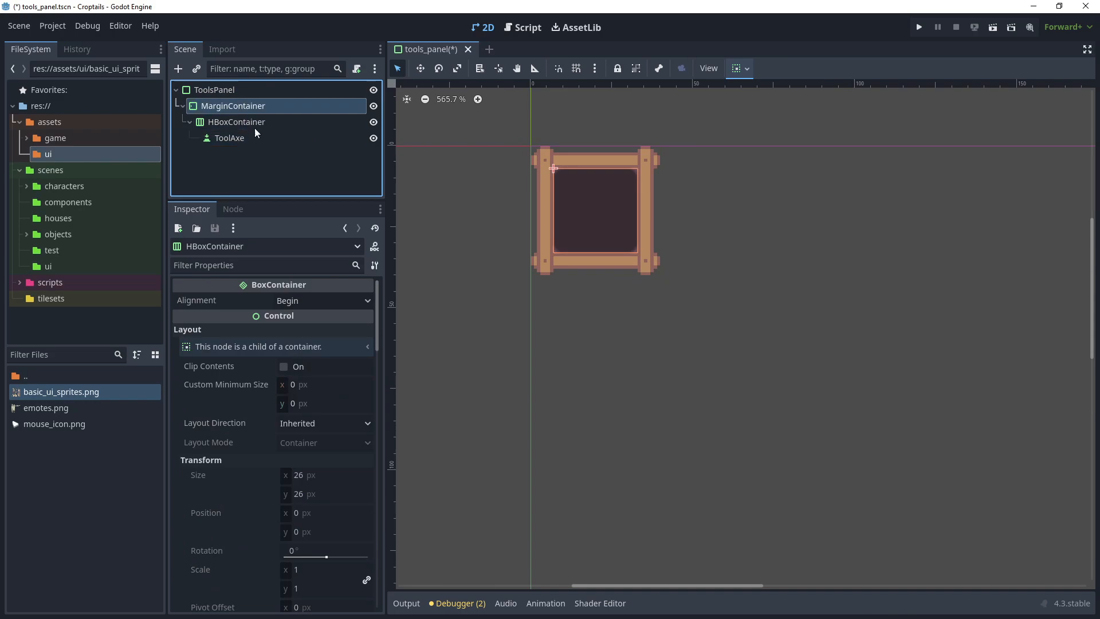
pyautogui.click(228, 91)
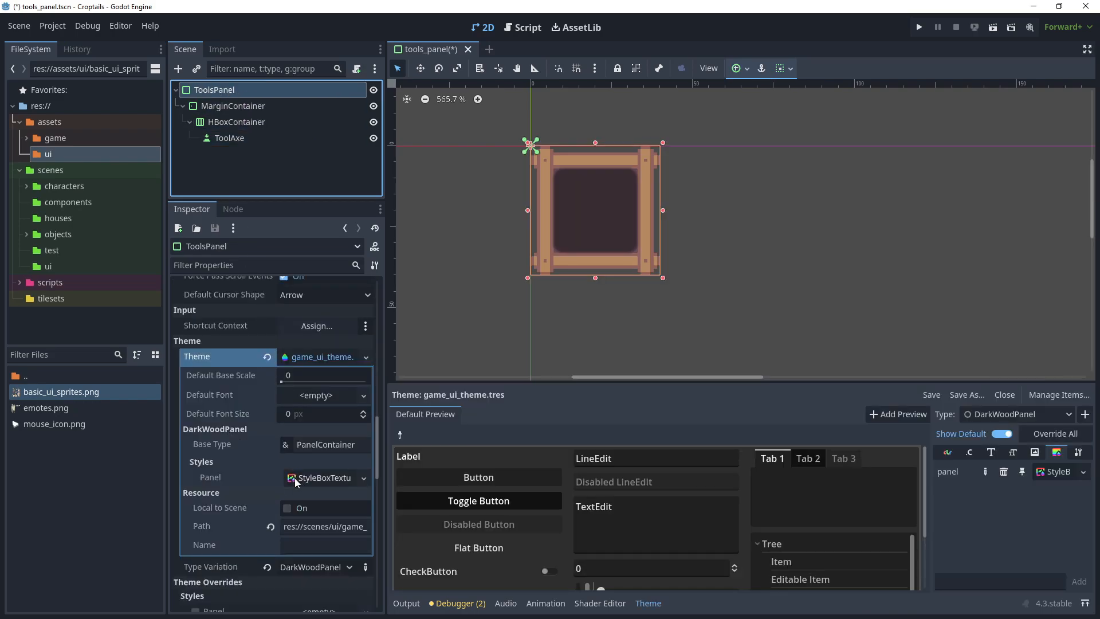
pyautogui.click(295, 357)
pyautogui.click(295, 357)
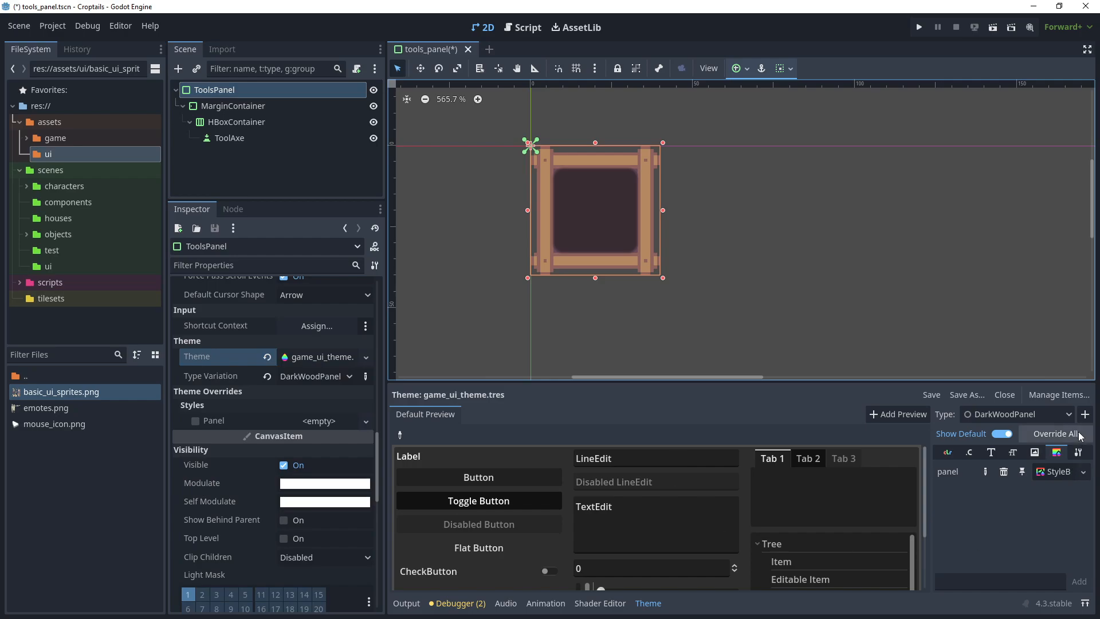
pyautogui.click(1085, 414)
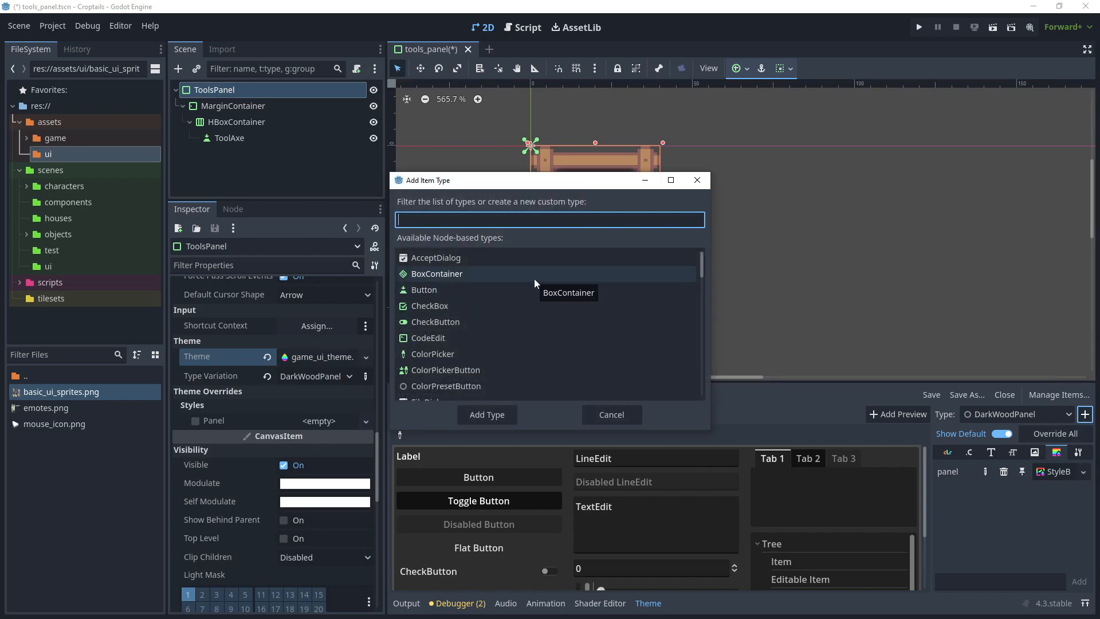
pyautogui.write('margin')
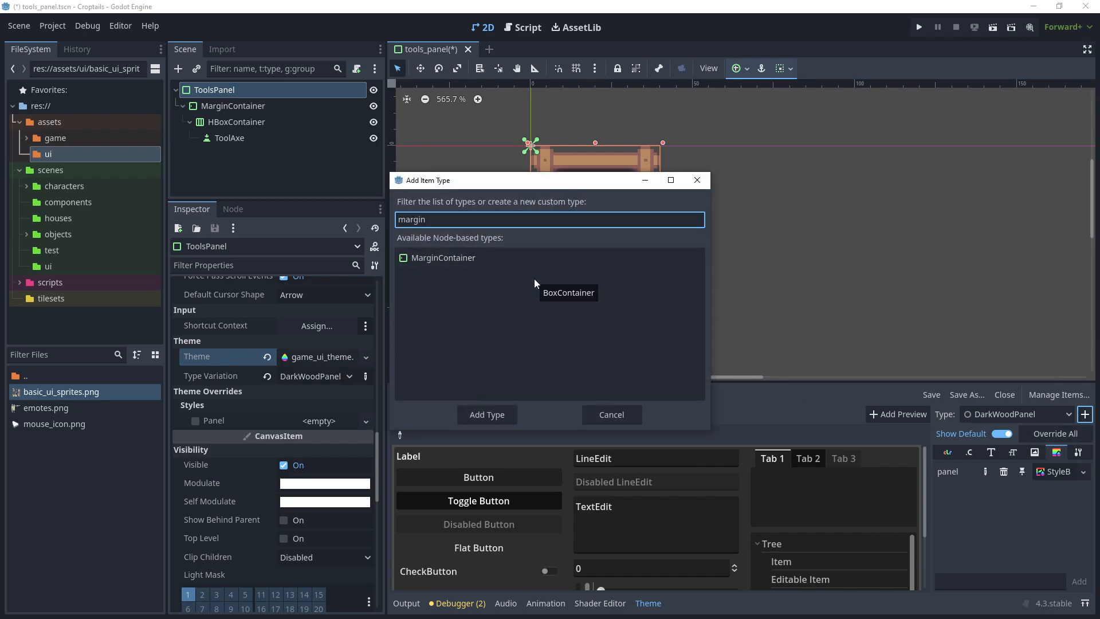
pyautogui.click(473, 258)
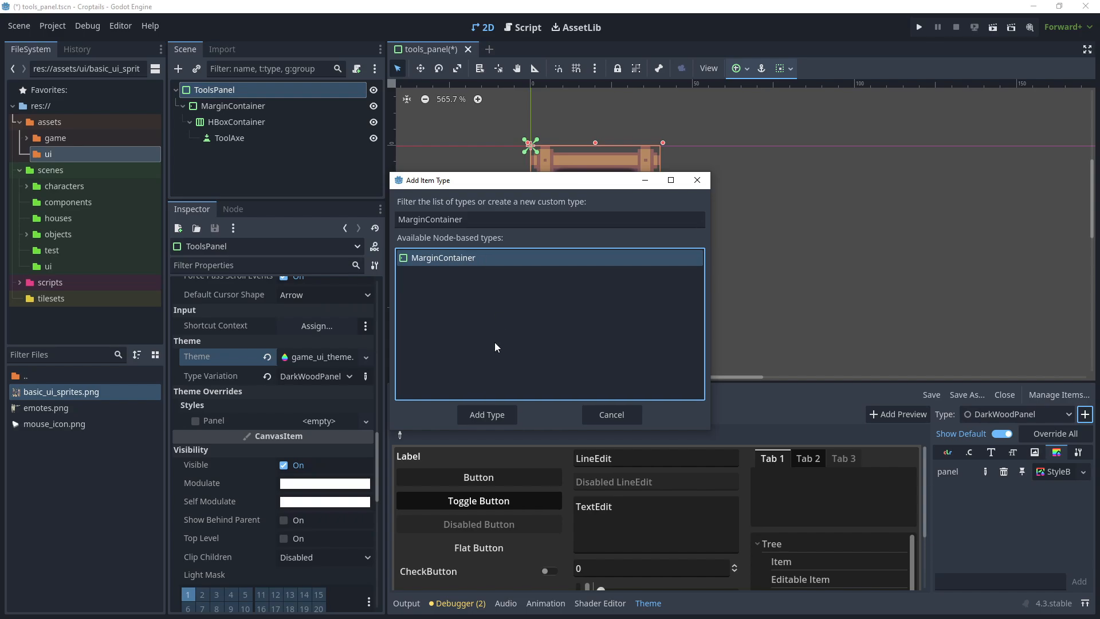
pyautogui.click(492, 416)
# Override the MarginContainer type's bottom, left, right and top margin constants with 10 each, and save the scene.
pyautogui.click(973, 456)
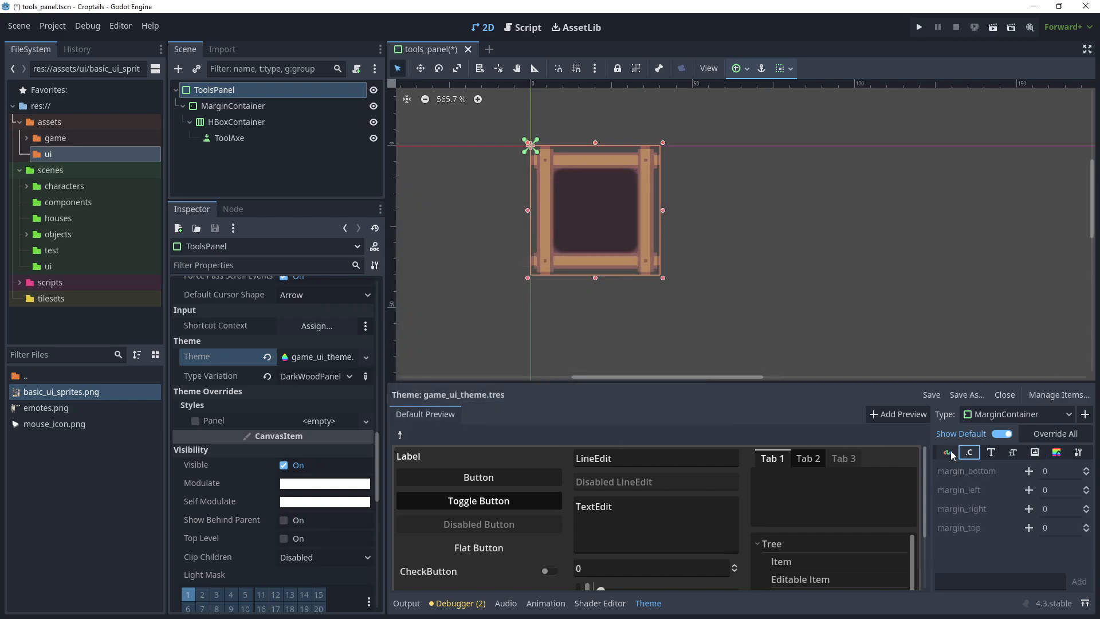
pyautogui.click(1028, 471)
pyautogui.click(1054, 468)
pyautogui.write('10')
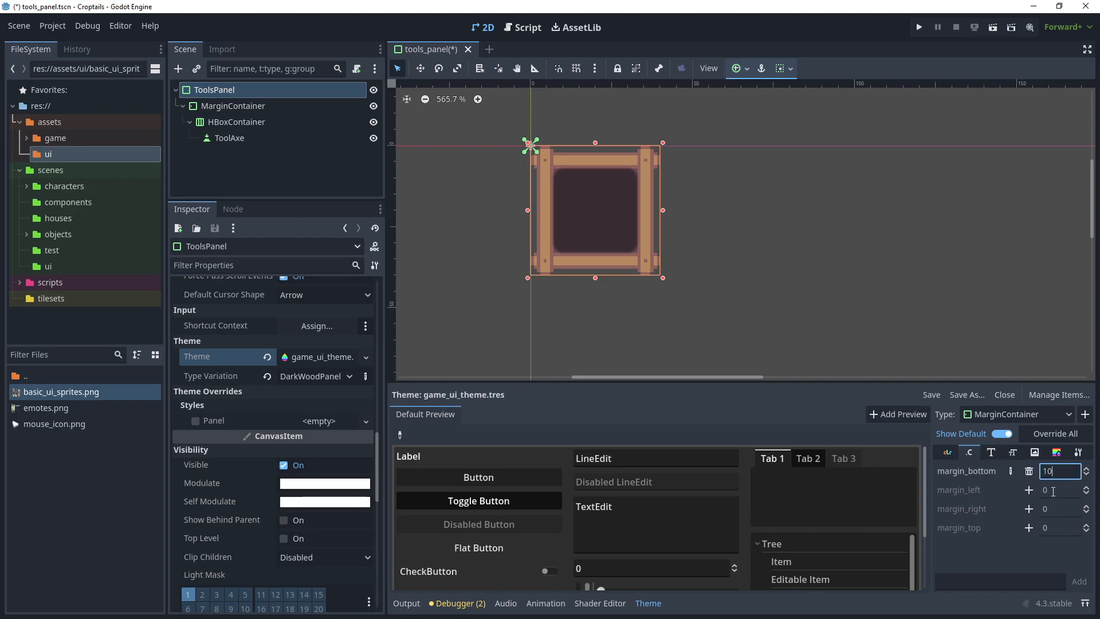
pyautogui.press('Return')
pyautogui.click(1029, 492)
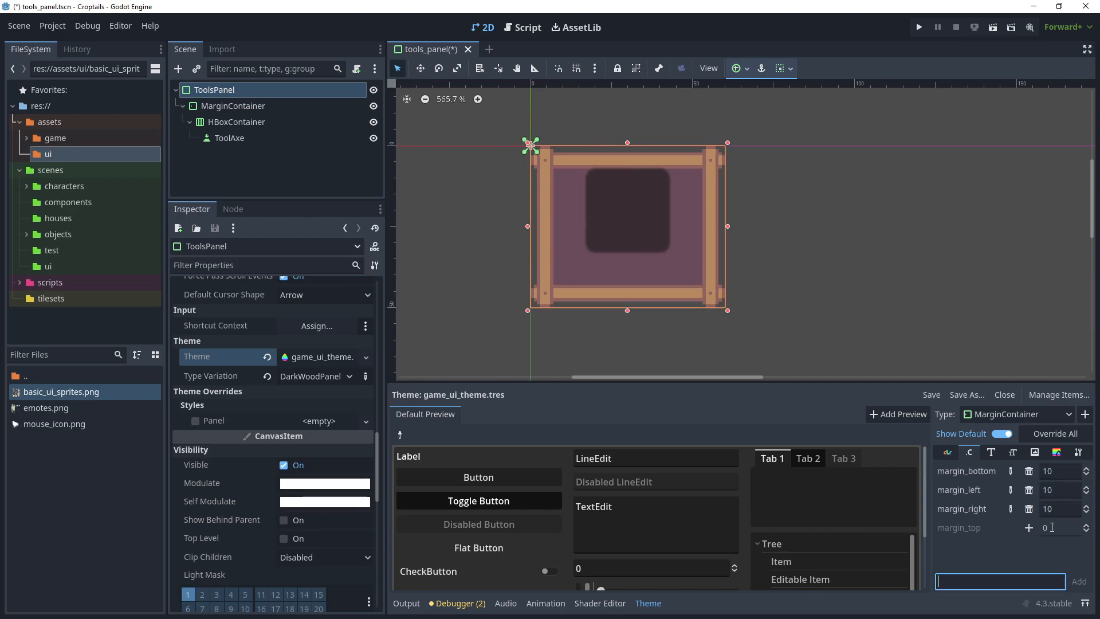
pyautogui.click(1029, 528)
pyautogui.click(1053, 528)
pyautogui.write('10')
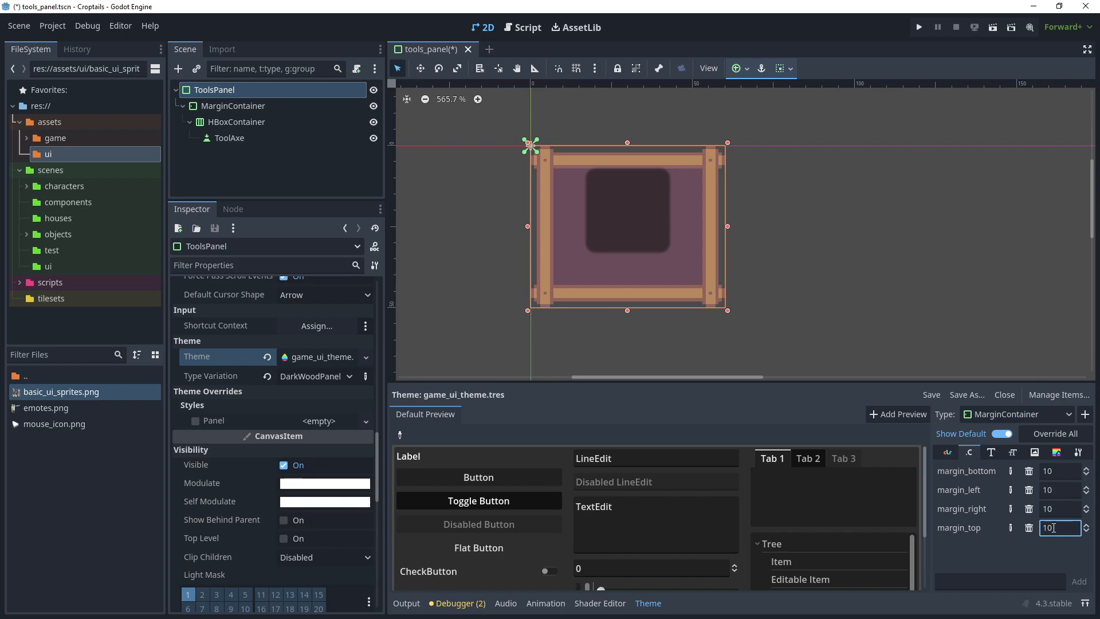
pyautogui.press('Tab')
pyautogui.hotkey('ctrl', 's')
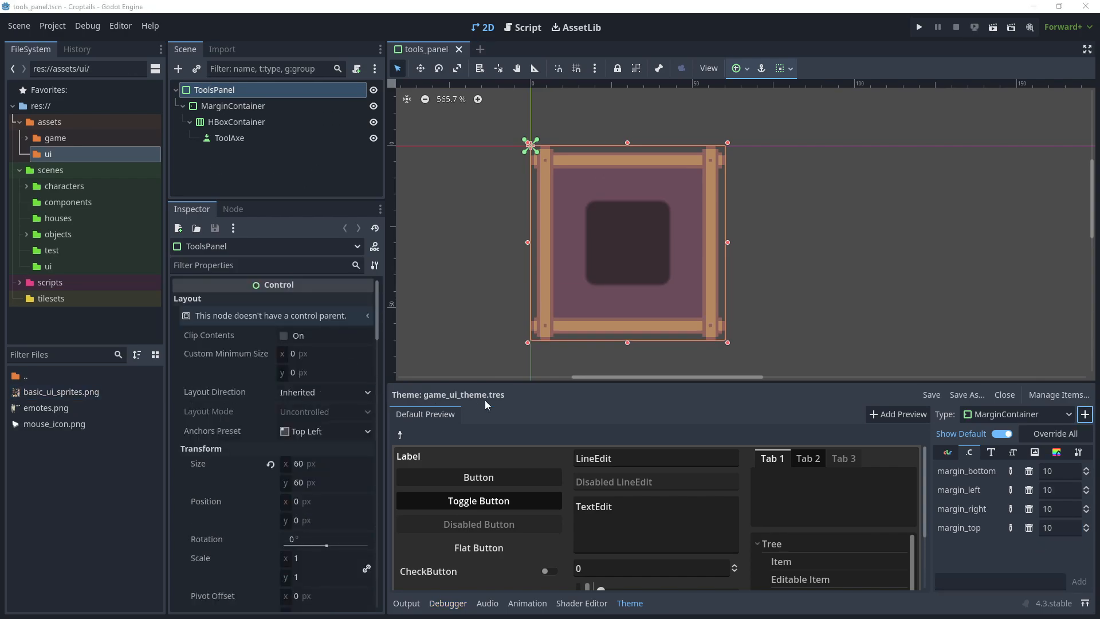
# Add a custom item type named ToolButton to the theme.
pyautogui.click(1085, 414)
pyautogui.write('T')
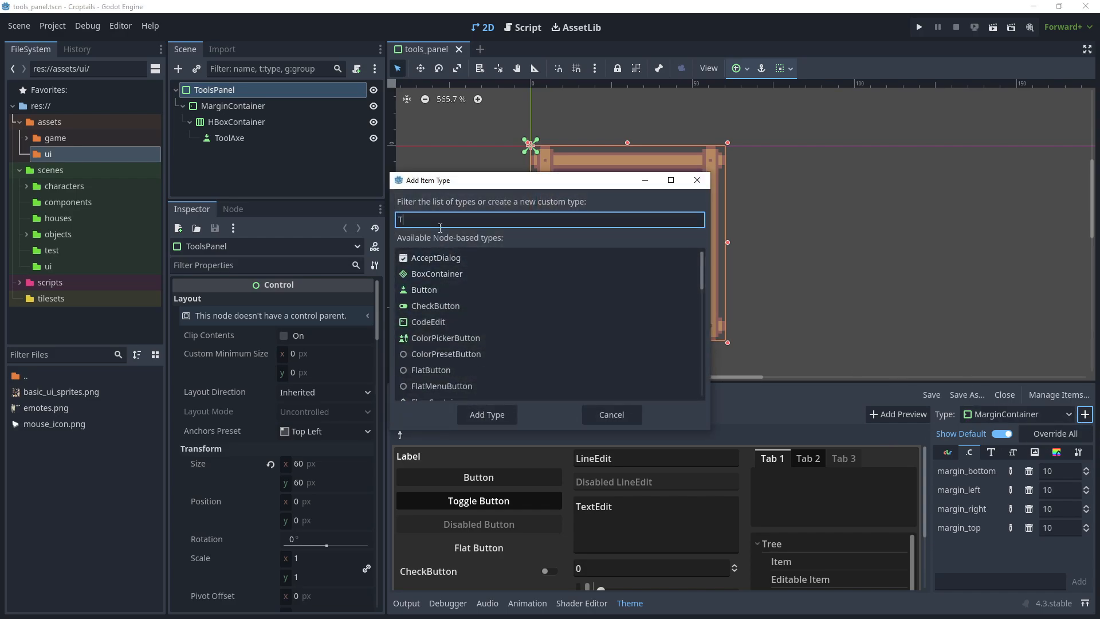
pyautogui.write('oolButton')
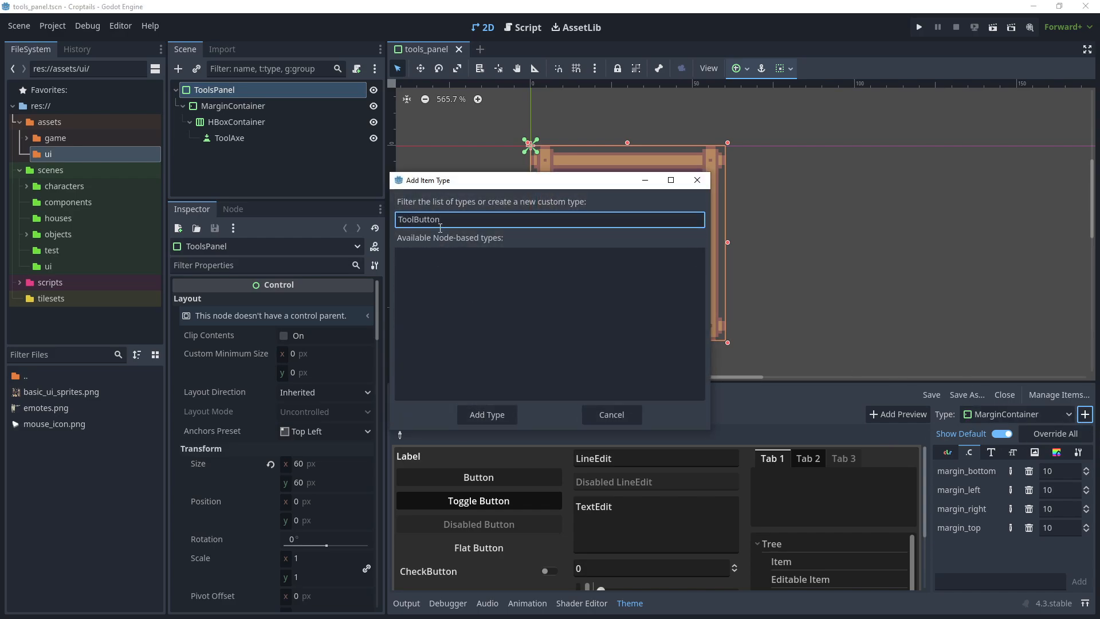
pyautogui.click(500, 413)
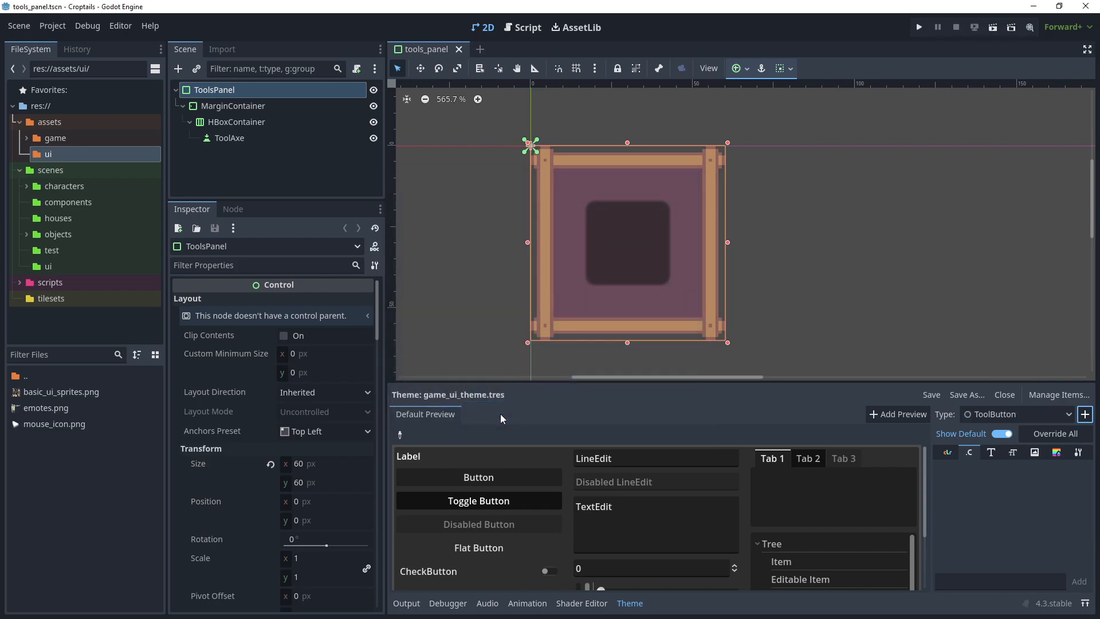
# Set the base type of the ToolButton theme type to Button.
pyautogui.click(1077, 457)
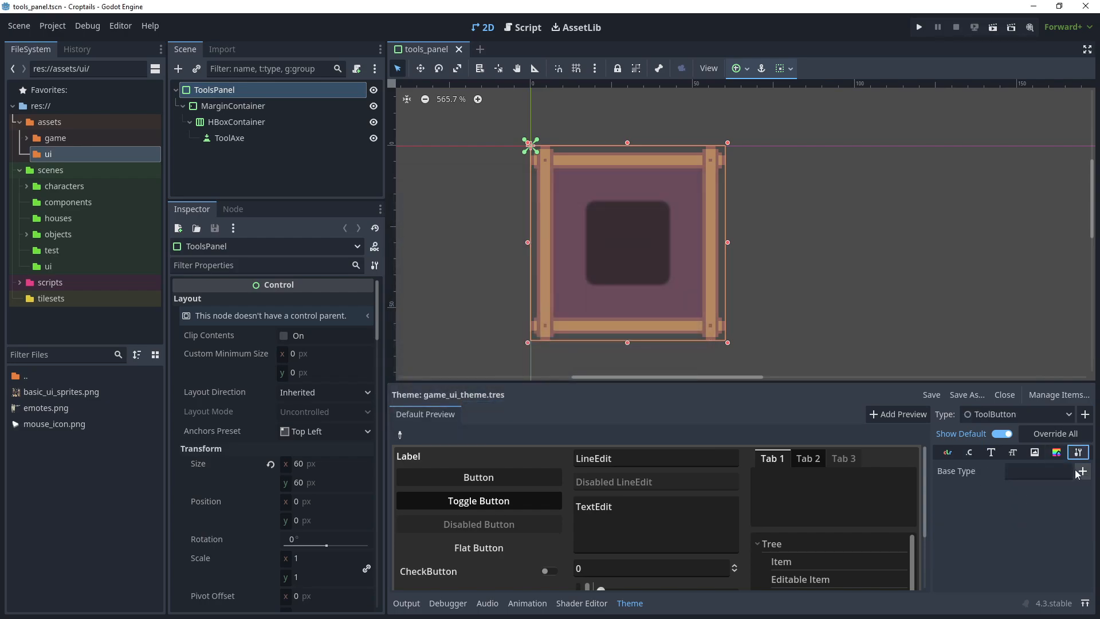
pyautogui.click(1082, 471)
pyautogui.write('Button')
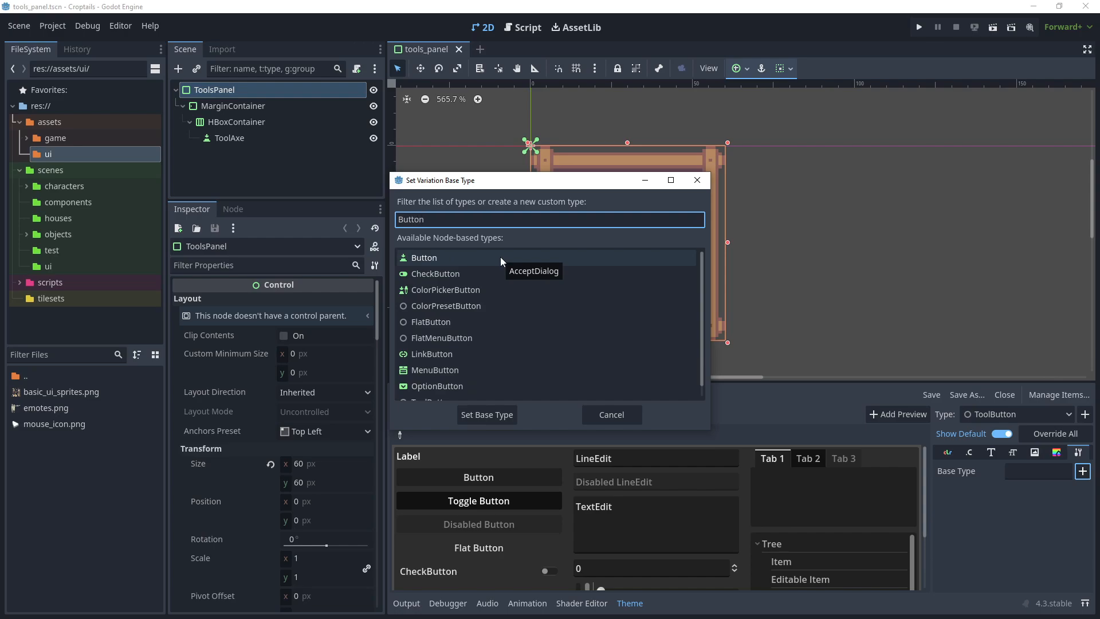
pyautogui.click(500, 257)
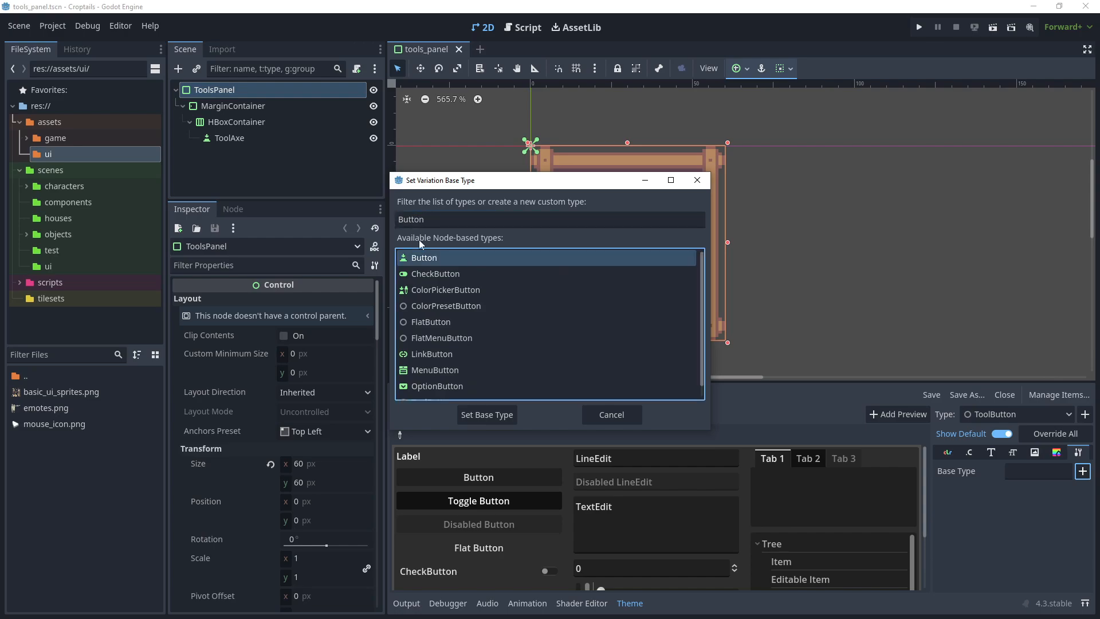
pyautogui.click(489, 413)
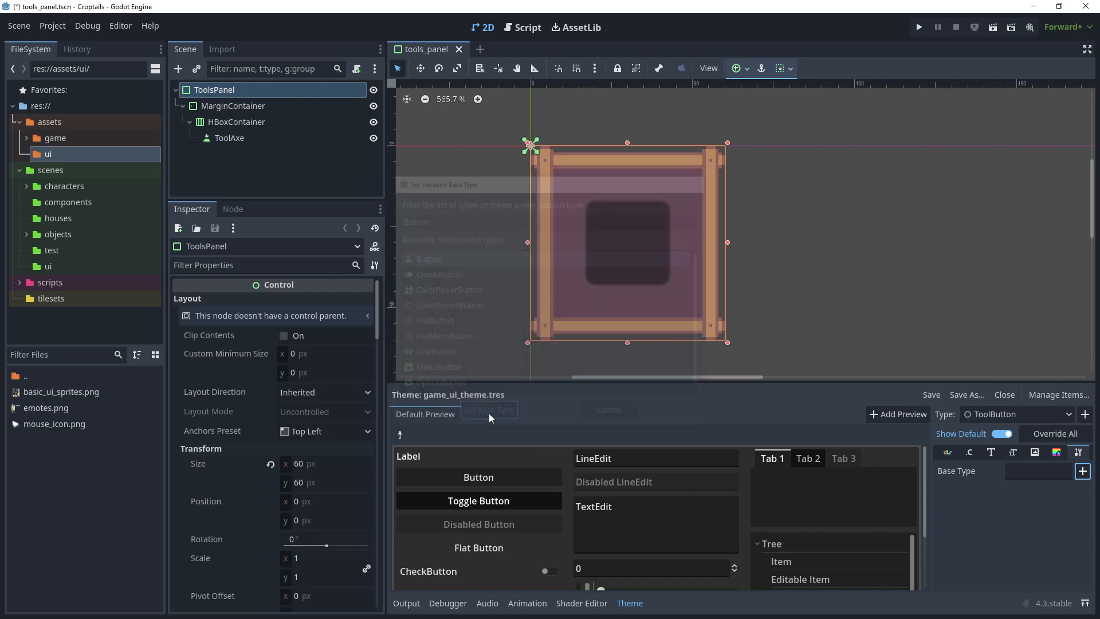
# Set the ToolAxe node's theme type variation to ToolButton.
pyautogui.click(235, 138)
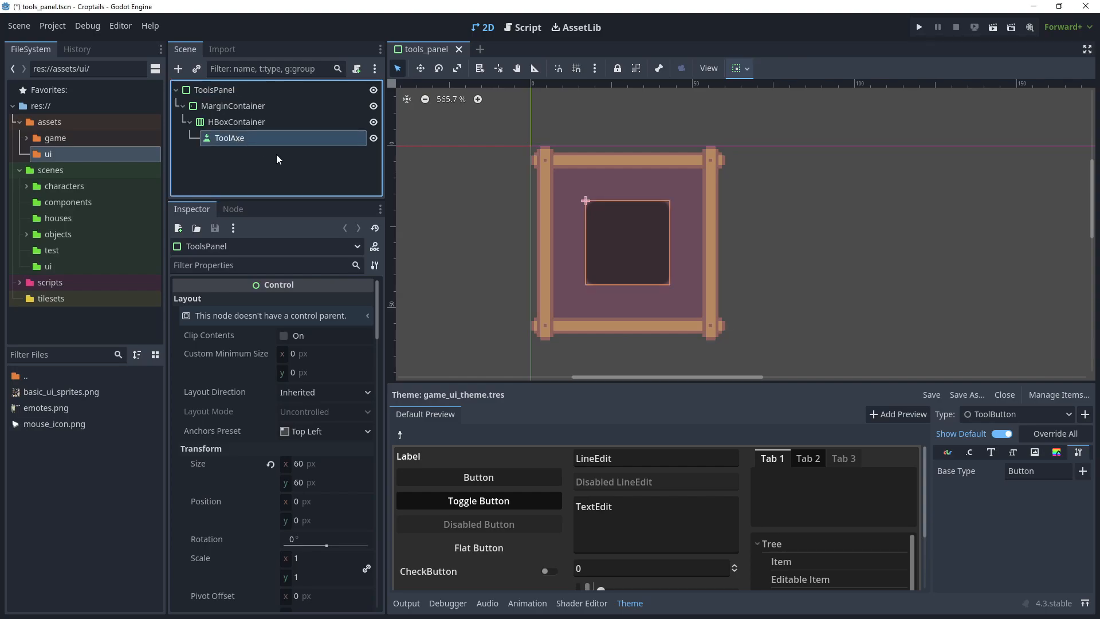
pyautogui.scroll(-15, 240, 411)
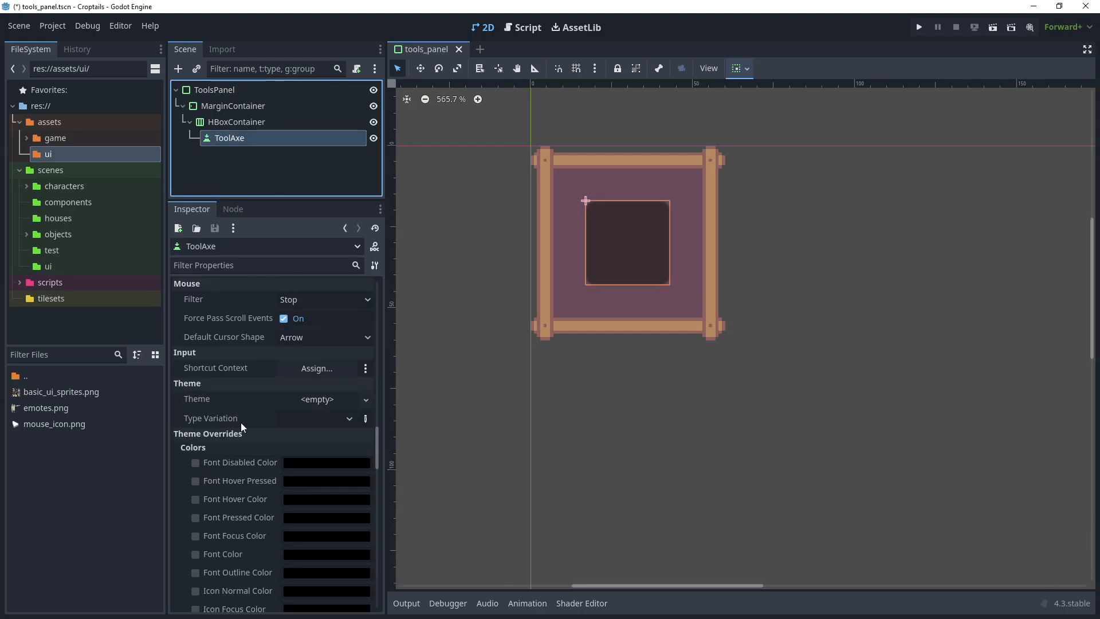
pyautogui.click(366, 419)
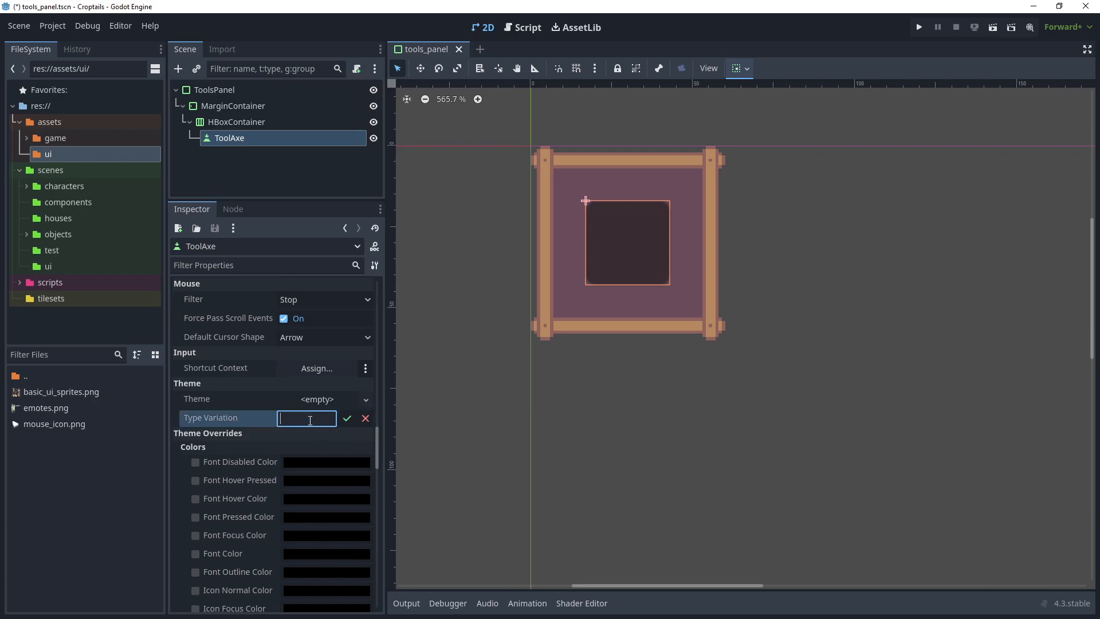
pyautogui.write('ToolButton')
pyautogui.click(346, 419)
# Override the ToolButton type's normal style in the ToolsPanel theme with a new StyleBoxTexture.
pyautogui.click(222, 90)
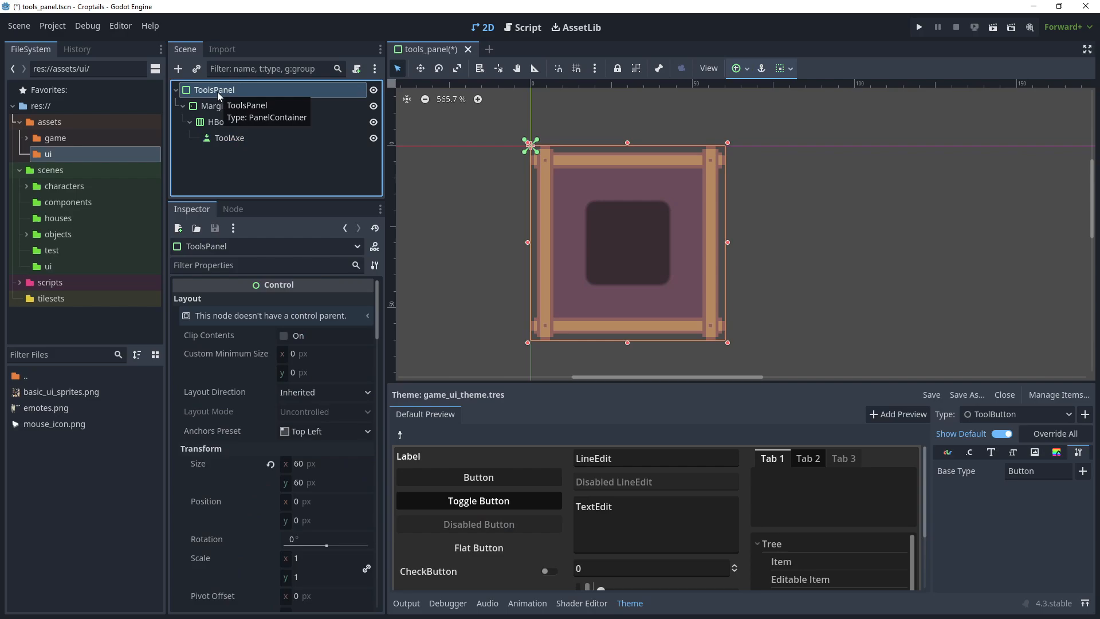
pyautogui.click(1058, 454)
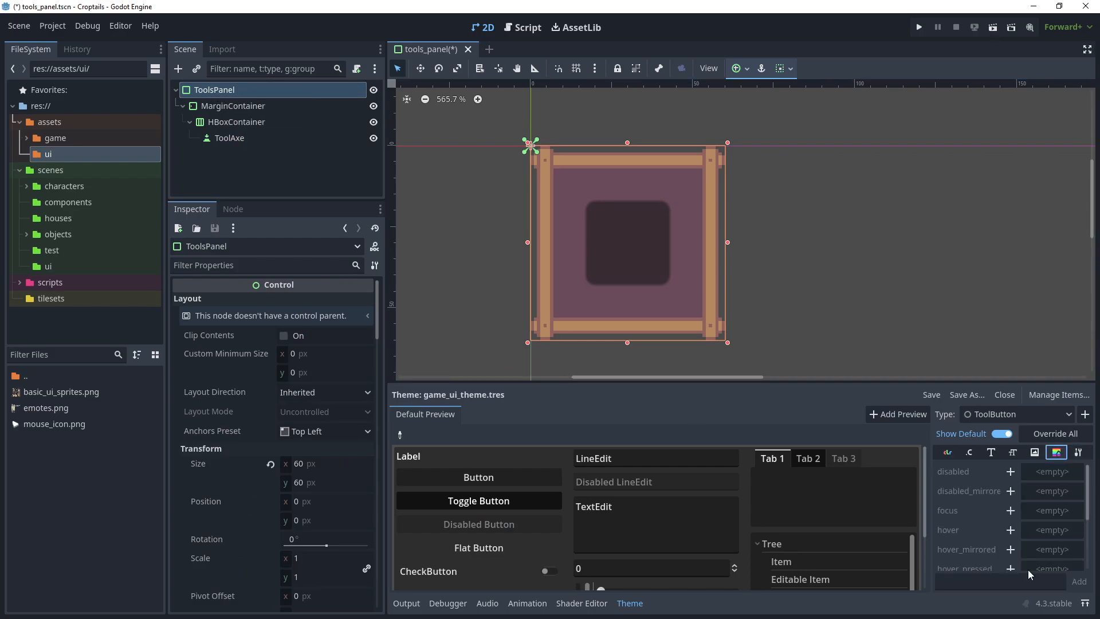
pyautogui.scroll(-3, 974, 524)
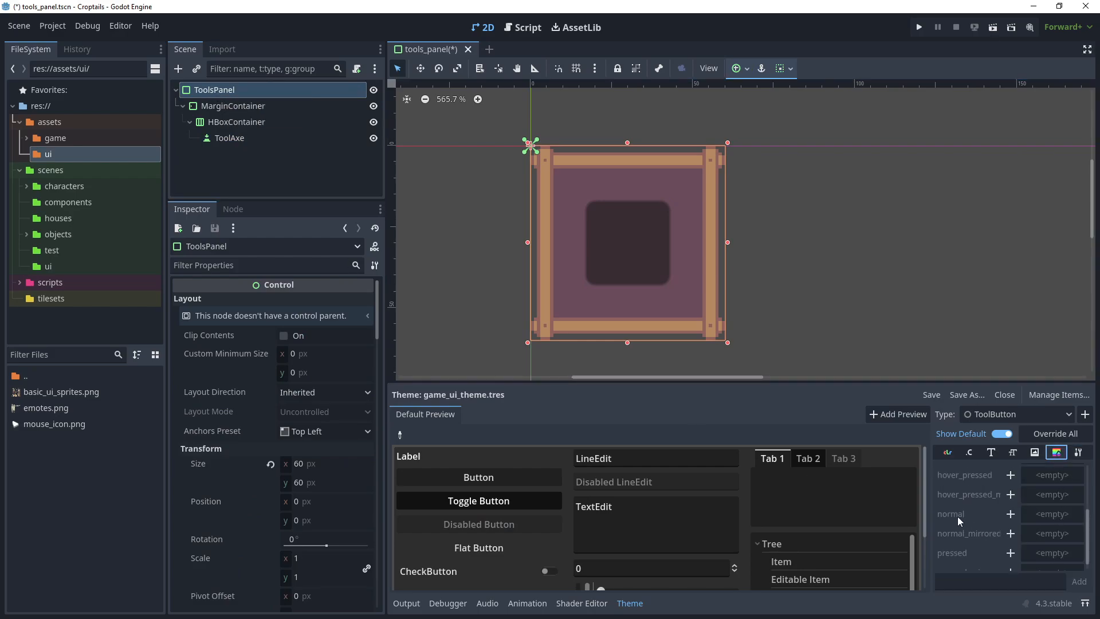
pyautogui.click(1011, 514)
pyautogui.click(1051, 515)
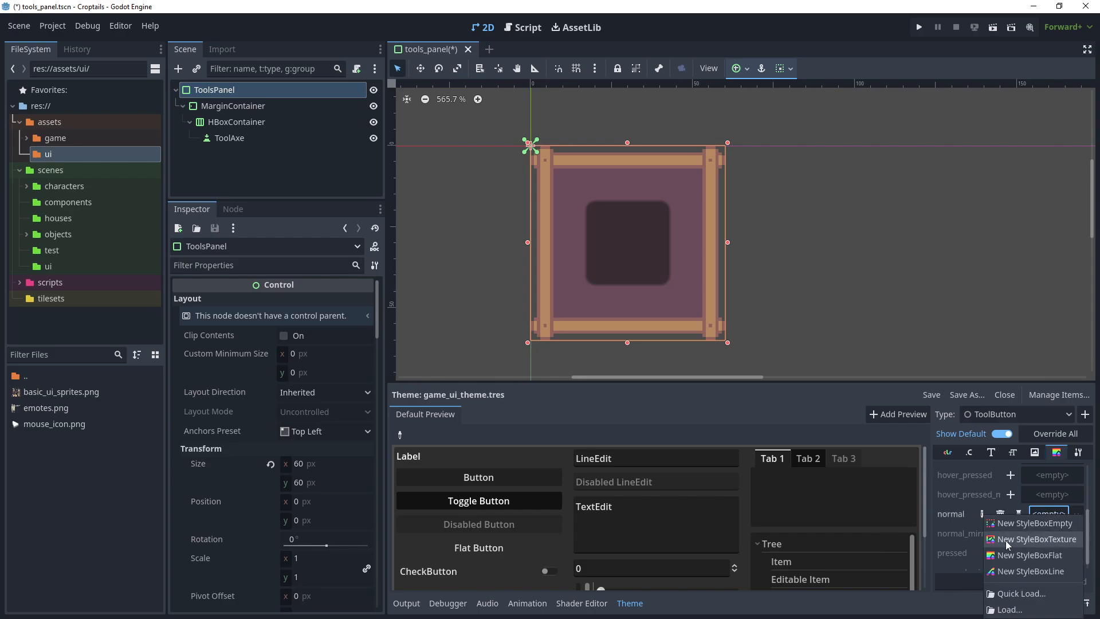
pyautogui.click(1056, 541)
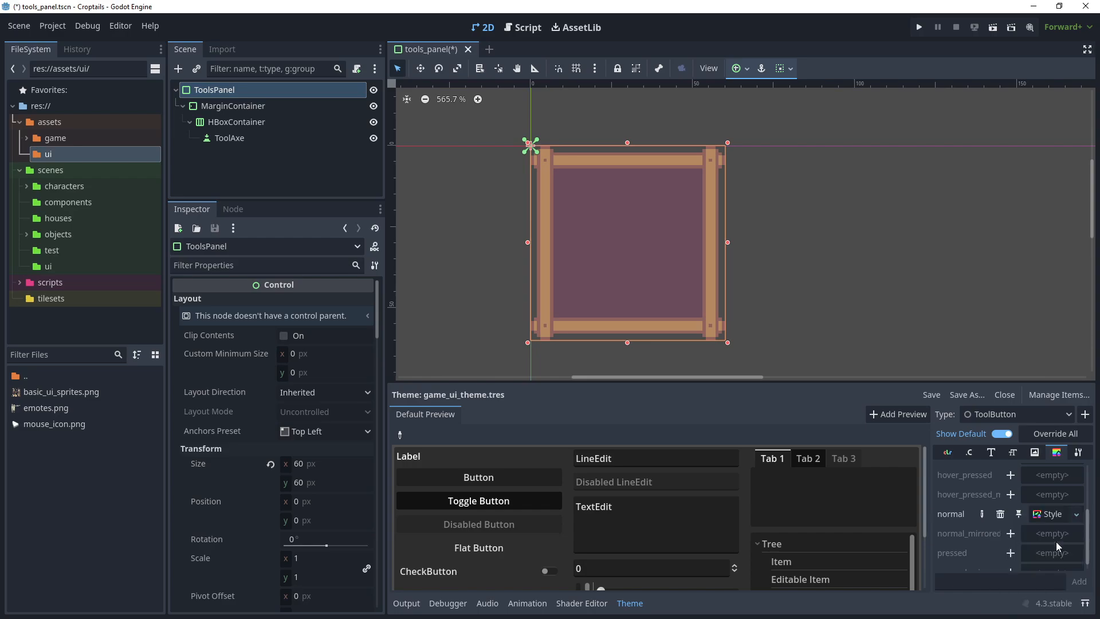
# Give the normal StyleBoxTexture a new AtlasTexture that uses basic_ui_sprites.png as its atlas.
pyautogui.click(1039, 515)
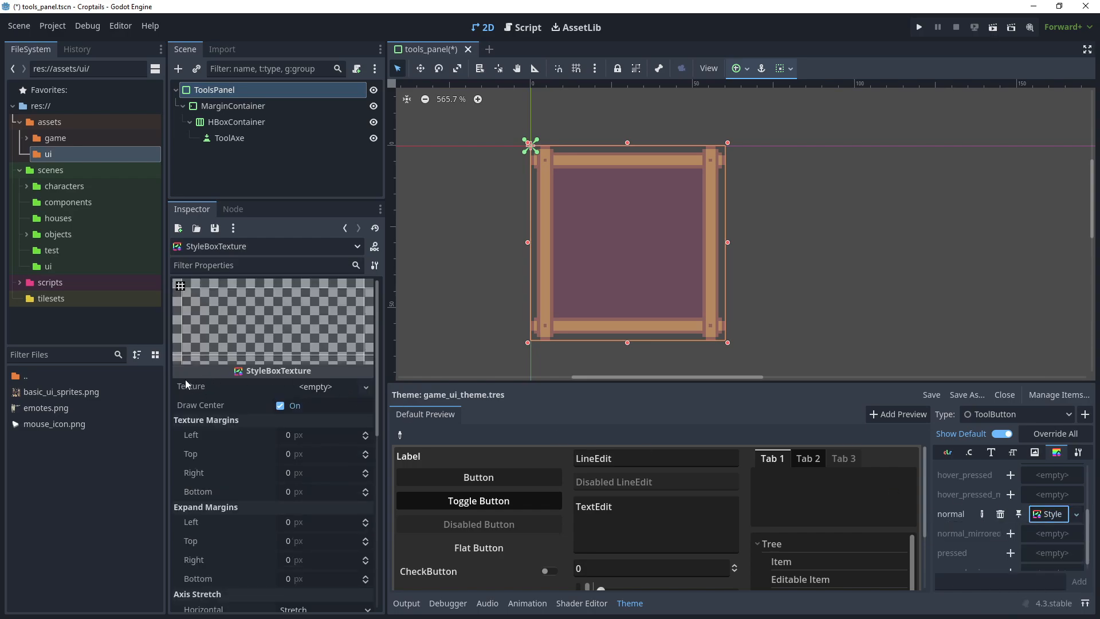
pyautogui.click(317, 386)
pyautogui.click(266, 414)
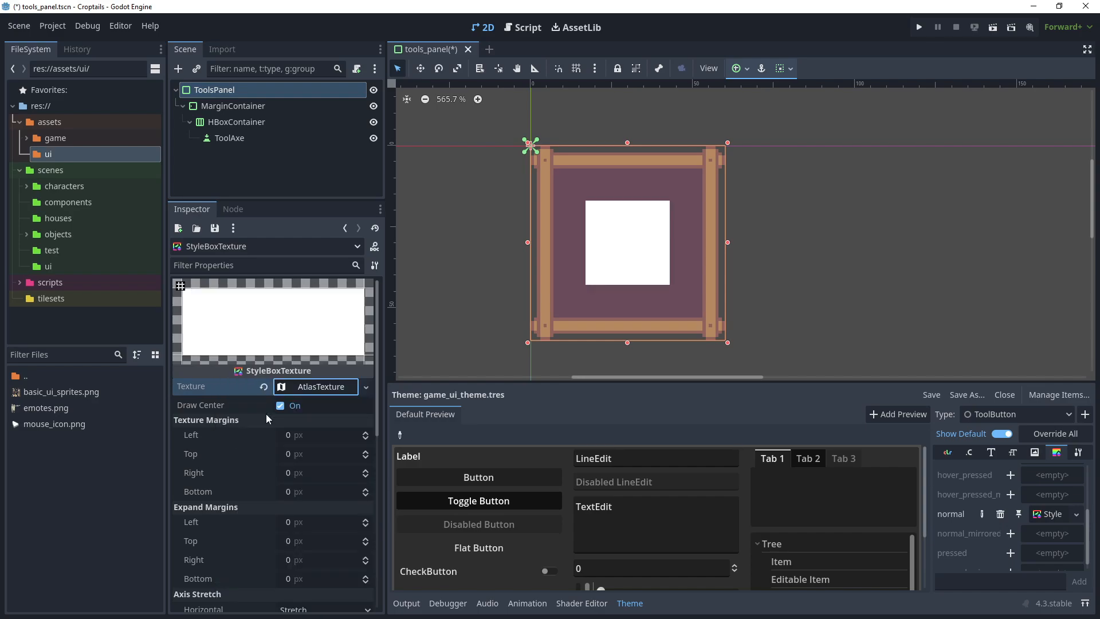
pyautogui.click(283, 389)
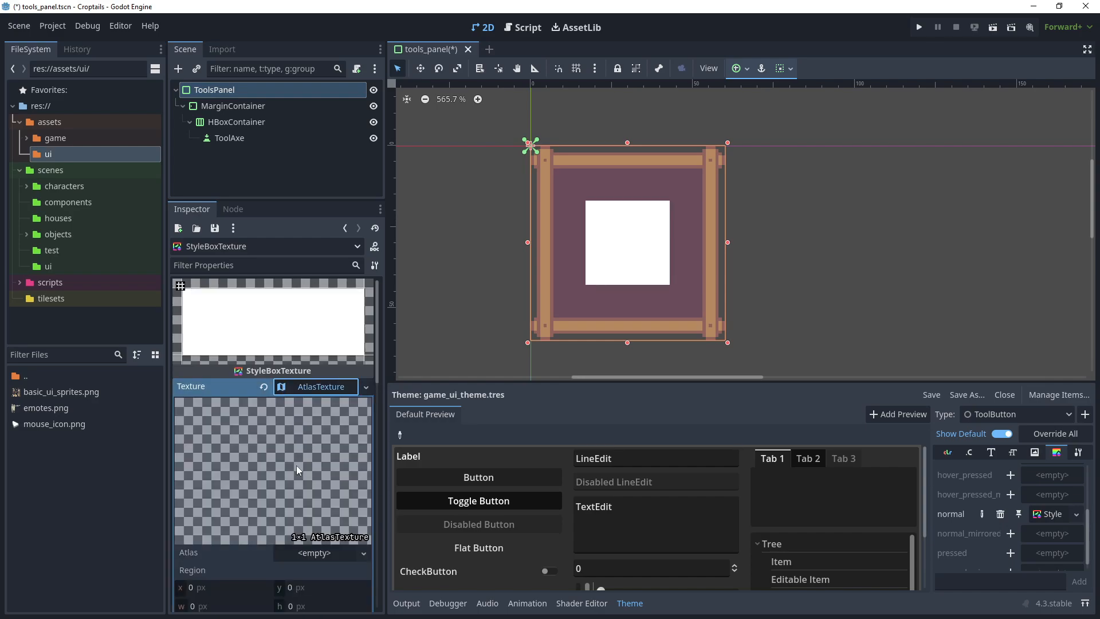
pyautogui.scroll(-3, 290, 465)
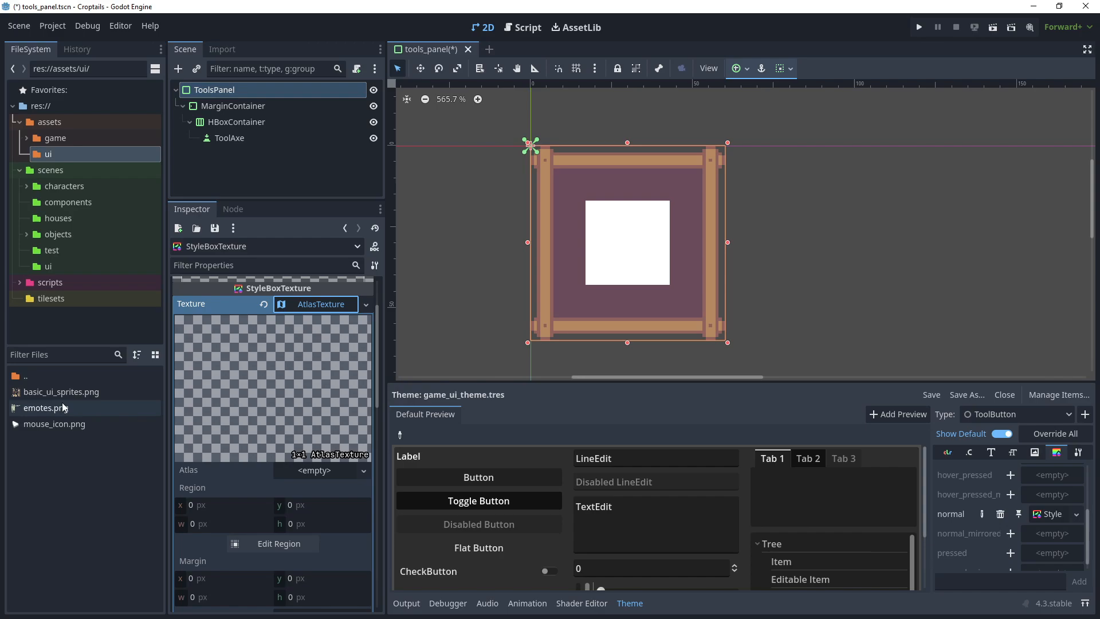
pyautogui.moveTo(40, 390); pyautogui.dragTo(177, 404)
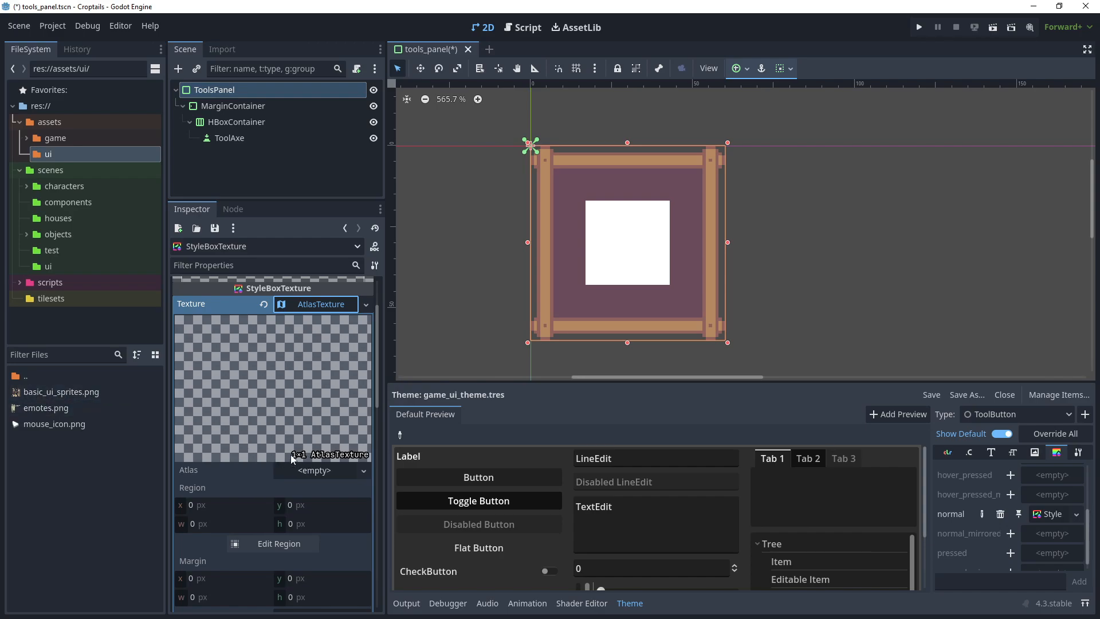
pyautogui.moveTo(61, 393); pyautogui.dragTo(258, 480)
# Edit the atlas region with Auto Slice snapping and pick the brown square button in the first column's bottom row.
pyautogui.click(258, 480)
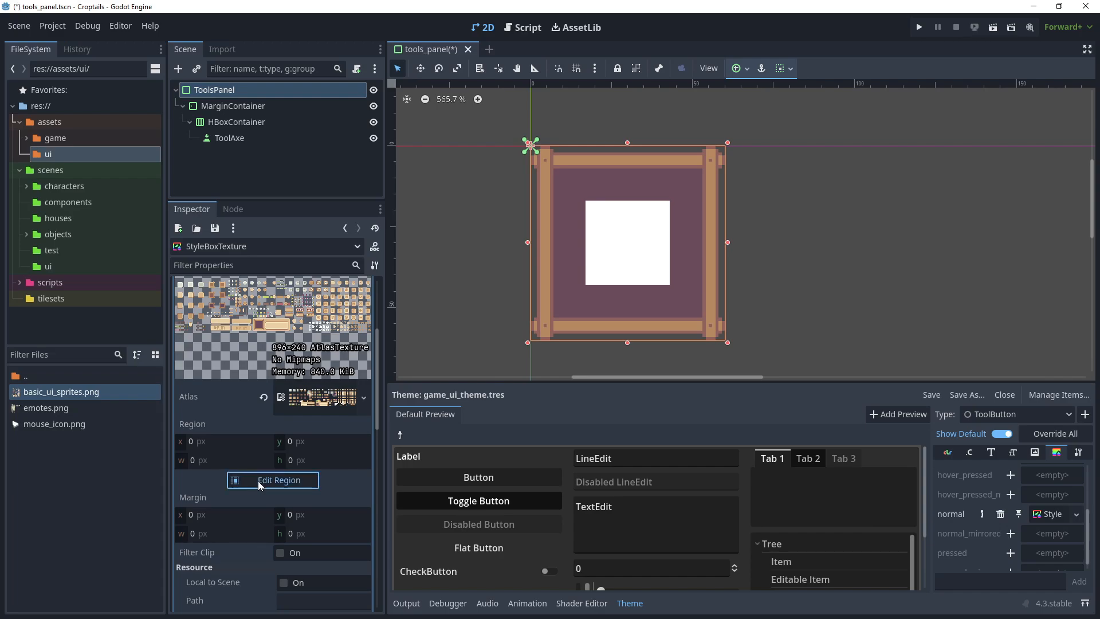
pyautogui.click(358, 168)
pyautogui.click(358, 235)
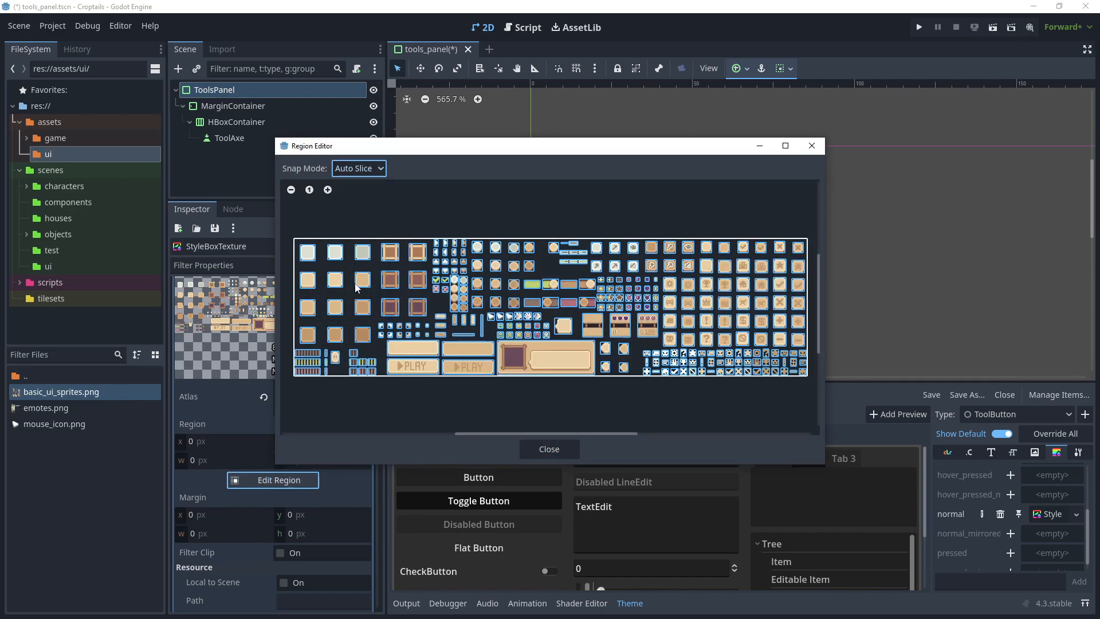
pyautogui.scroll(3, 305, 338)
pyautogui.scroll(-3, 307, 339)
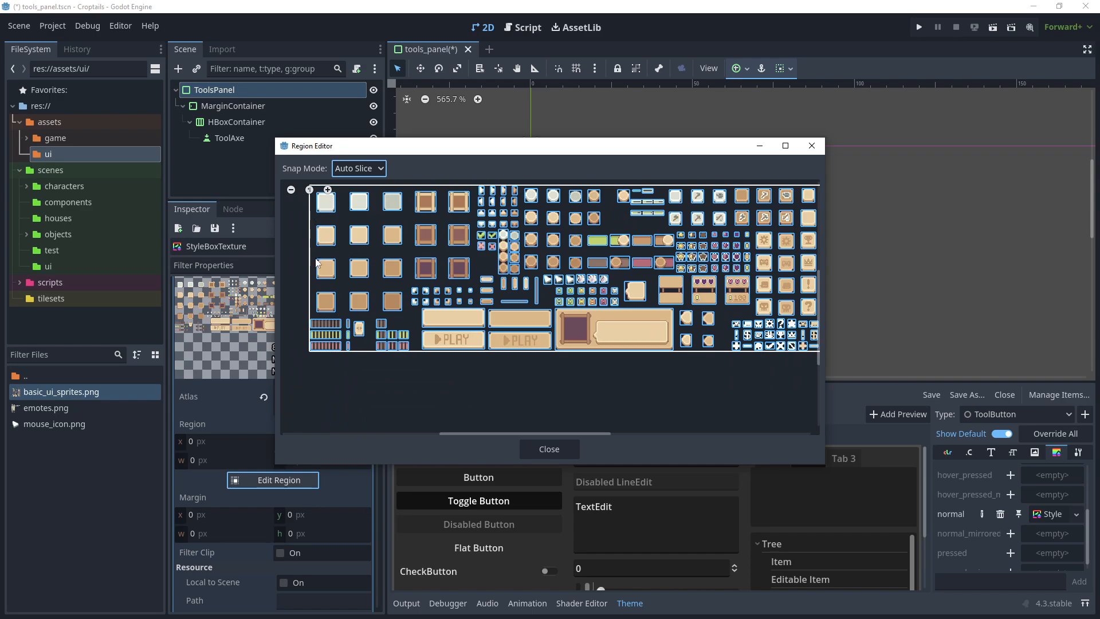
pyautogui.click(325, 301)
pyautogui.scroll(5, 321, 302)
pyautogui.scroll(4, 321, 300)
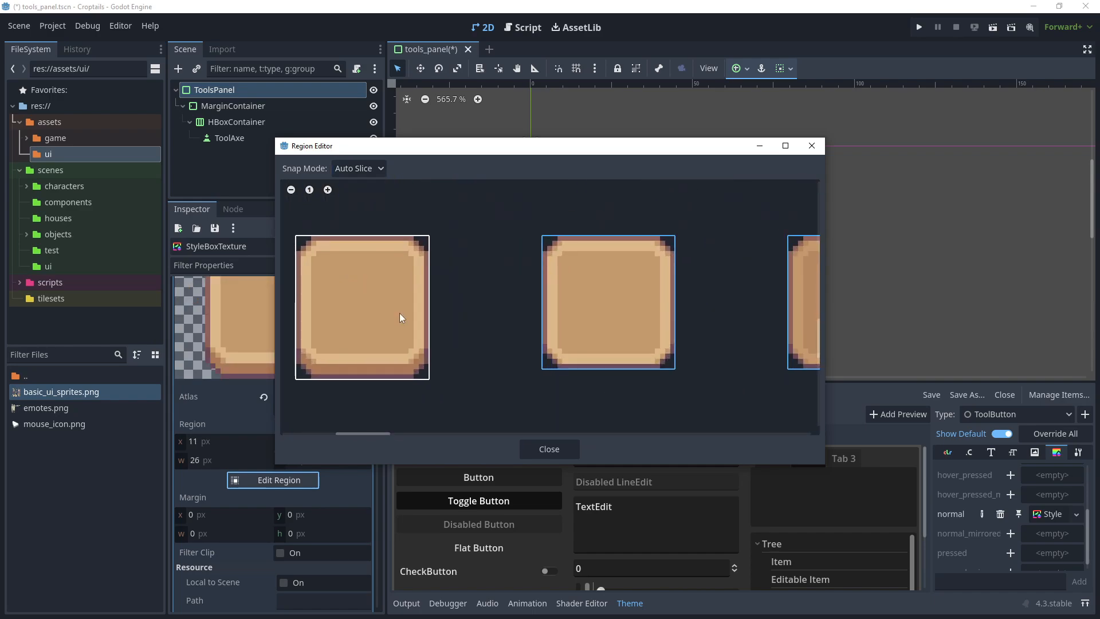
# Set the normal StyleBoxTexture's texture margins with Pixel Snap in the sub-region editor: 4 px left, top and right, 6 px bottom.
pyautogui.click(548, 449)
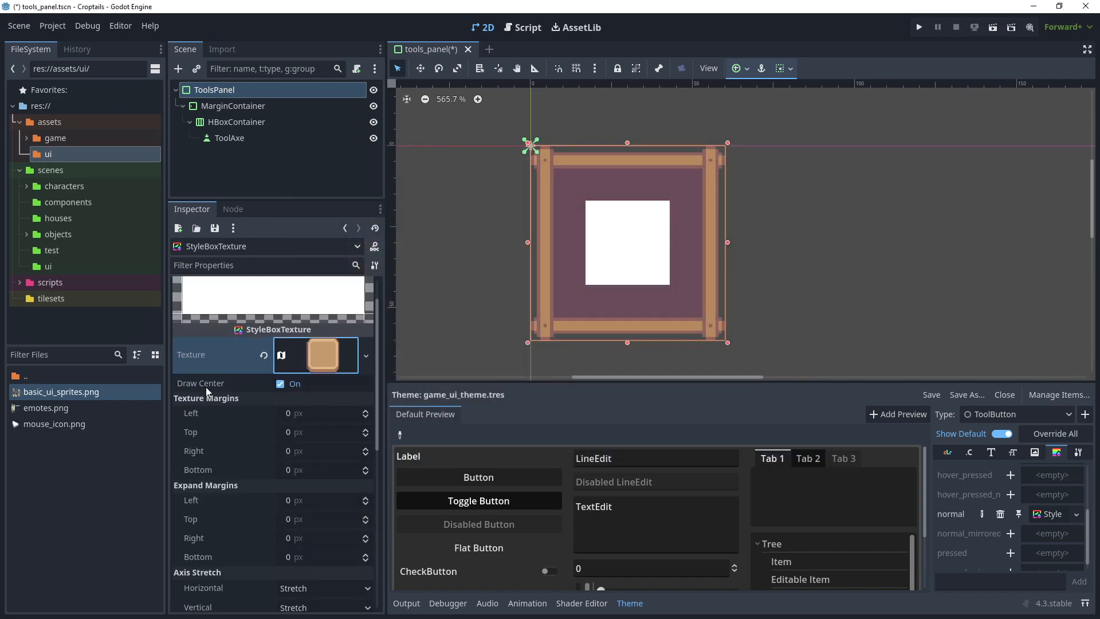
pyautogui.scroll(-5, 205, 387)
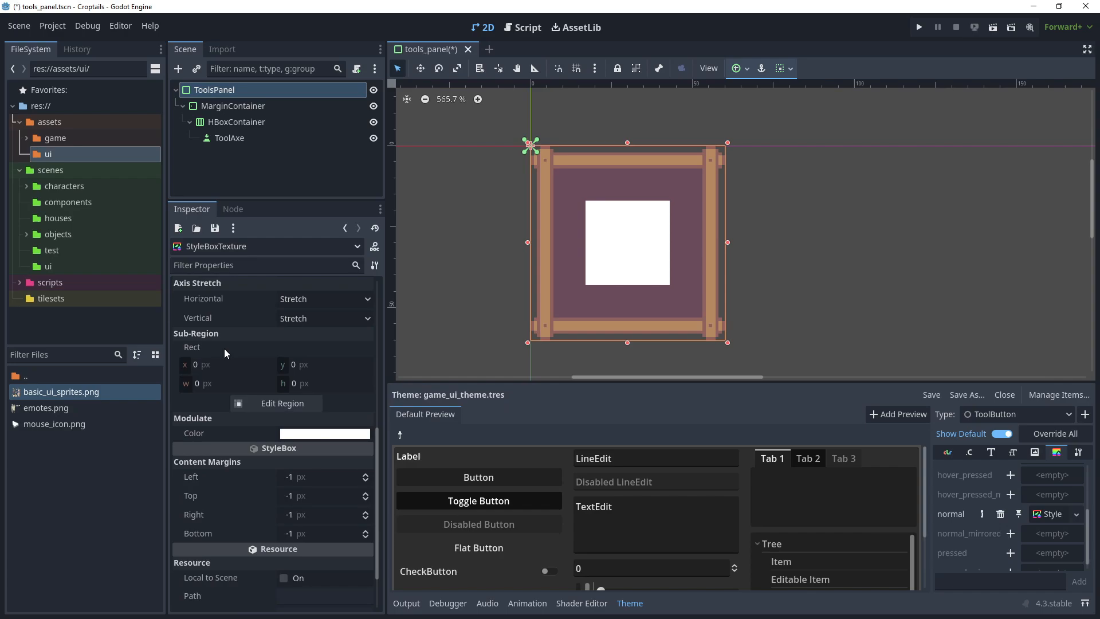
pyautogui.click(264, 404)
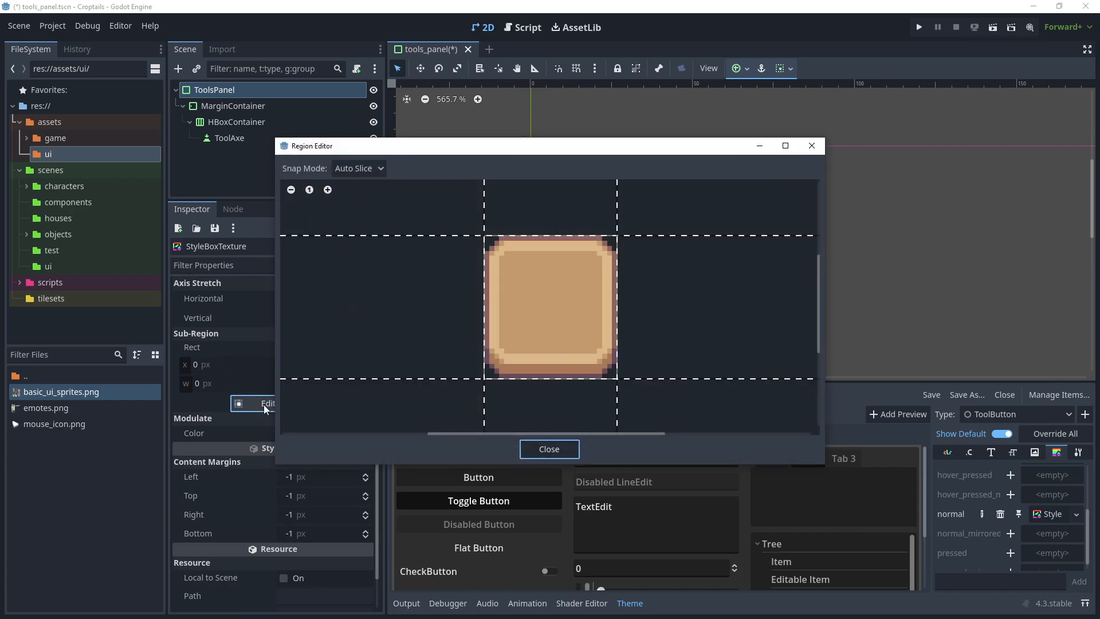
pyautogui.moveTo(554, 157); pyautogui.dragTo(400, 272)
pyautogui.click(218, 295)
pyautogui.click(201, 326)
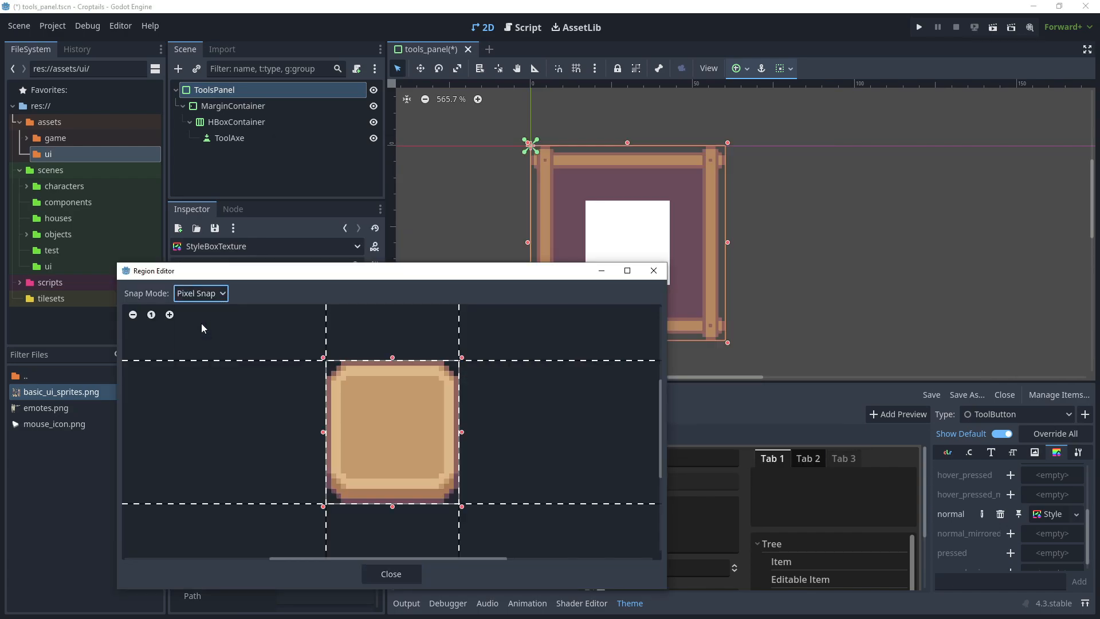
pyautogui.moveTo(327, 325); pyautogui.dragTo(345, 321)
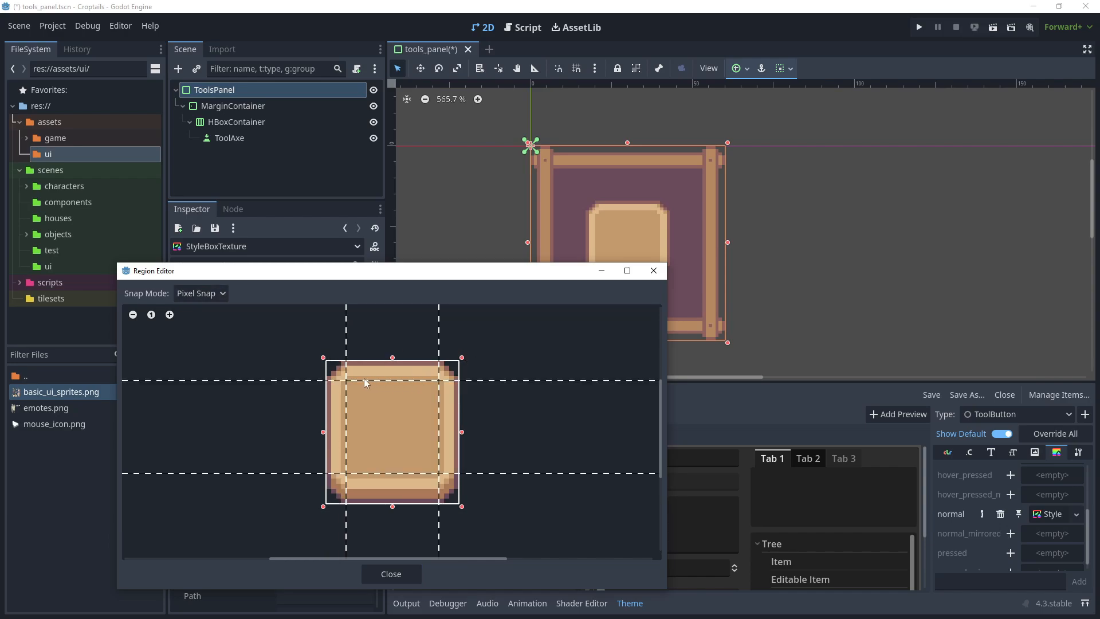
pyautogui.scroll(2, 449, 396)
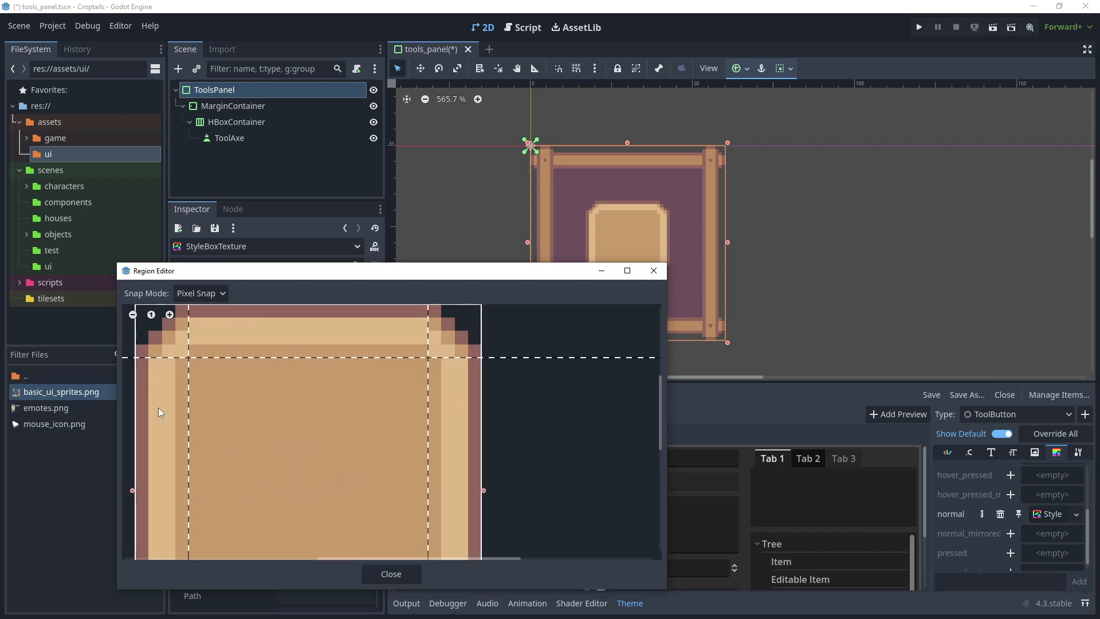
pyautogui.scroll(-2, 309, 427)
pyautogui.moveTo(431, 548); pyautogui.dragTo(485, 492, button='middle')
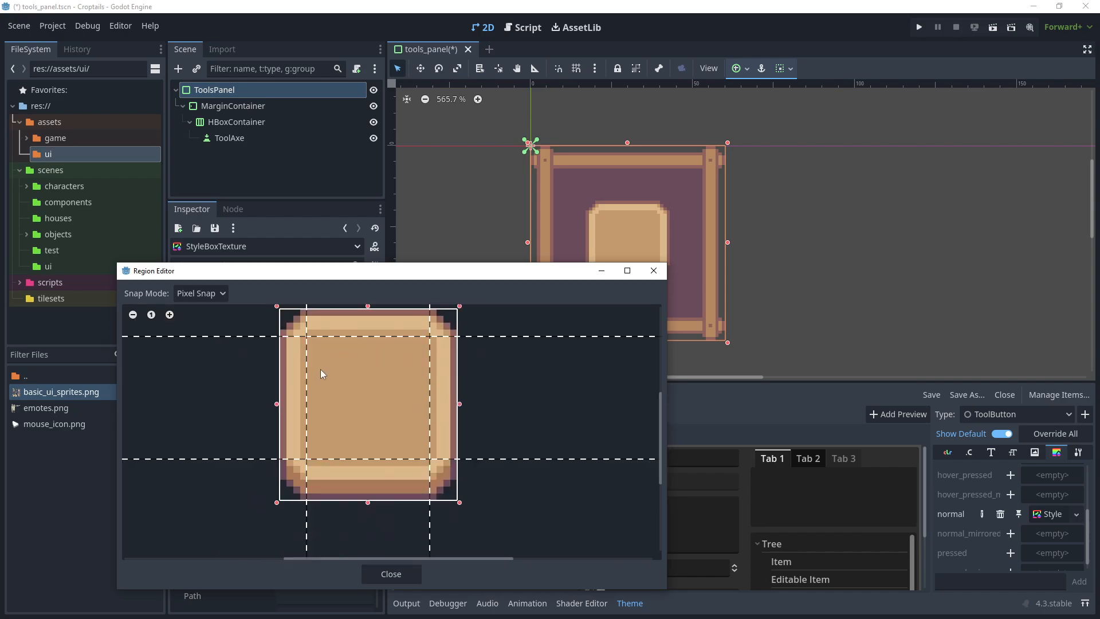
pyautogui.click(390, 574)
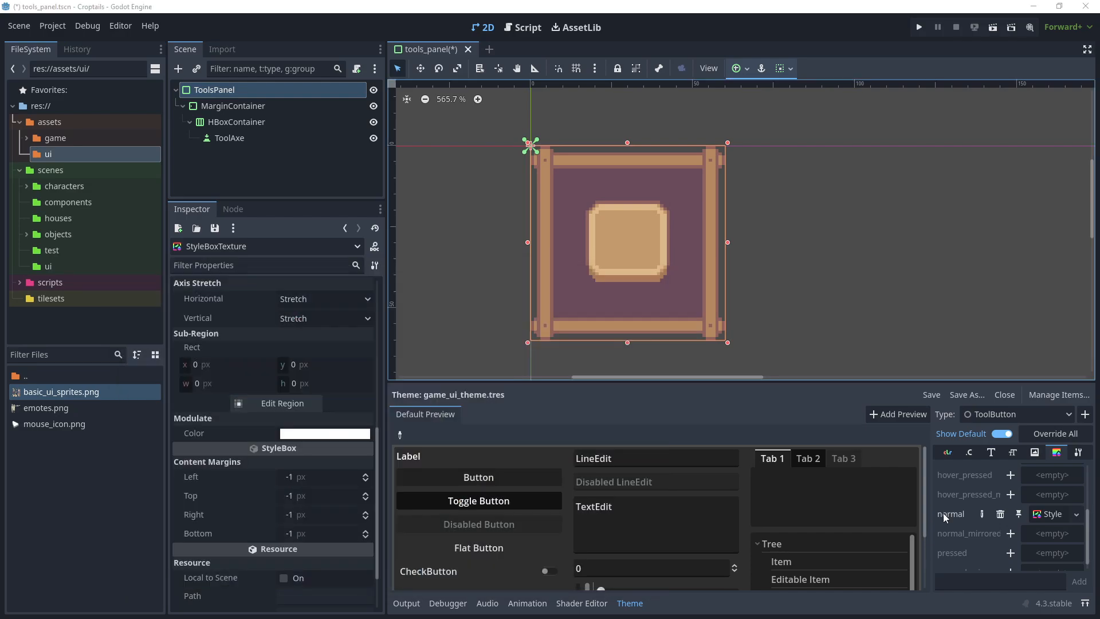
# Copy ToolButton's normal style and paste it into a new override of the hover style.
pyautogui.rightClick(1042, 514)
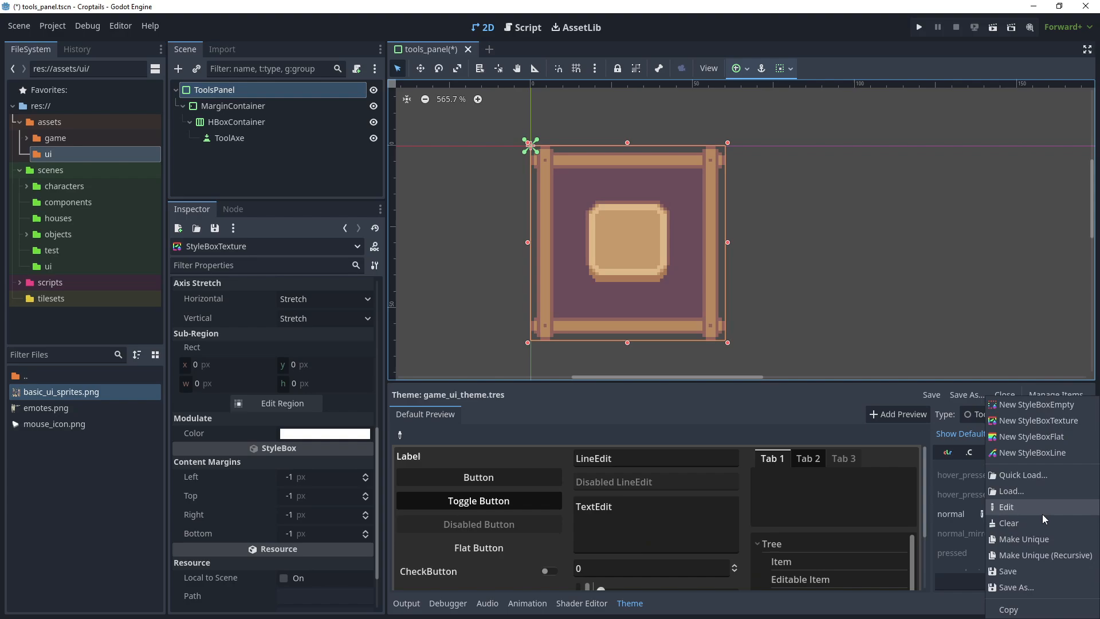
pyautogui.click(1008, 609)
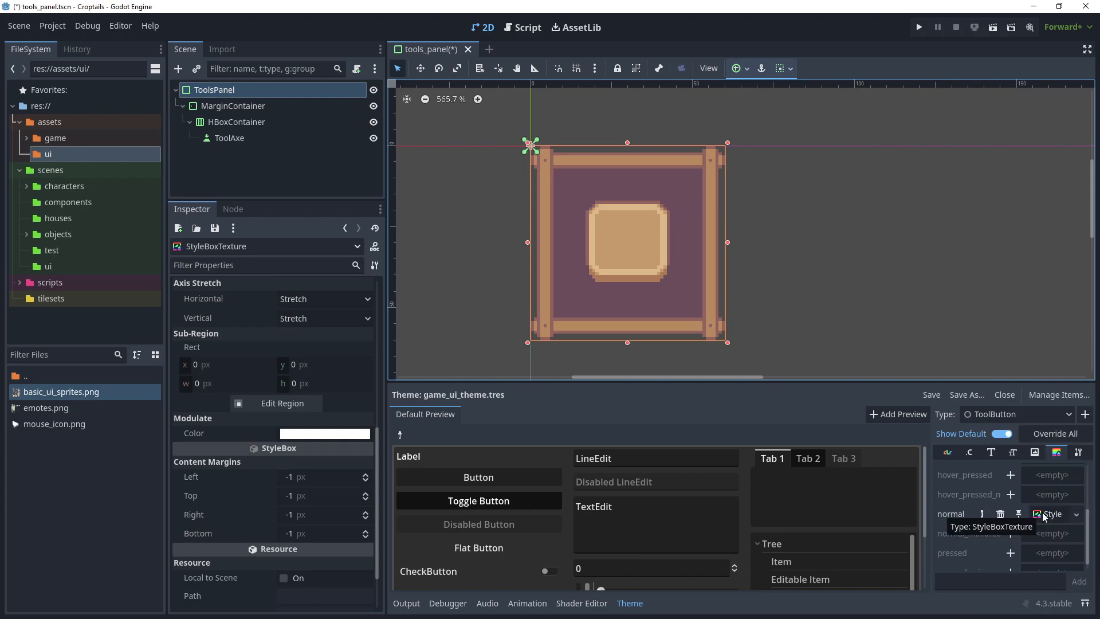
pyautogui.scroll(3, 974, 538)
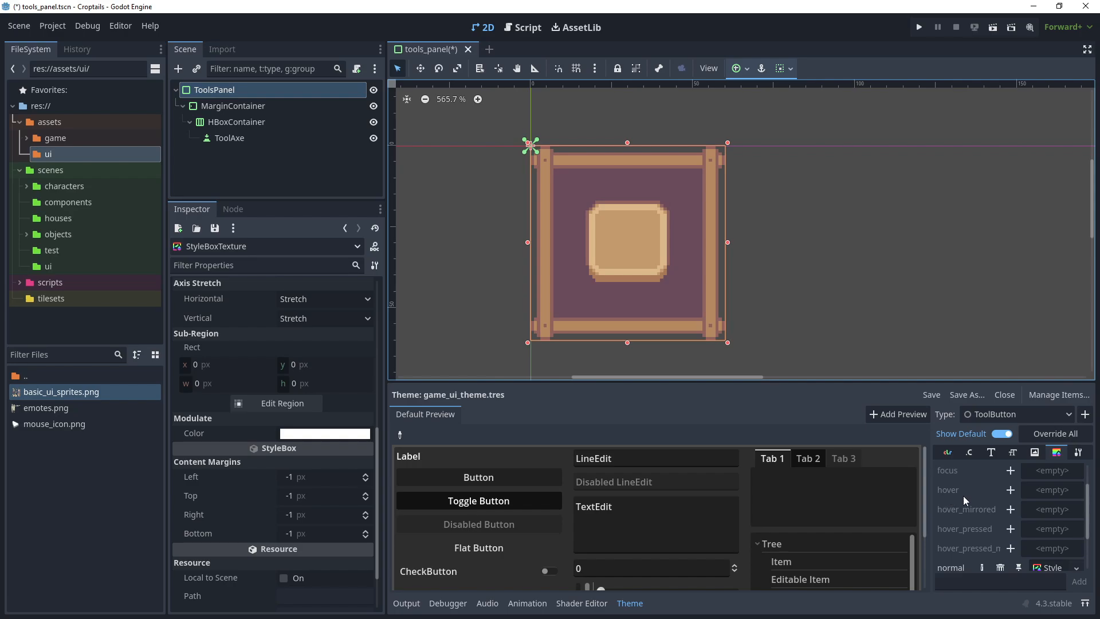
pyautogui.click(1009, 490)
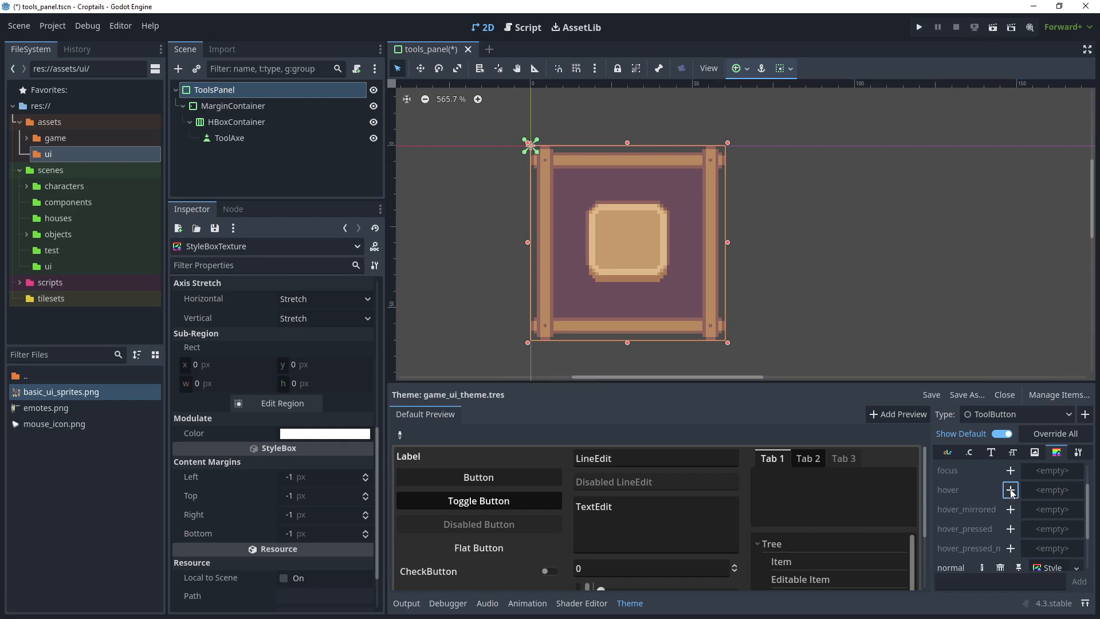
pyautogui.click(1040, 489)
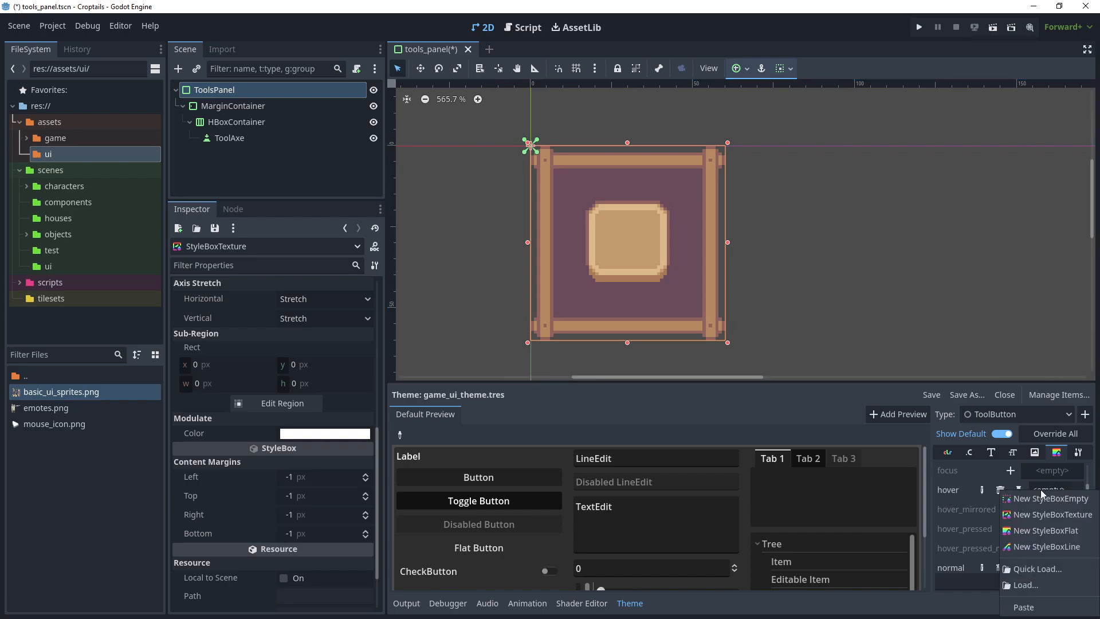
pyautogui.click(1029, 609)
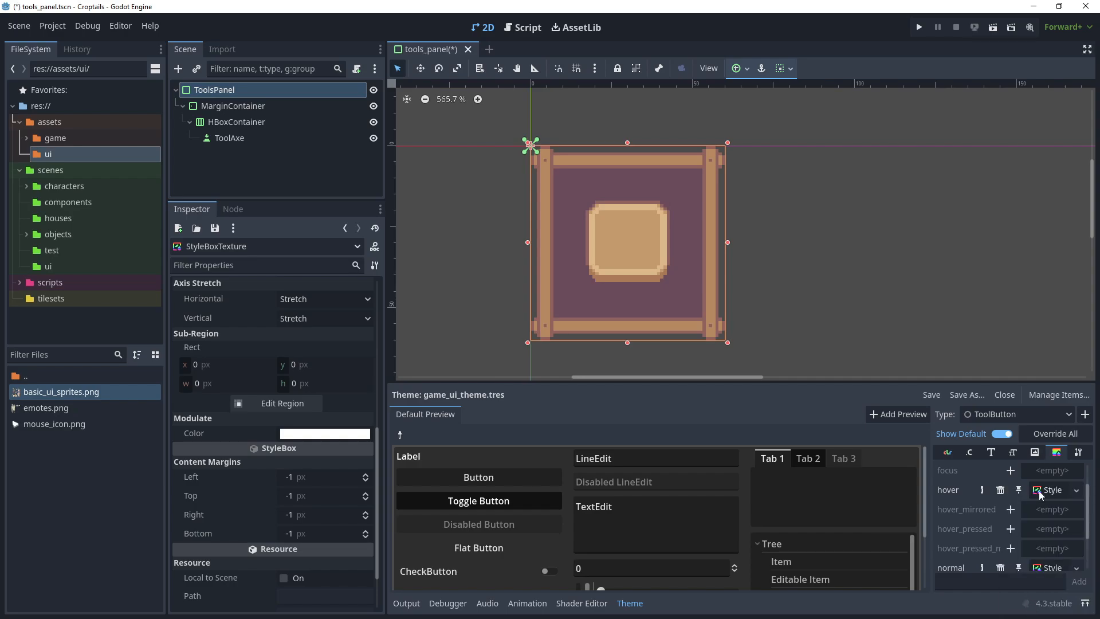
# Make the hover style recursively unique, including its StyleBoxTexture, AtlasTexture and CompressedTexture2D.
pyautogui.click(1039, 491)
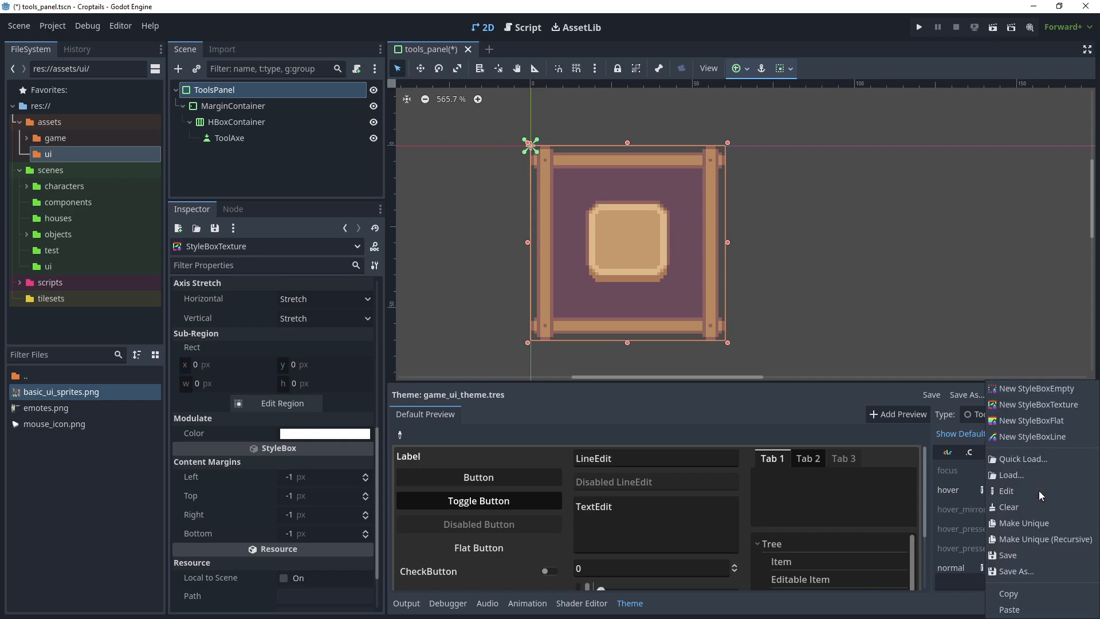
pyautogui.click(1038, 540)
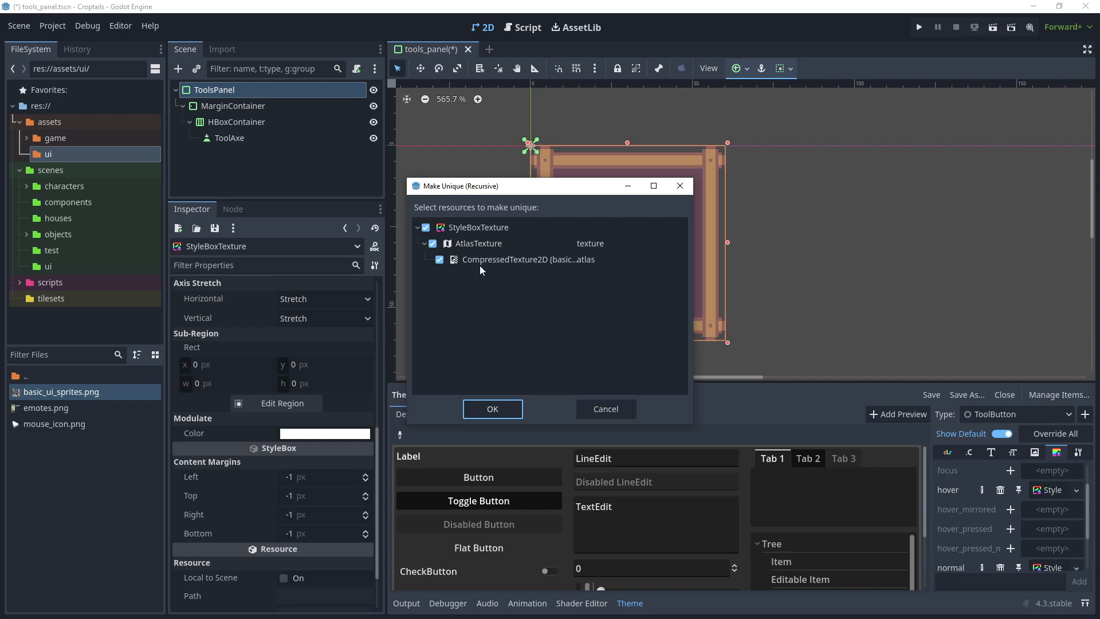
pyautogui.click(493, 407)
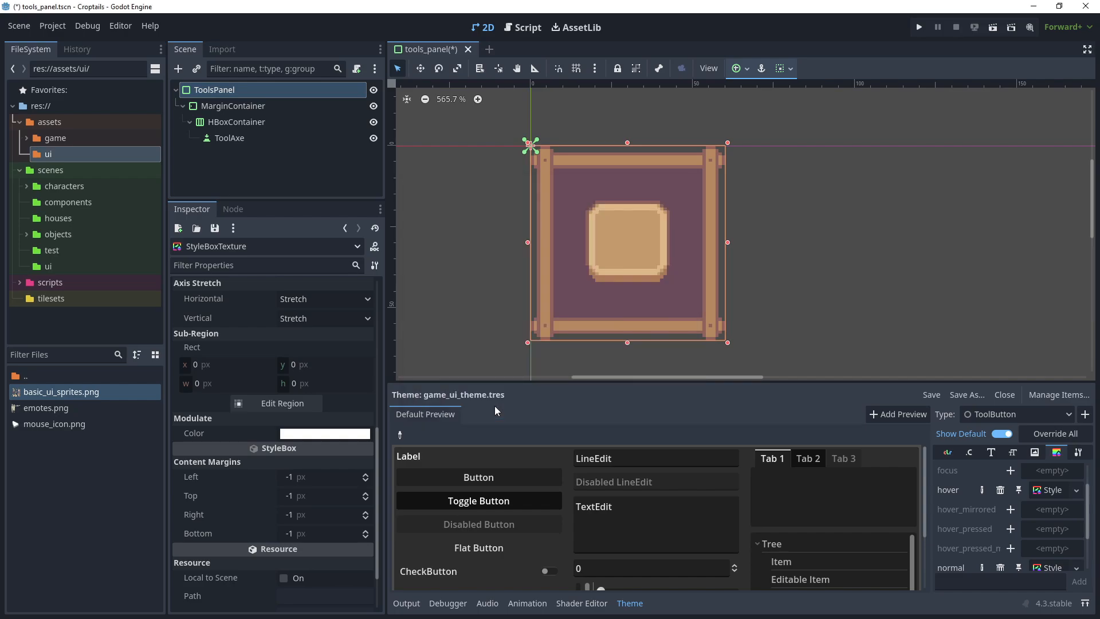
# Set the hover style's atlas region with Auto Slice to the lighter square button in the first column's third row.
pyautogui.click(1038, 491)
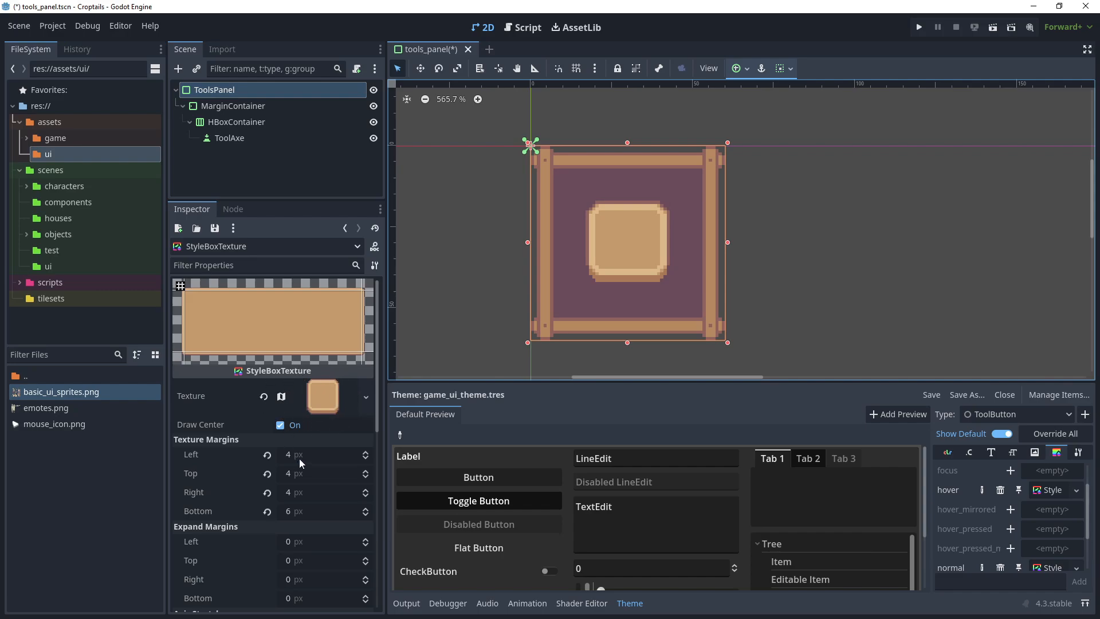
pyautogui.click(281, 400)
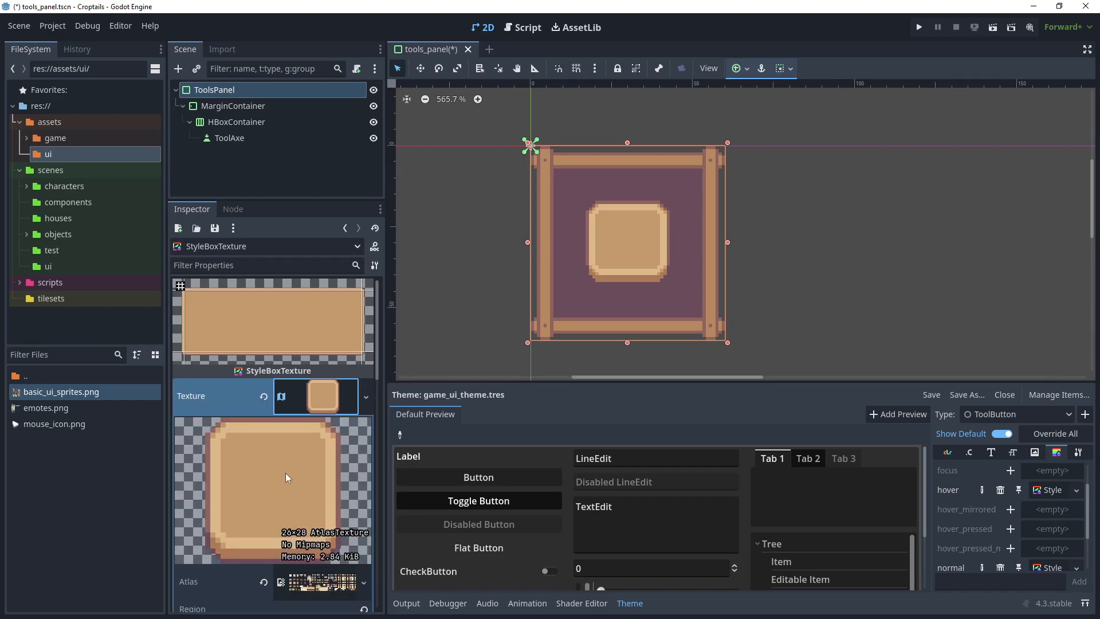
pyautogui.scroll(-5, 253, 475)
pyautogui.click(273, 498)
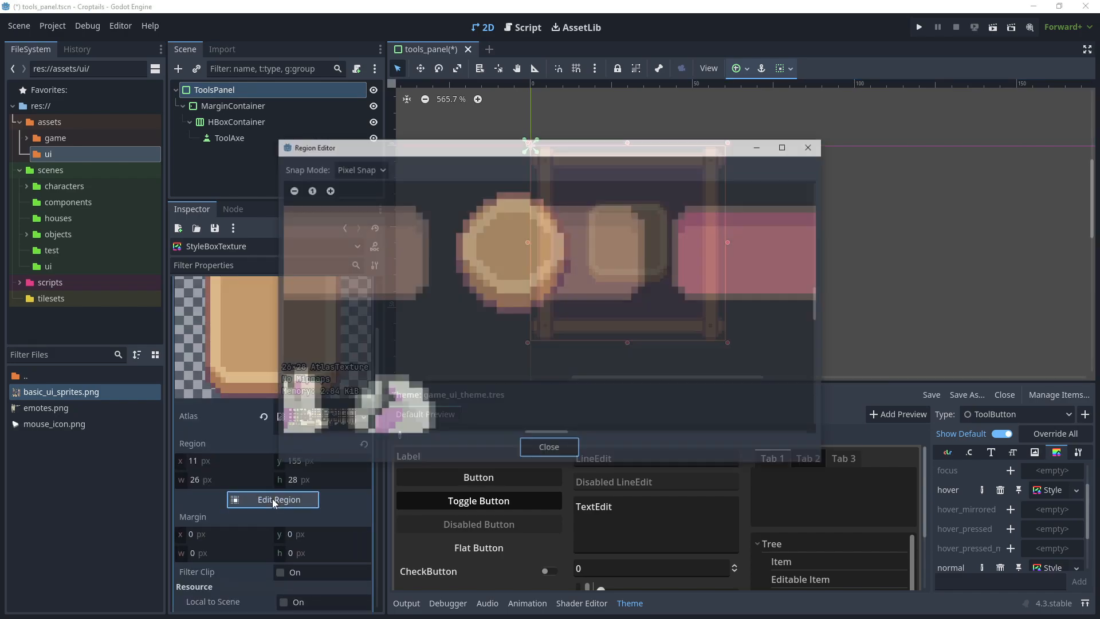
pyautogui.scroll(-5, 434, 317)
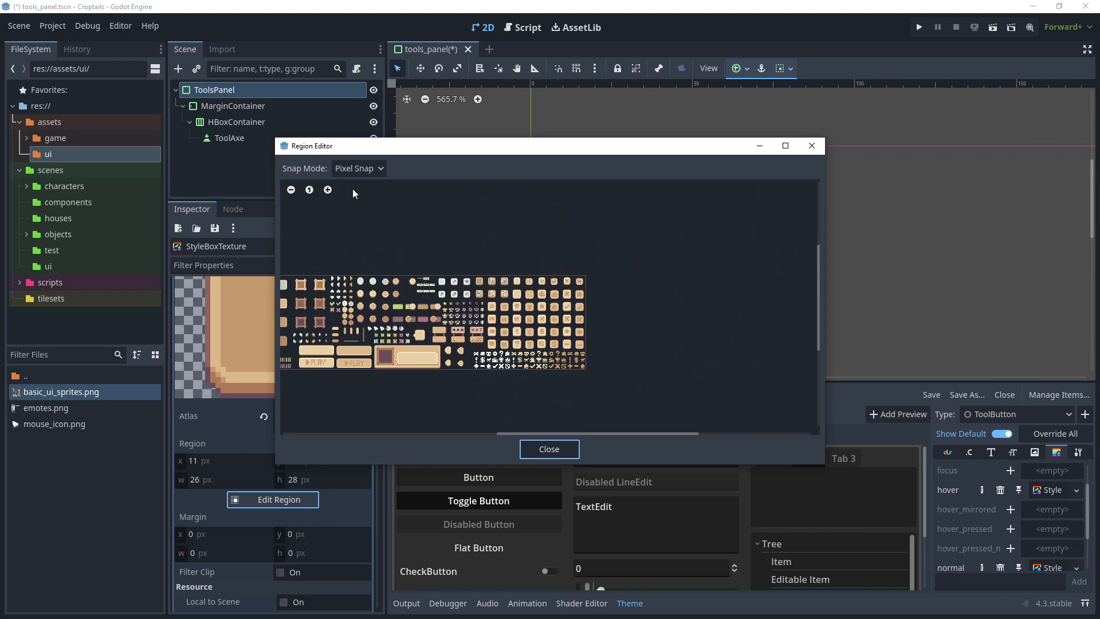
pyautogui.click(359, 168)
pyautogui.click(350, 234)
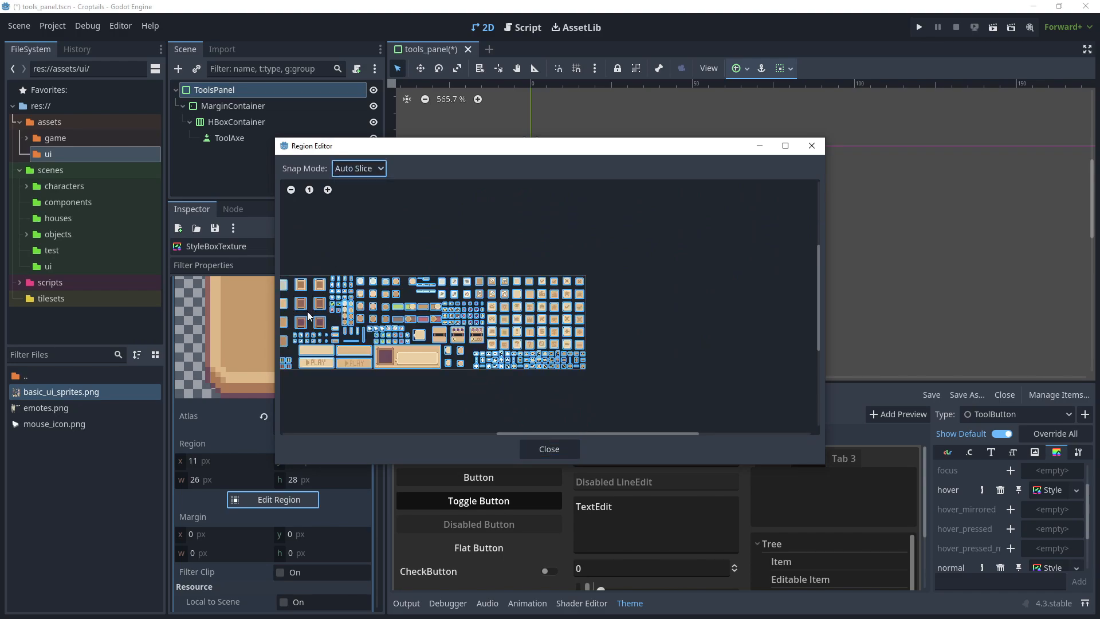
pyautogui.scroll(5, 408, 321)
pyautogui.scroll(-1, 449, 385)
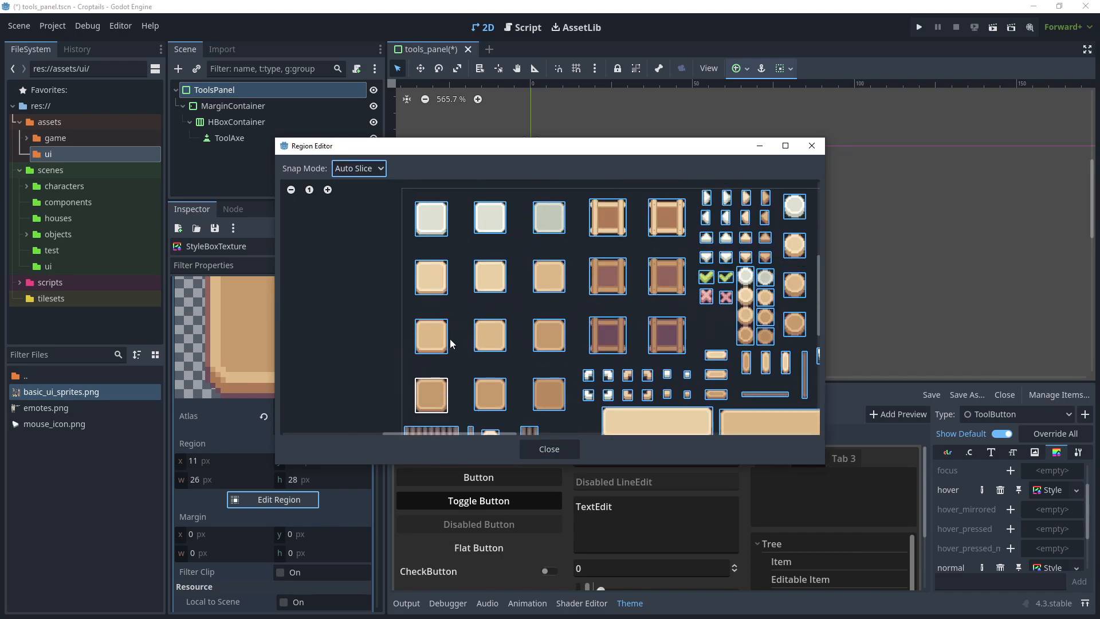
pyautogui.click(406, 351)
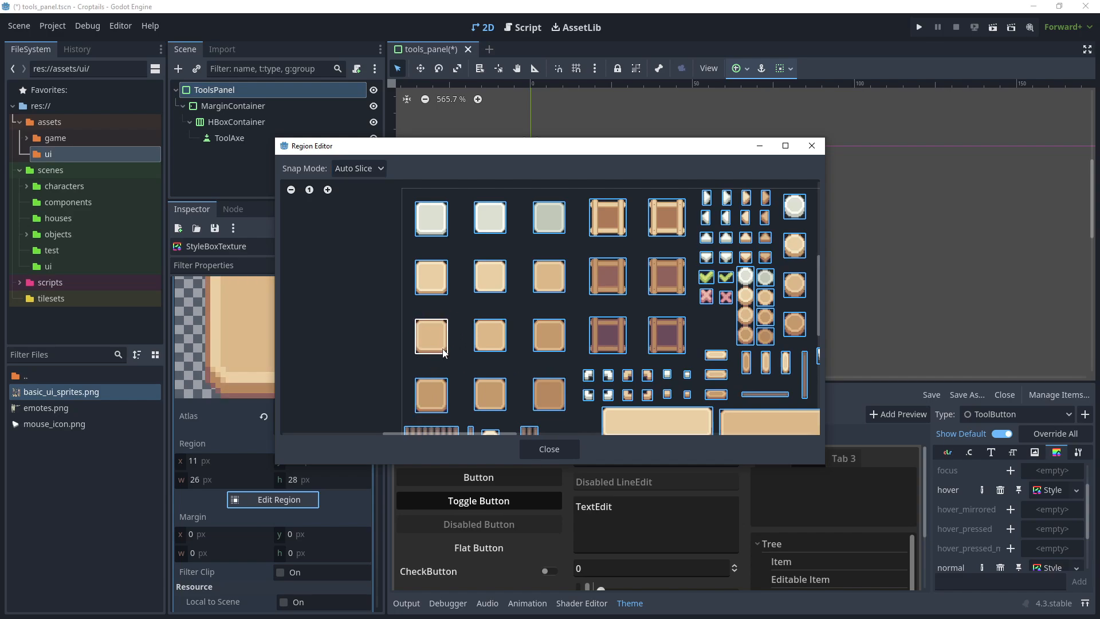
pyautogui.click(549, 449)
# Examine how the hover StyleBoxTexture's margin lines fit the lighter button sprite in the sub-region editor.
pyautogui.click(280, 397)
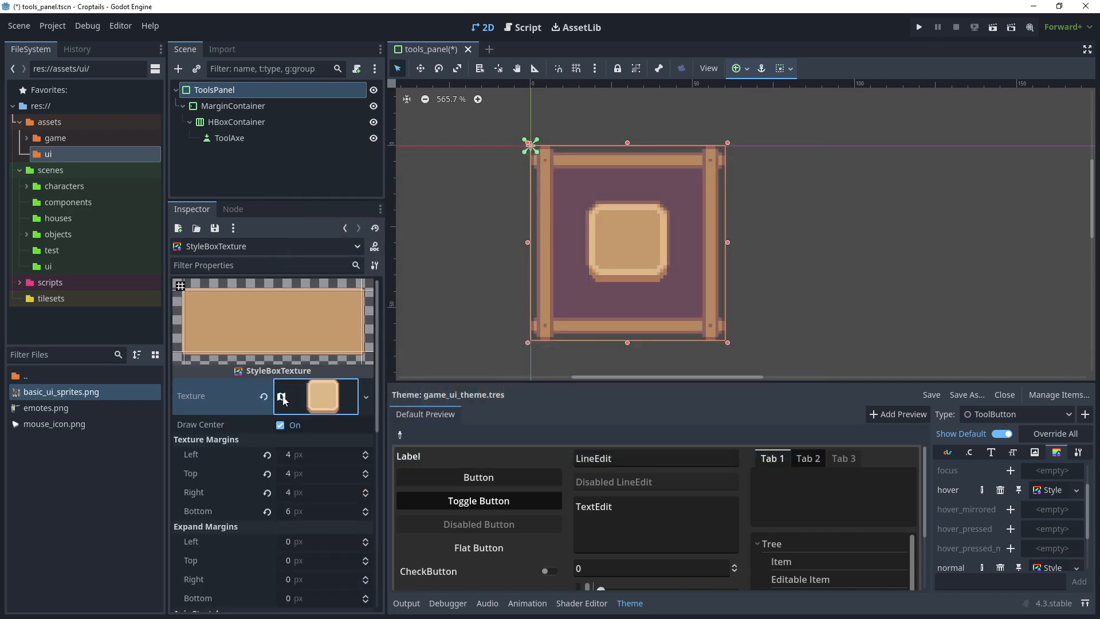
pyautogui.scroll(-5, 266, 439)
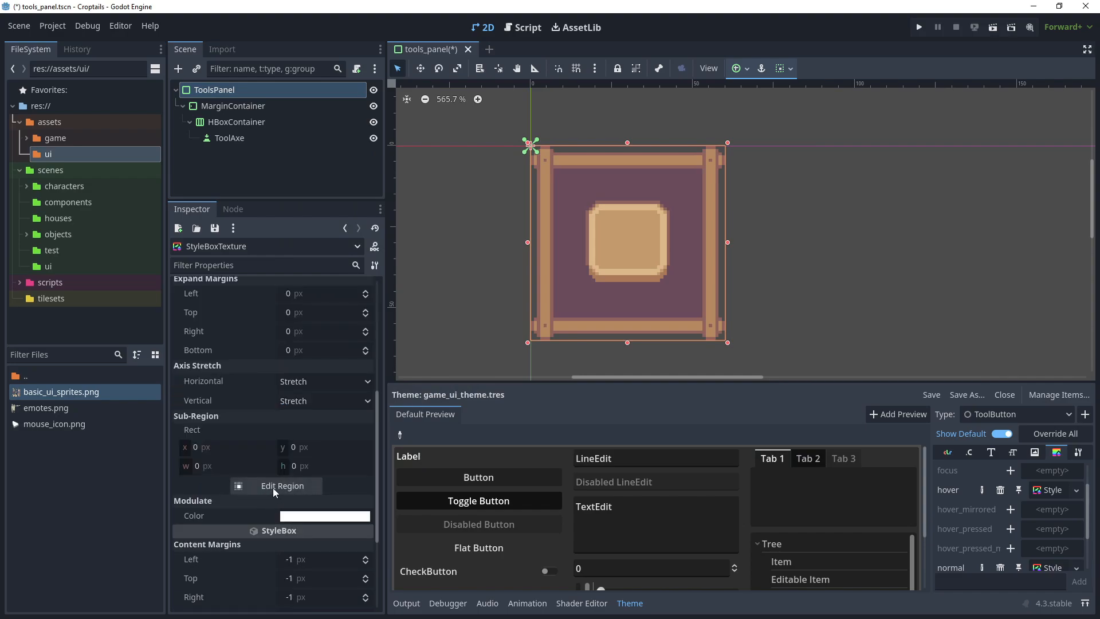
pyautogui.click(273, 487)
pyautogui.scroll(3, 564, 321)
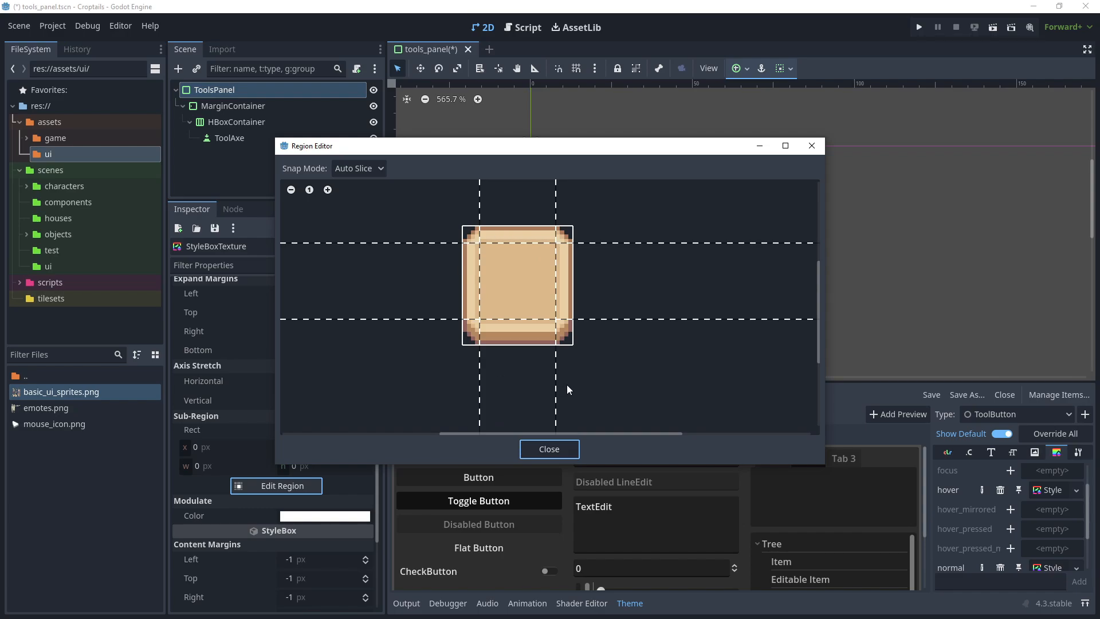
pyautogui.click(562, 454)
# Save the tools panel scene and run it to test the tool button's hover look, closing the game window when done.
pyautogui.hotkey('ctrl', 's')
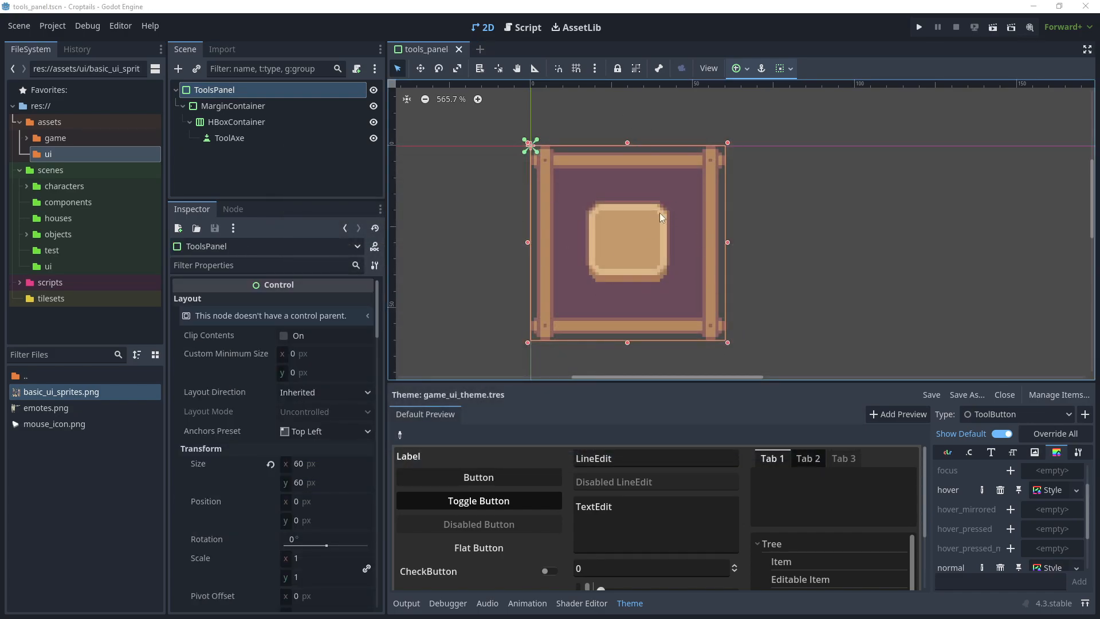
pyautogui.click(994, 31)
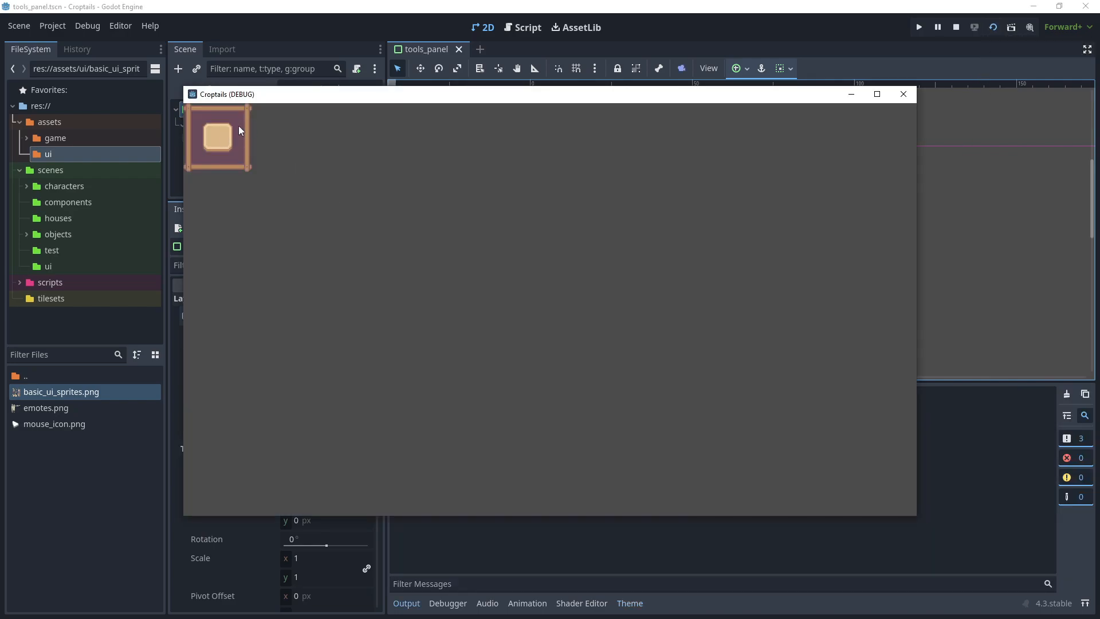
pyautogui.click(904, 94)
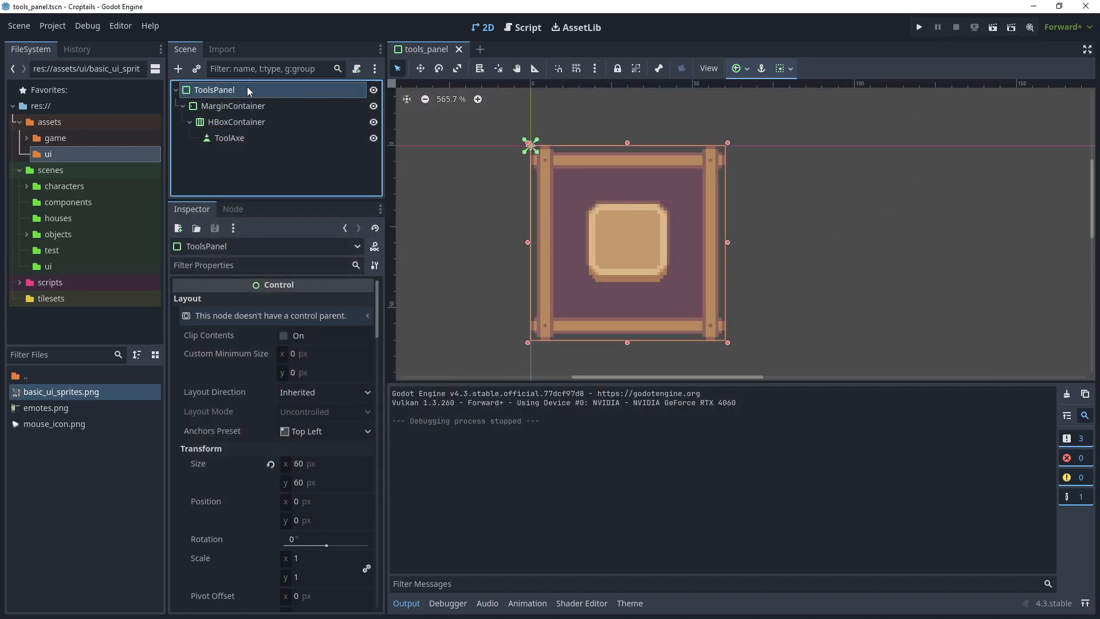
# Copy ToolButton's hover style, override the pressed style in game_ui_theme.tres and paste the copy into it.
pyautogui.click(628, 606)
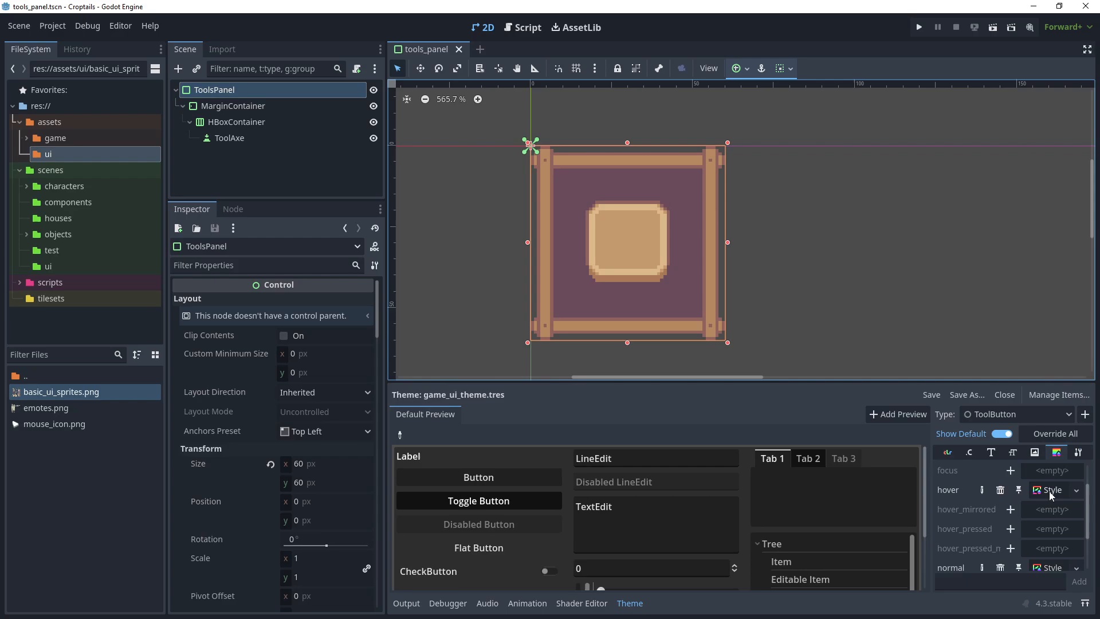
pyautogui.rightClick(1043, 492)
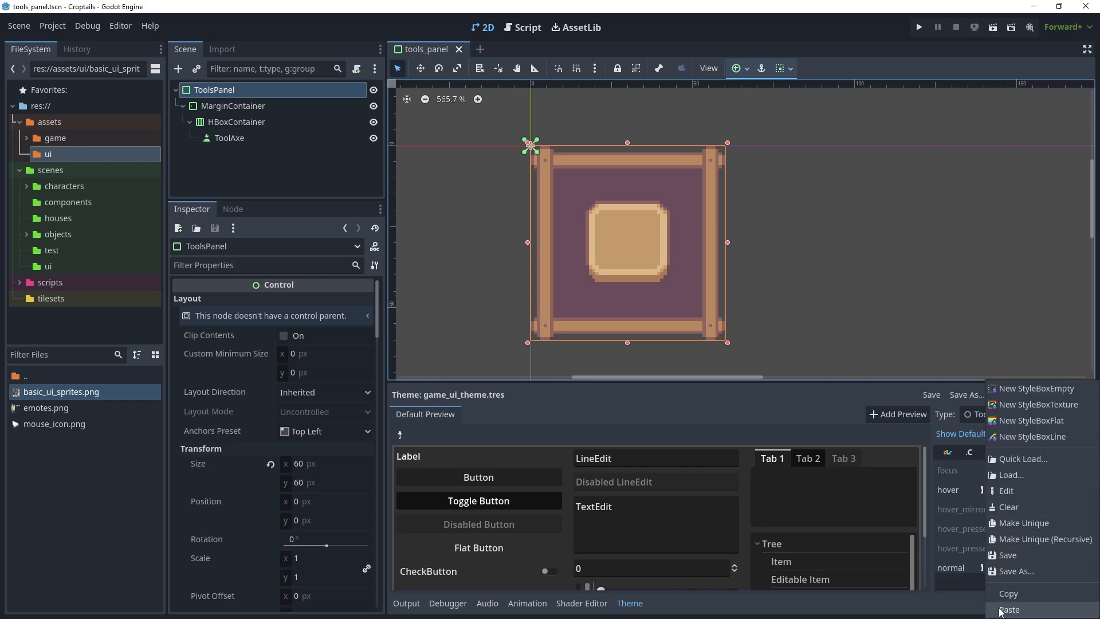
pyautogui.click(1014, 596)
pyautogui.scroll(-3, 968, 533)
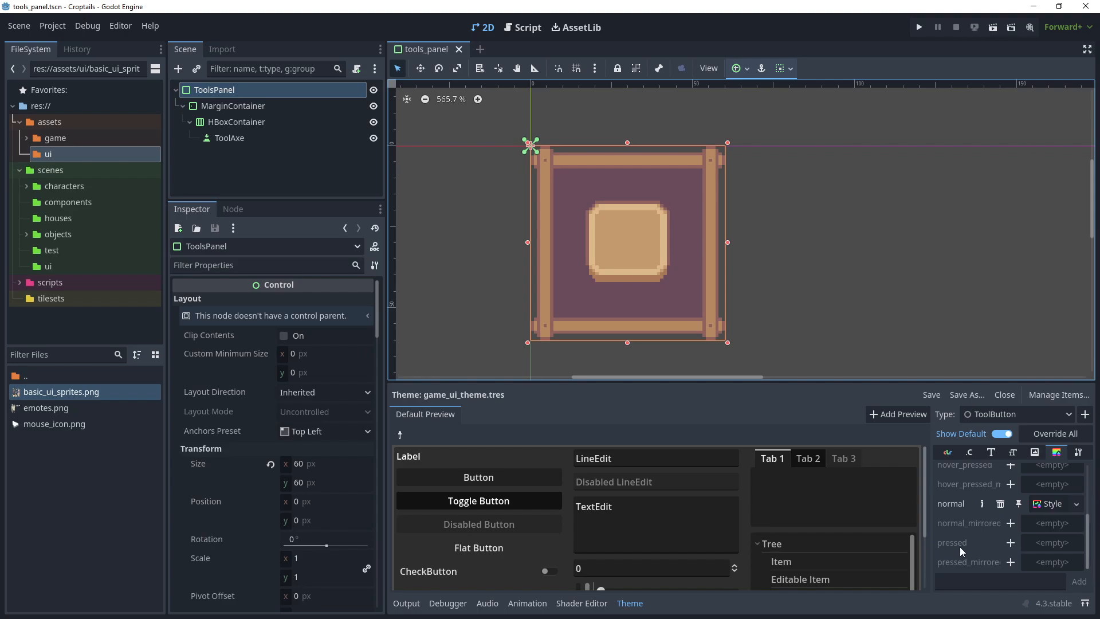
pyautogui.click(1010, 543)
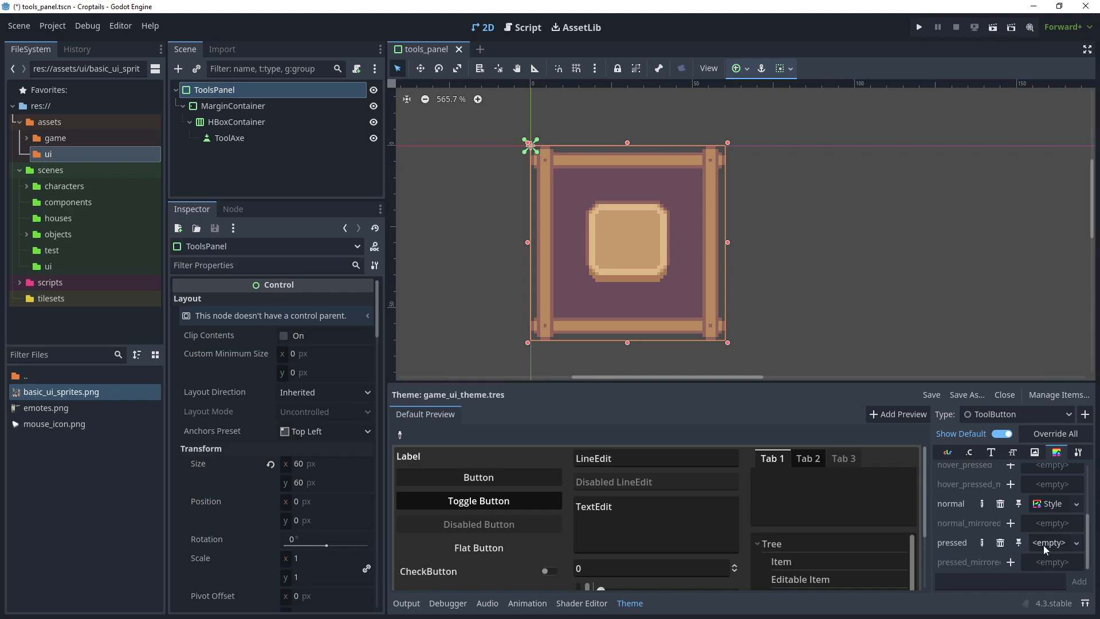
pyautogui.click(1043, 541)
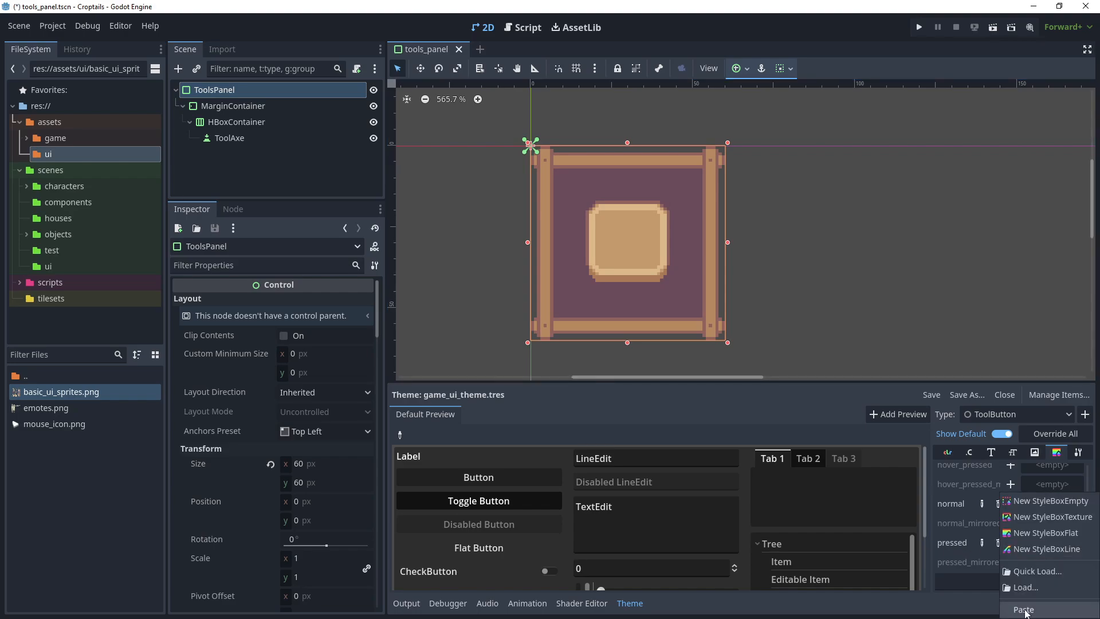
pyautogui.click(1023, 609)
# Make the pressed style recursively unique, including its StyleBoxTexture, AtlasTexture and CompressedTexture2D.
pyautogui.click(1040, 542)
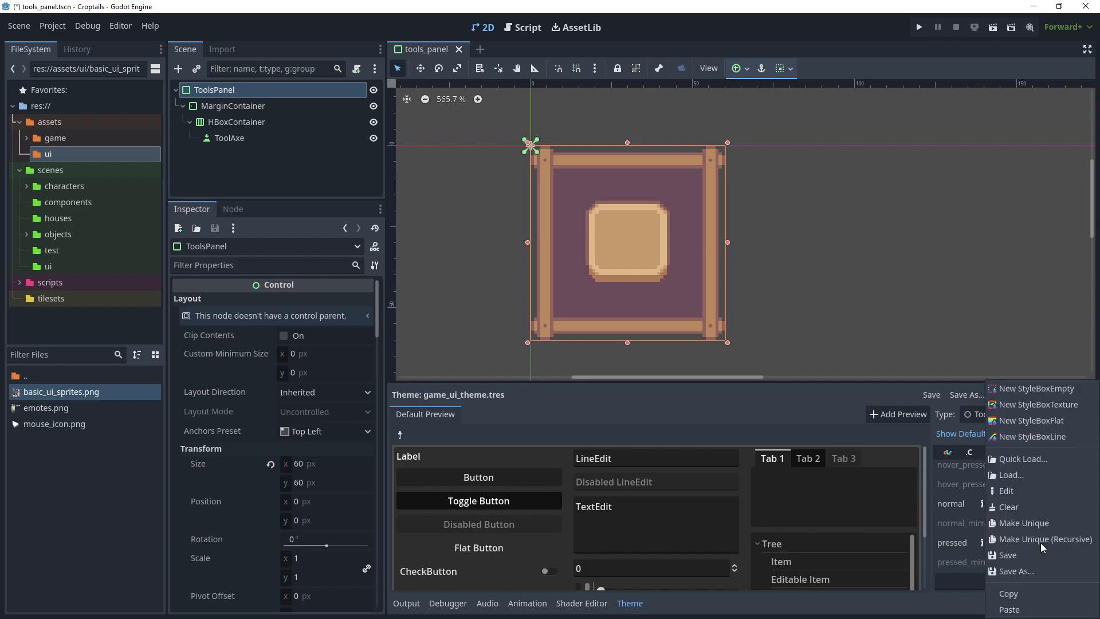
pyautogui.click(1024, 538)
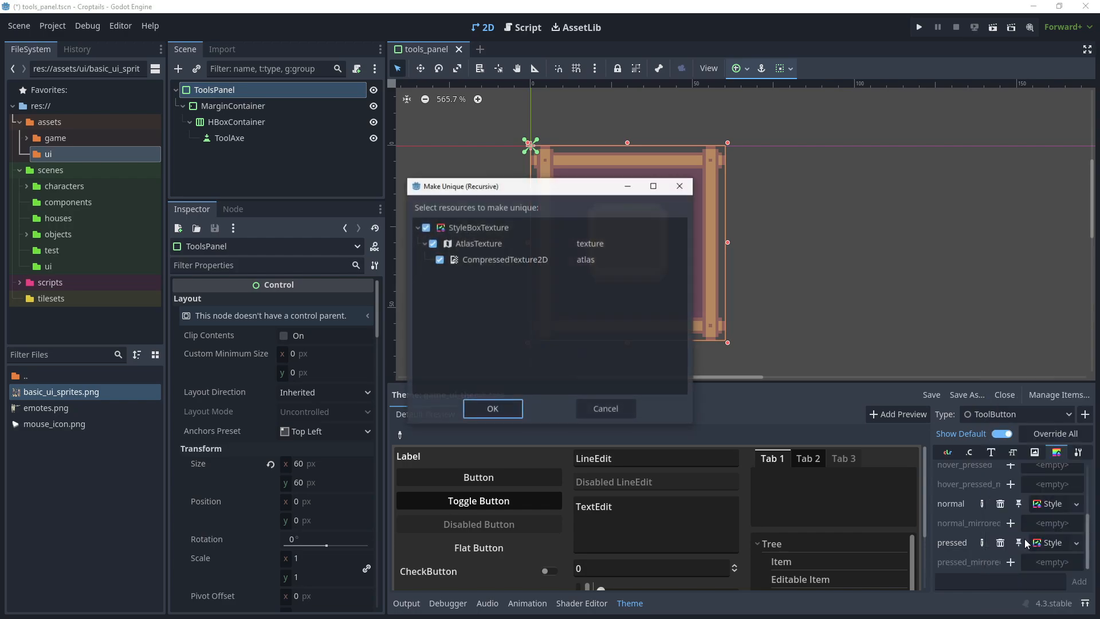
pyautogui.click(491, 409)
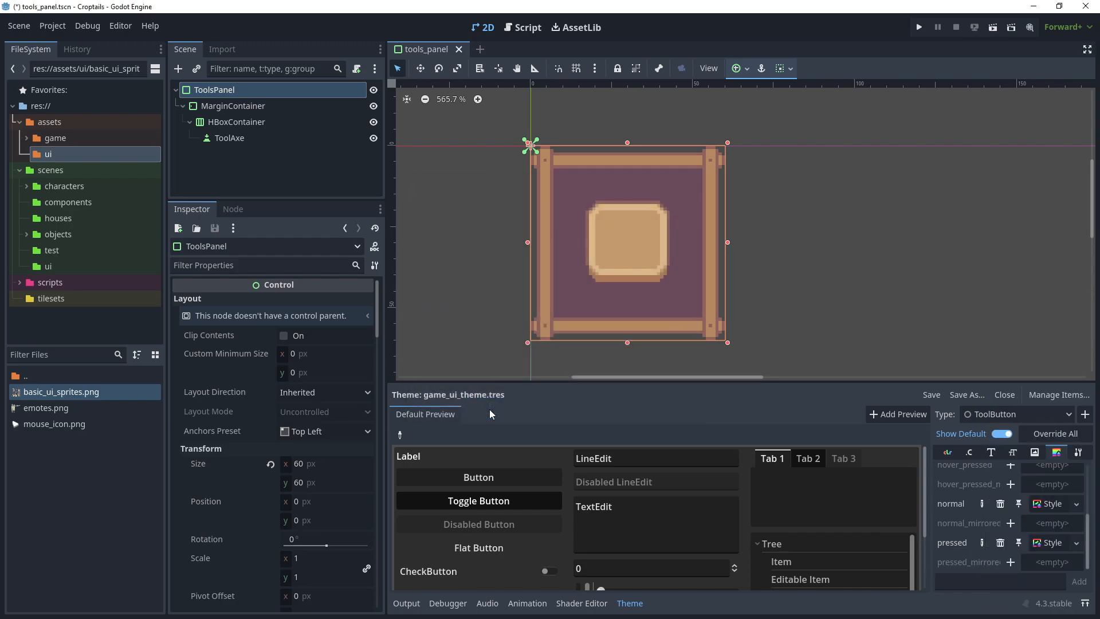
# Set the pressed style's atlas region with Auto Slice to the pale cream square button in the first column's second row.
pyautogui.click(1044, 545)
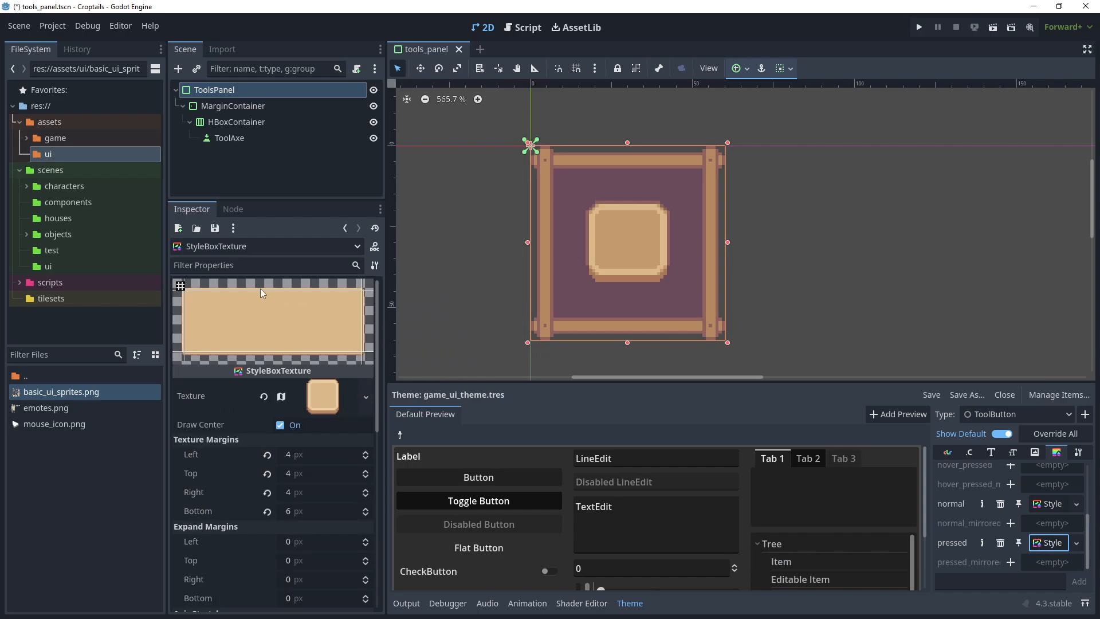
pyautogui.click(281, 398)
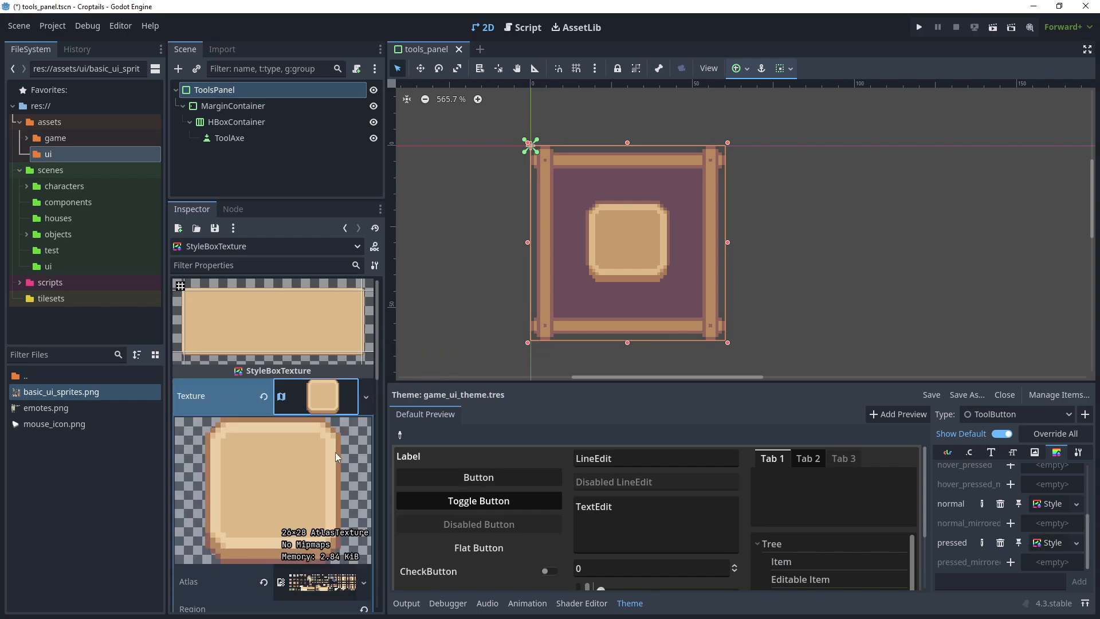
pyautogui.scroll(-3, 249, 470)
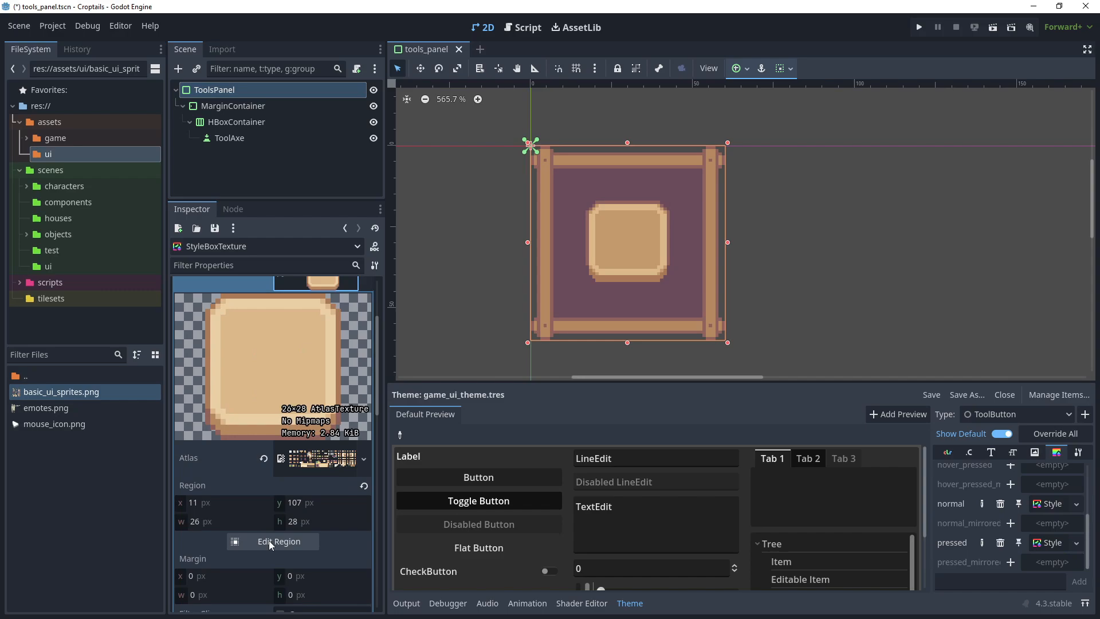
pyautogui.click(269, 541)
pyautogui.scroll(-5, 397, 317)
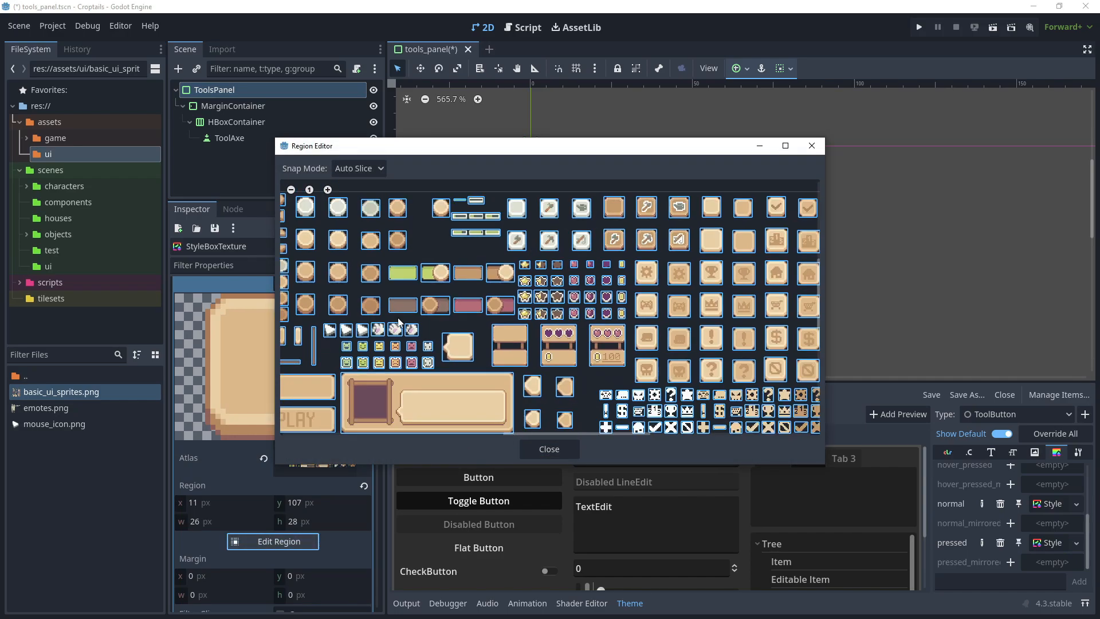
pyautogui.scroll(-1, 395, 320)
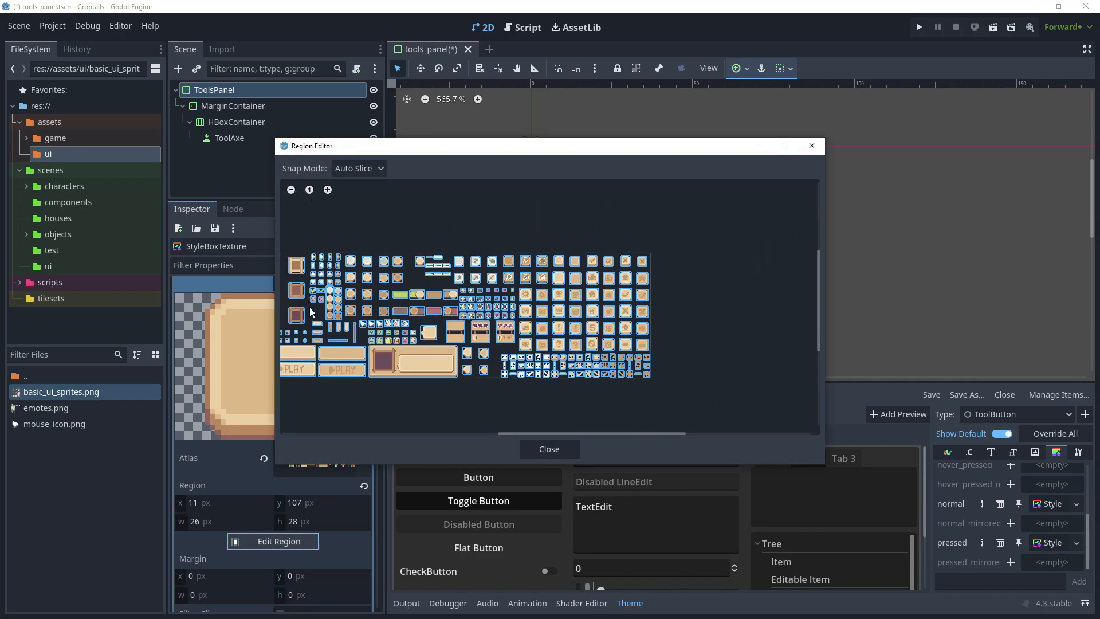
pyautogui.scroll(-1, 311, 312)
pyautogui.scroll(2, 369, 308)
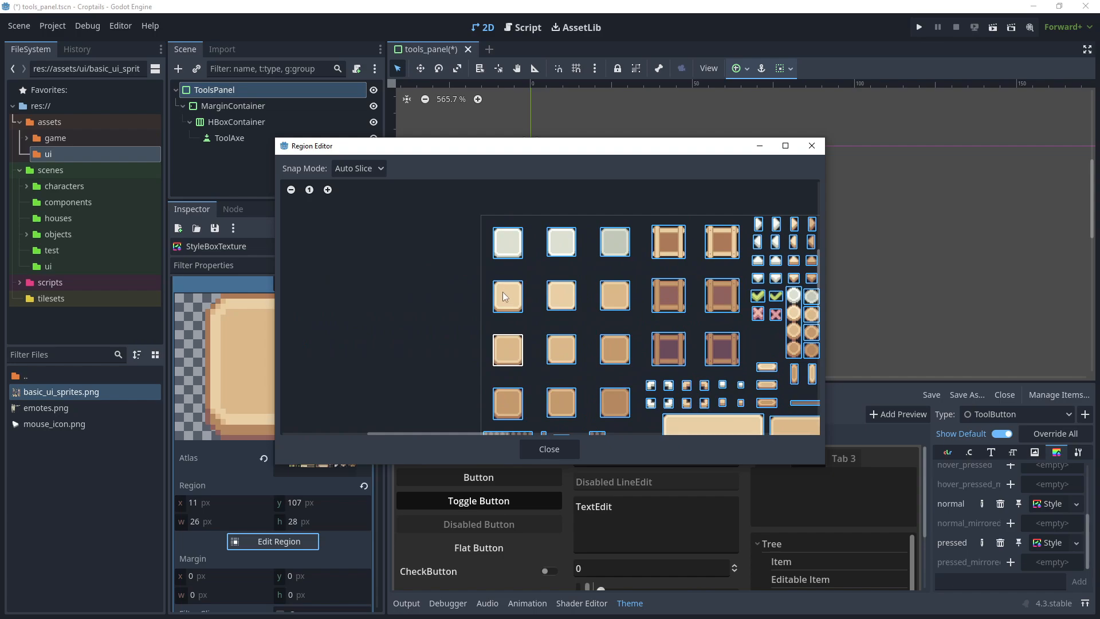
pyautogui.click(512, 305)
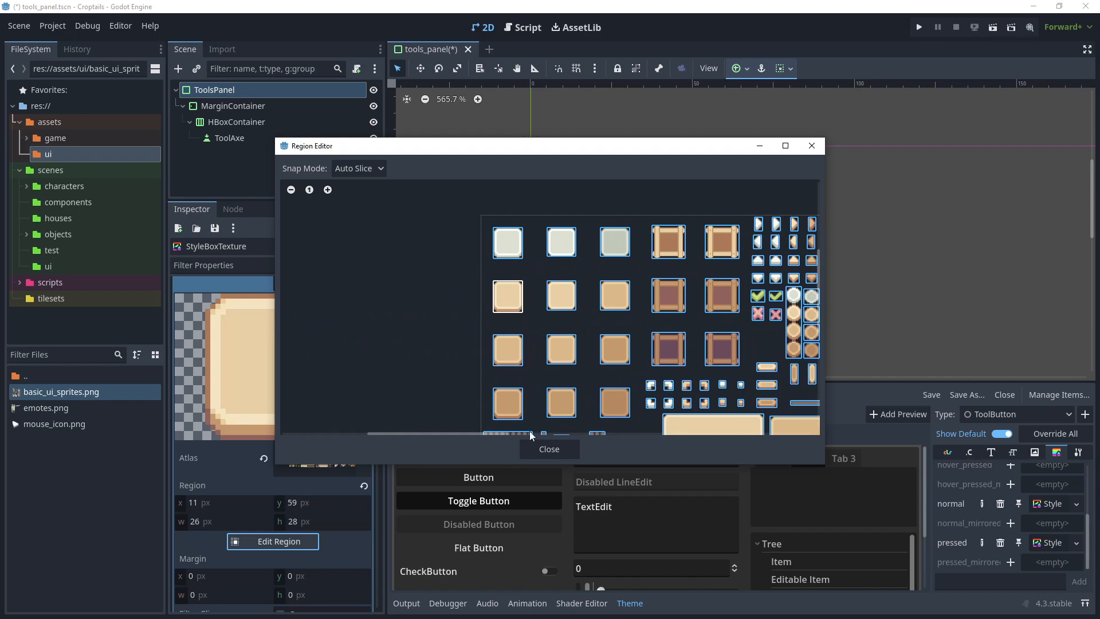
pyautogui.click(549, 449)
# Save all scenes and run the tools panel scene to test the button's pressed look, closing the game window when done.
pyautogui.click(19, 26)
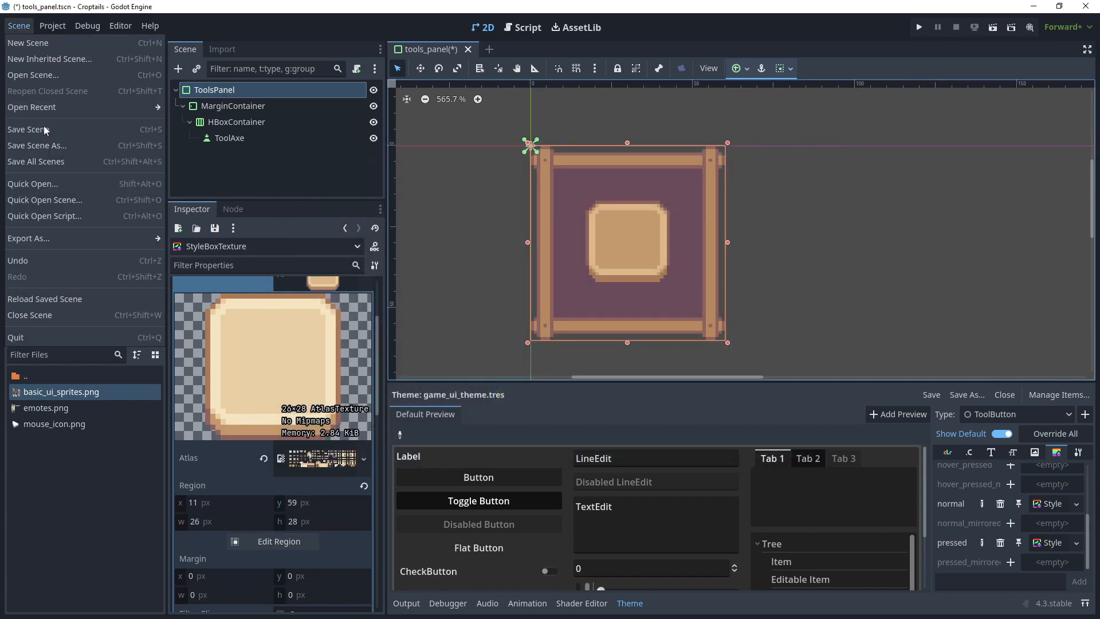
pyautogui.click(34, 161)
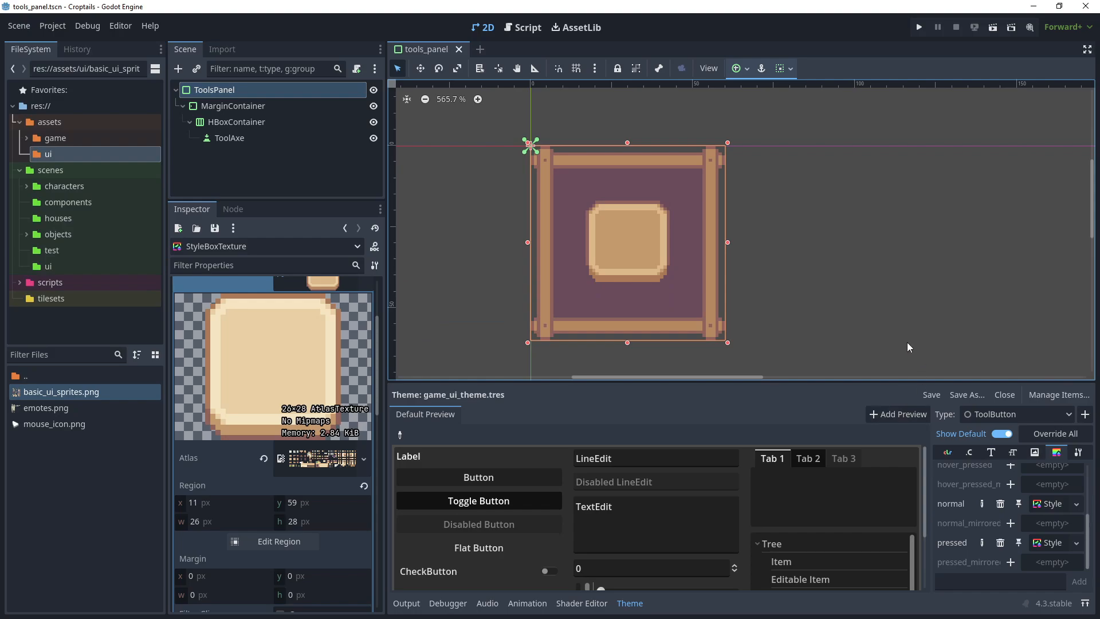
pyautogui.click(992, 27)
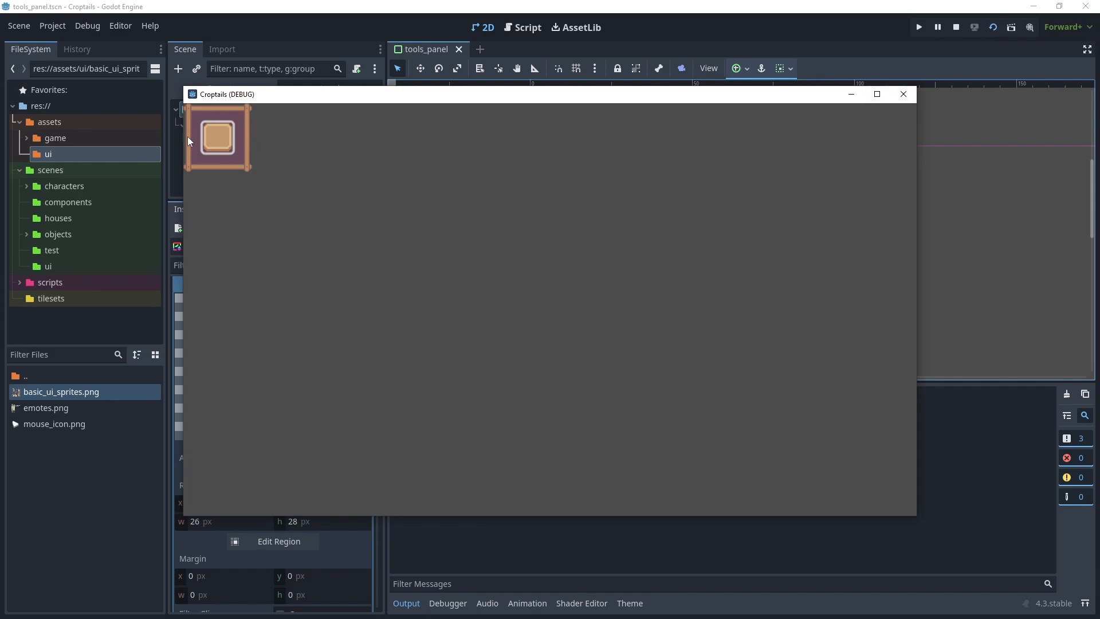
pyautogui.click(902, 96)
# Copy ToolButton's pressed style, override the focus style and paste the copy into it.
pyautogui.click(630, 603)
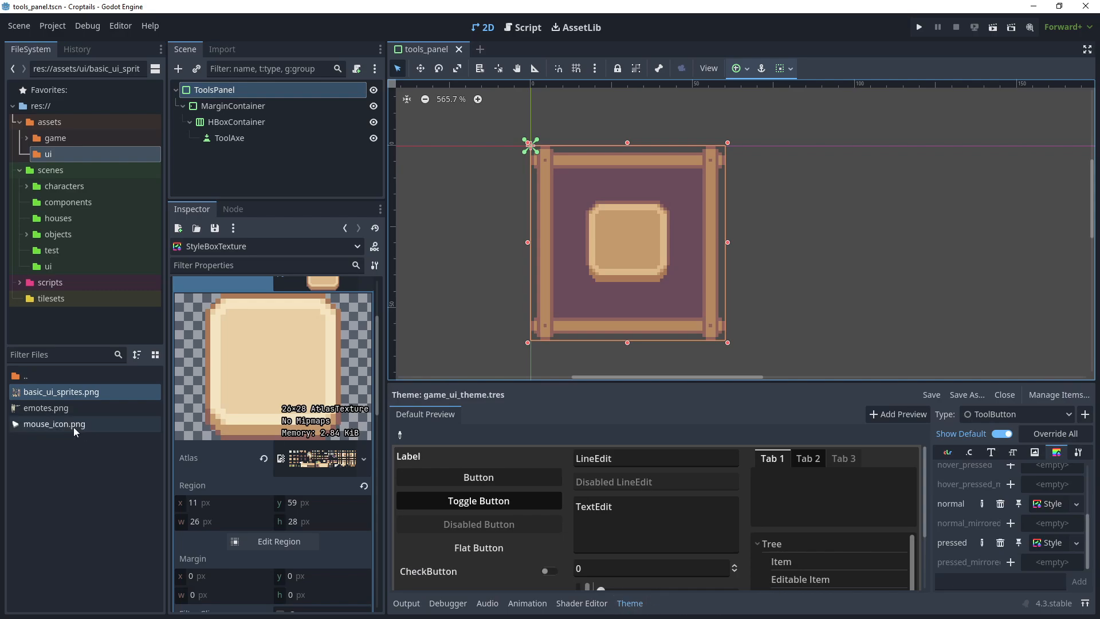
pyautogui.click(1038, 542)
pyautogui.click(1012, 594)
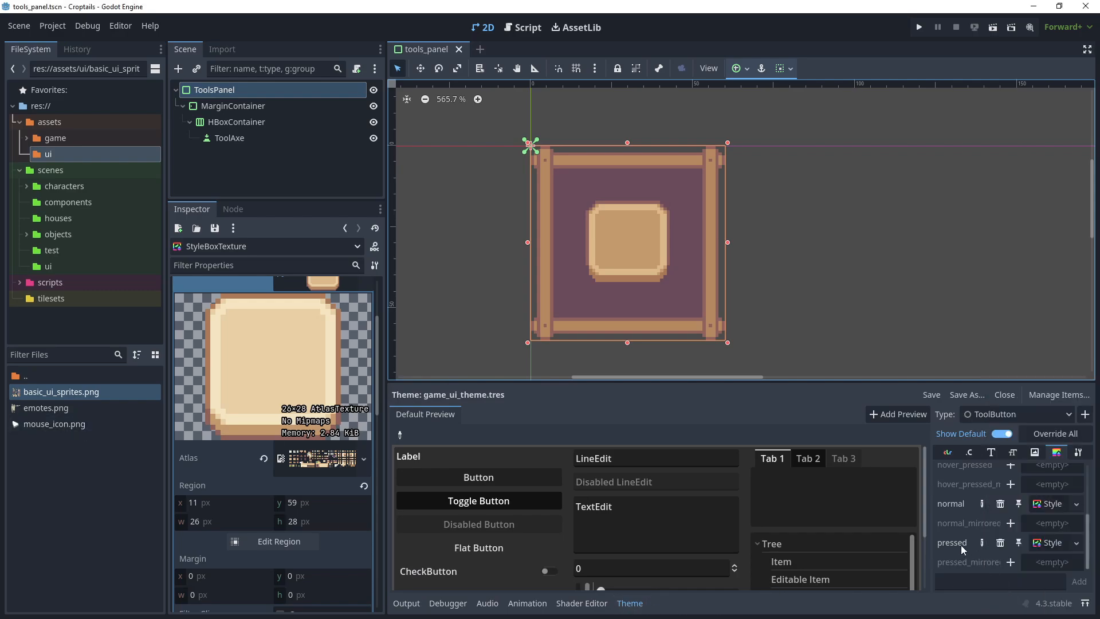
pyautogui.scroll(4, 1001, 530)
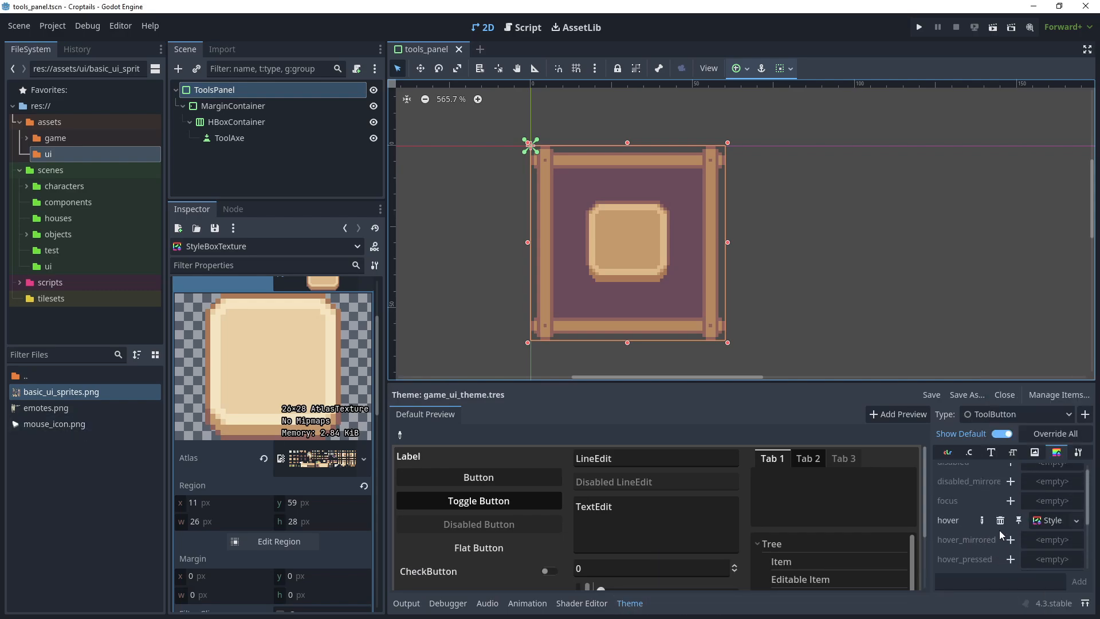
pyautogui.click(1011, 502)
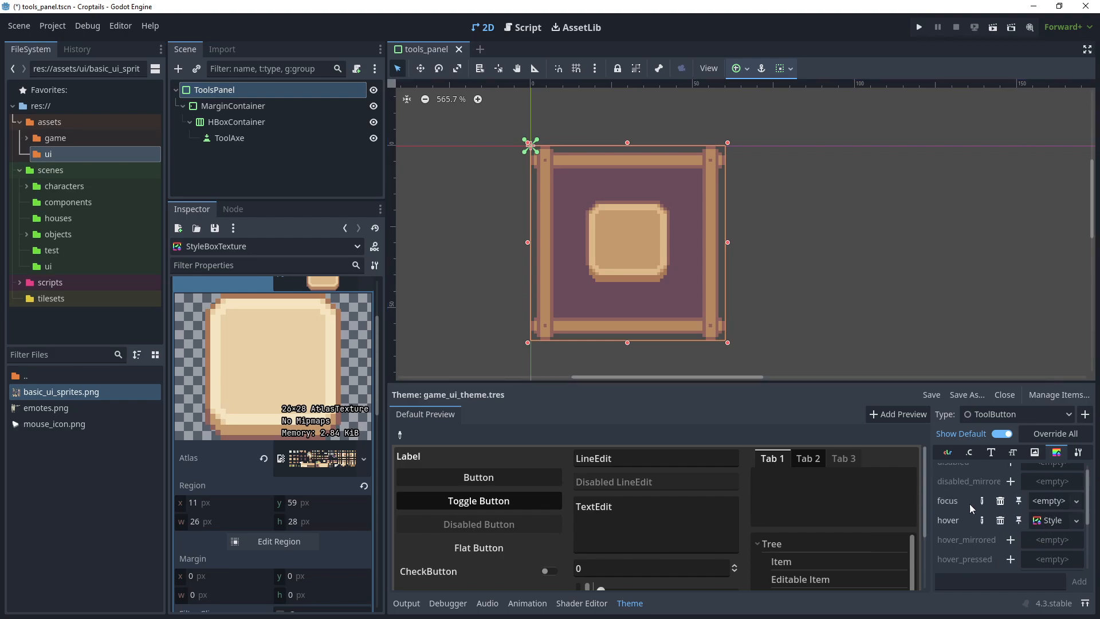
pyautogui.click(1043, 501)
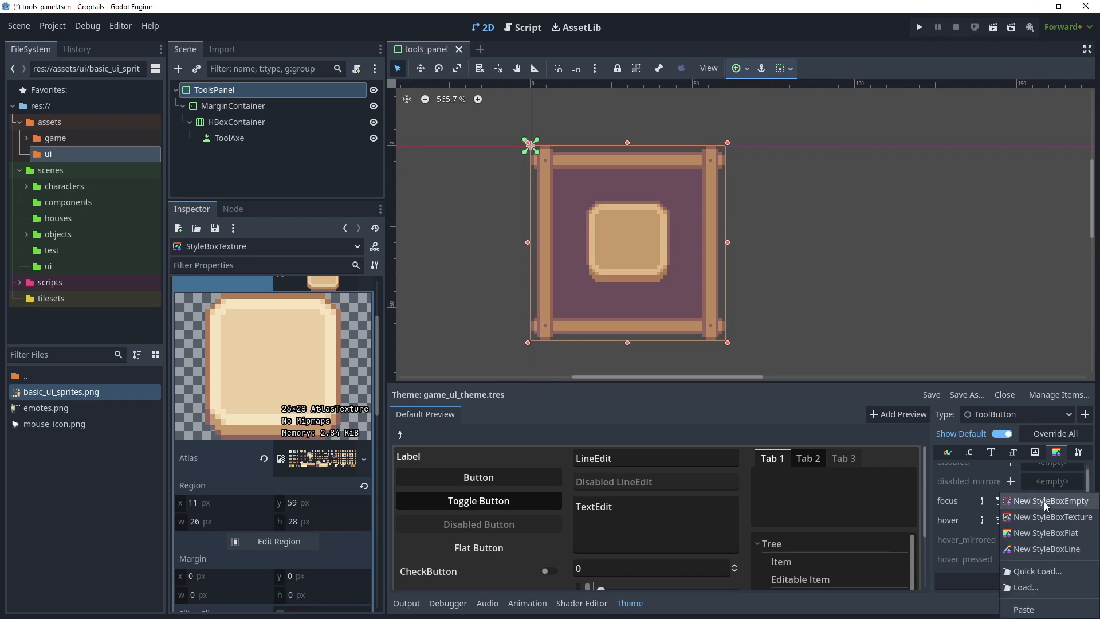
pyautogui.click(1046, 610)
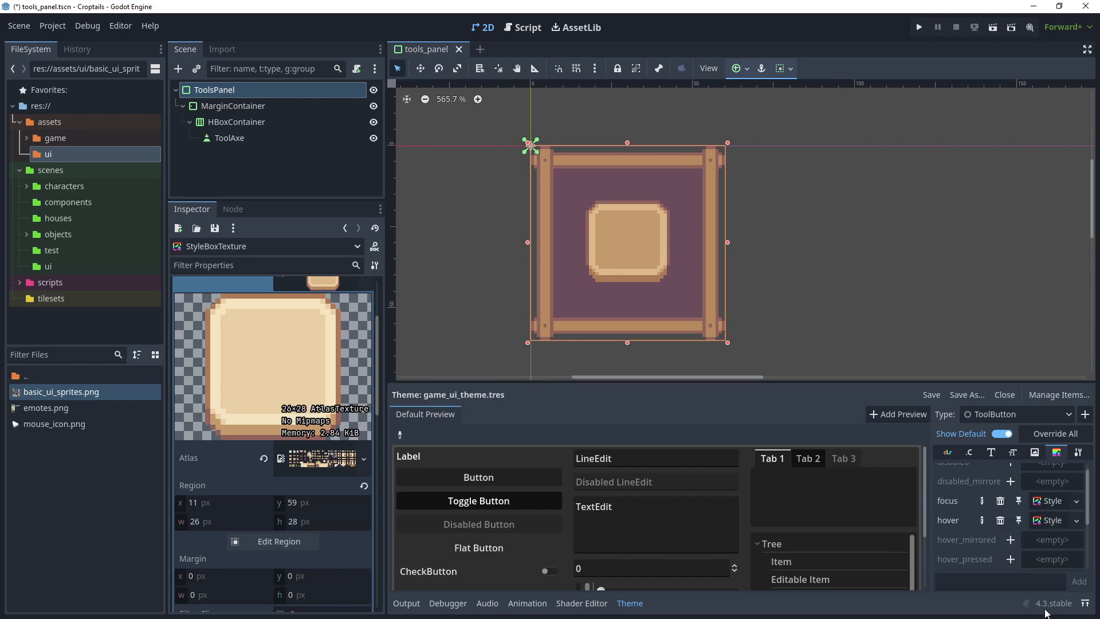
# Make the focus style recursively unique, including its StyleBoxTexture, AtlasTexture and CompressedTexture2D.
pyautogui.rightClick(1039, 500)
pyautogui.click(1037, 539)
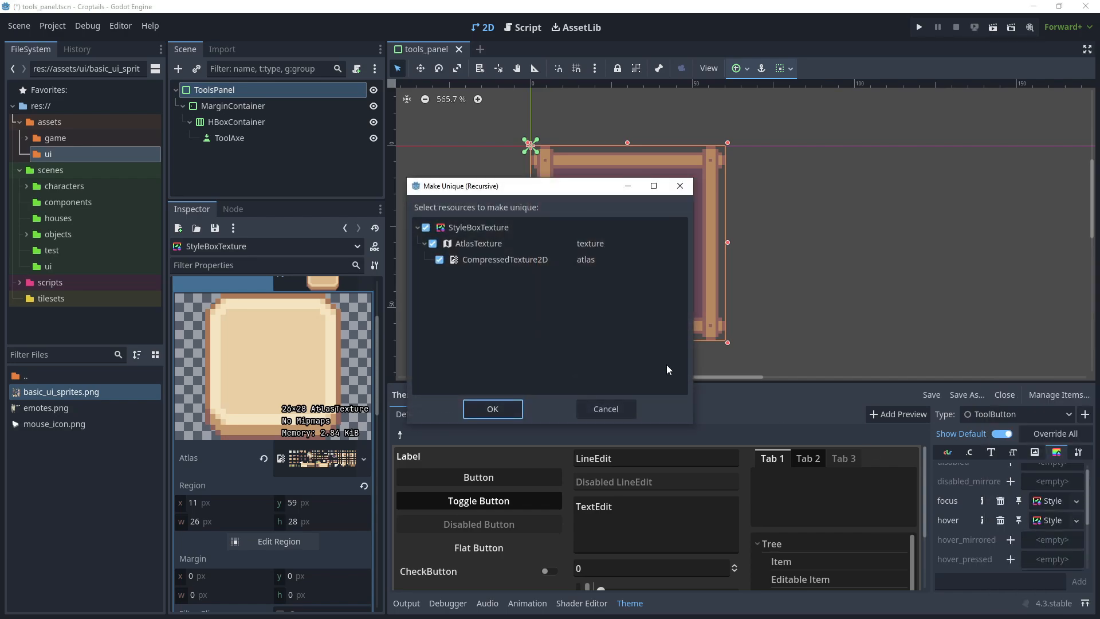
pyautogui.click(493, 407)
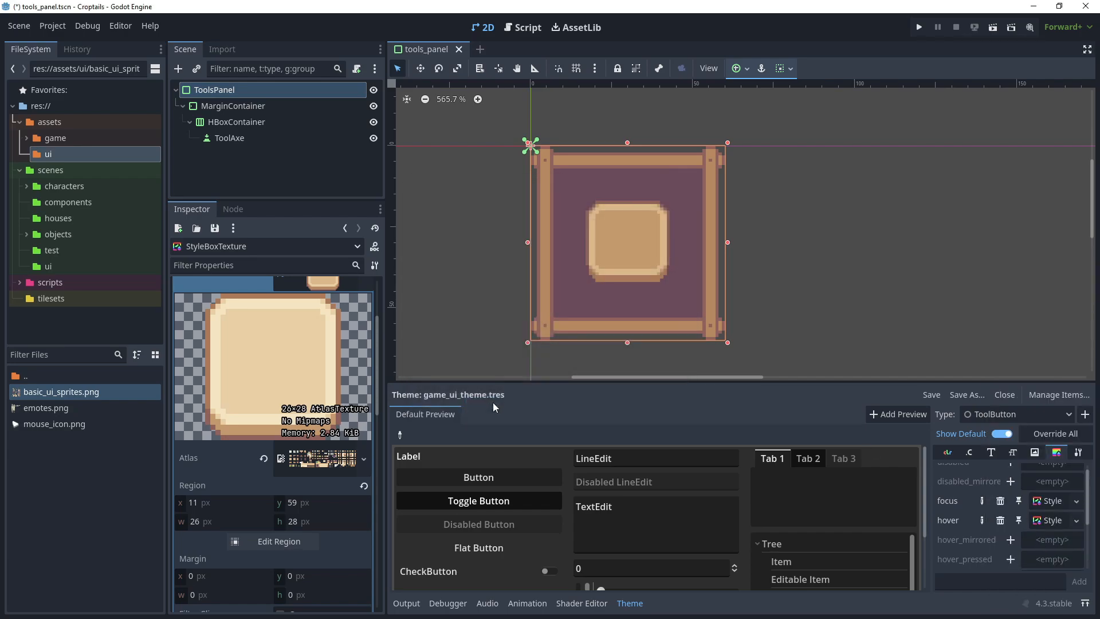
# Run the tools panel scene to test the button's focus look, closing the game window when done.
pyautogui.click(992, 28)
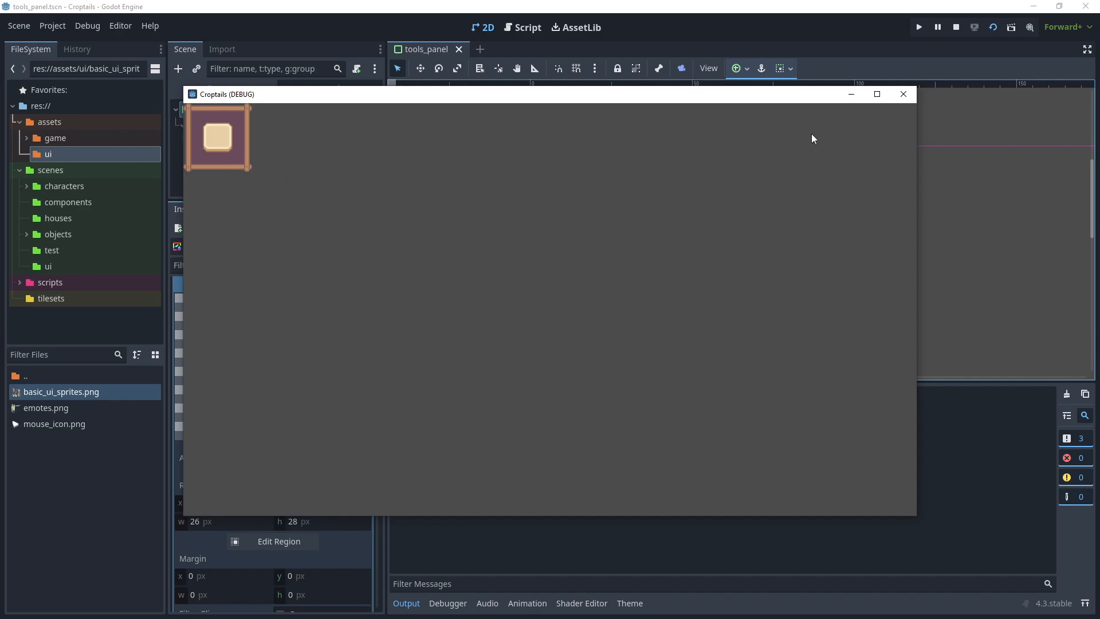
pyautogui.click(903, 95)
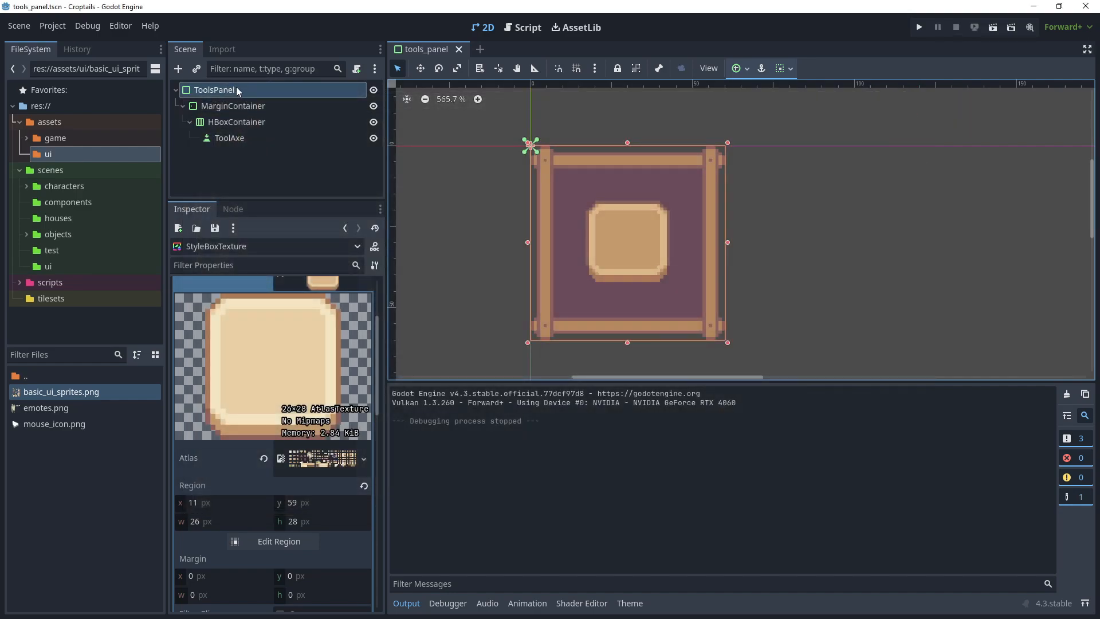
# Copy the ToolsPanel theme's ToolButton focus style, override the disabled style and paste the copy into it.
pyautogui.click(628, 603)
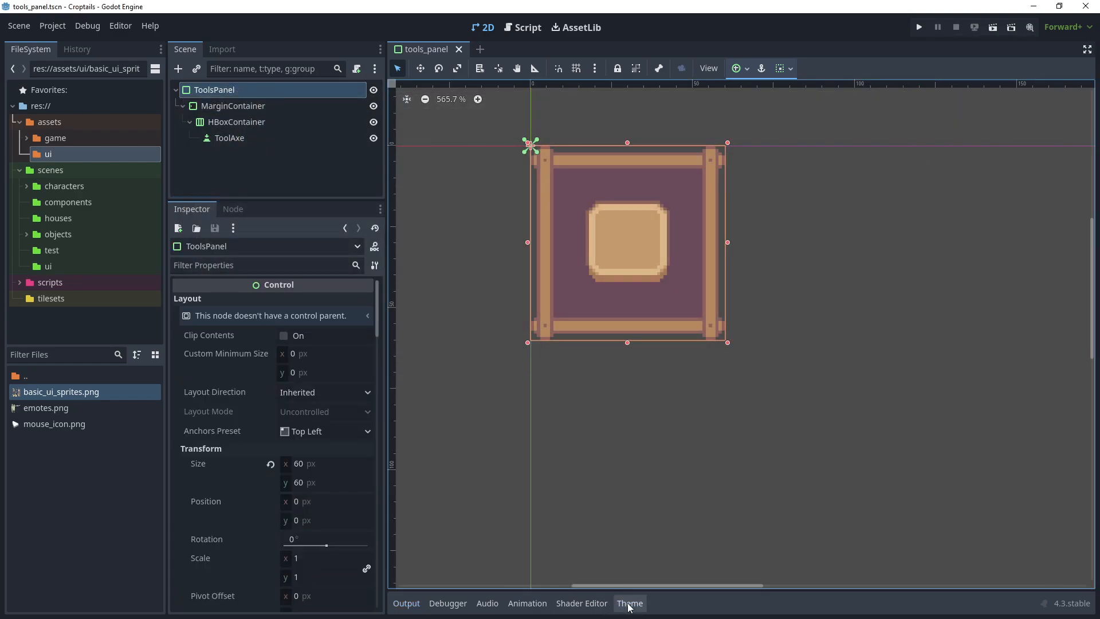
pyautogui.click(629, 603)
pyautogui.scroll(1, 1041, 518)
pyautogui.click(1043, 511)
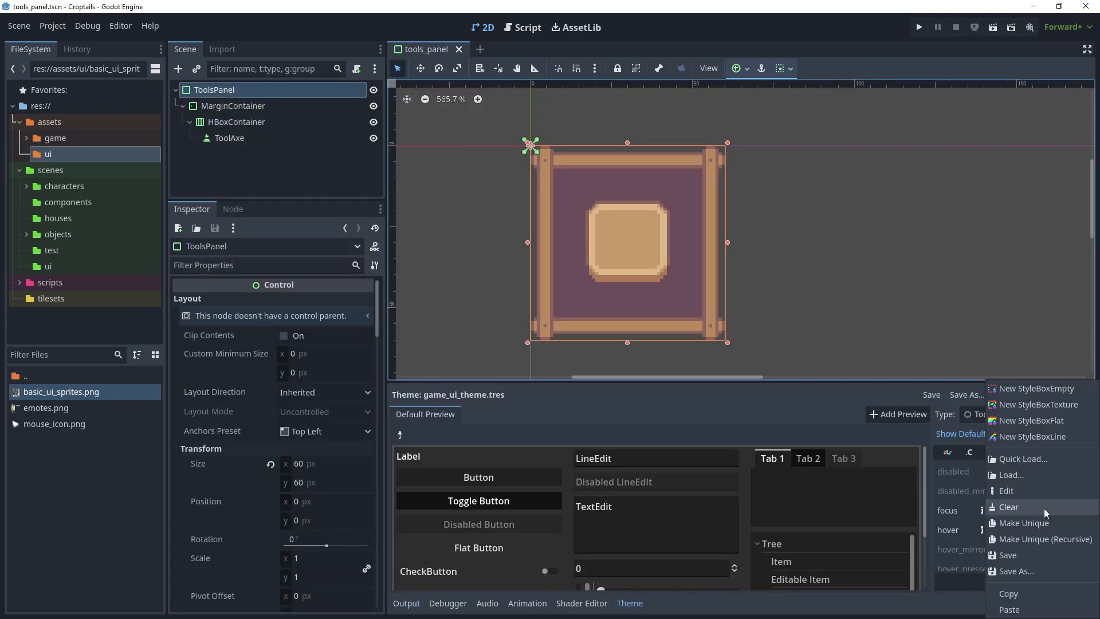
pyautogui.click(1009, 594)
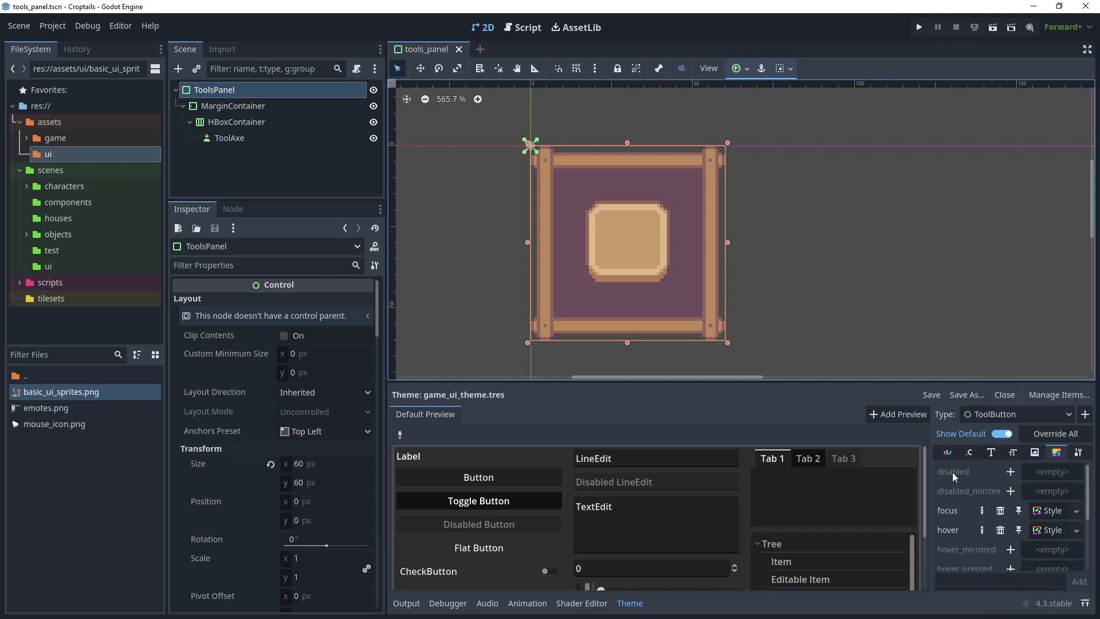
pyautogui.click(1010, 471)
pyautogui.click(1058, 473)
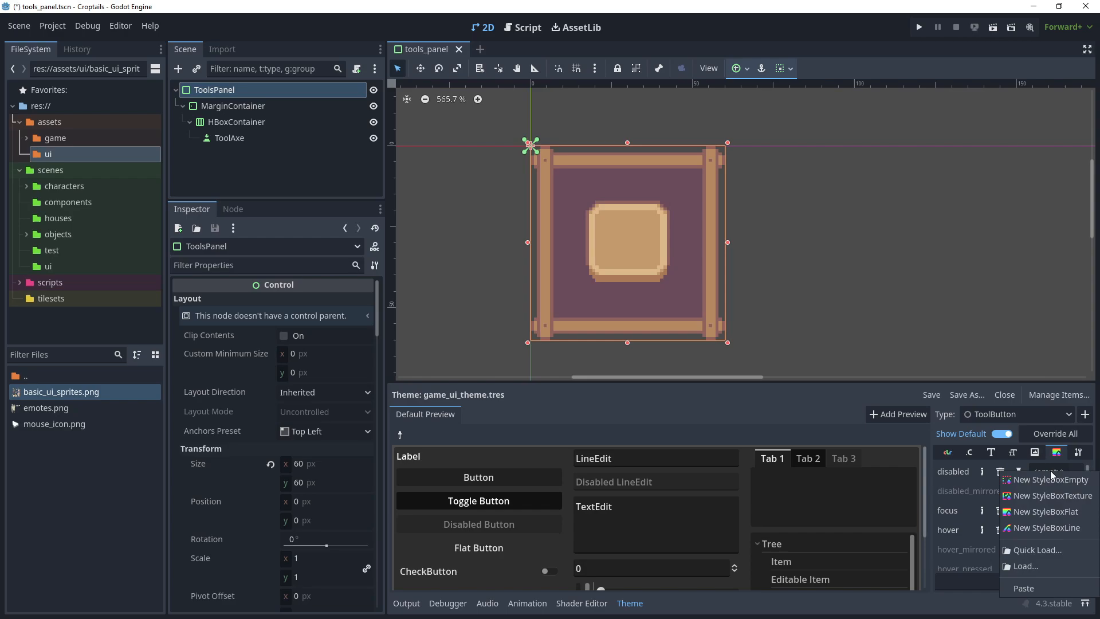
pyautogui.click(1047, 590)
# Make the disabled style recursively unique, including its StyleBoxTexture, AtlasTexture and CompressedTexture2D.
pyautogui.click(1038, 470)
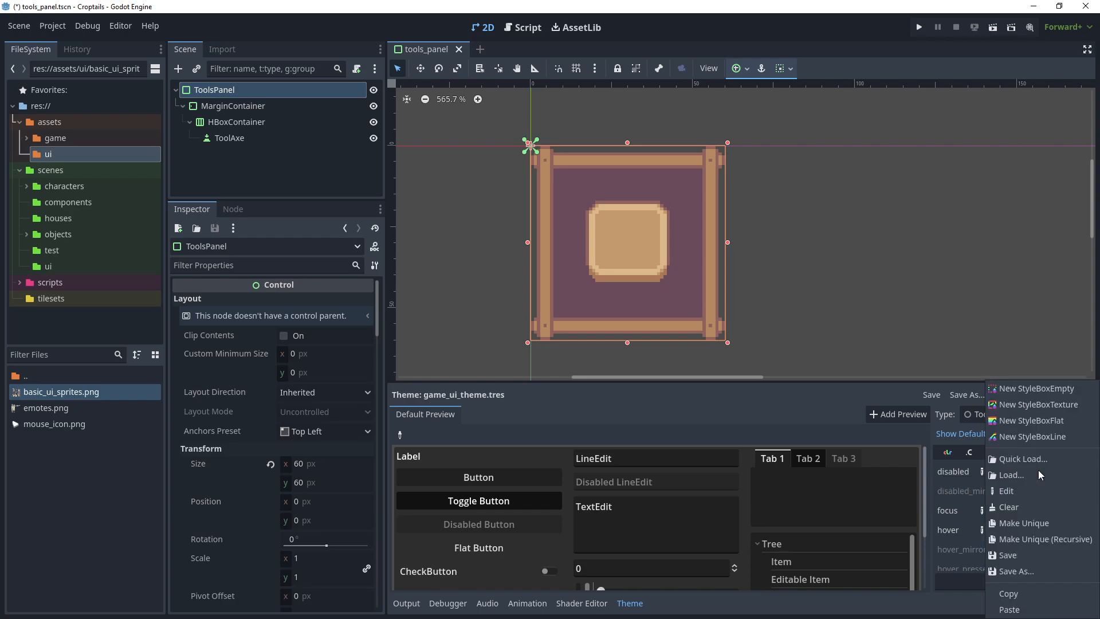
pyautogui.click(1045, 538)
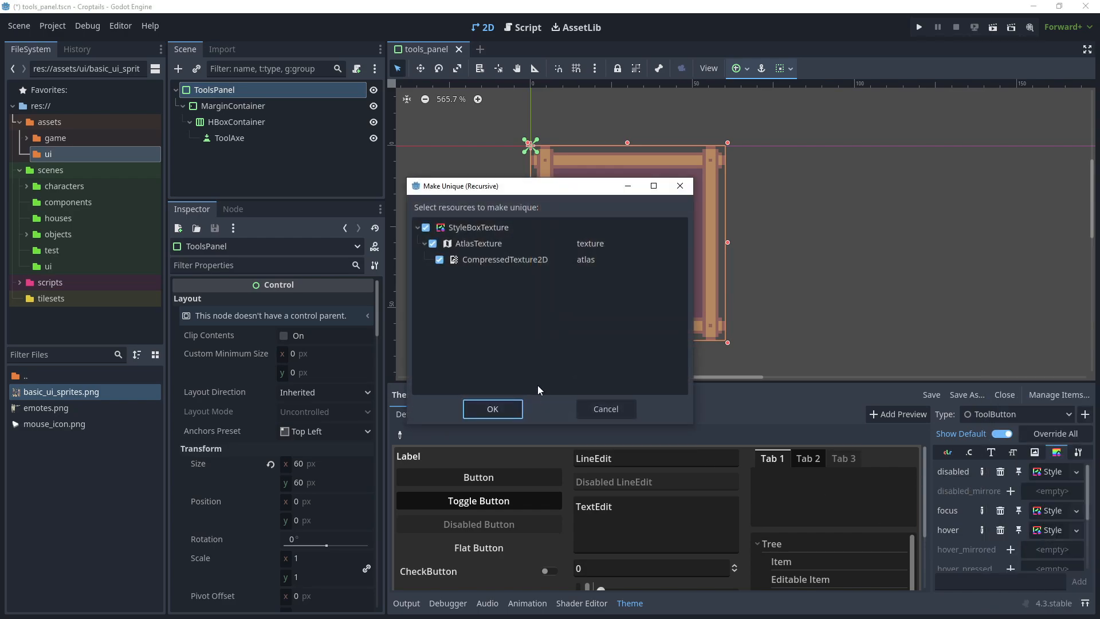
pyautogui.click(492, 408)
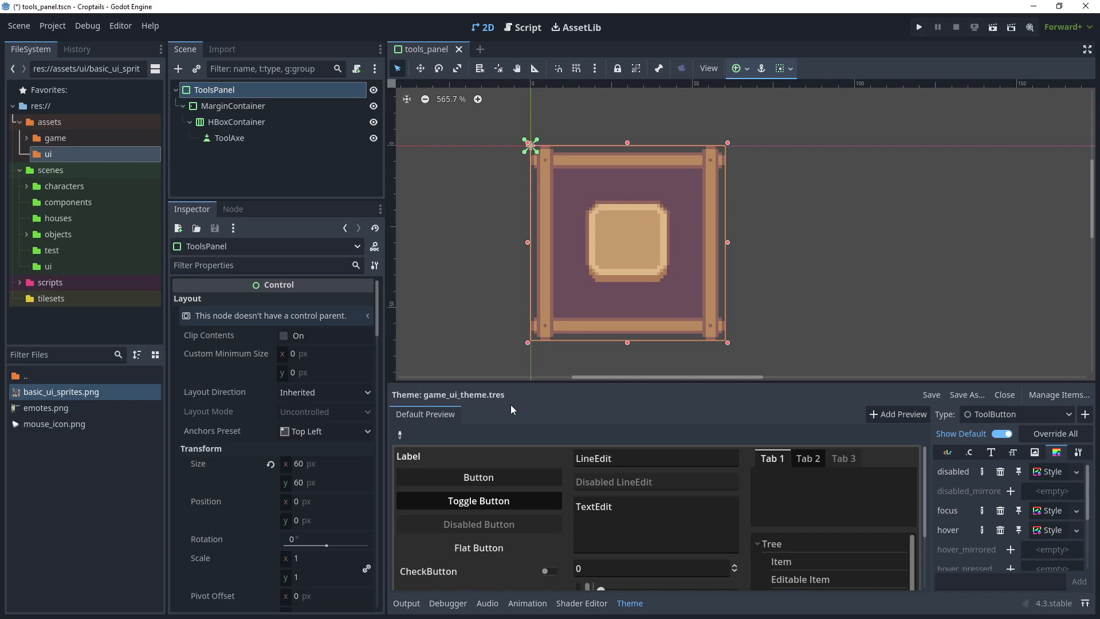
# Set the ToolButton disabled style's atlas region to the pale grey-white raised button sprite in the sheet's first row and column.
pyautogui.click(1040, 472)
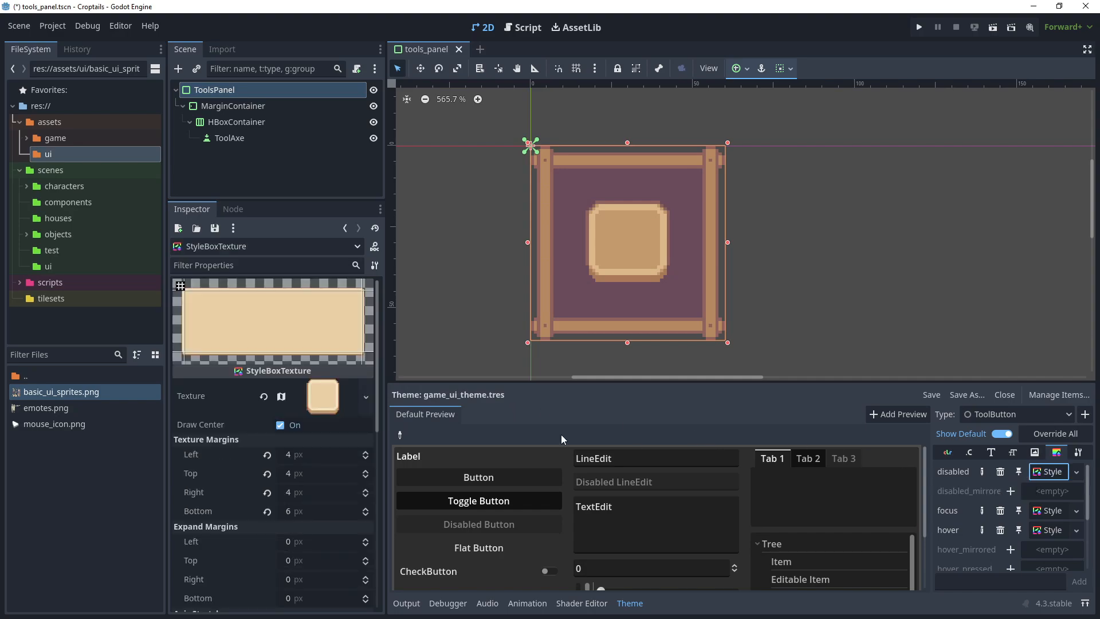
pyautogui.click(281, 401)
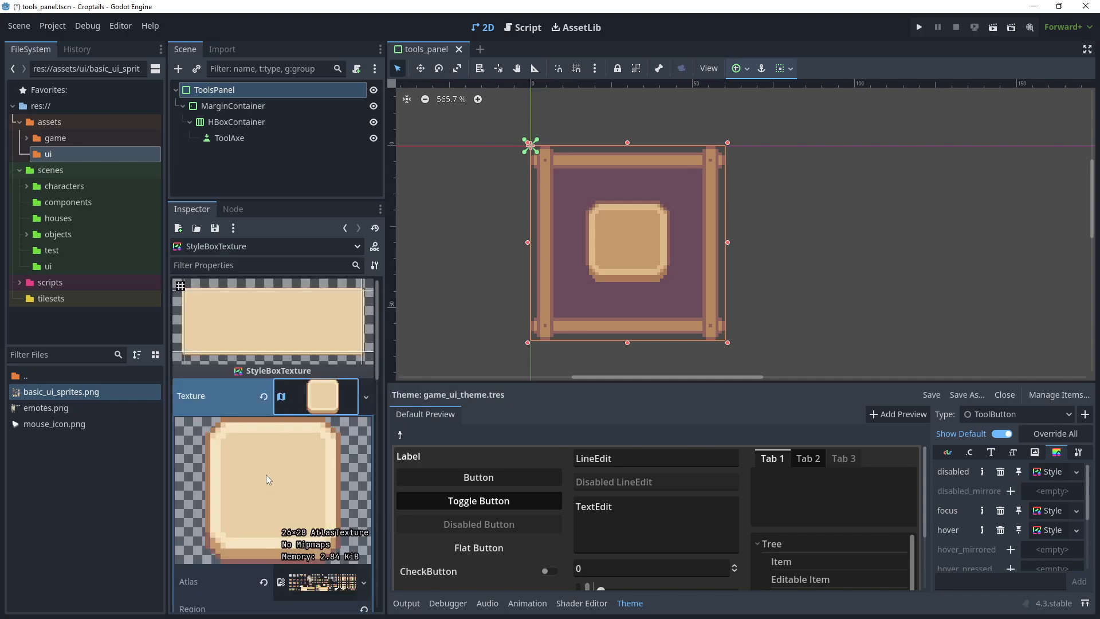
pyautogui.scroll(-3, 264, 473)
pyautogui.click(269, 503)
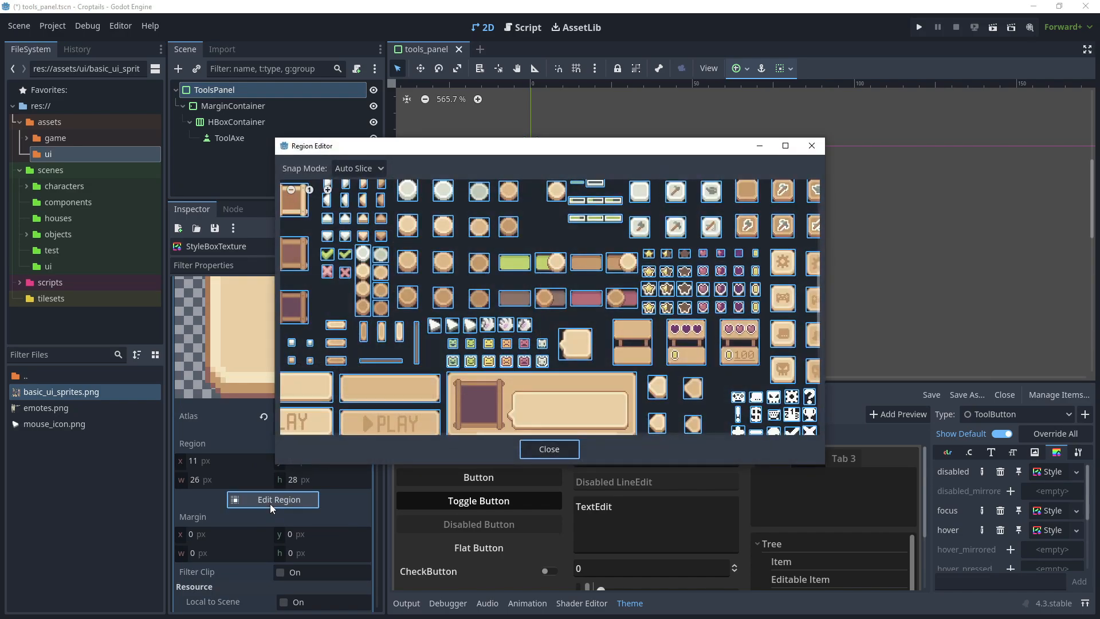
pyautogui.scroll(5, 475, 300)
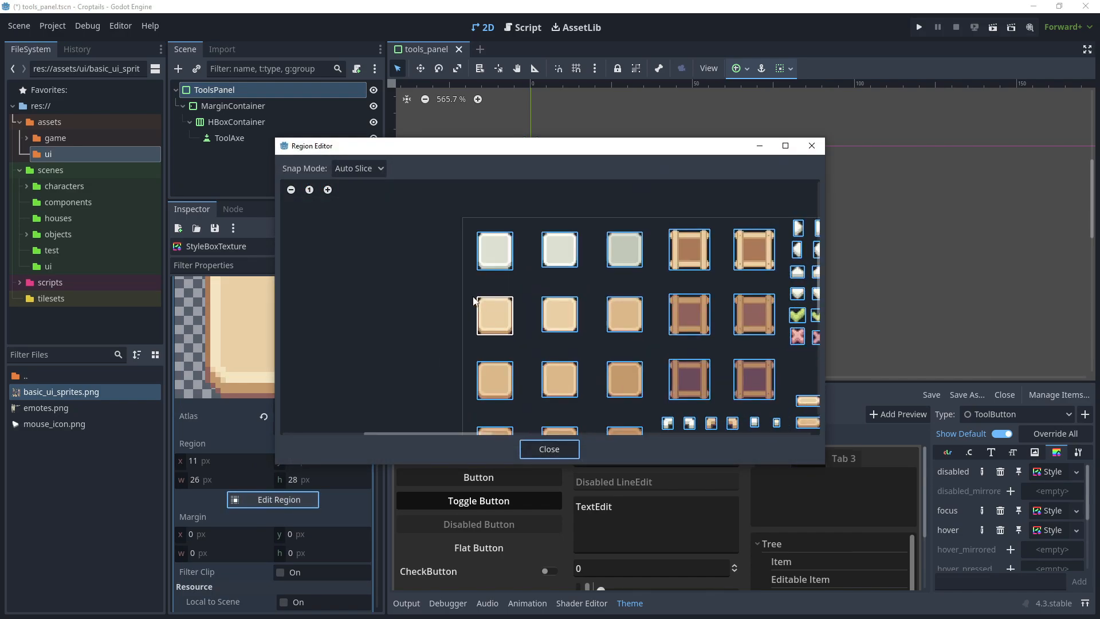
pyautogui.scroll(1, 475, 300)
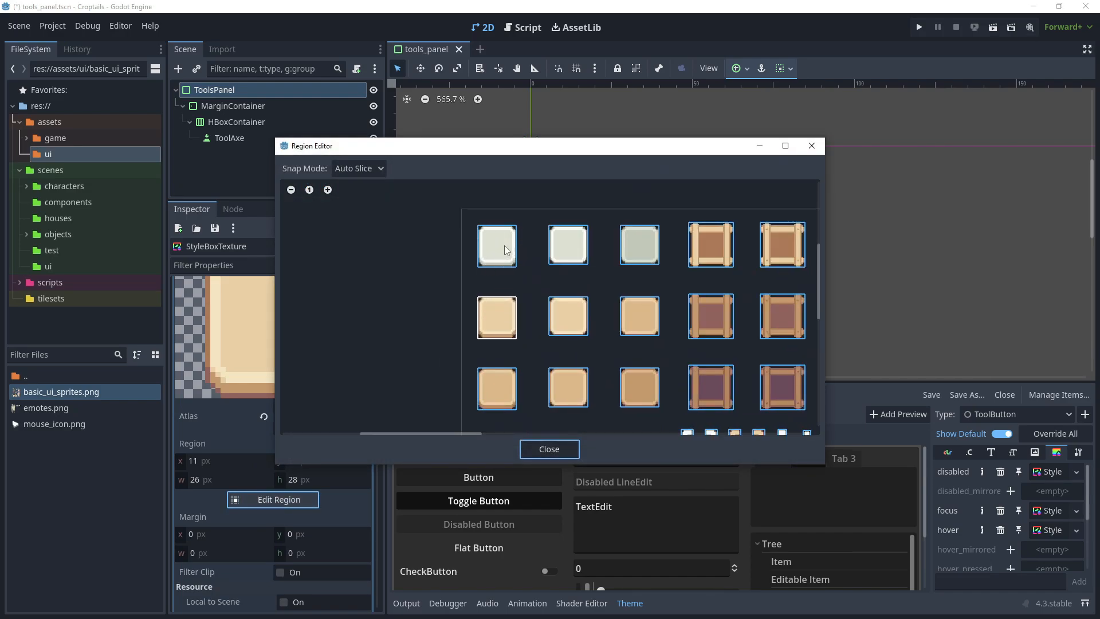
pyautogui.click(500, 249)
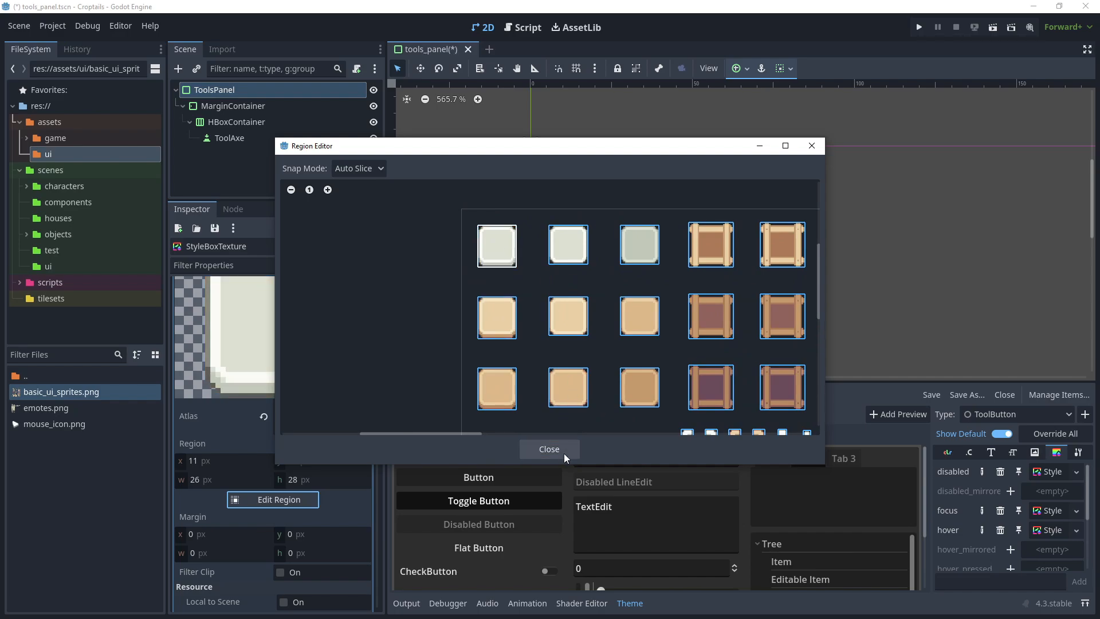
pyautogui.click(549, 449)
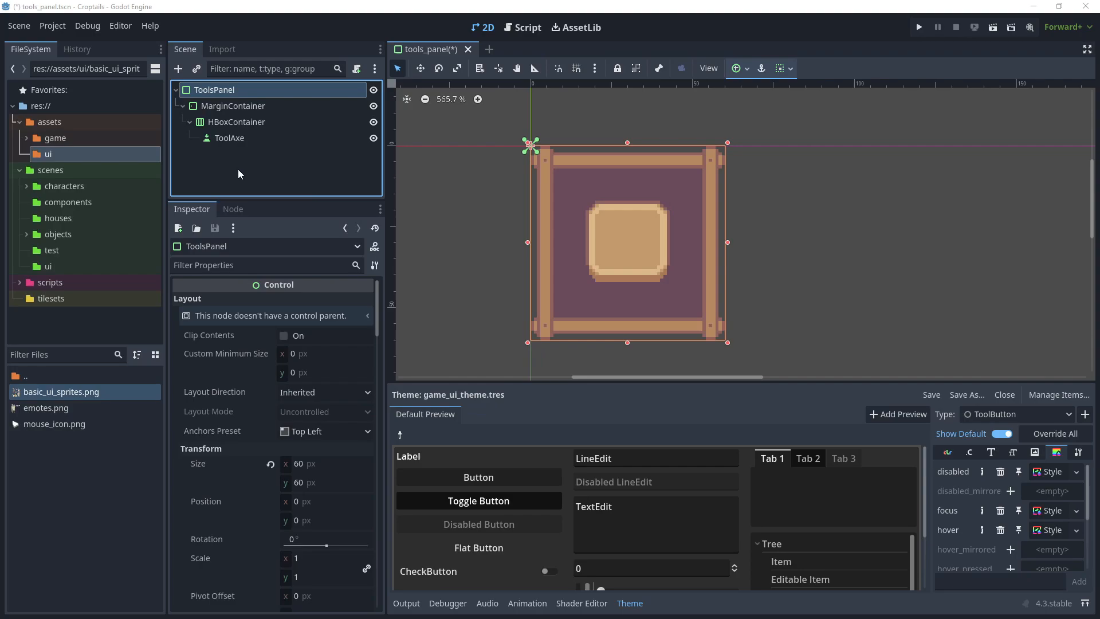
# Filter ToolAxe's properties for "disabled", switch Disabled on to preview the style, reset it and clear the filter.
pyautogui.click(223, 139)
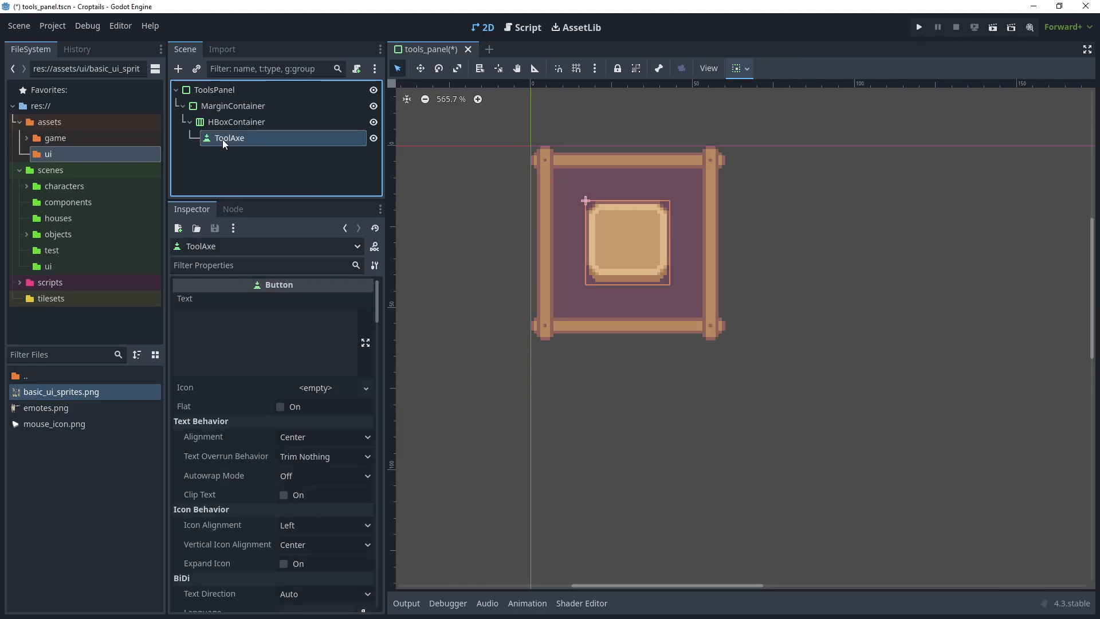
pyautogui.click(203, 265)
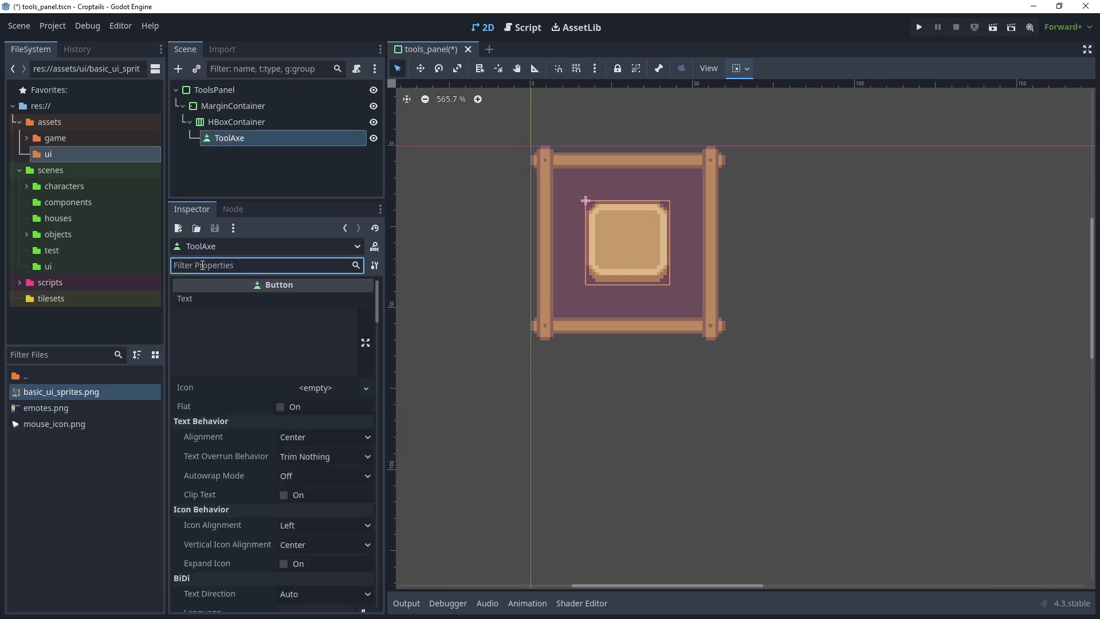
pyautogui.write('disabled')
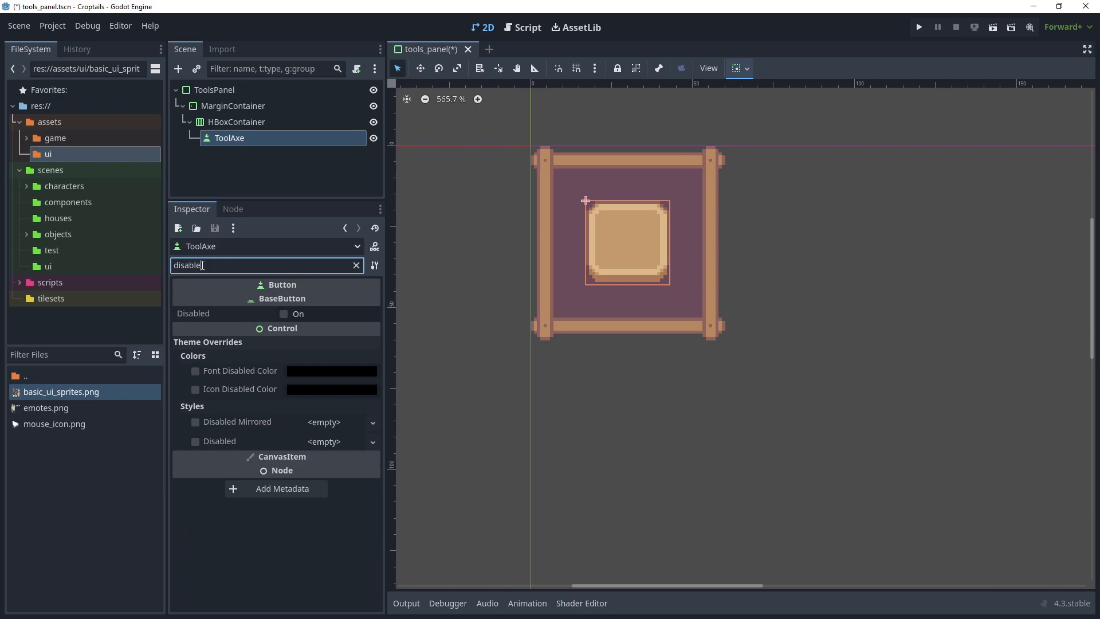
pyautogui.click(283, 314)
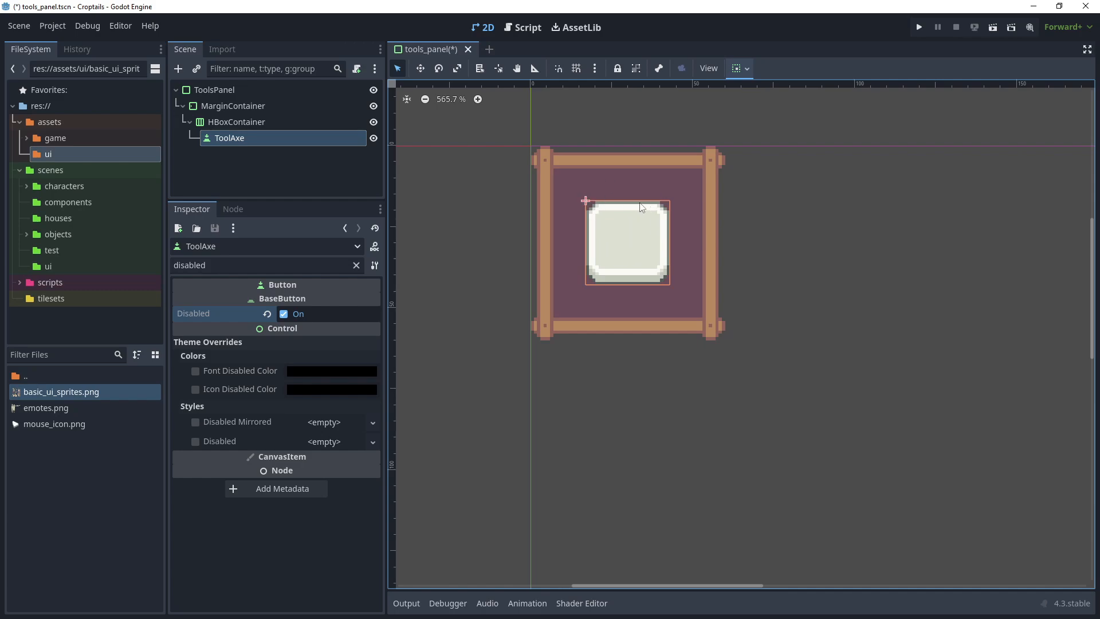
pyautogui.click(267, 314)
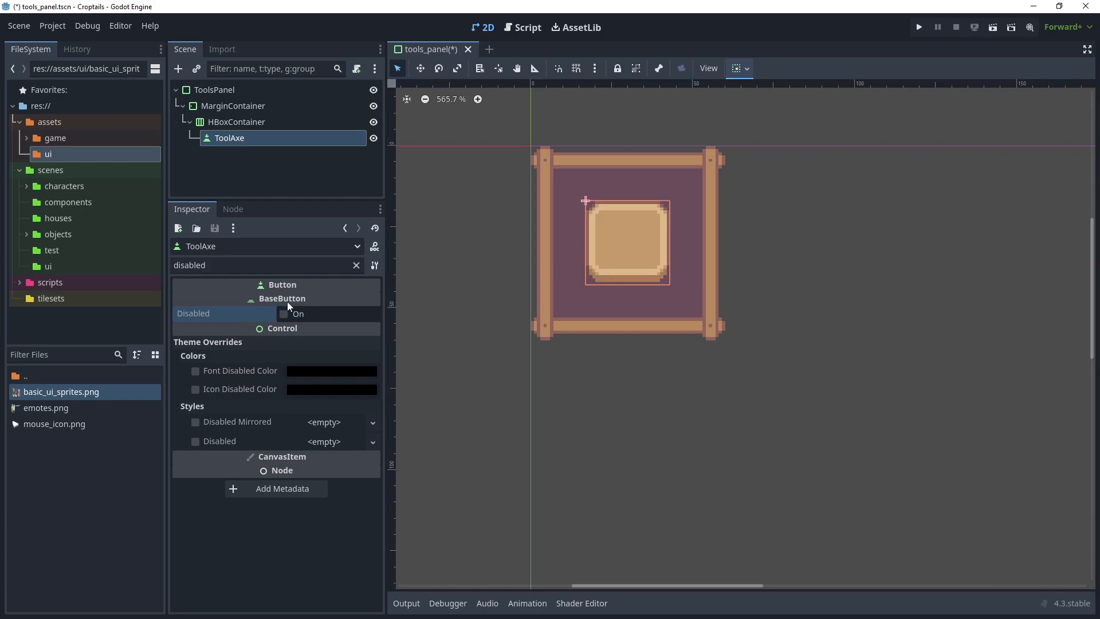
pyautogui.click(355, 265)
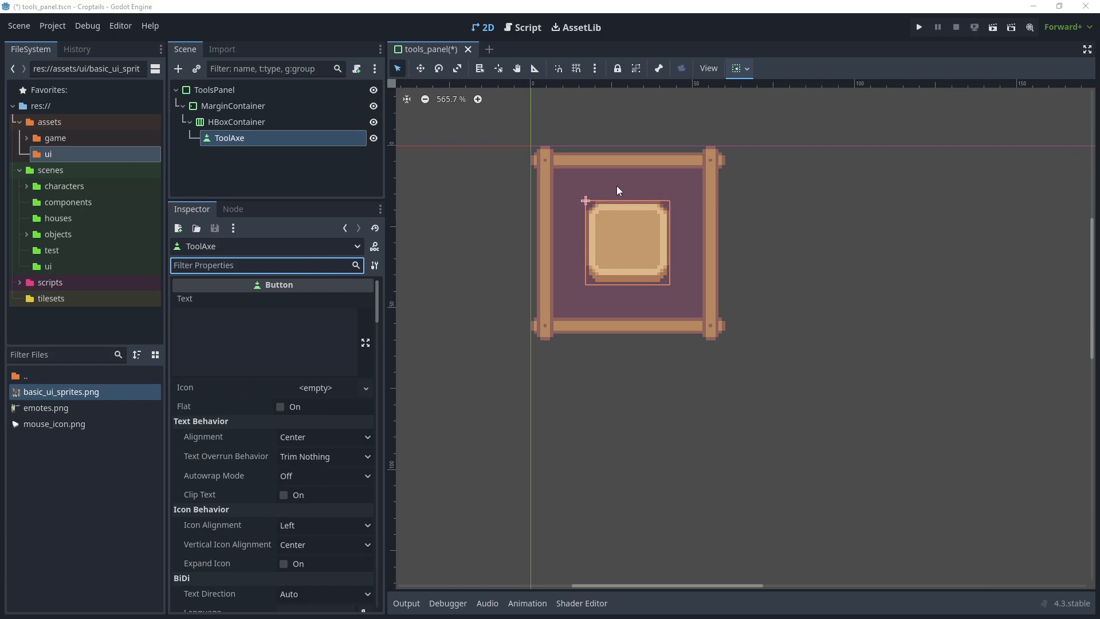
# Assign a new AtlasTexture as ToolAxe's icon and expand its properties.
pyautogui.click(237, 142)
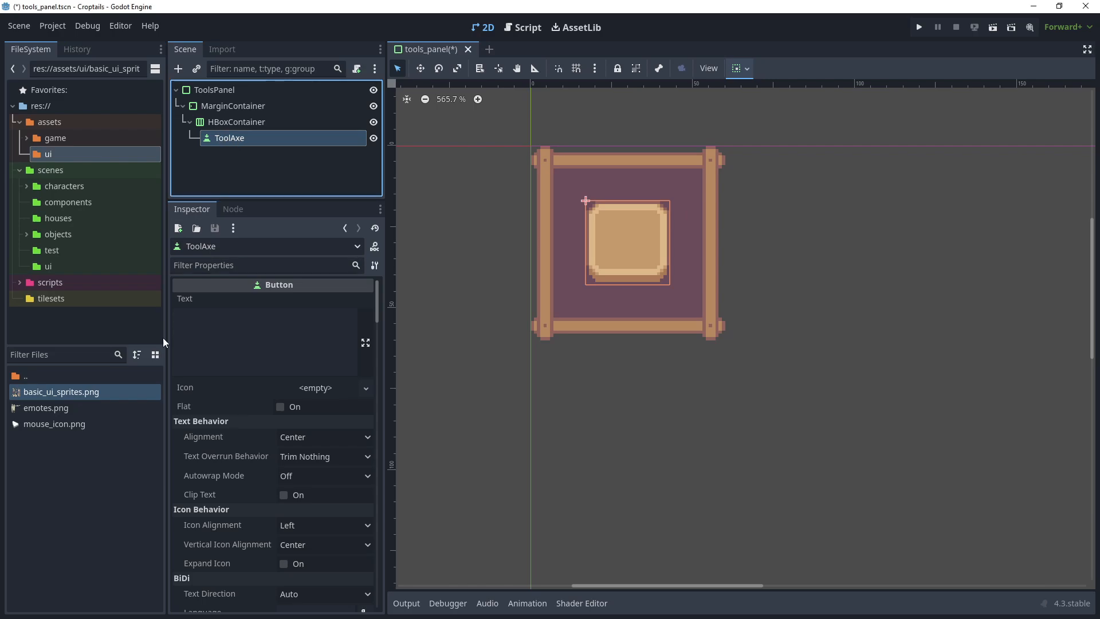
pyautogui.click(314, 388)
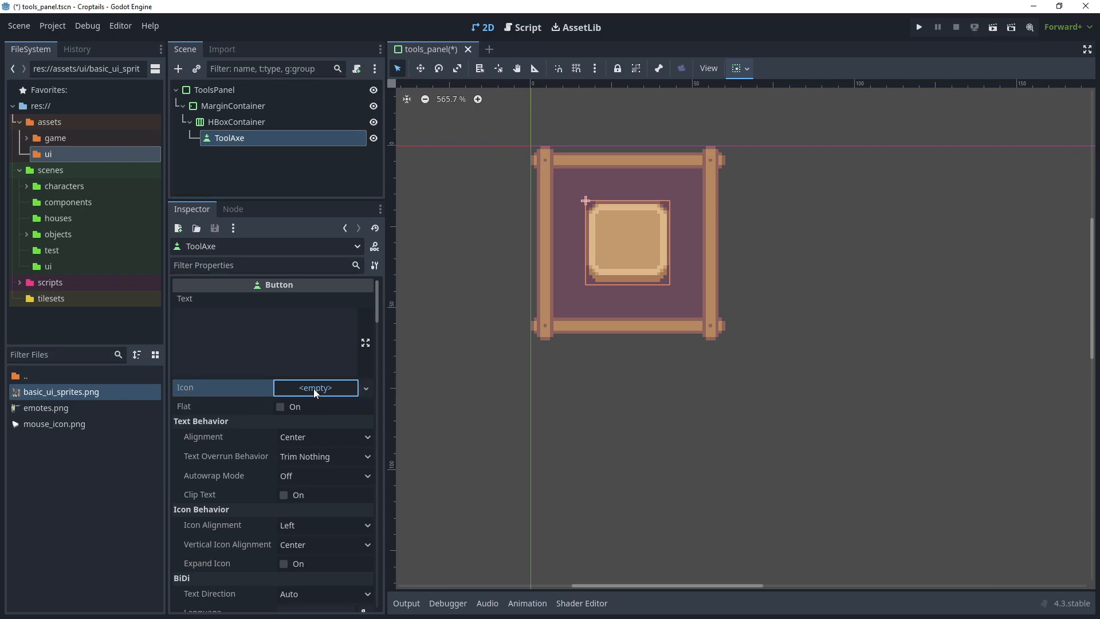
pyautogui.click(271, 412)
pyautogui.click(320, 387)
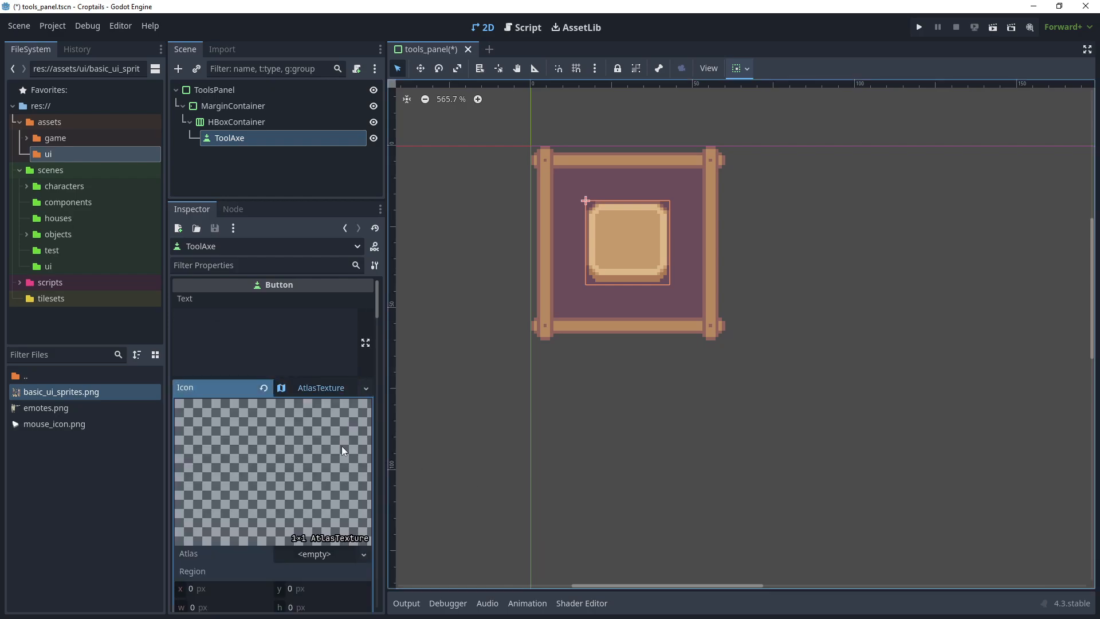
# Use basic_tools_and_materials.png from assets/game/objects as the atlas of ToolAxe's icon texture.
pyautogui.scroll(-4, 298, 359)
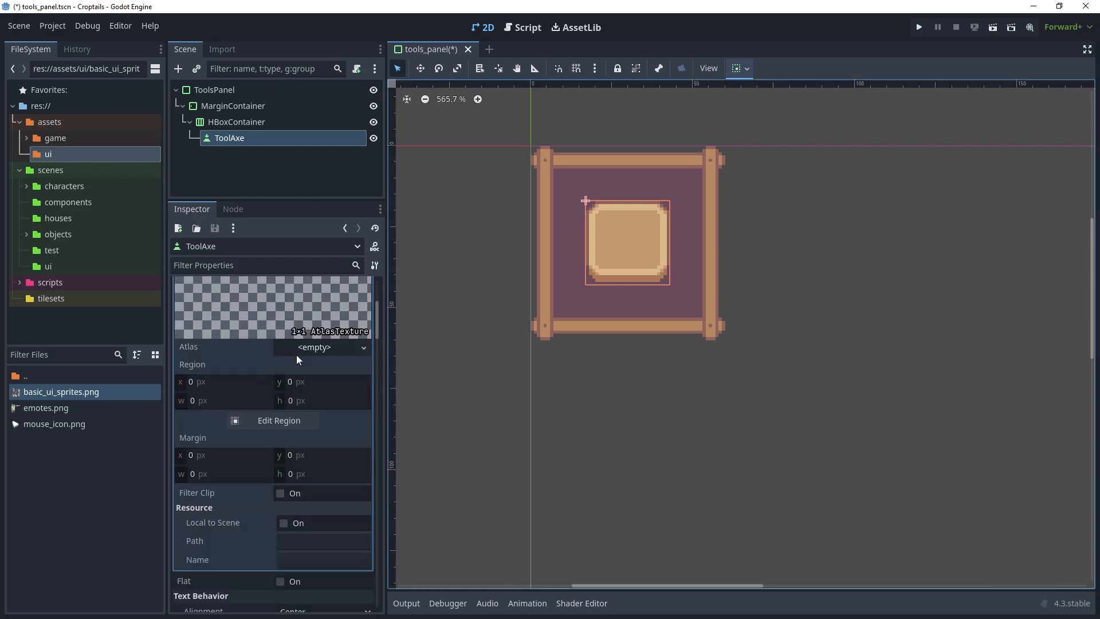
pyautogui.click(28, 137)
pyautogui.click(46, 155)
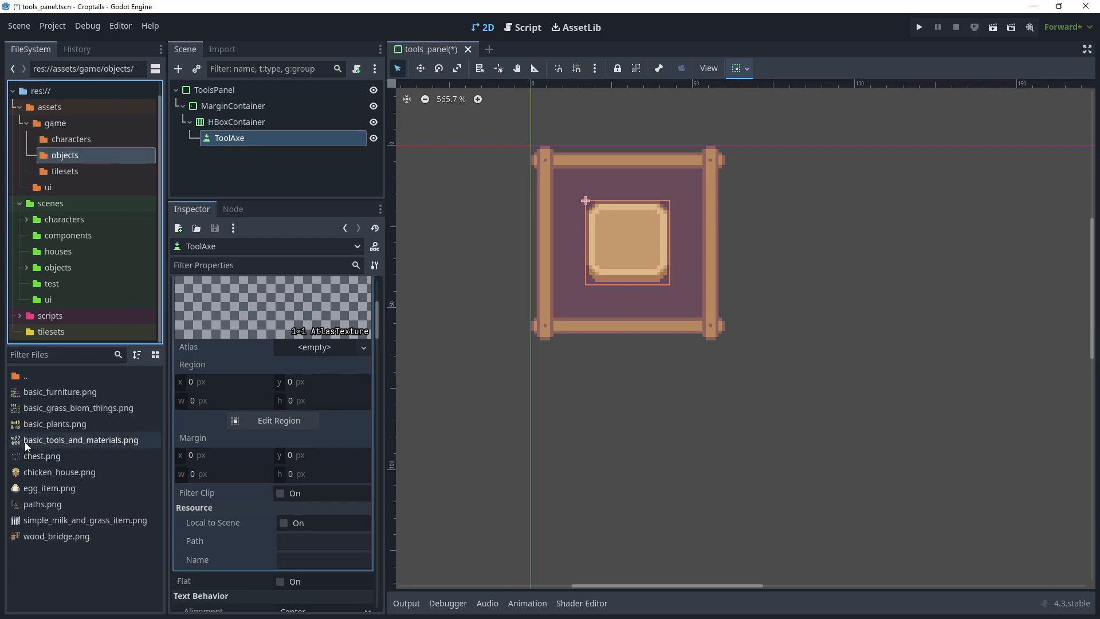
pyautogui.click(57, 441)
pyautogui.moveTo(57, 441); pyautogui.dragTo(294, 353)
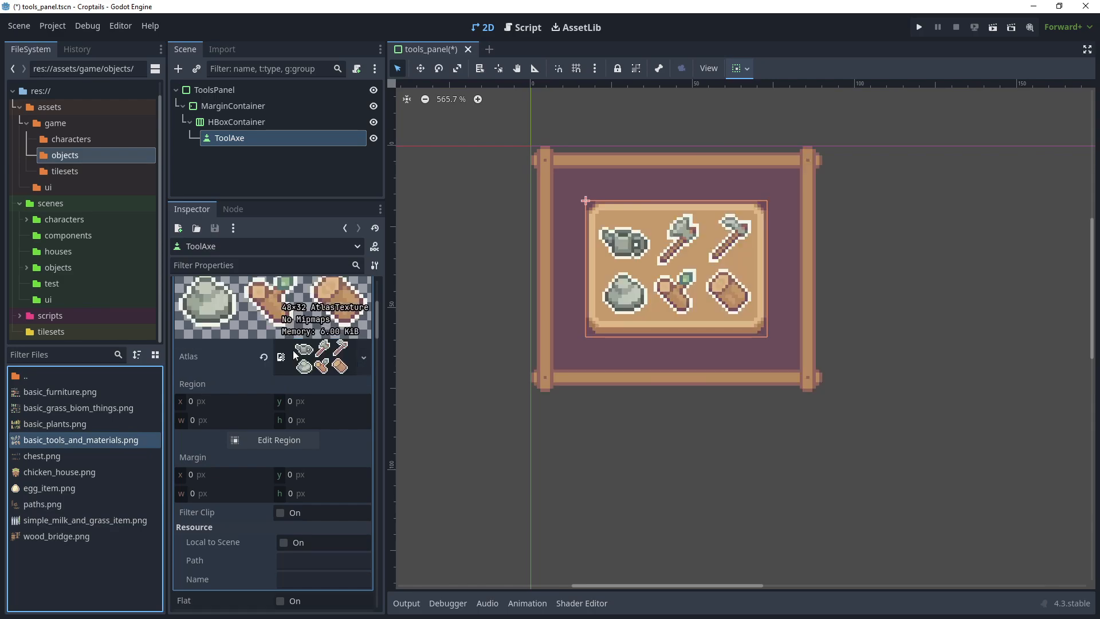
# Set the icon's atlas region to the 16 × 16 px axe sprite at x 16, y 0, using Grid Snap.
pyautogui.click(256, 441)
pyautogui.click(378, 169)
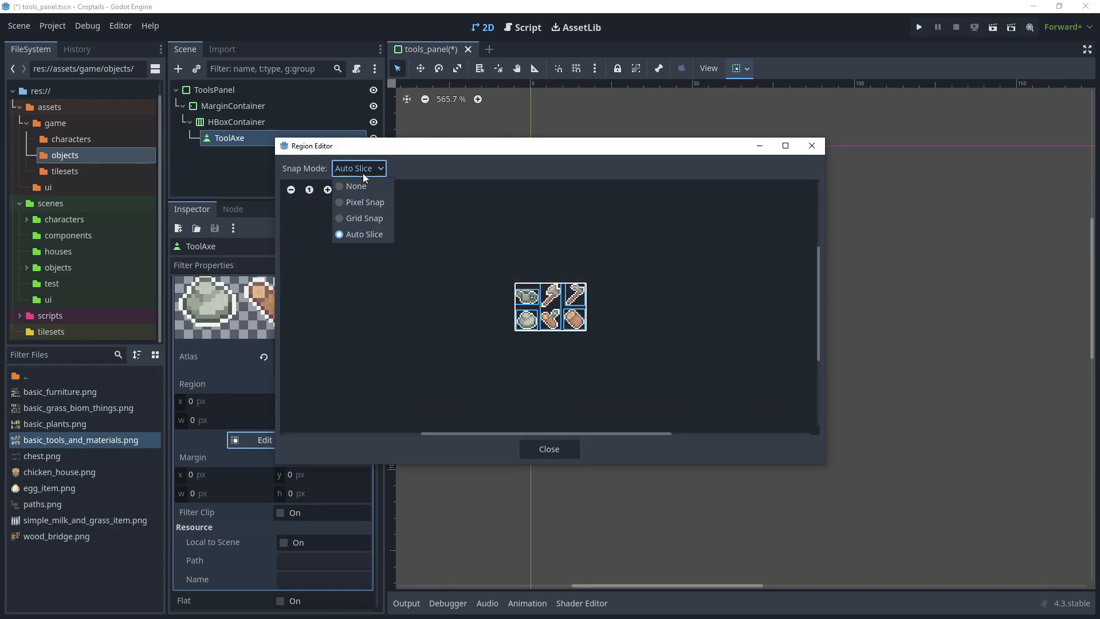
pyautogui.click(362, 217)
pyautogui.scroll(3, 551, 309)
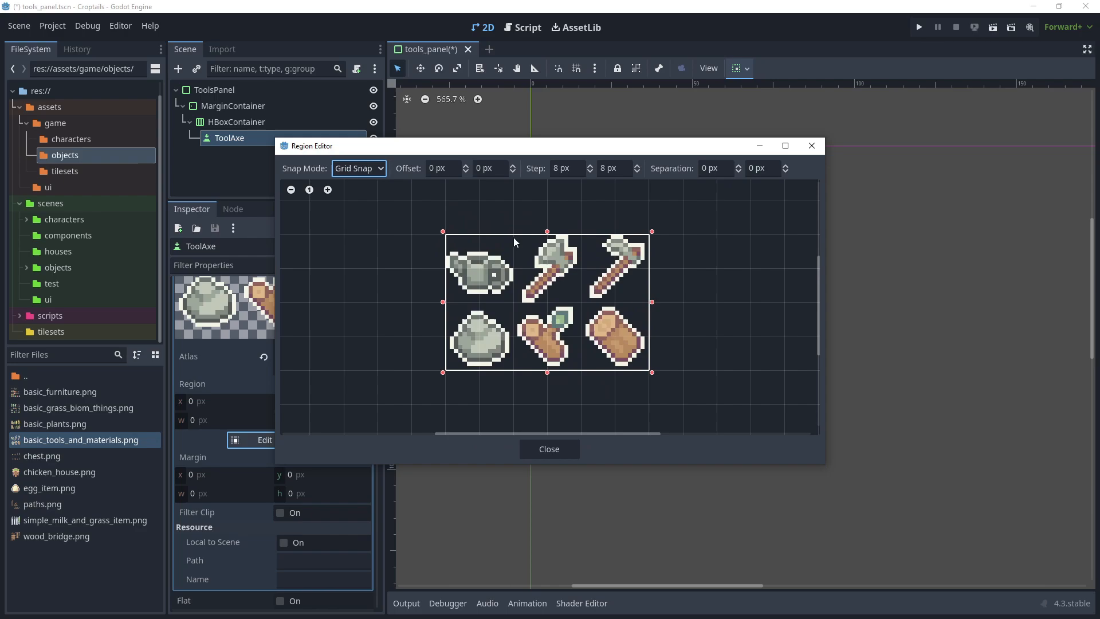
pyautogui.moveTo(513, 236); pyautogui.dragTo(579, 301)
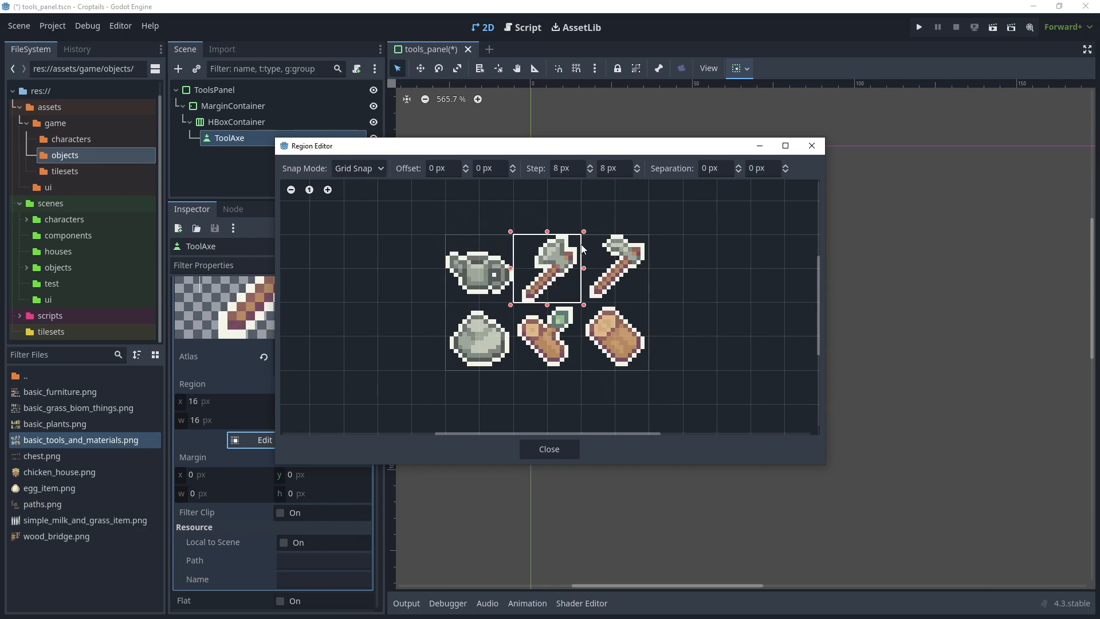
pyautogui.click(553, 449)
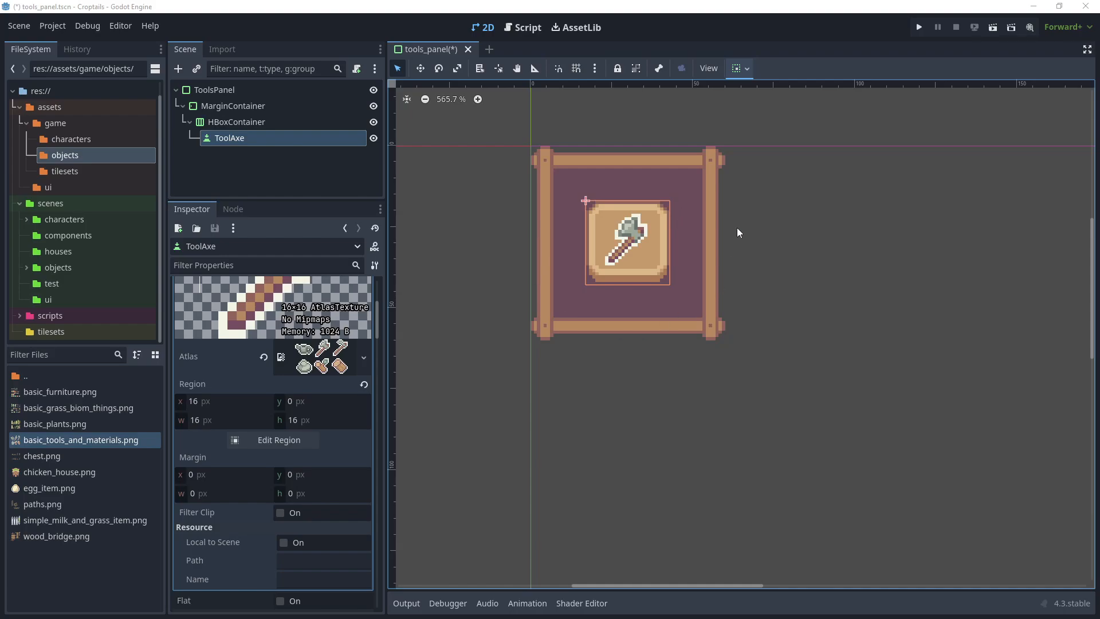
# Duplicate the ToolAxe button and rename the copy ToolTilling.
pyautogui.rightClick(233, 138)
pyautogui.click(274, 353)
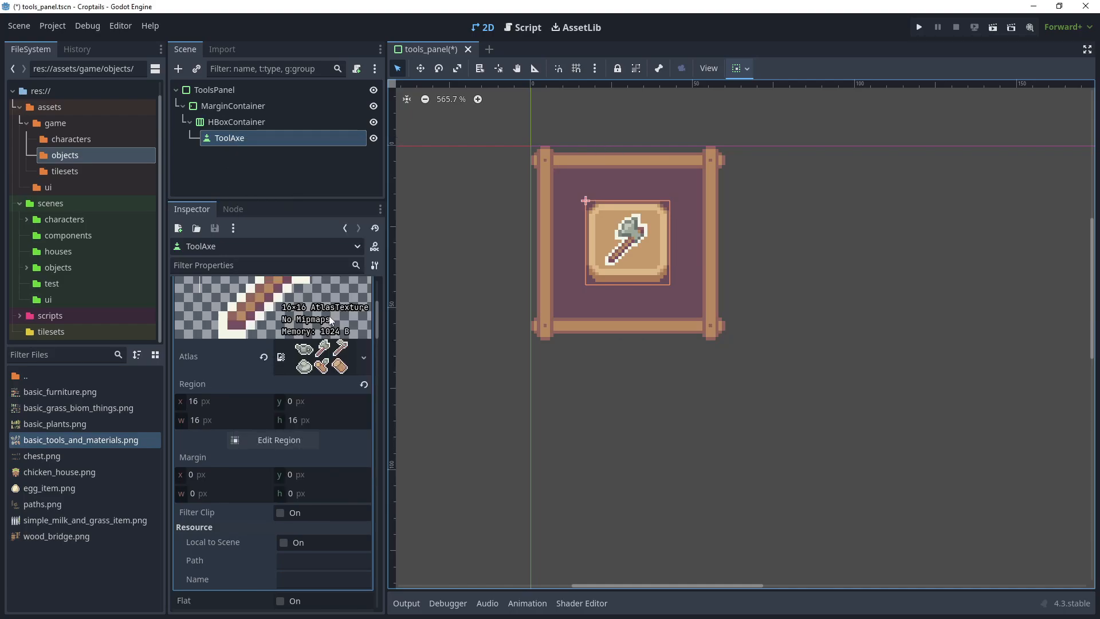
pyautogui.press('F2')
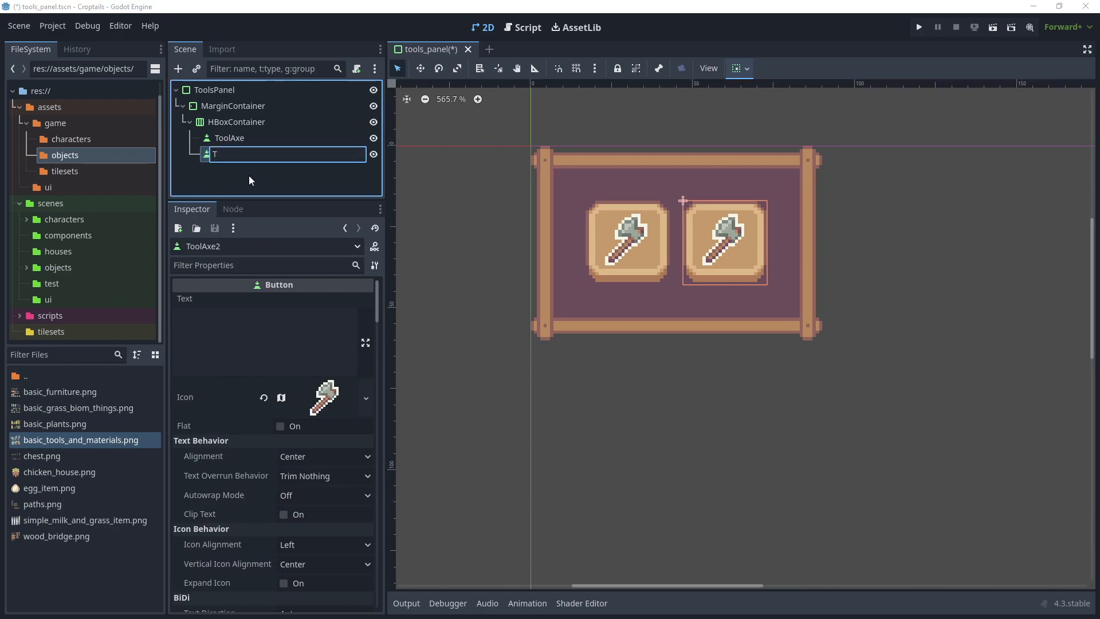
pyautogui.write('ToolTilling')
pyautogui.press('Return')
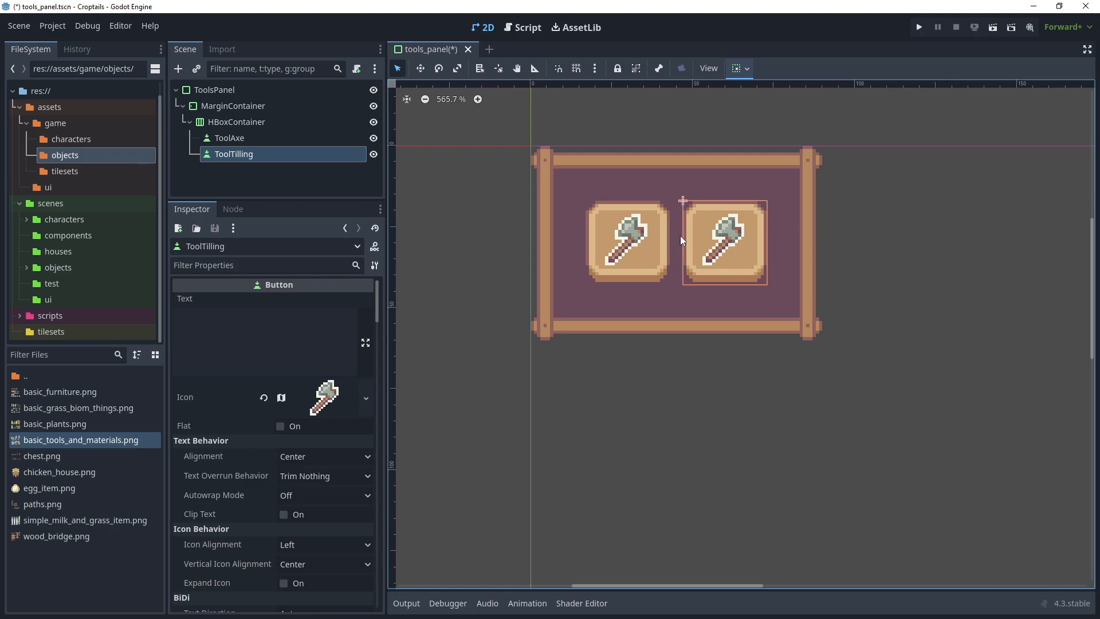
# Start making ToolTilling's icon recursively unique, with its AtlasTexture and CompressedTexture2D included.
pyautogui.rightClick(318, 401)
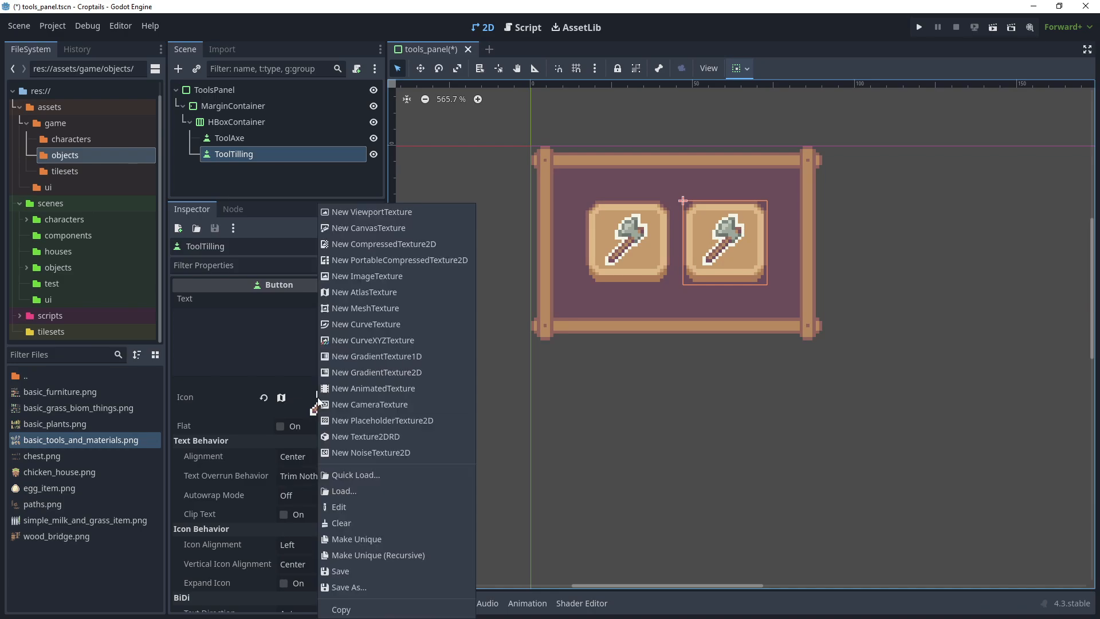
pyautogui.click(373, 553)
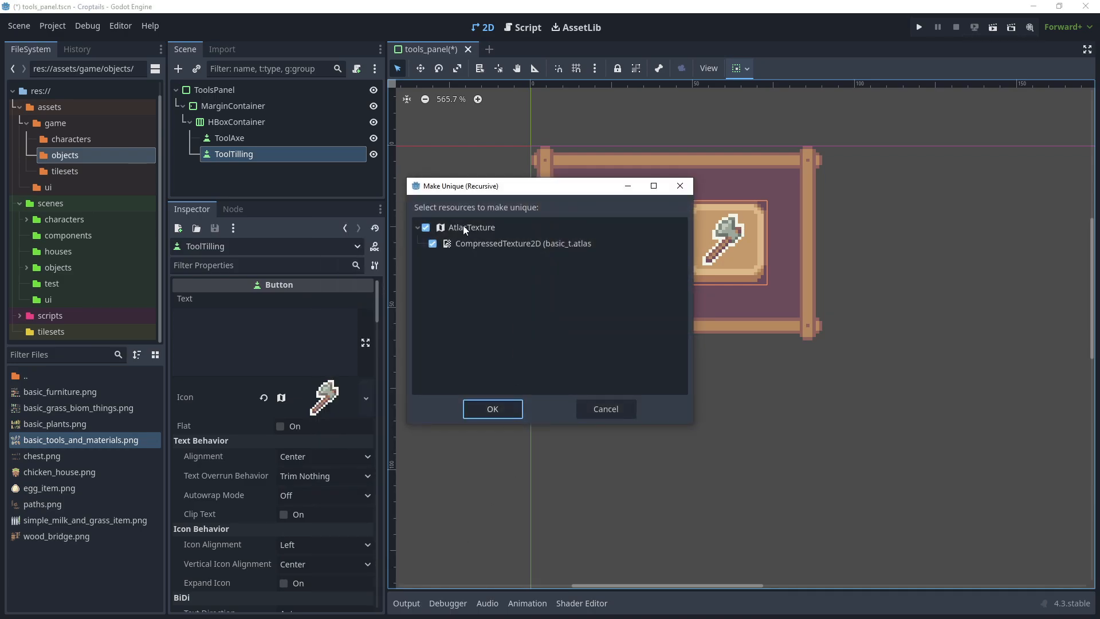
# Make ToolTilling's icon texture unique with its atlas region on the hoe sprite (x 32, y 0, 16×16 px), and save the scene.
pyautogui.click(493, 408)
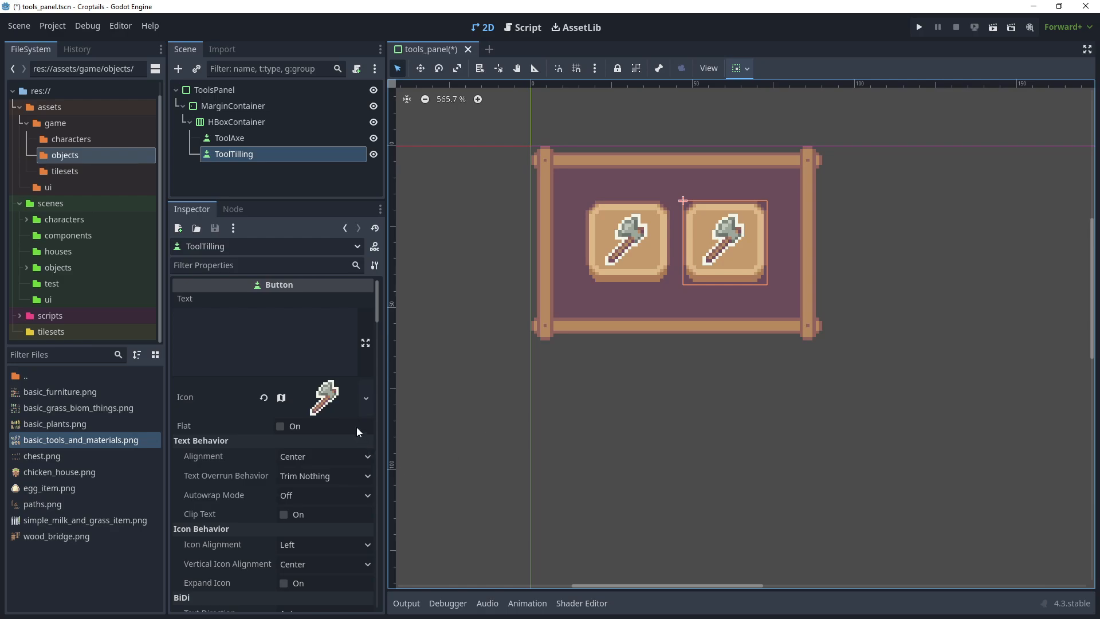
pyautogui.click(304, 397)
pyautogui.scroll(-1, 254, 473)
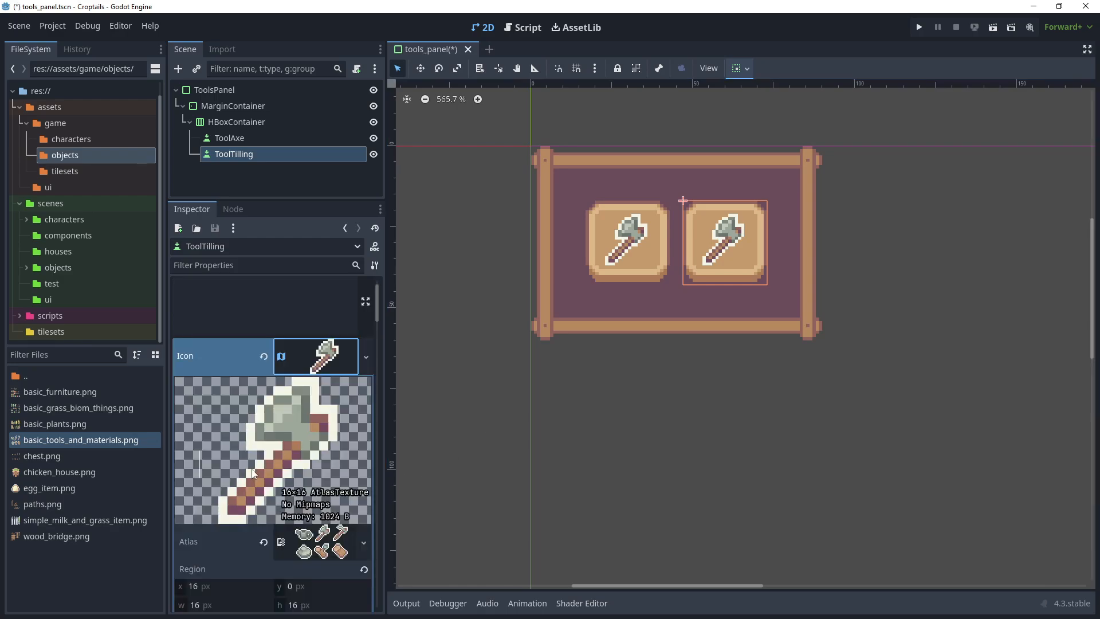
pyautogui.scroll(-3, 254, 473)
pyautogui.click(276, 543)
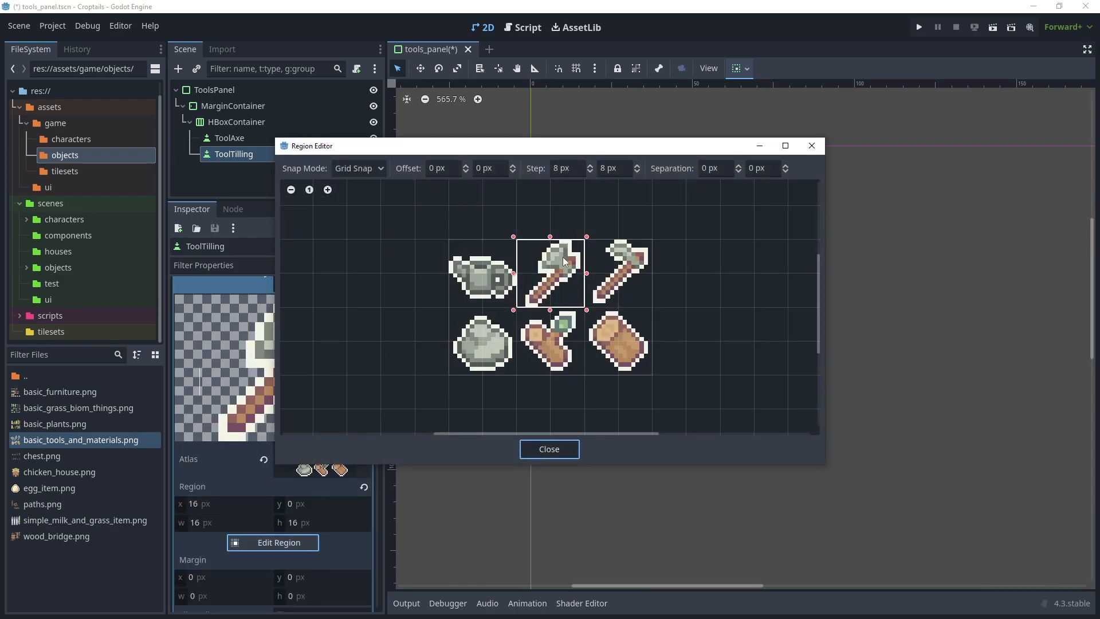
pyautogui.moveTo(587, 241); pyautogui.dragTo(645, 302)
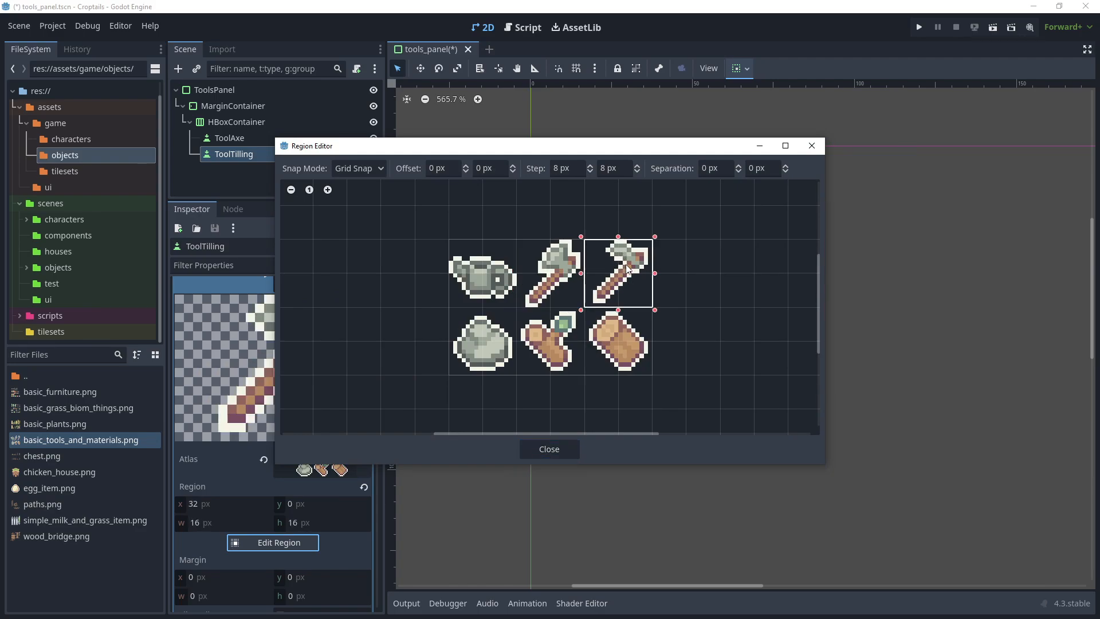
pyautogui.click(558, 451)
pyautogui.hotkey('ctrl', 's')
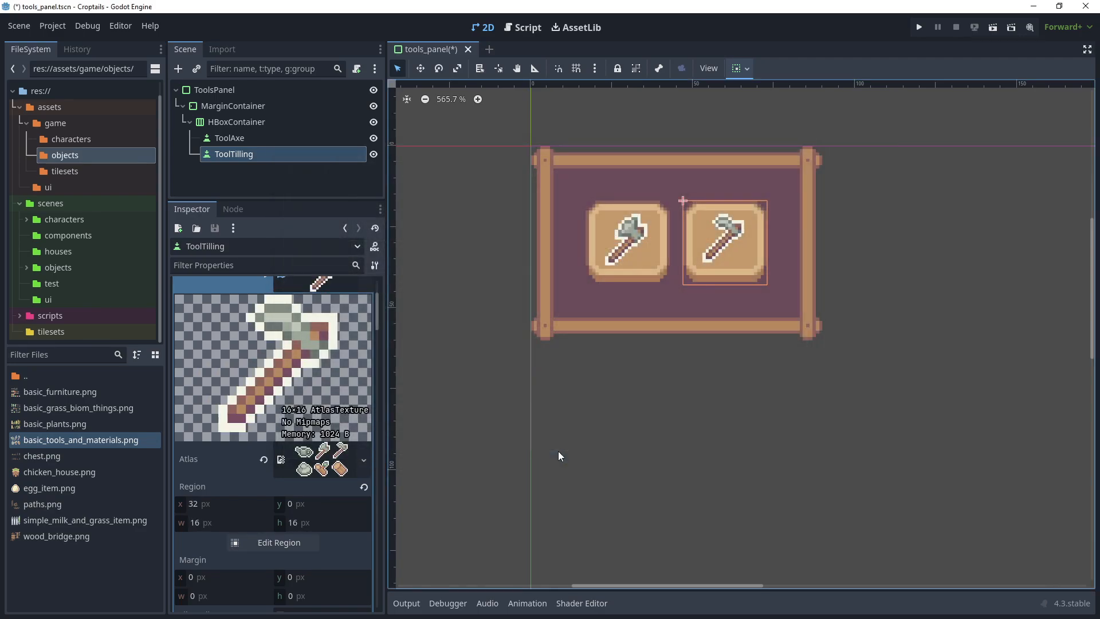
# Check the theme's MarginContainer margins and enable the left, top, right and bottom margin overrides on the MarginContainer node.
pyautogui.click(633, 168)
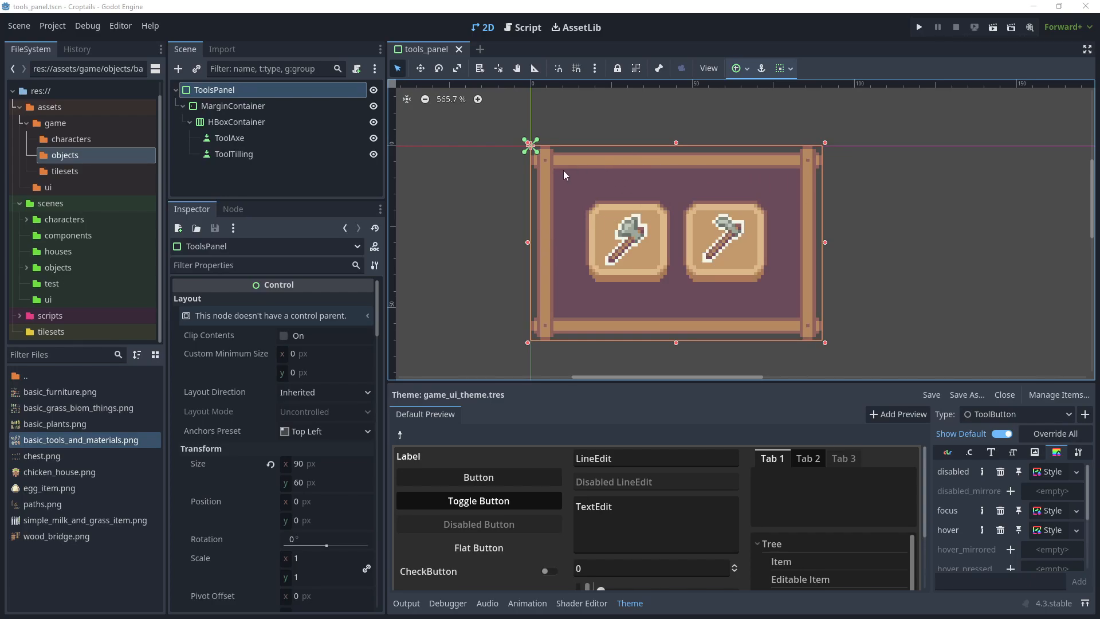
pyautogui.click(1025, 415)
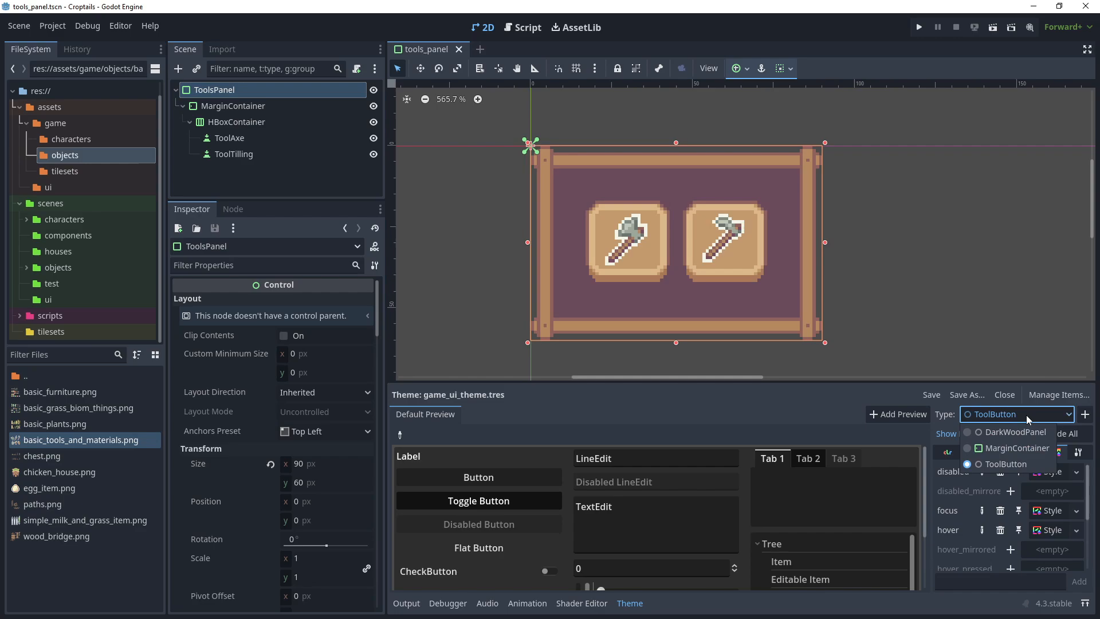
pyautogui.click(1004, 448)
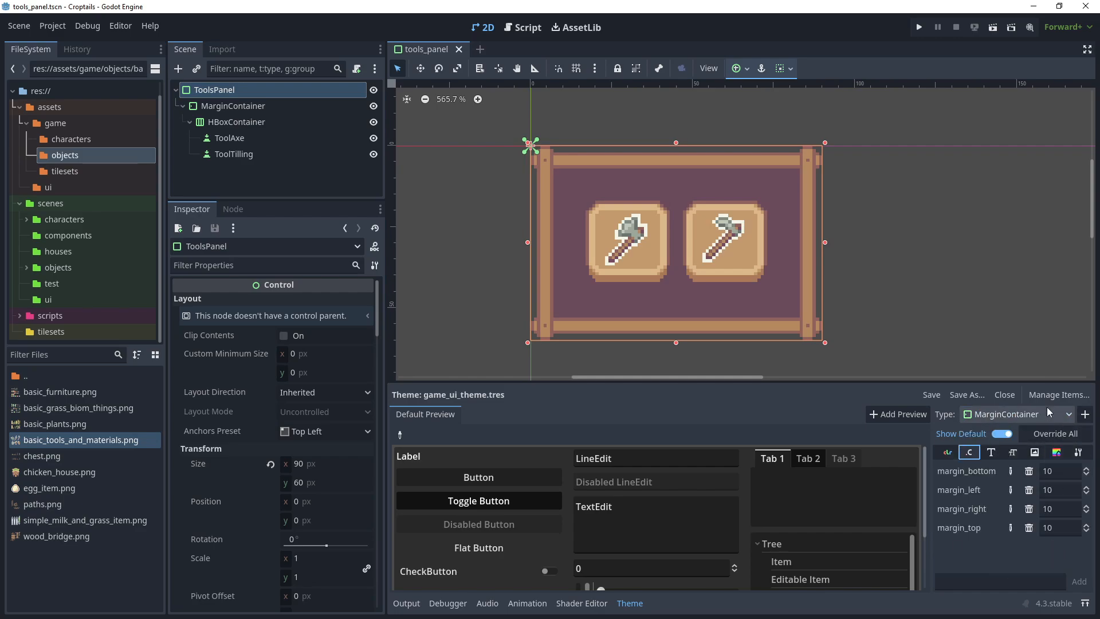
pyautogui.click(228, 105)
pyautogui.scroll(5, 223, 318)
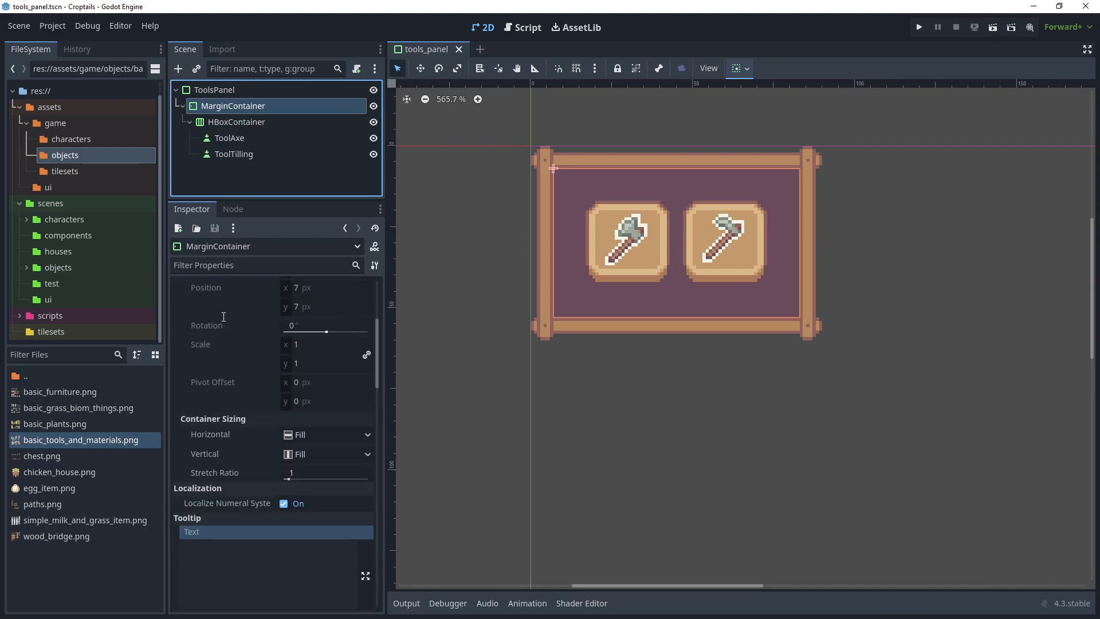
pyautogui.scroll(-5, 228, 321)
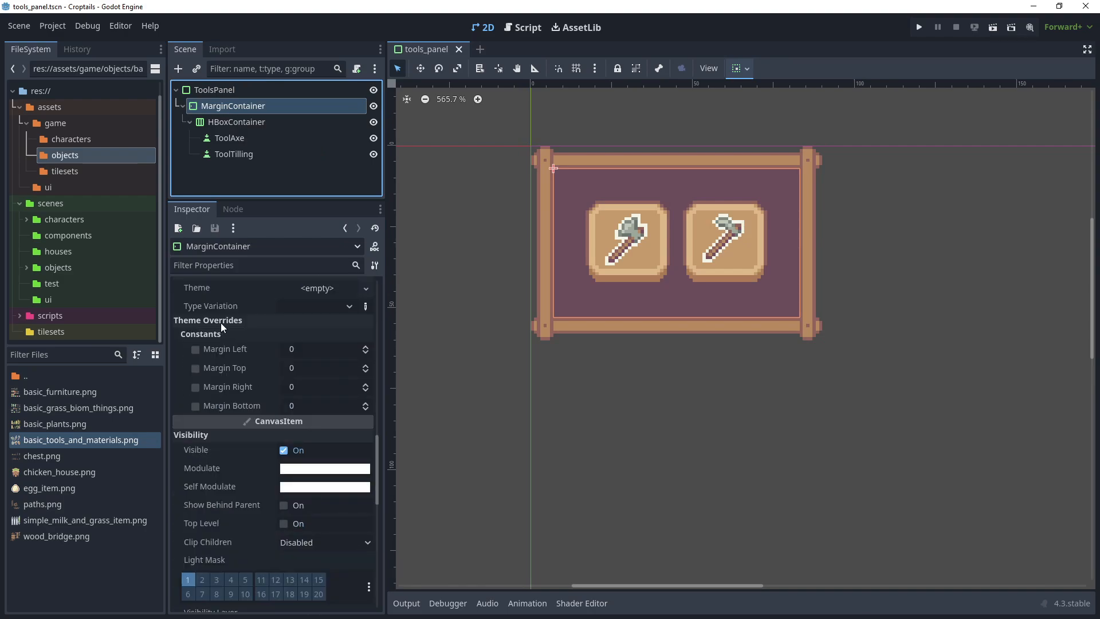
pyautogui.click(195, 350)
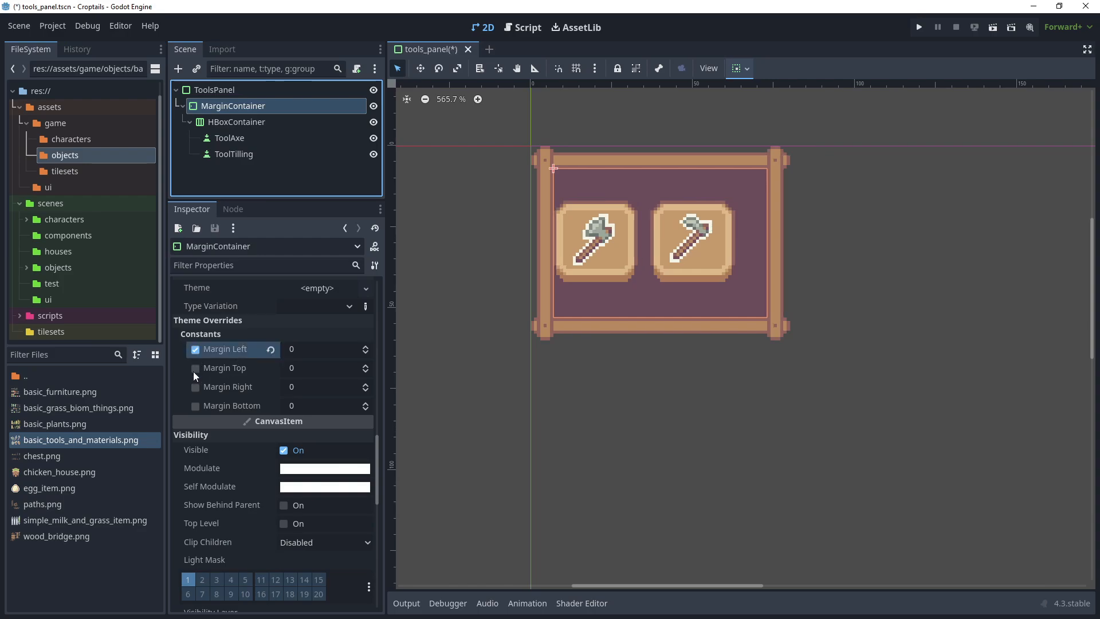
pyautogui.click(195, 368)
pyautogui.click(195, 387)
pyautogui.click(195, 406)
# Set the MarginContainer's left, top, right and bottom margin overrides to 4 each.
pyautogui.click(299, 348)
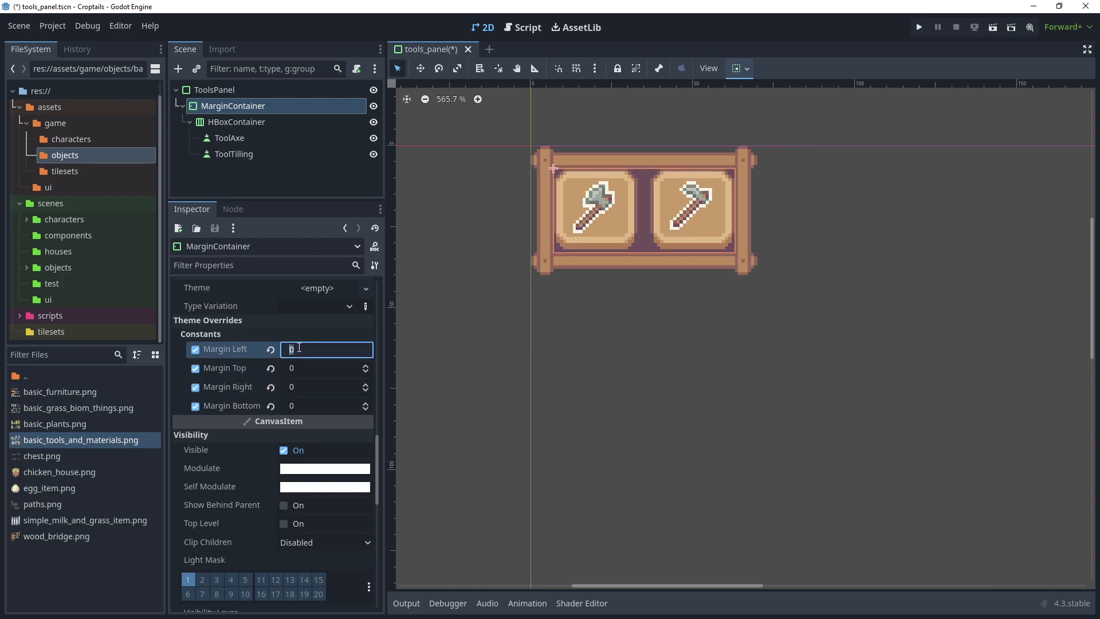
pyautogui.write('4')
pyautogui.click(301, 367)
pyautogui.write('4')
pyautogui.click(299, 386)
pyautogui.write('4')
pyautogui.click(297, 405)
pyautogui.write('4')
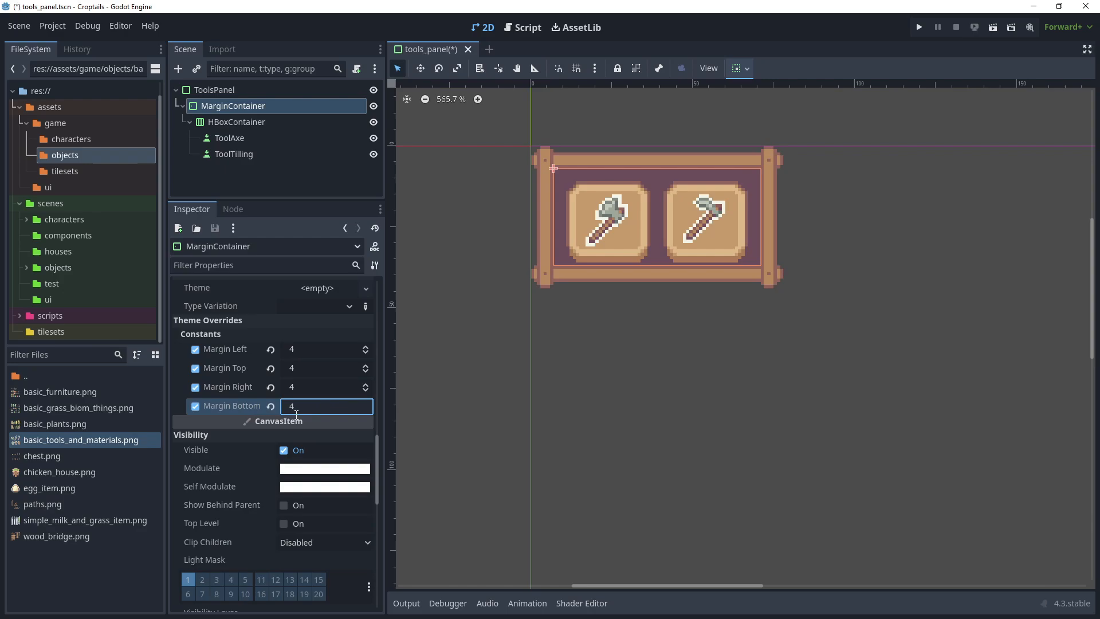
pyautogui.press('Tab')
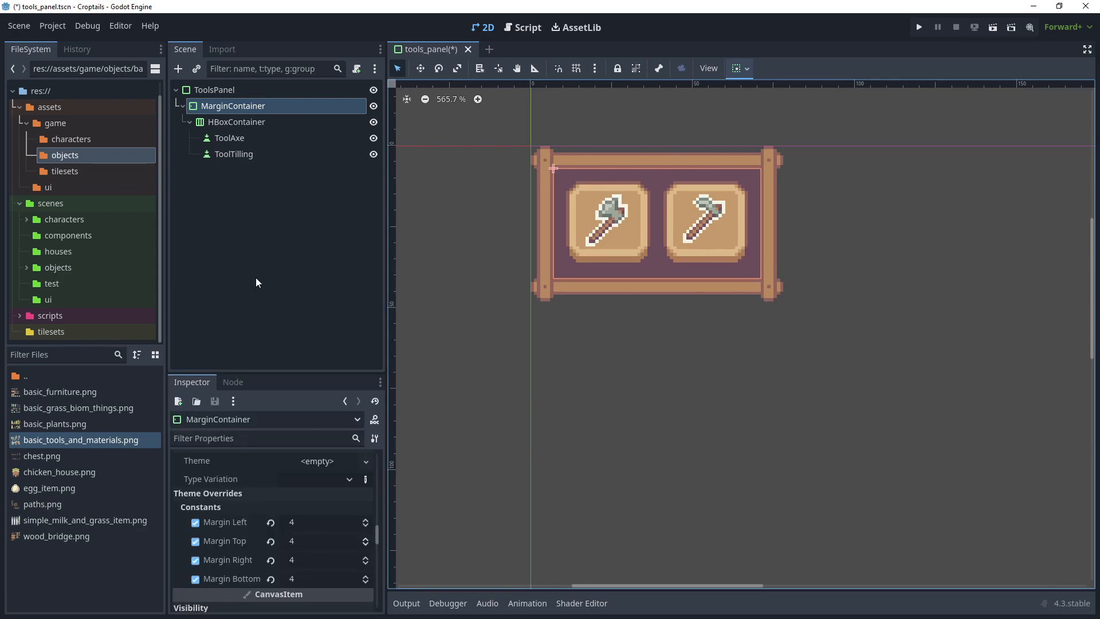
# Duplicate the ToolTilling button and rename the copy ToolWateringCan.
pyautogui.rightClick(232, 152)
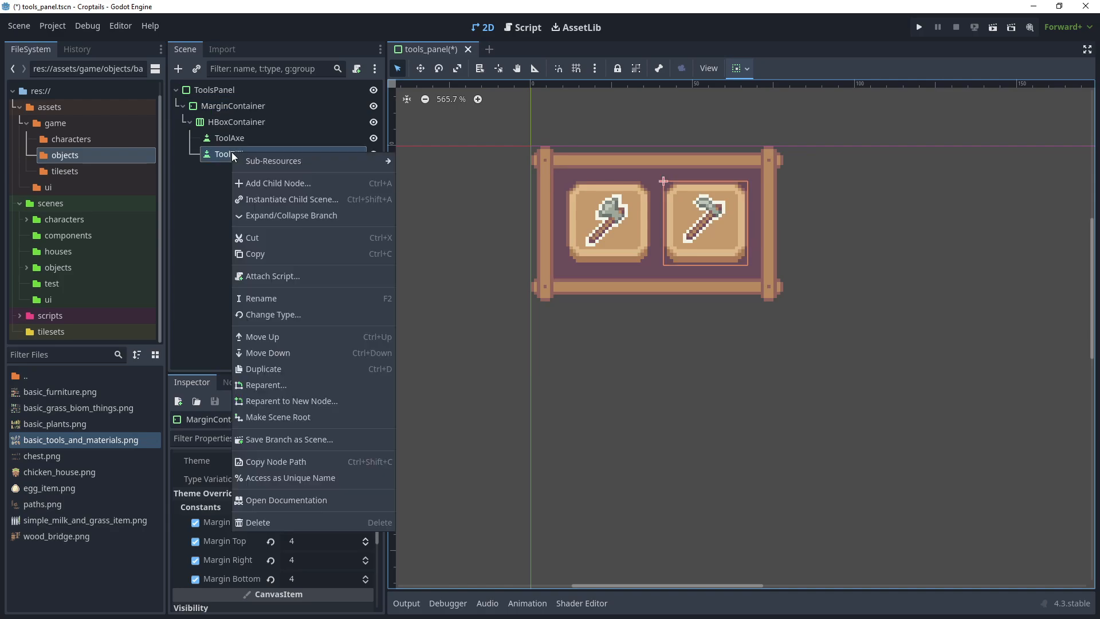
pyautogui.click(285, 369)
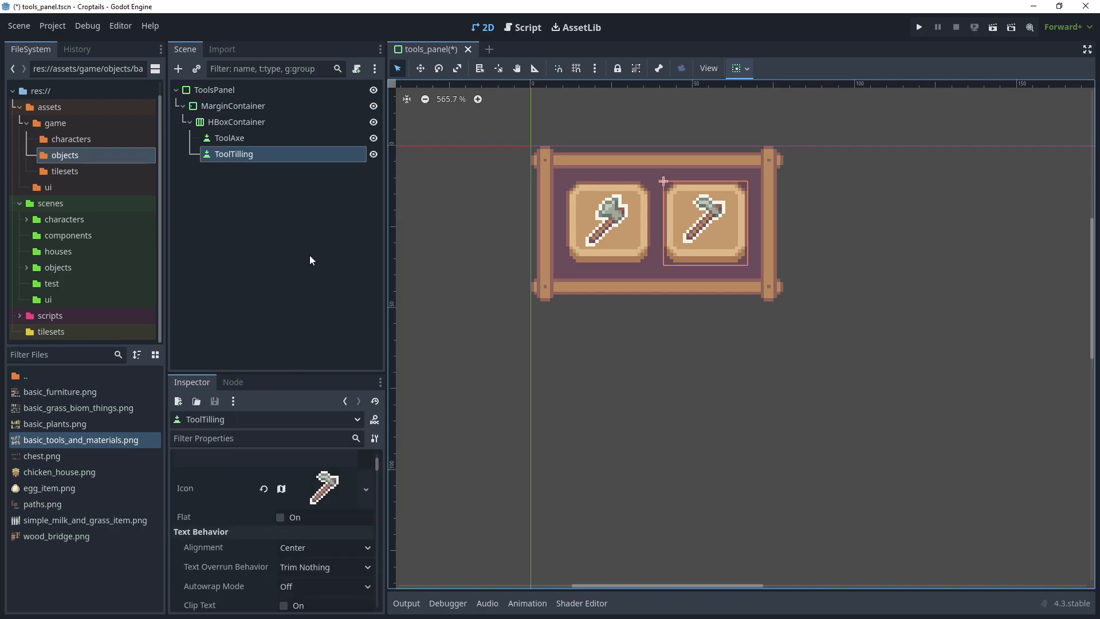
pyautogui.doubleClick(262, 170)
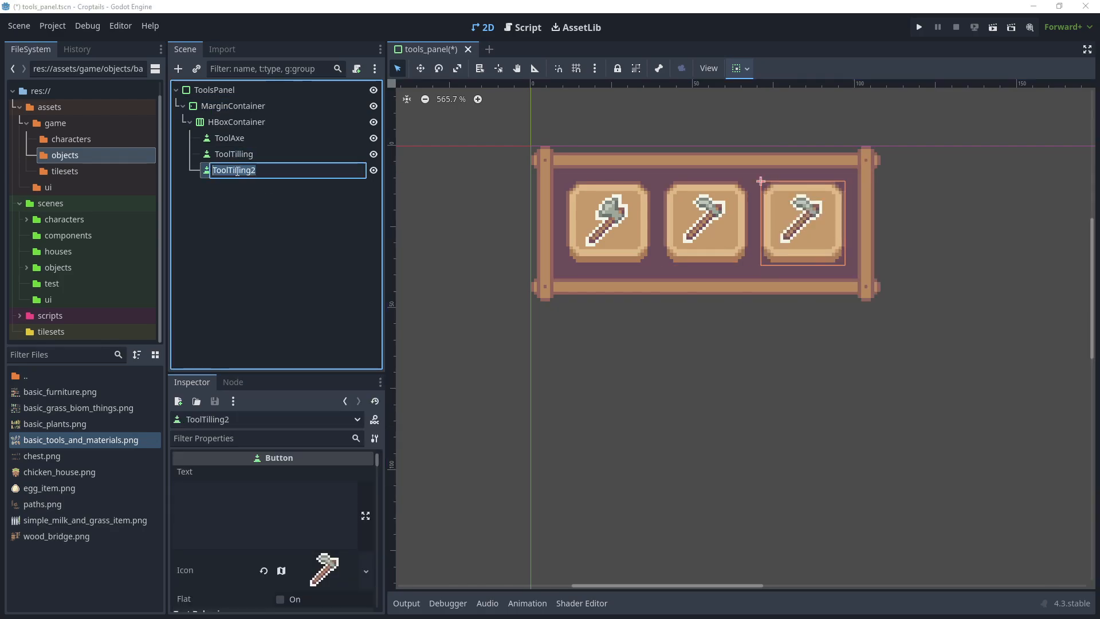
pyautogui.write('ToolWateringCan')
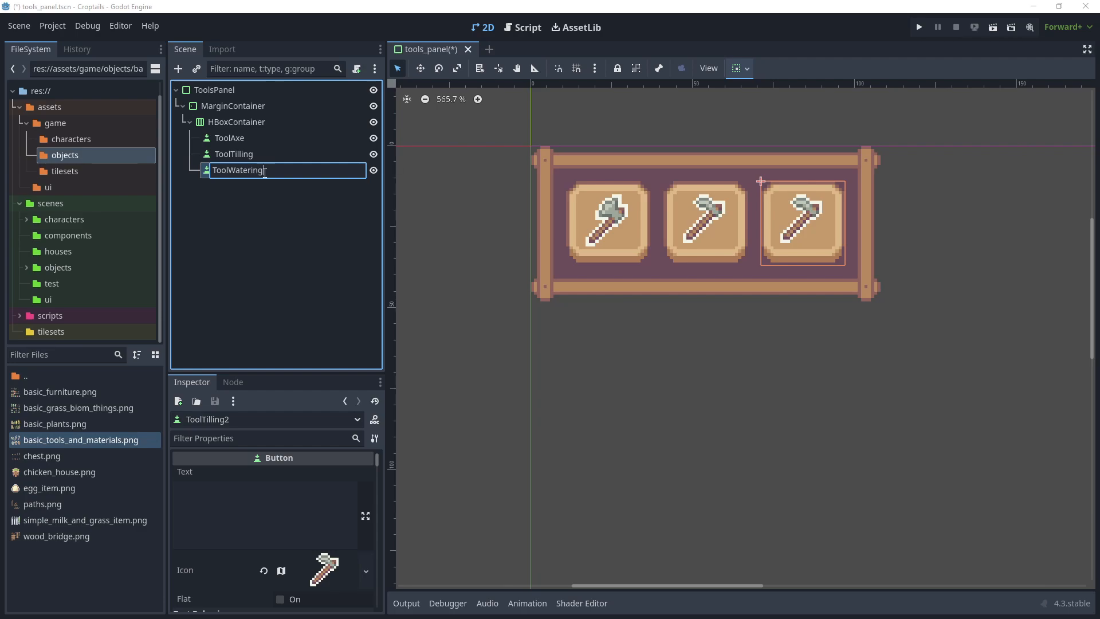
pyautogui.press('Return')
# Make ToolWateringCan's icon texture unique recursively and set its atlas region to the 16 px wide watering can sprite.
pyautogui.rightClick(312, 407)
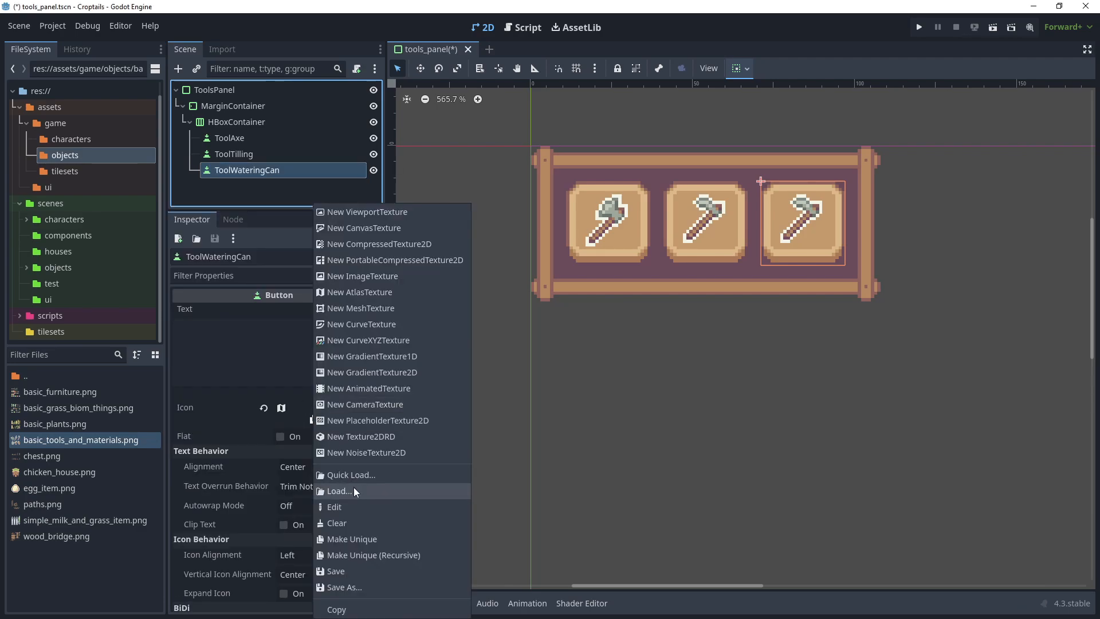
pyautogui.click(394, 555)
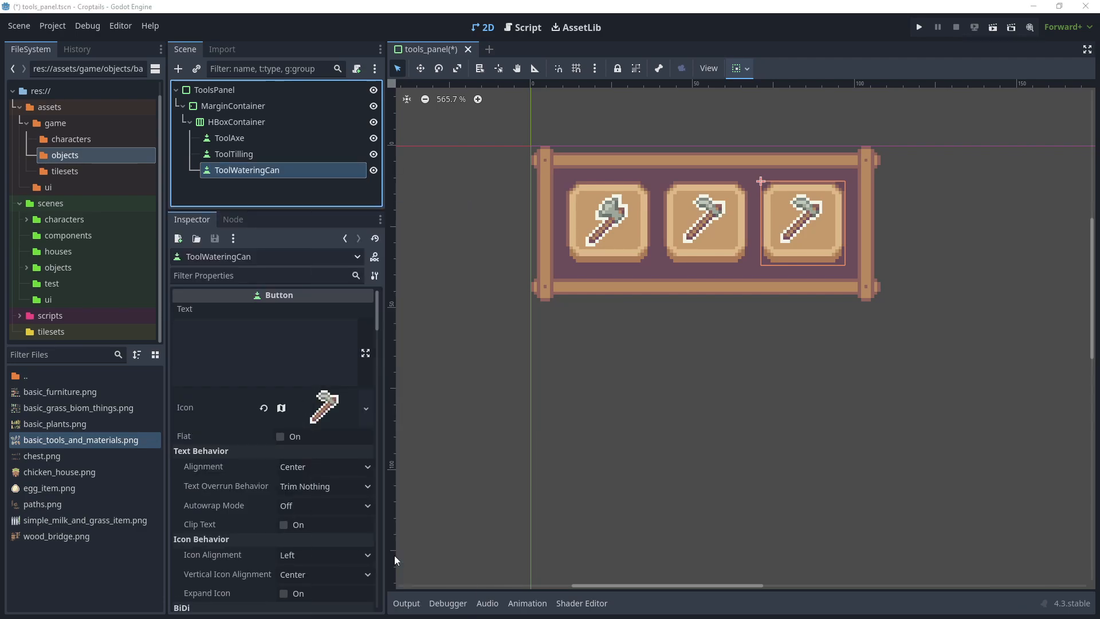
pyautogui.click(489, 407)
pyautogui.click(323, 407)
pyautogui.scroll(-6, 229, 473)
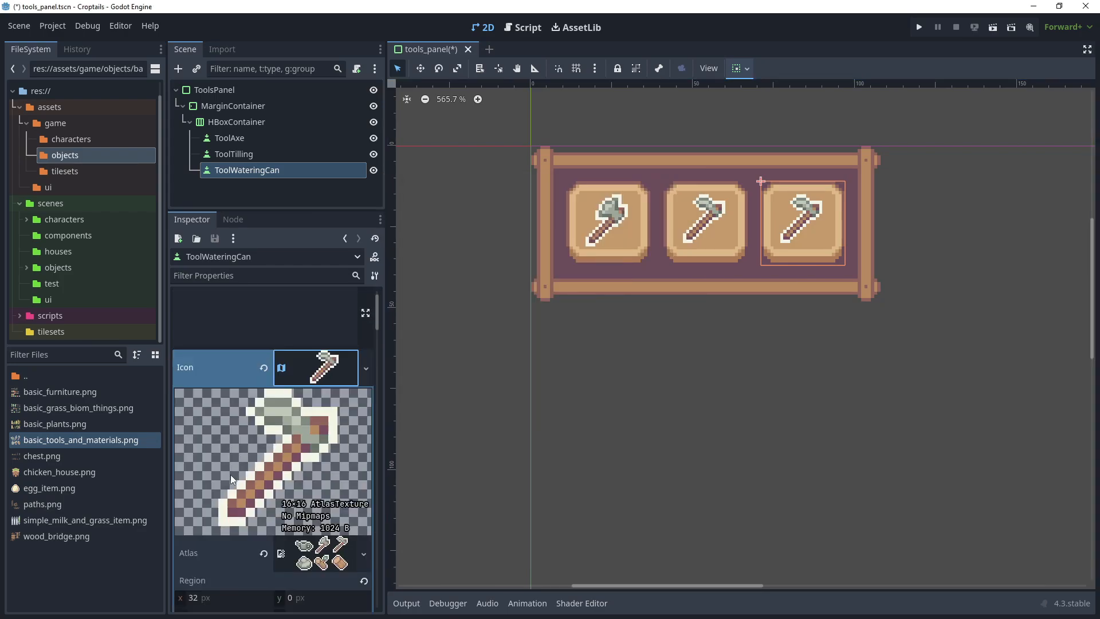
pyautogui.click(267, 439)
pyautogui.moveTo(450, 240); pyautogui.dragTo(514, 304)
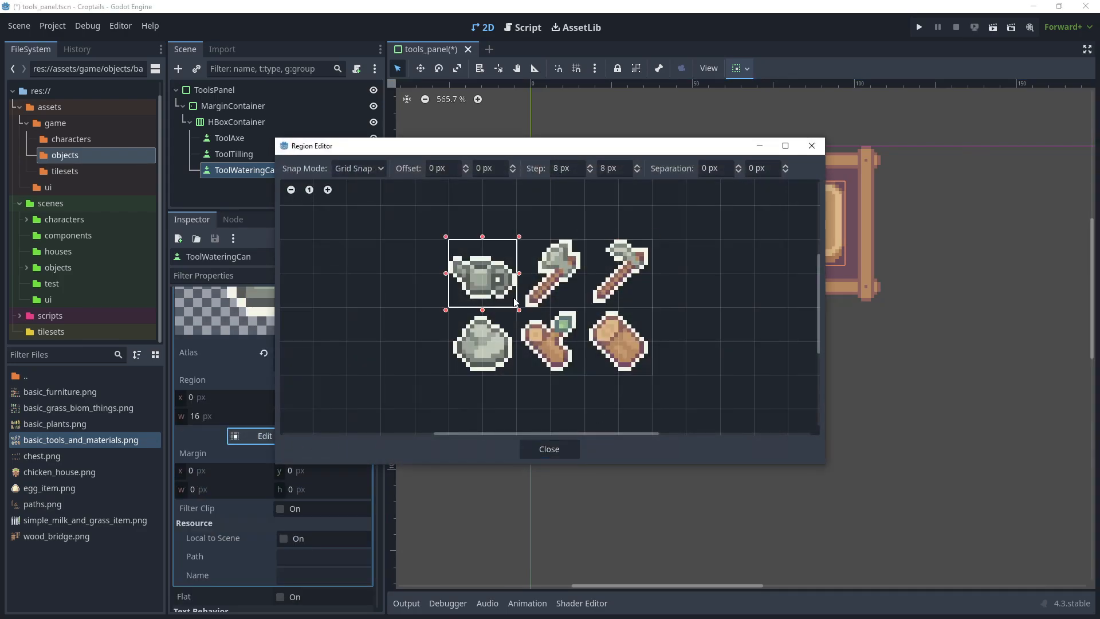
pyautogui.click(550, 449)
# Duplicate the ToolWateringCan button and rename the copy ToolCorn.
pyautogui.moveTo(270, 363); pyautogui.dragTo(271, 365)
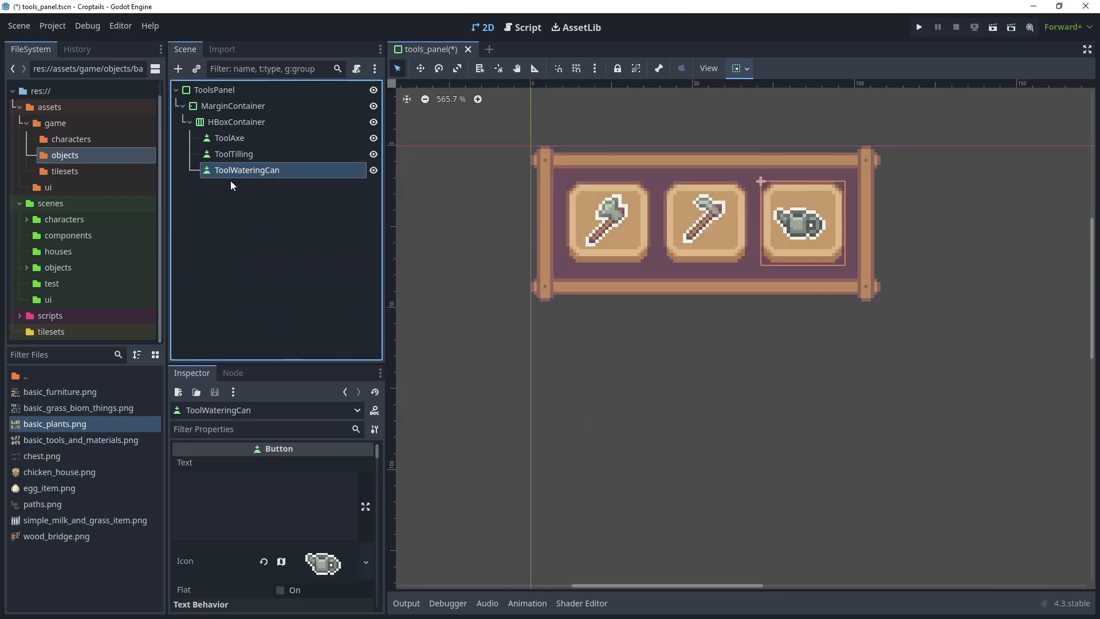
pyautogui.rightClick(246, 171)
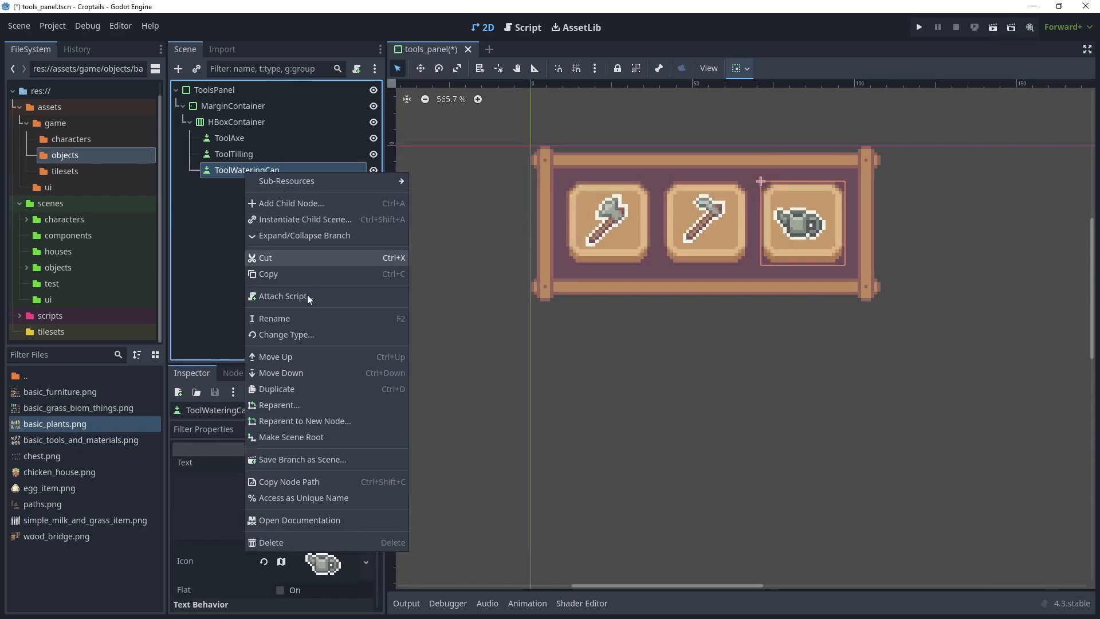
pyautogui.click(285, 390)
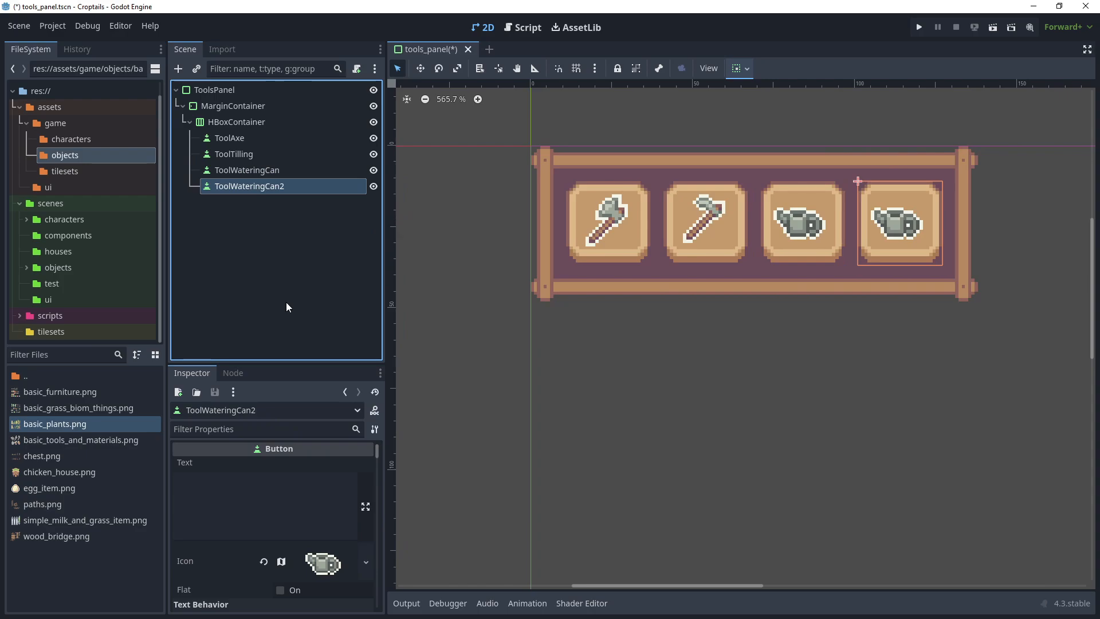
pyautogui.press('F2')
pyautogui.write('ToolCorn')
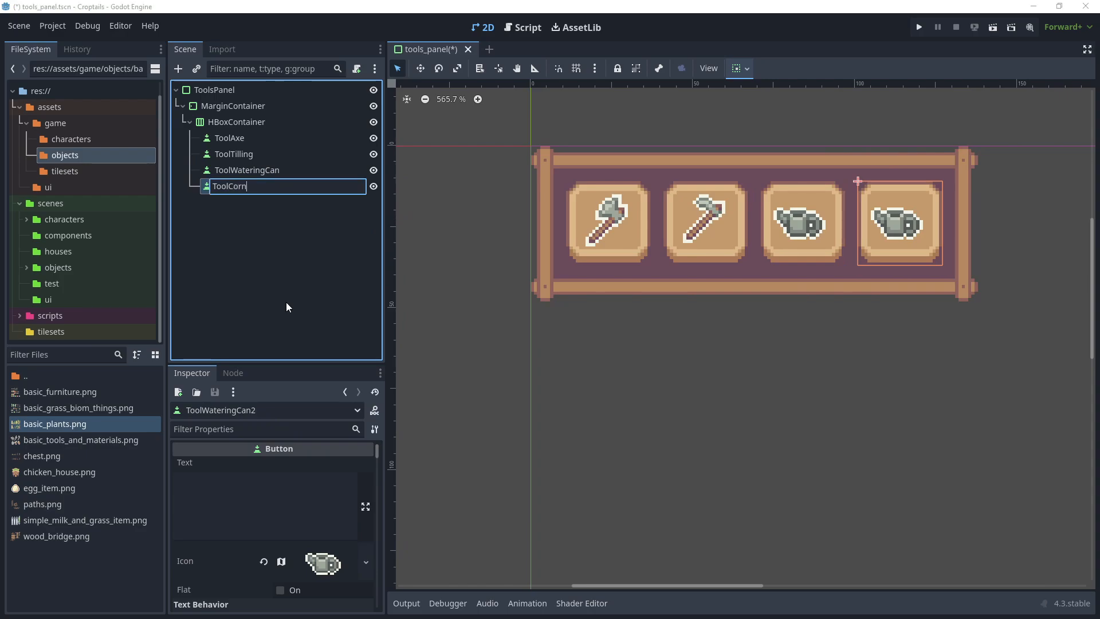
pyautogui.press('Return')
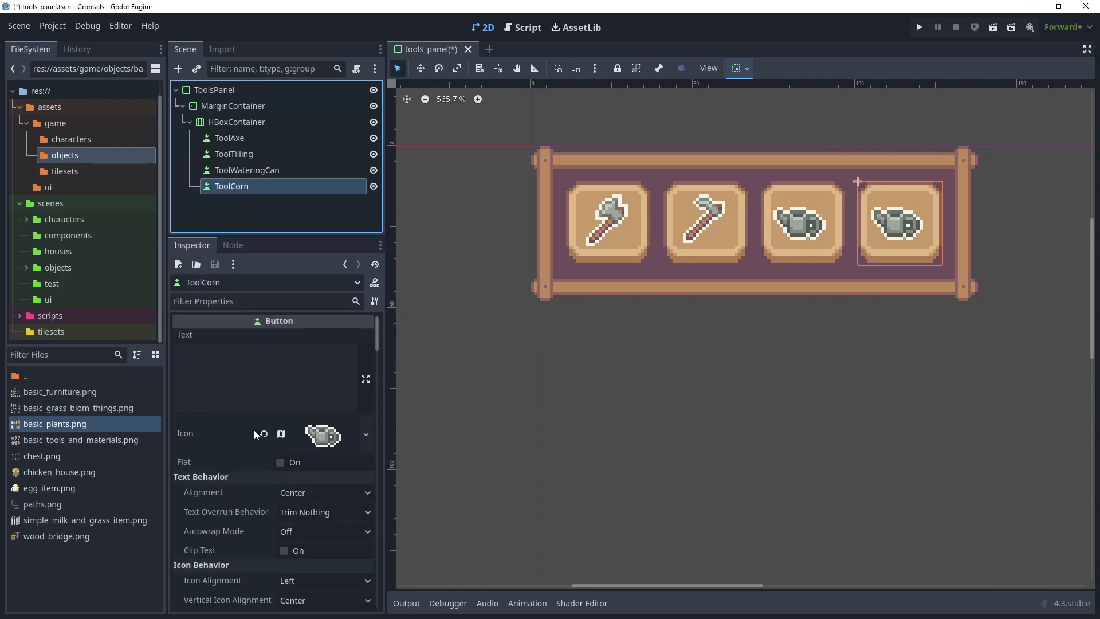
# Replace ToolCorn's icon with a new AtlasTexture that uses basic_plants.png from the game objects folder as its atlas.
pyautogui.click(264, 433)
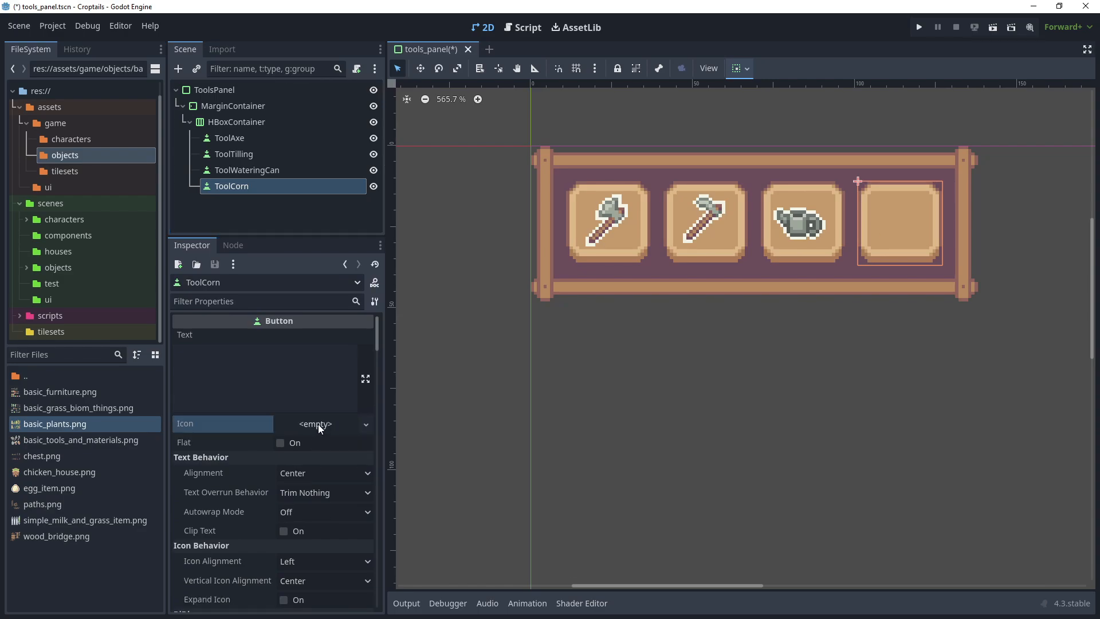
pyautogui.click(317, 423)
pyautogui.click(277, 416)
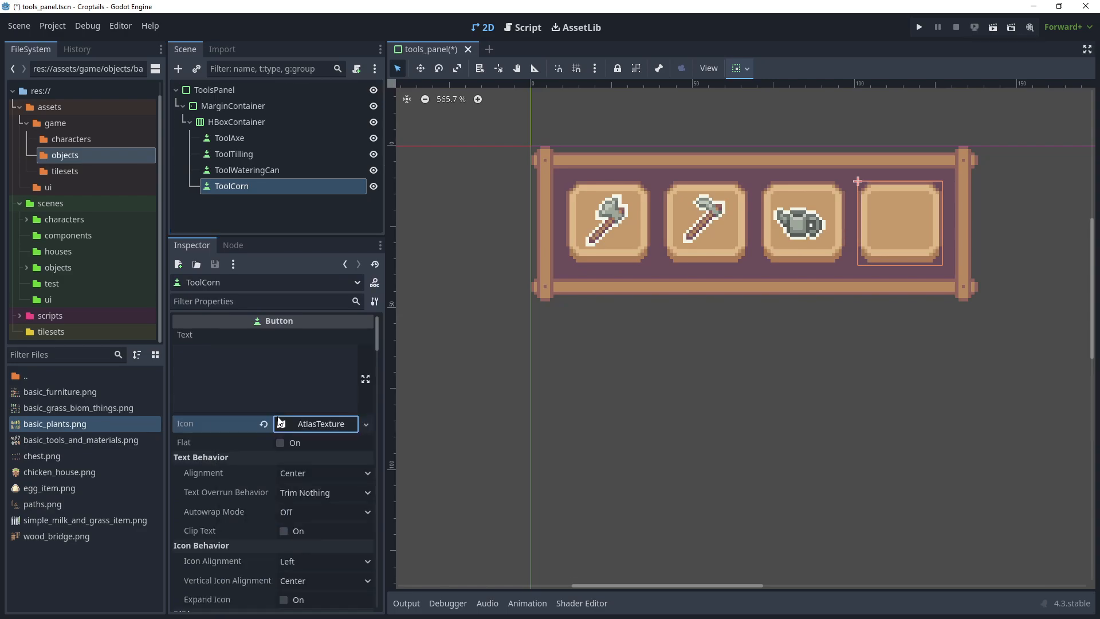
pyautogui.click(285, 424)
pyautogui.click(57, 122)
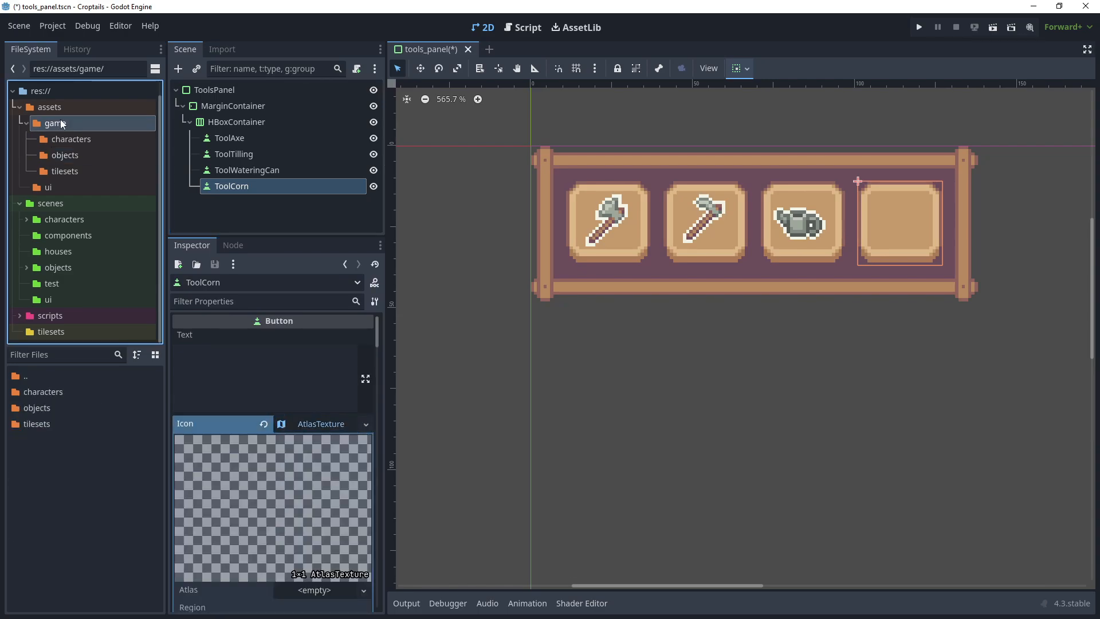
pyautogui.click(68, 155)
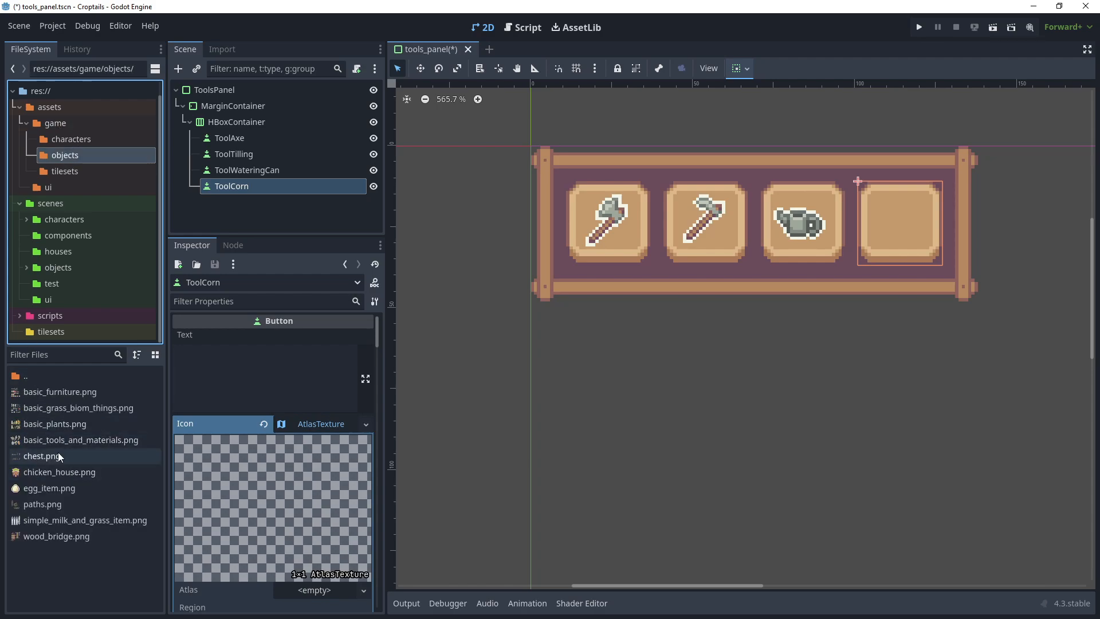
pyautogui.moveTo(54, 423); pyautogui.dragTo(300, 597)
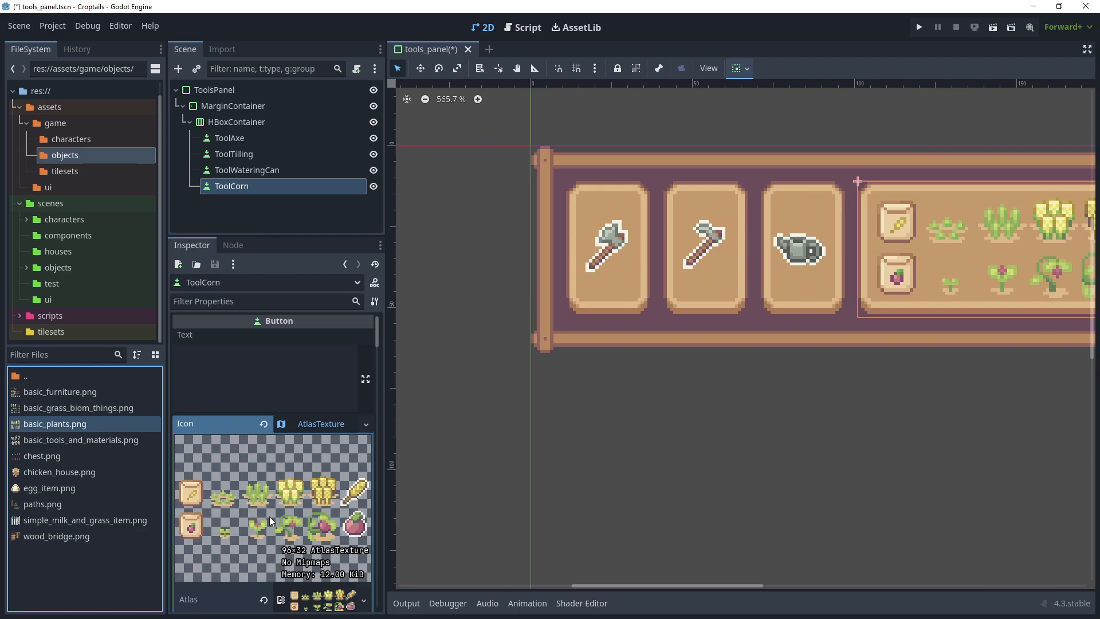
# Set ToolCorn's atlas region to the corn seed packet sprite at x 0, y 0, sized 16×16 px.
pyautogui.scroll(-5, 268, 515)
pyautogui.click(261, 461)
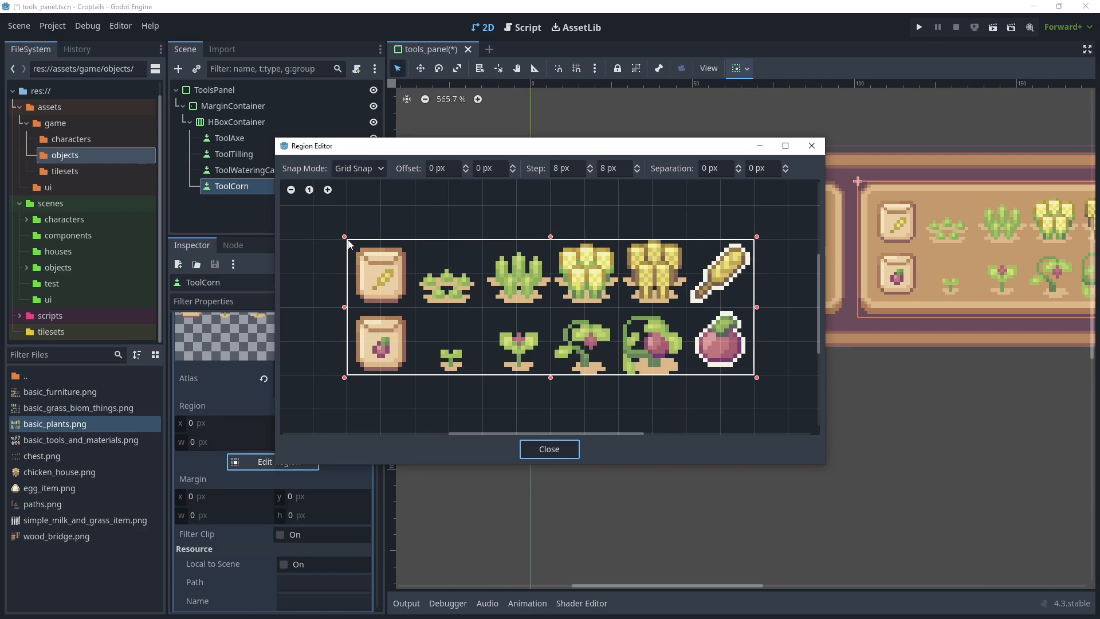
pyautogui.moveTo(352, 248); pyautogui.dragTo(408, 302)
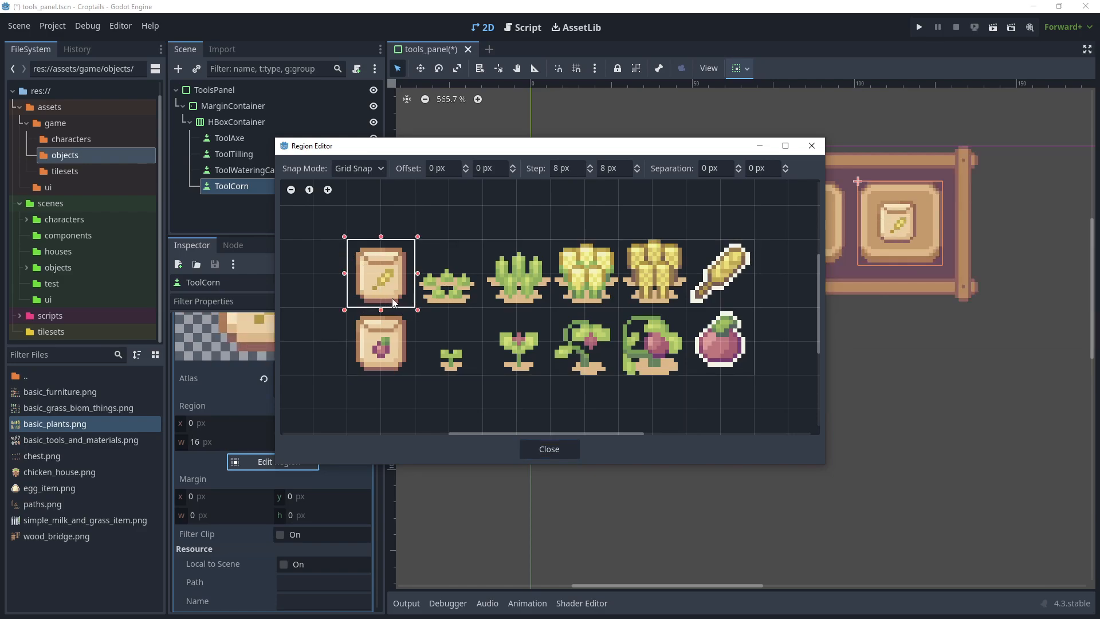
pyautogui.click(545, 451)
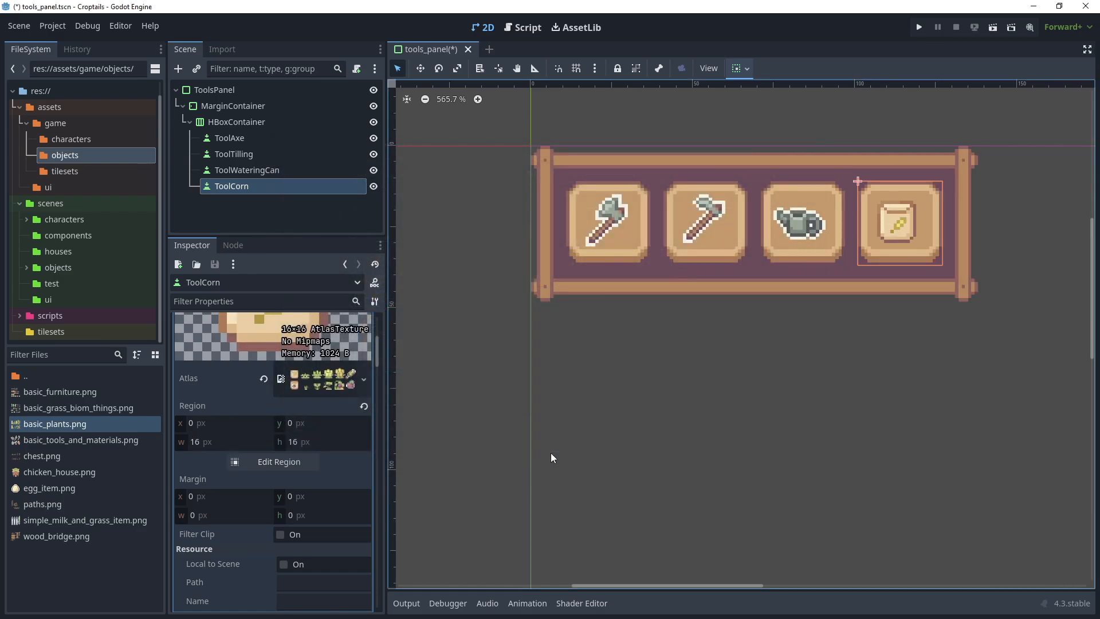
# Duplicate the ToolCorn button and rename the copy ToolTomato.
pyautogui.rightClick(238, 185)
pyautogui.click(283, 399)
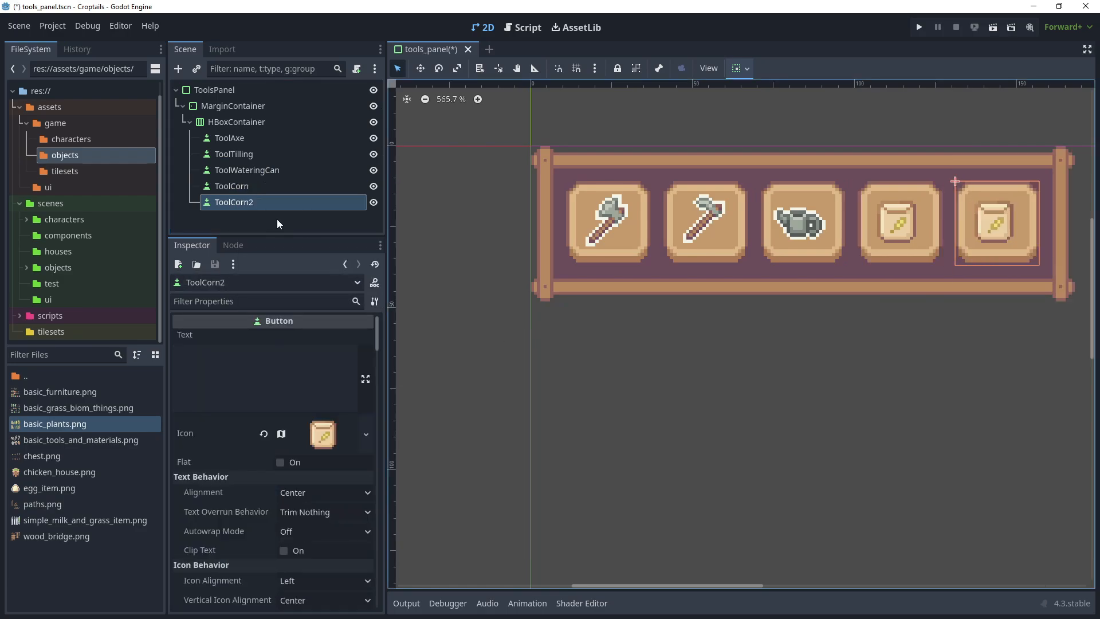
pyautogui.doubleClick(287, 202)
pyautogui.write('Tool')
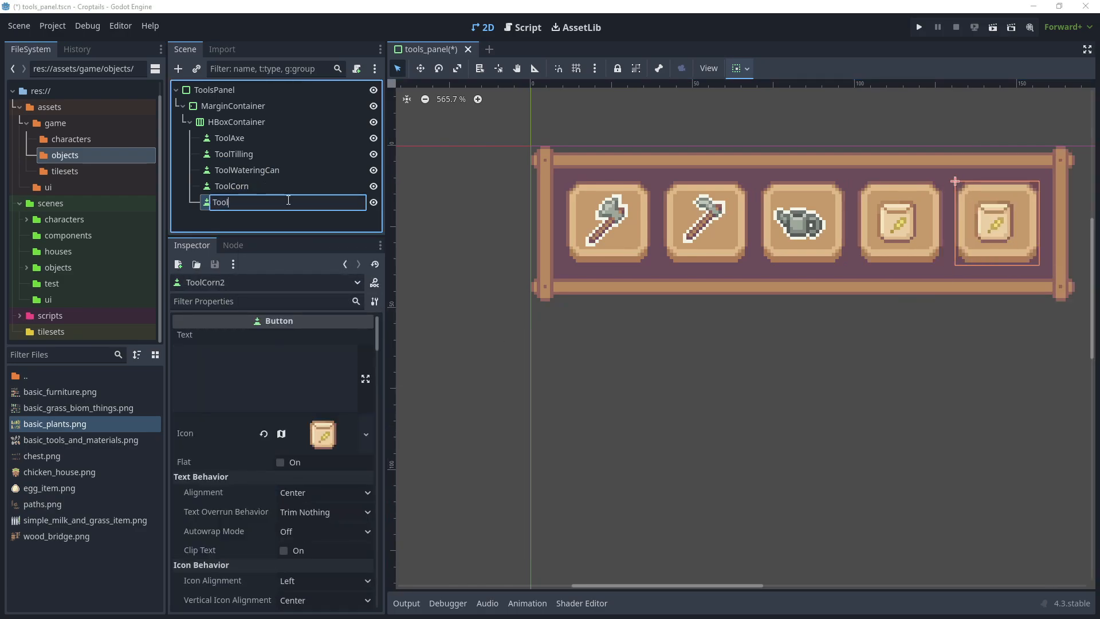
pyautogui.write('Tomato')
pyautogui.press('Return')
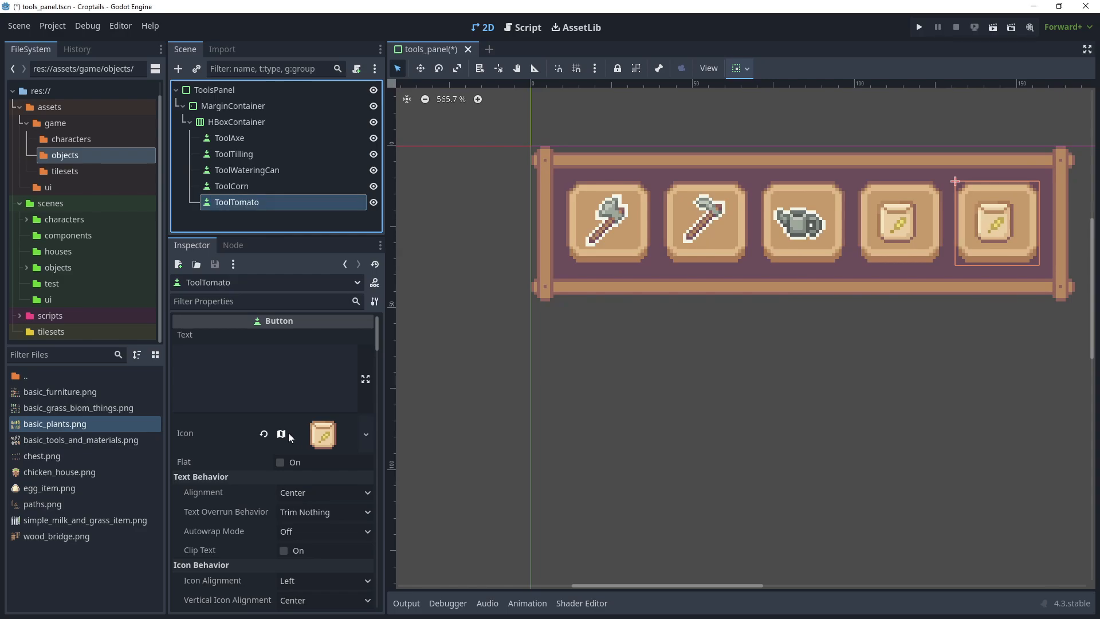
# Make ToolTomato's icon AtlasTexture unique recursively, including its atlas texture.
pyautogui.rightClick(298, 435)
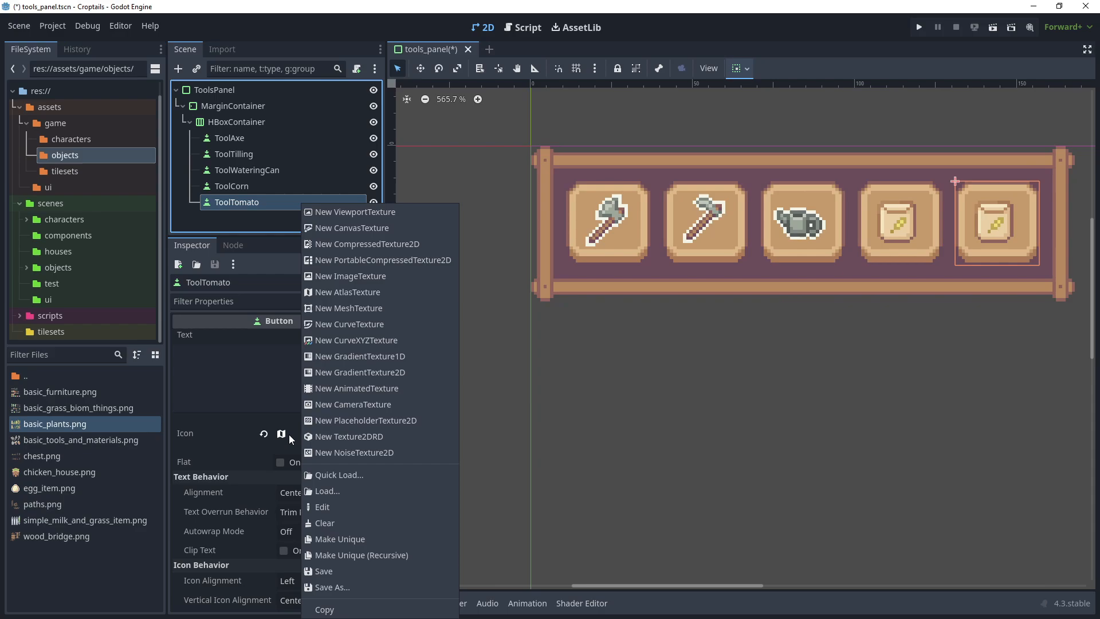
pyautogui.click(355, 555)
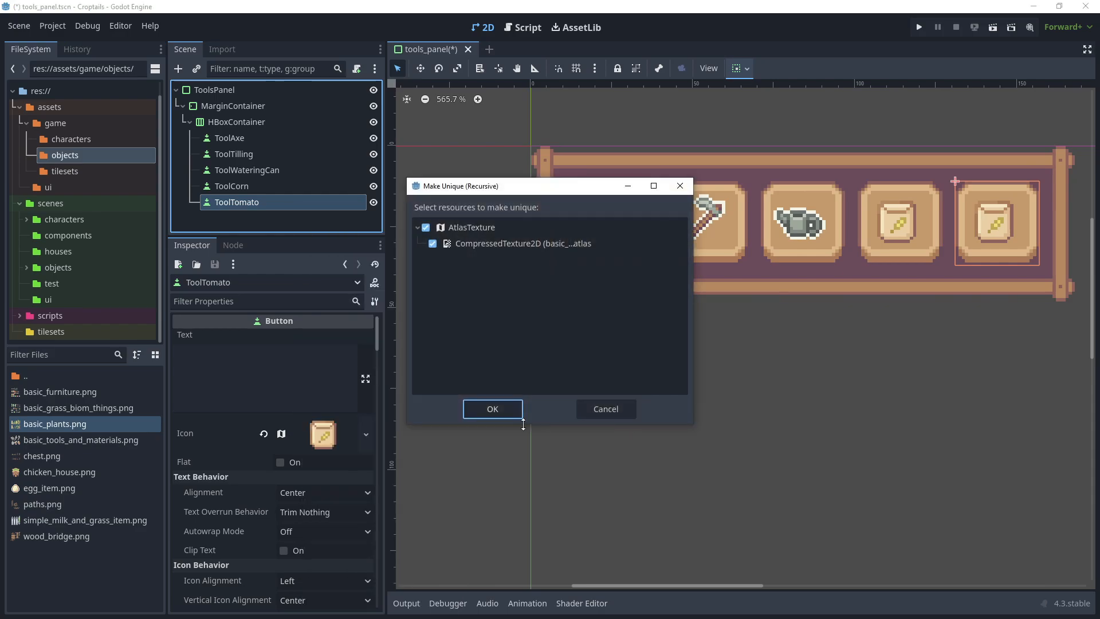
pyautogui.click(493, 408)
# Set ToolTomato's atlas region to the tomato seed packet sprite at x 0, y 16, sized 16×16 px, and save all scenes.
pyautogui.scroll(-5, 234, 482)
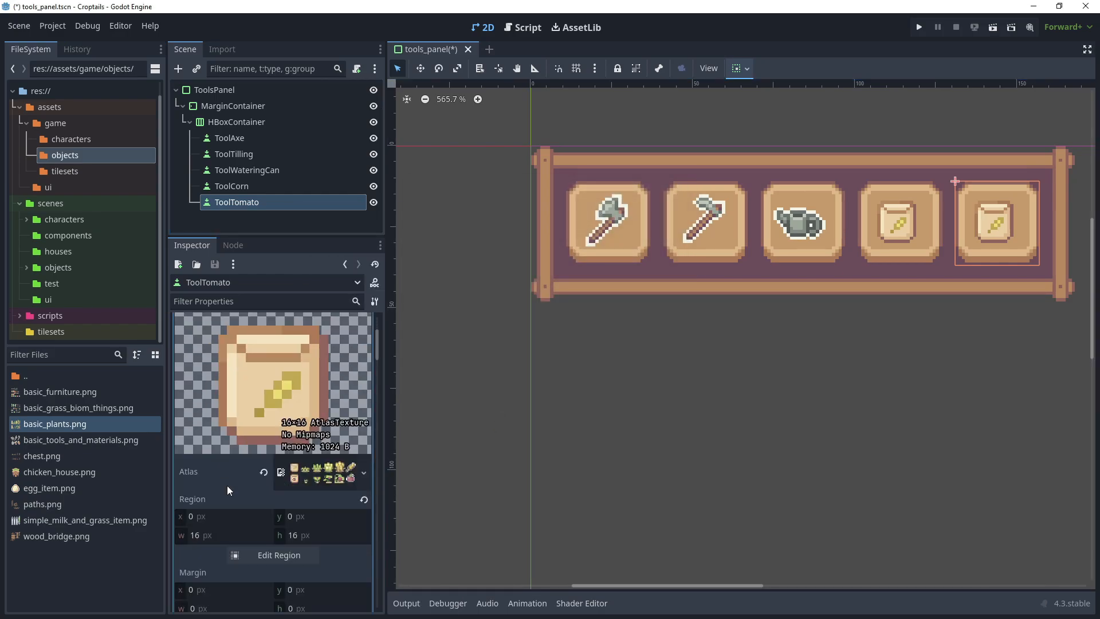
pyautogui.click(271, 556)
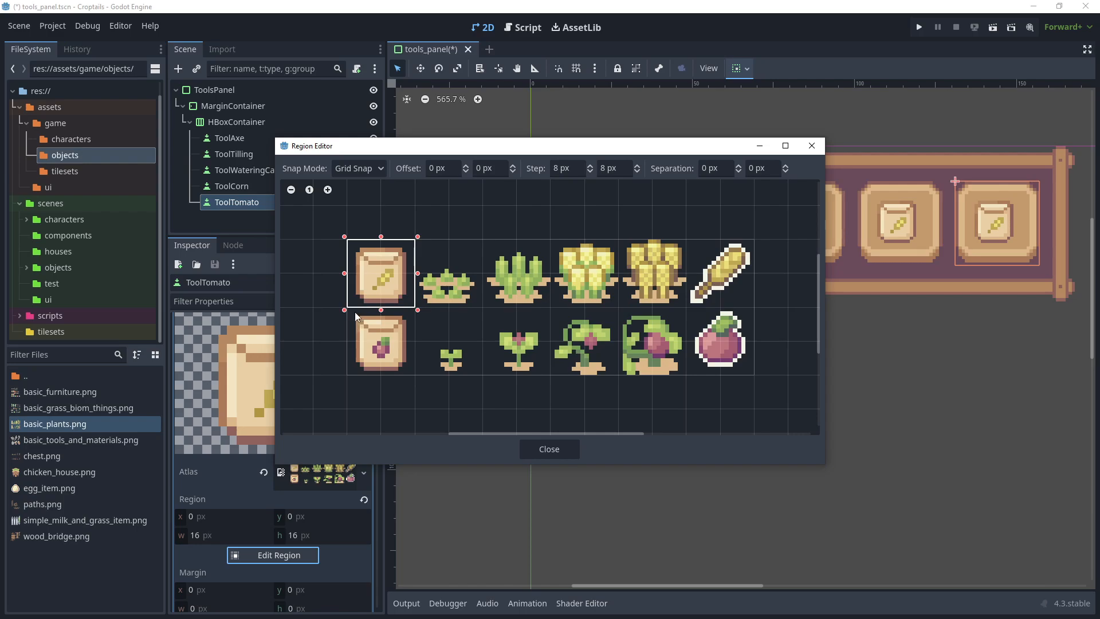
pyautogui.moveTo(351, 315); pyautogui.dragTo(400, 369)
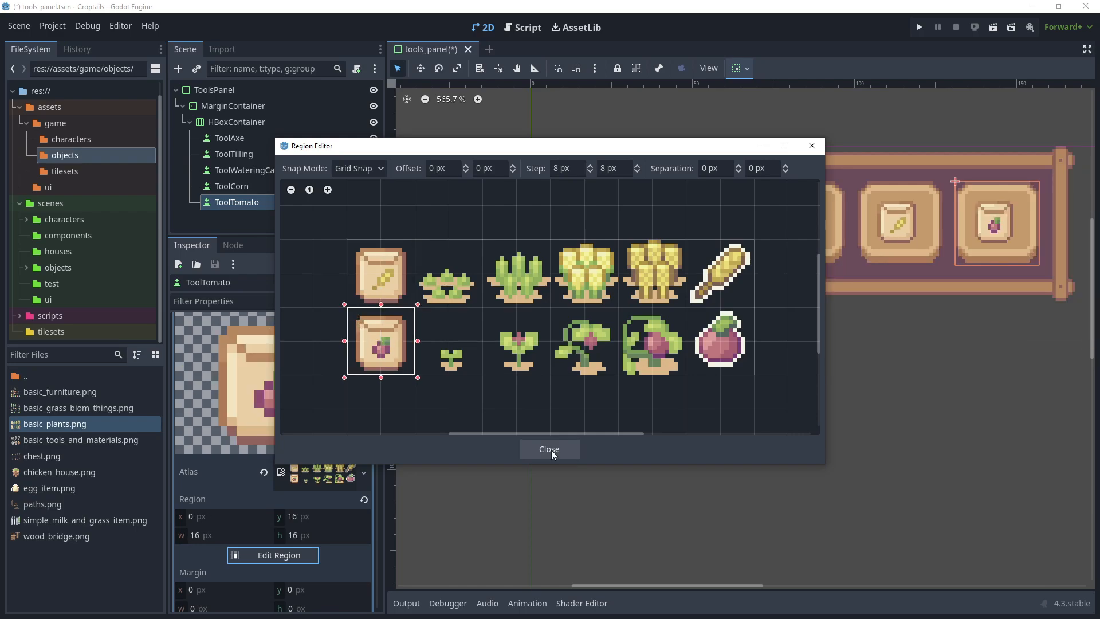
pyautogui.click(551, 449)
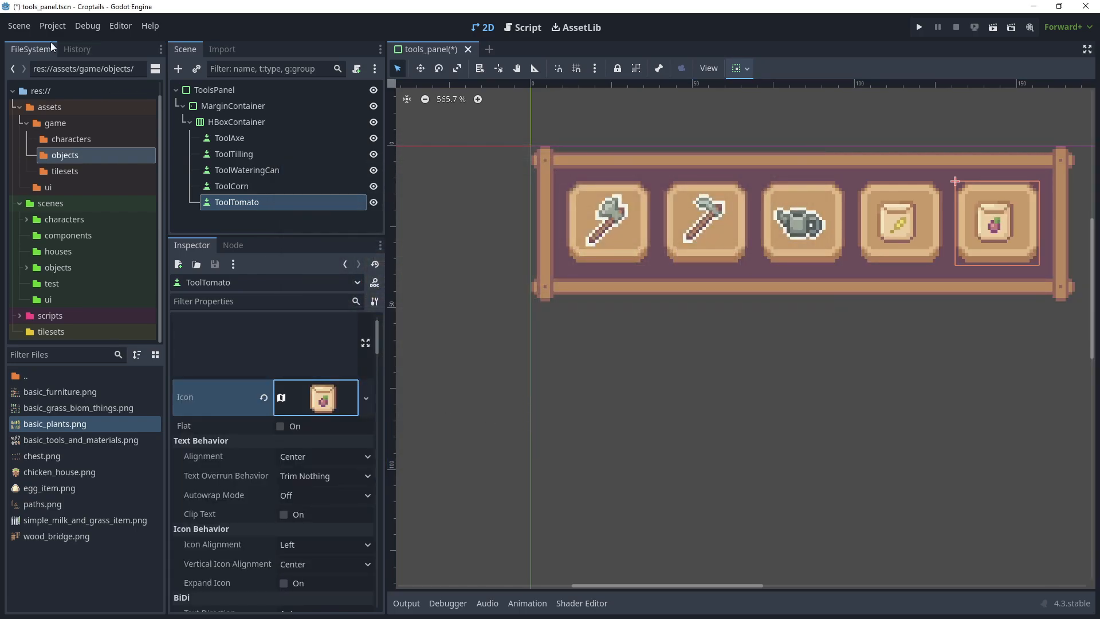
pyautogui.click(19, 26)
pyautogui.click(40, 163)
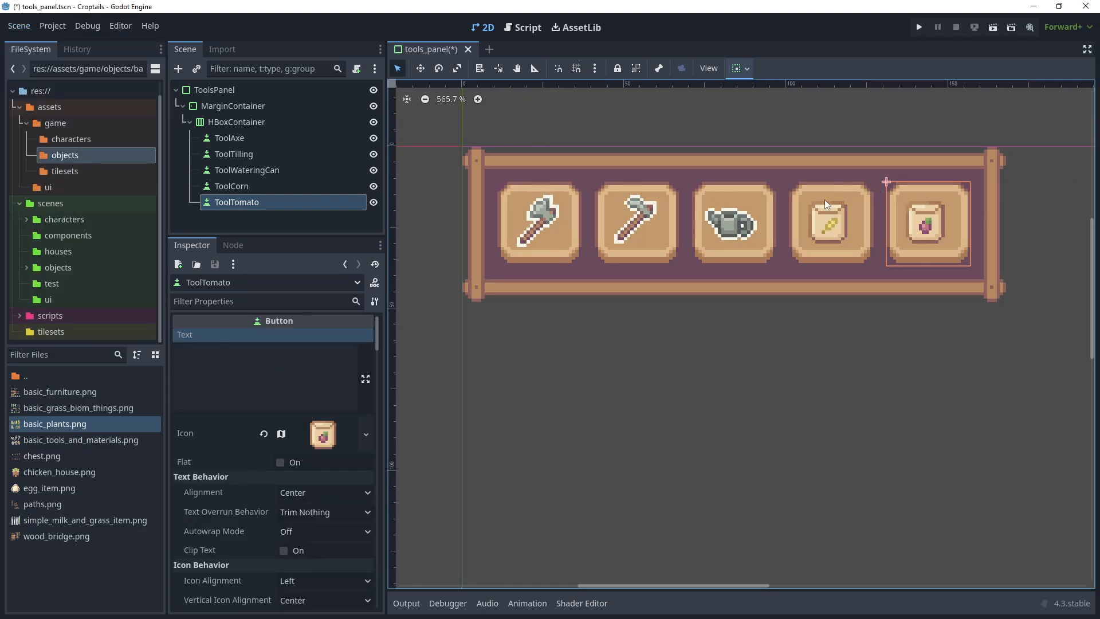
# Set the icon alignment of the ToolAxe and ToolTilling buttons to Center.
pyautogui.click(231, 139)
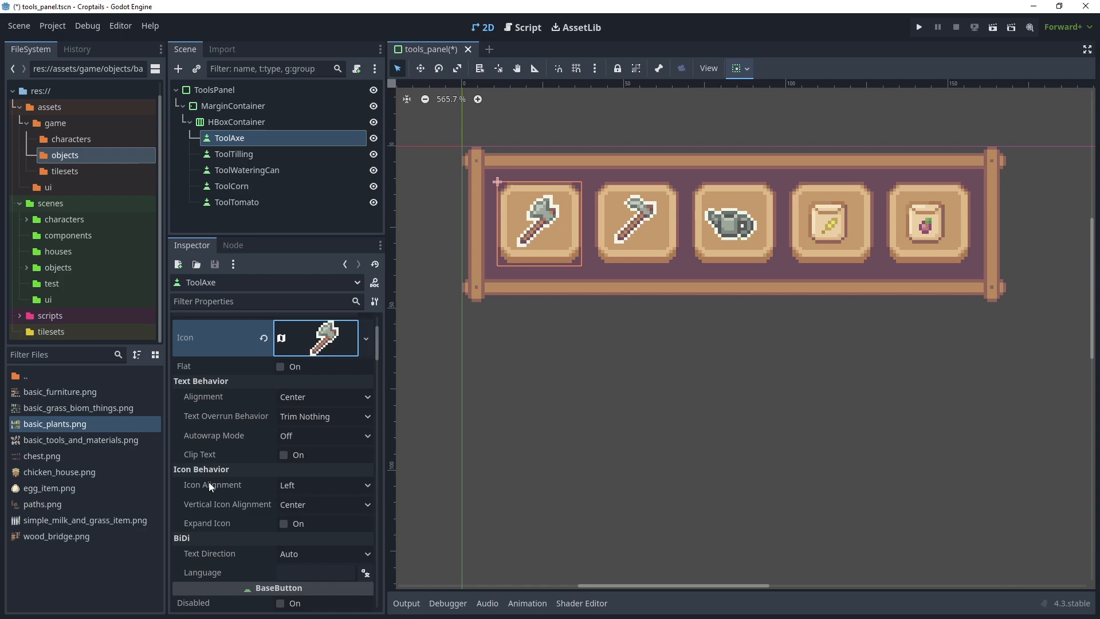
pyautogui.click(311, 485)
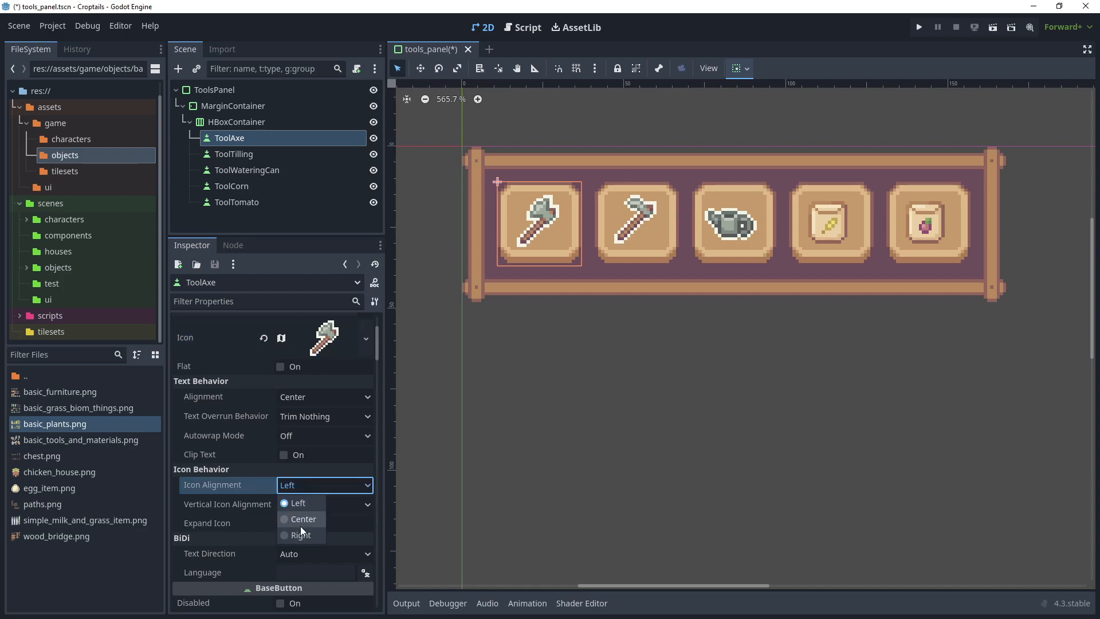
pyautogui.click(300, 526)
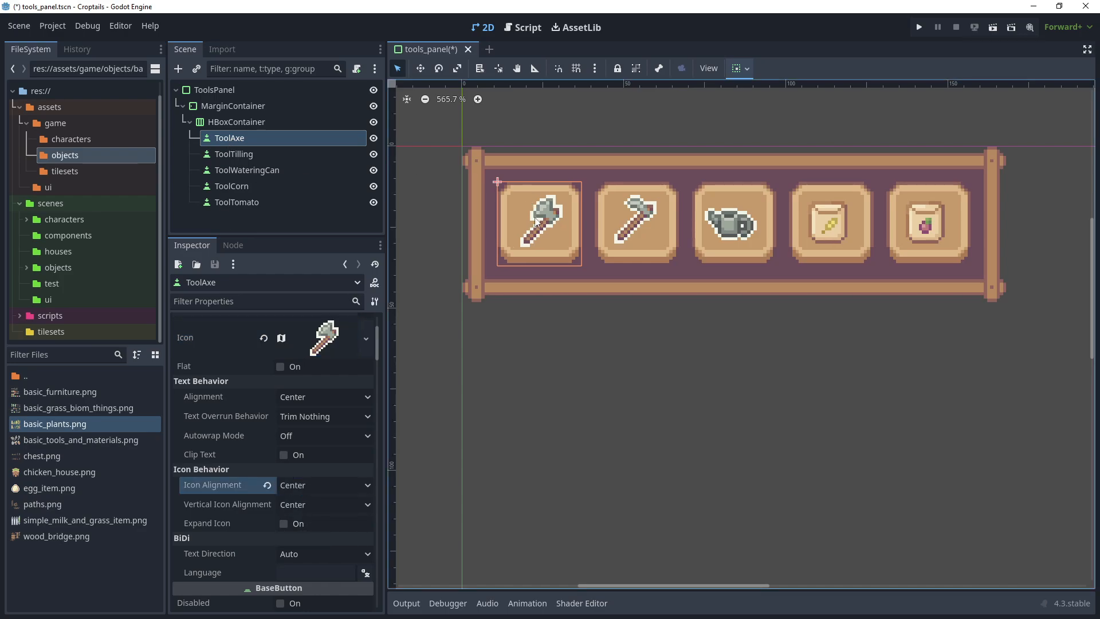
pyautogui.click(297, 155)
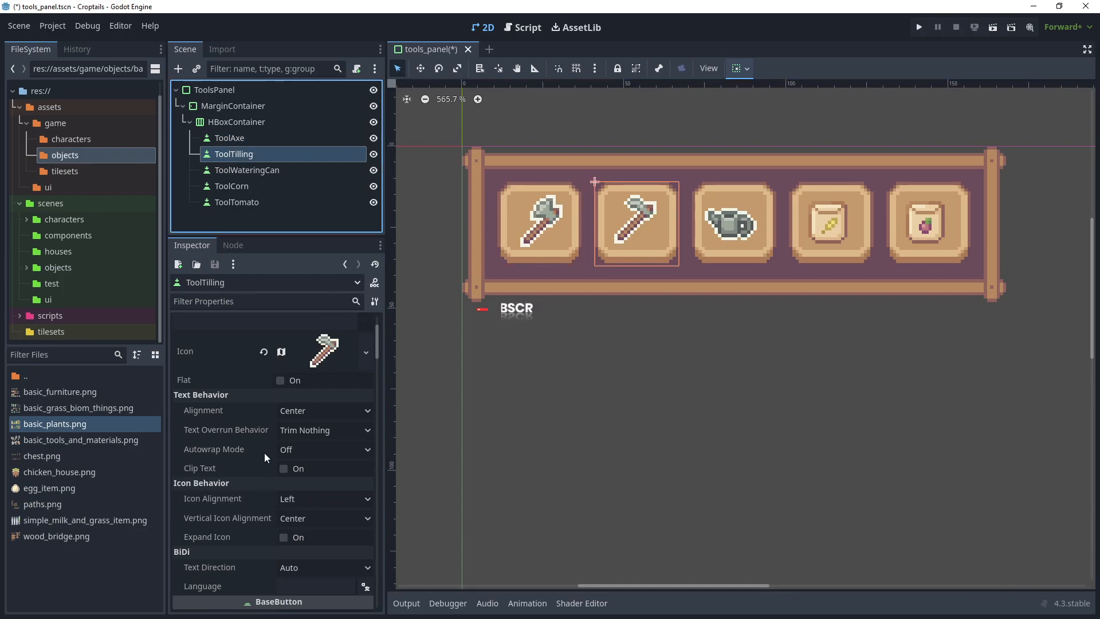
pyautogui.click(307, 498)
pyautogui.click(302, 532)
pyautogui.click(301, 200)
pyautogui.click(297, 170)
pyautogui.click(294, 155)
pyautogui.click(307, 497)
# Set the icon alignment of the ToolWateringCan and ToolCorn buttons to Center.
pyautogui.click(295, 170)
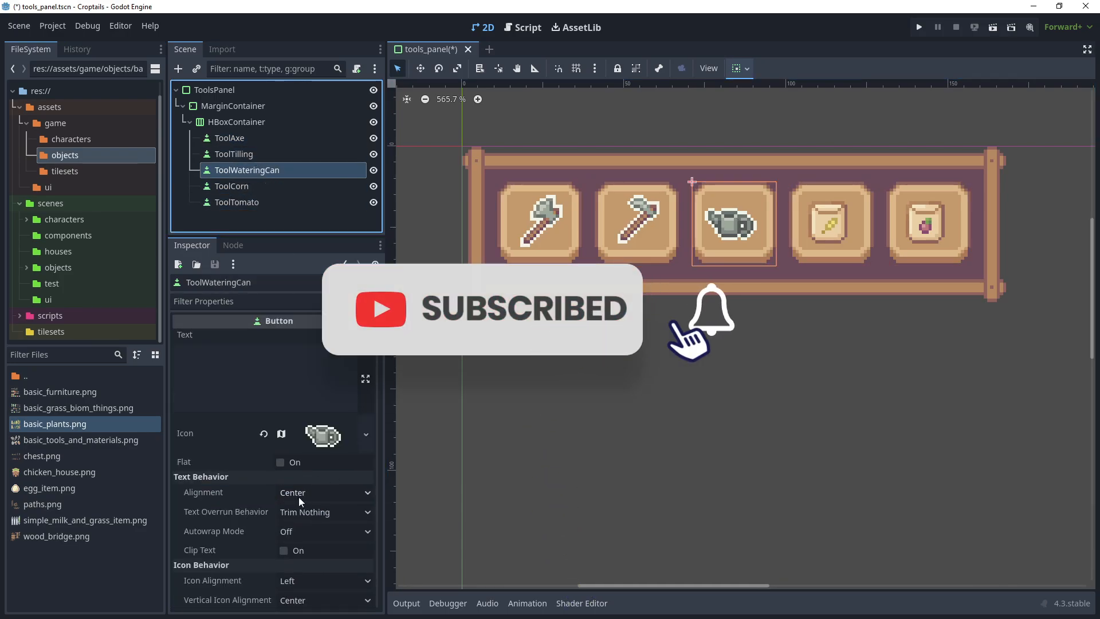
pyautogui.scroll(-2, 298, 497)
pyautogui.click(297, 507)
pyautogui.click(298, 541)
pyautogui.click(289, 186)
pyautogui.scroll(5, 284, 548)
pyautogui.scroll(-5, 292, 401)
pyautogui.click(290, 470)
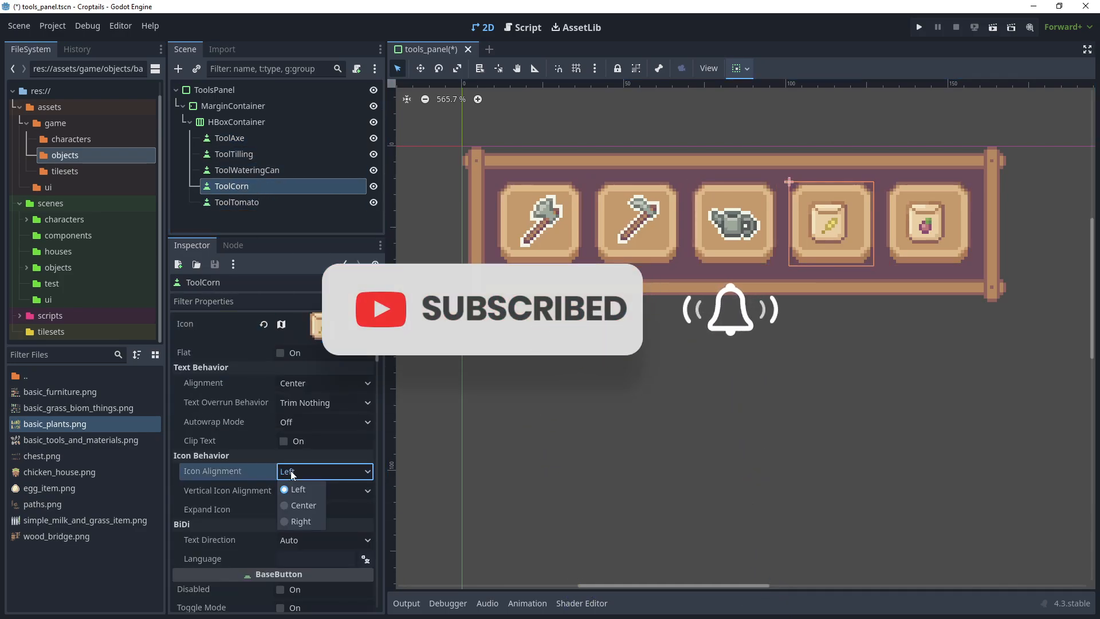
pyautogui.click(297, 503)
# Set the icon alignment of the ToolTomato button to Center.
pyautogui.click(249, 202)
pyautogui.scroll(-5, 288, 437)
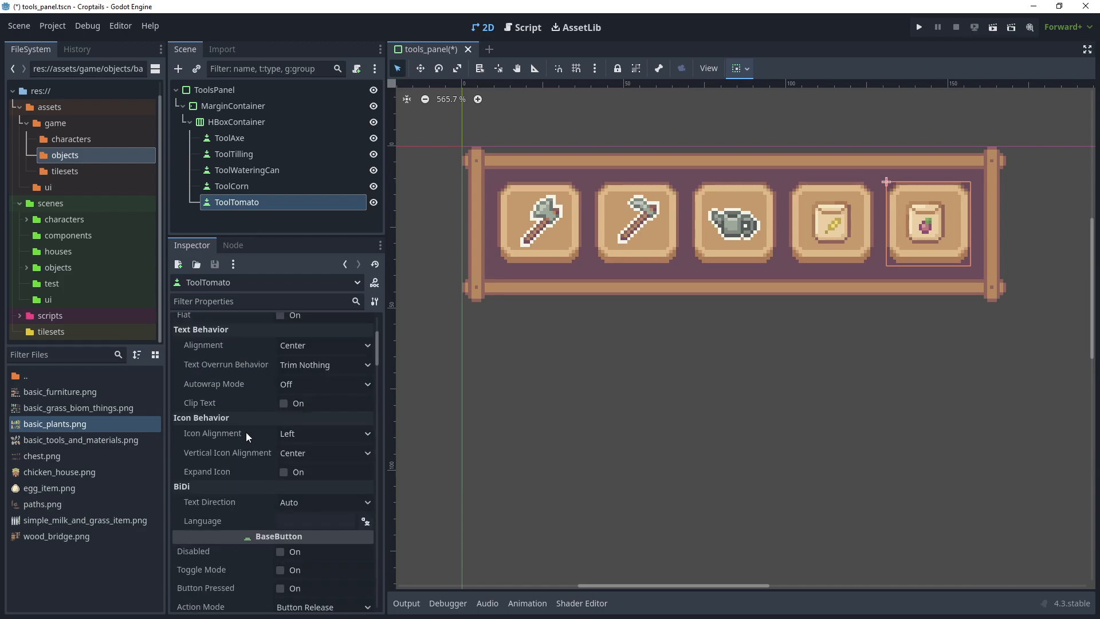
pyautogui.click(303, 439)
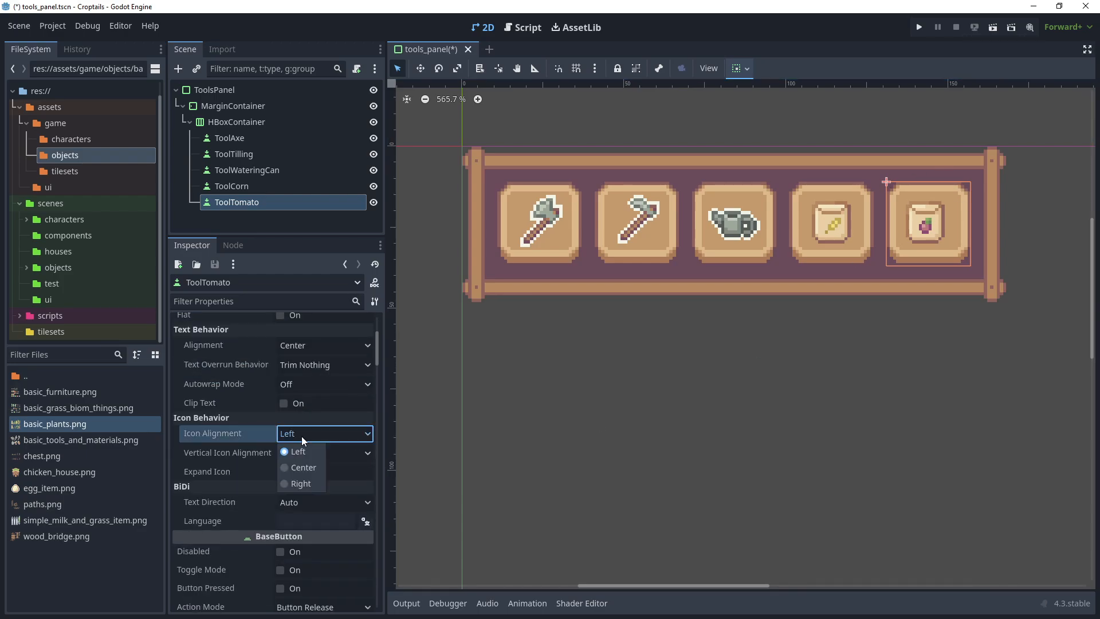
pyautogui.click(299, 468)
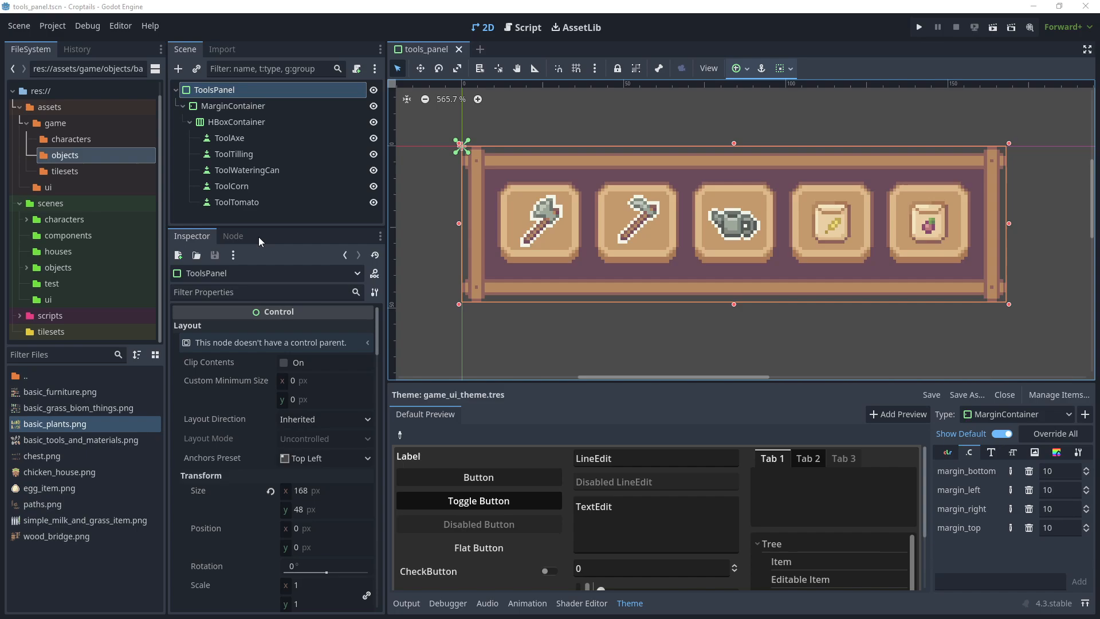
# Create a new scene with a CanvasLayer root node and rename the root GameScreen.
pyautogui.click(47, 300)
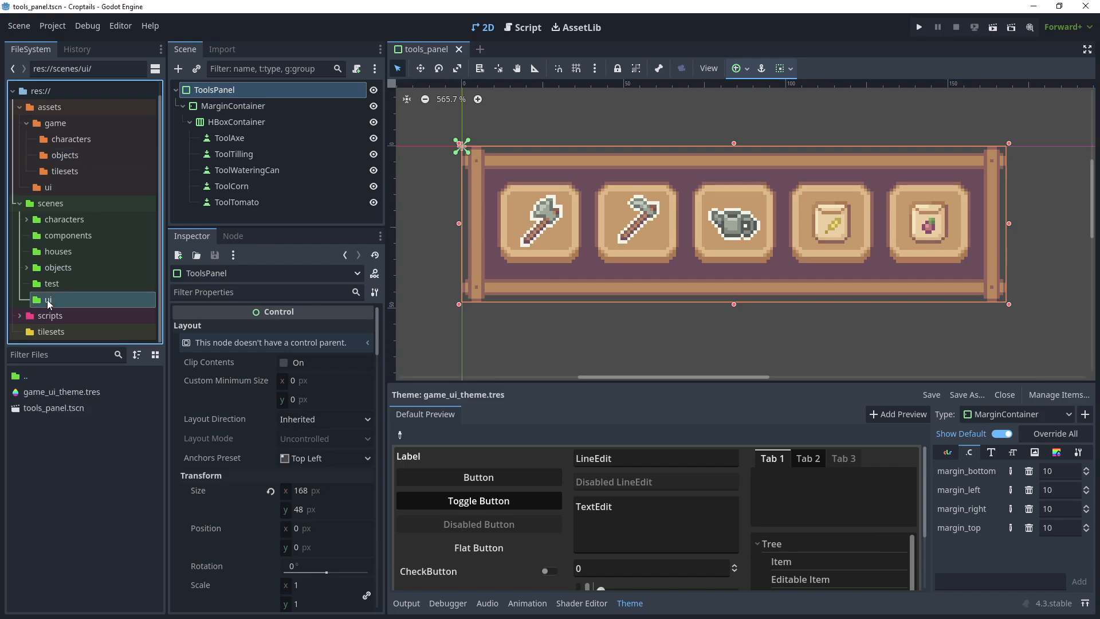
pyautogui.click(19, 26)
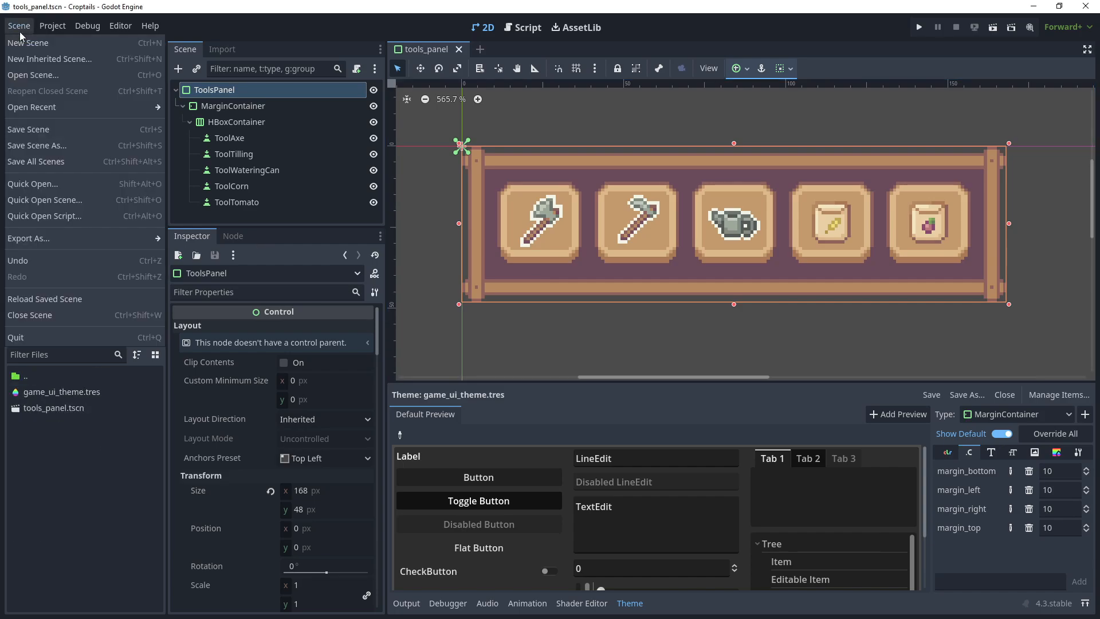
pyautogui.click(32, 43)
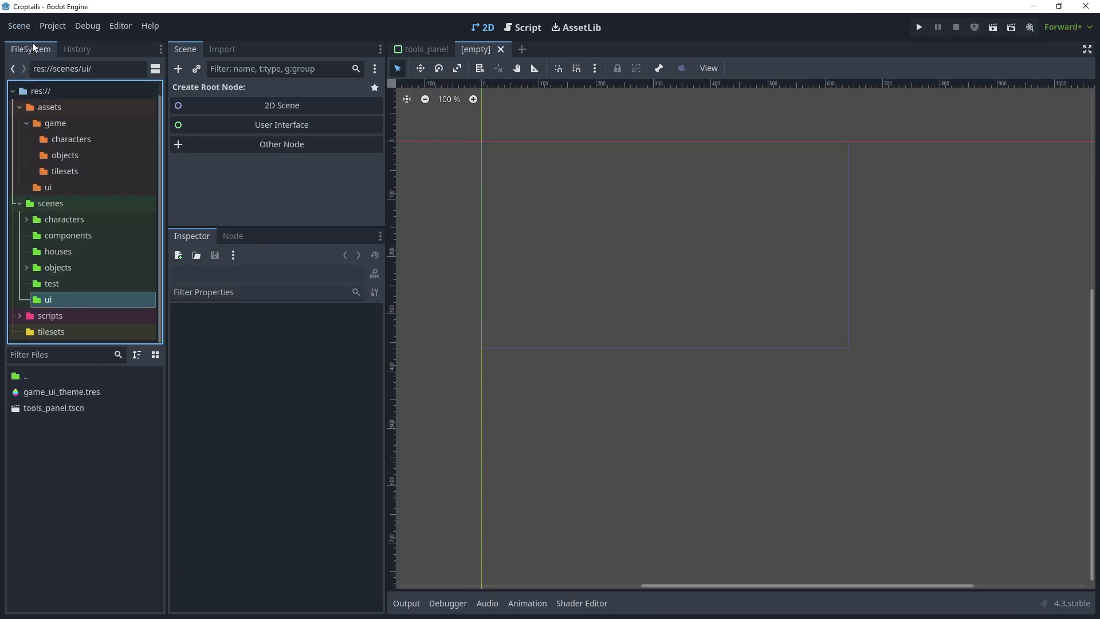
pyautogui.click(248, 145)
pyautogui.write('canvas')
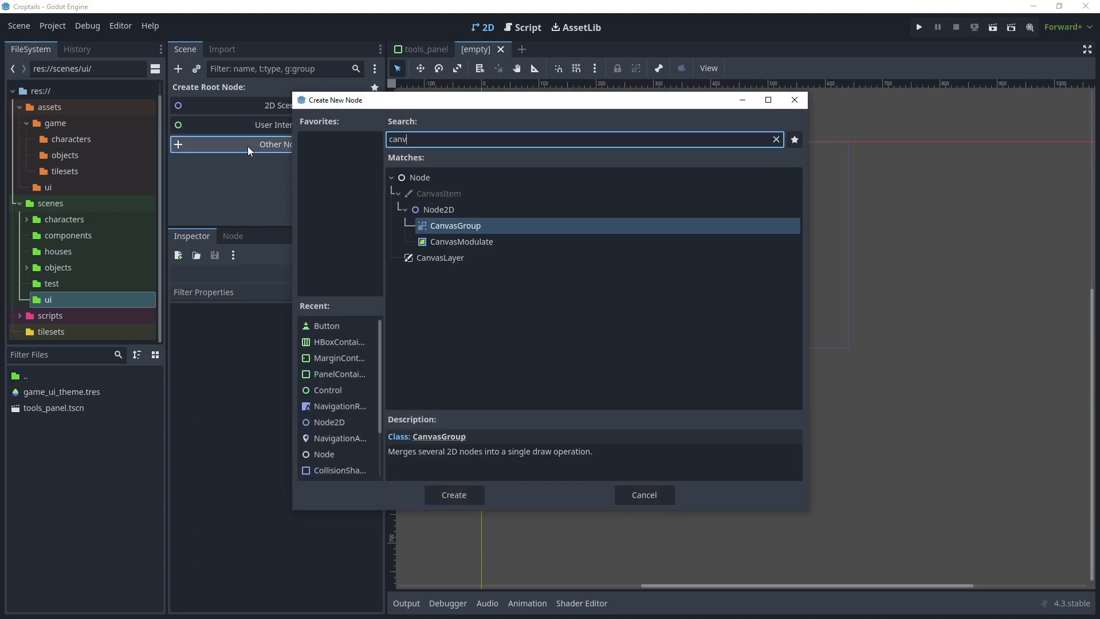
pyautogui.click(454, 258)
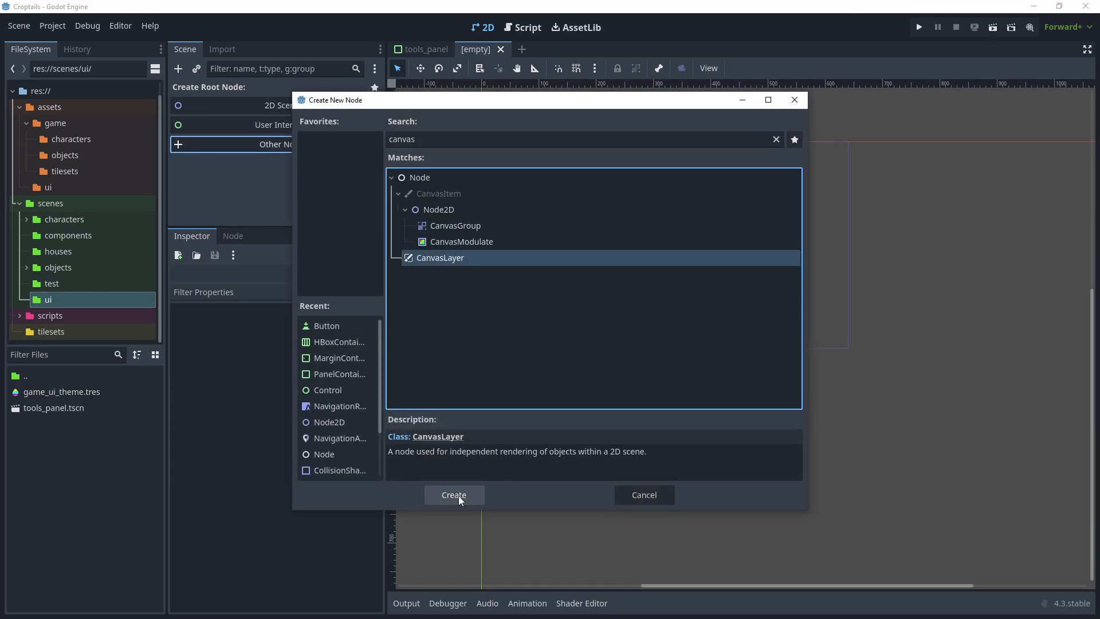
pyautogui.click(454, 494)
pyautogui.press('F2')
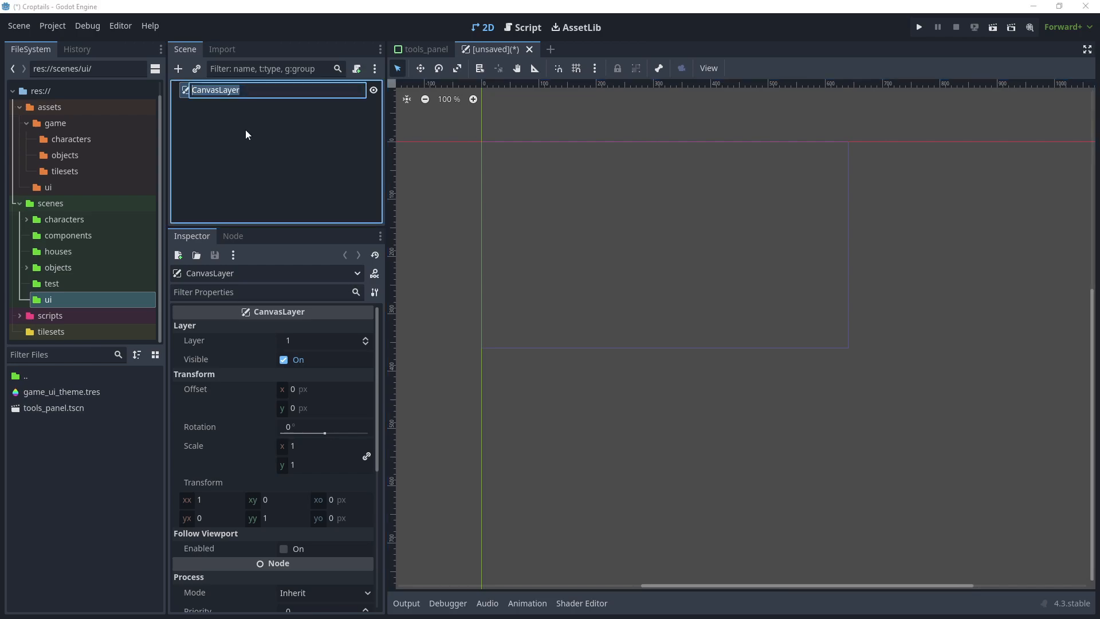
pyautogui.write('GameScreen')
pyautogui.press('Return')
# Save the scene as game_screen.tscn in the scenes/ui folder and instance tools_panel.tscn under GameScreen.
pyautogui.hotkey('ctrl', 's')
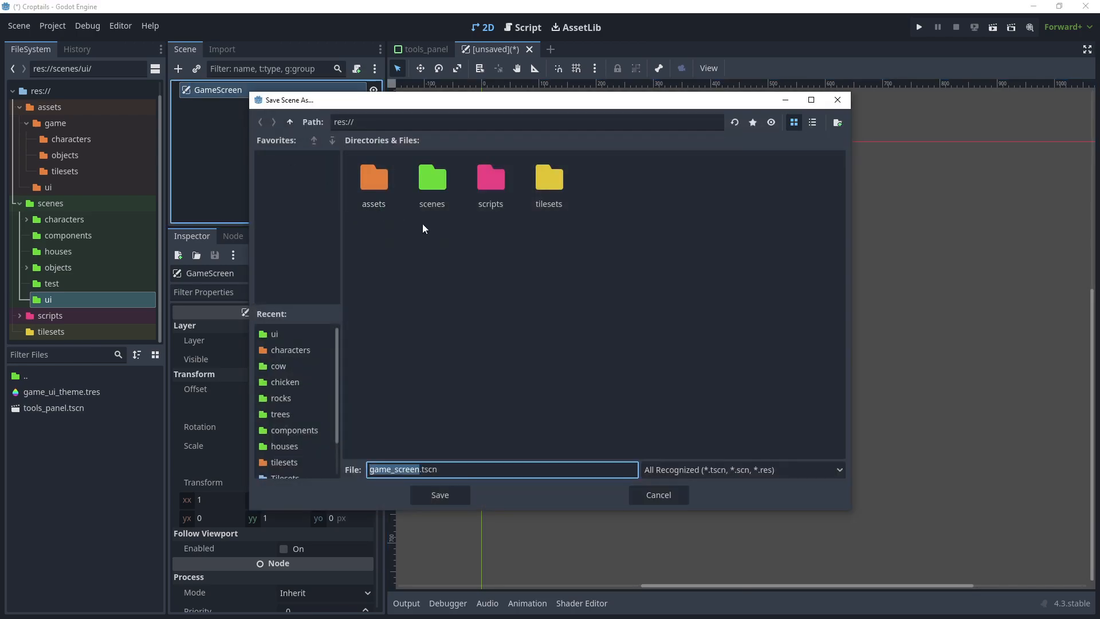
pyautogui.click(436, 191)
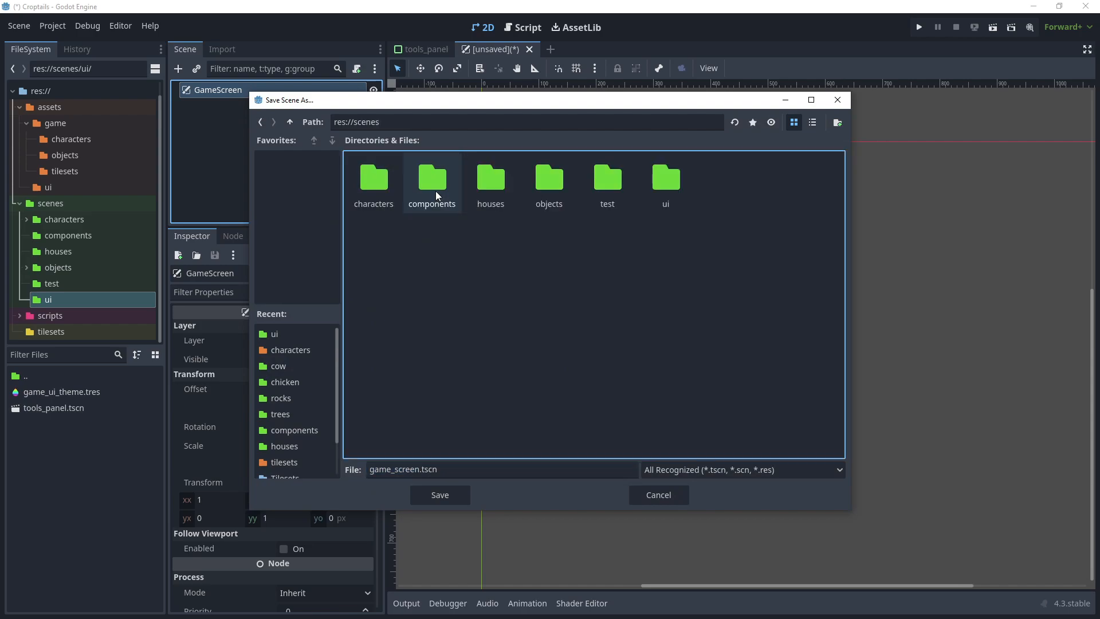
pyautogui.doubleClick(665, 192)
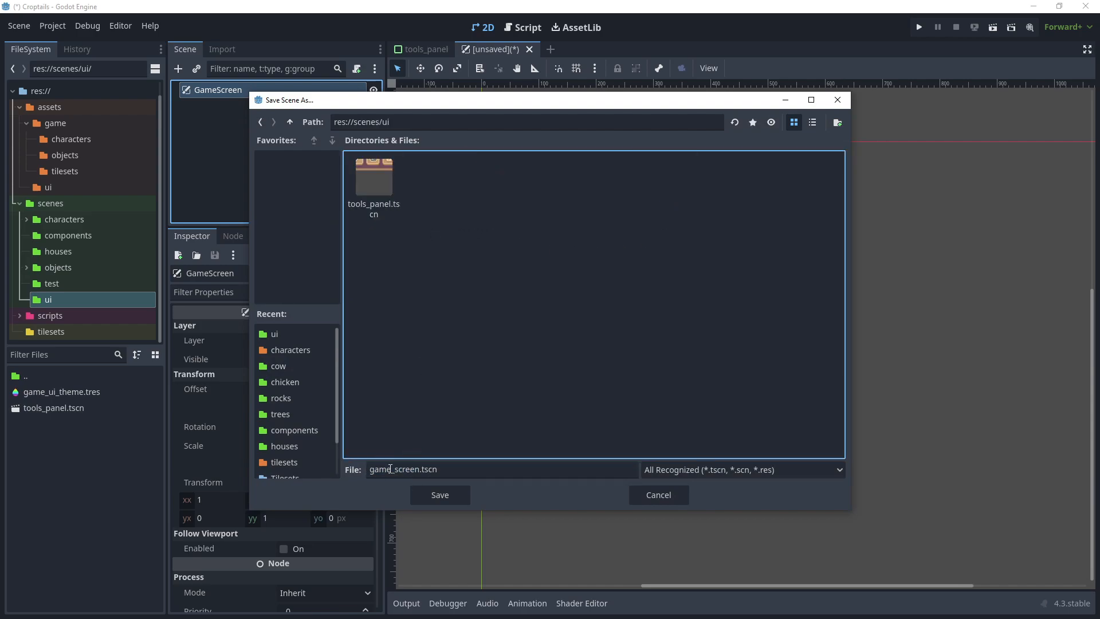
pyautogui.click(413, 497)
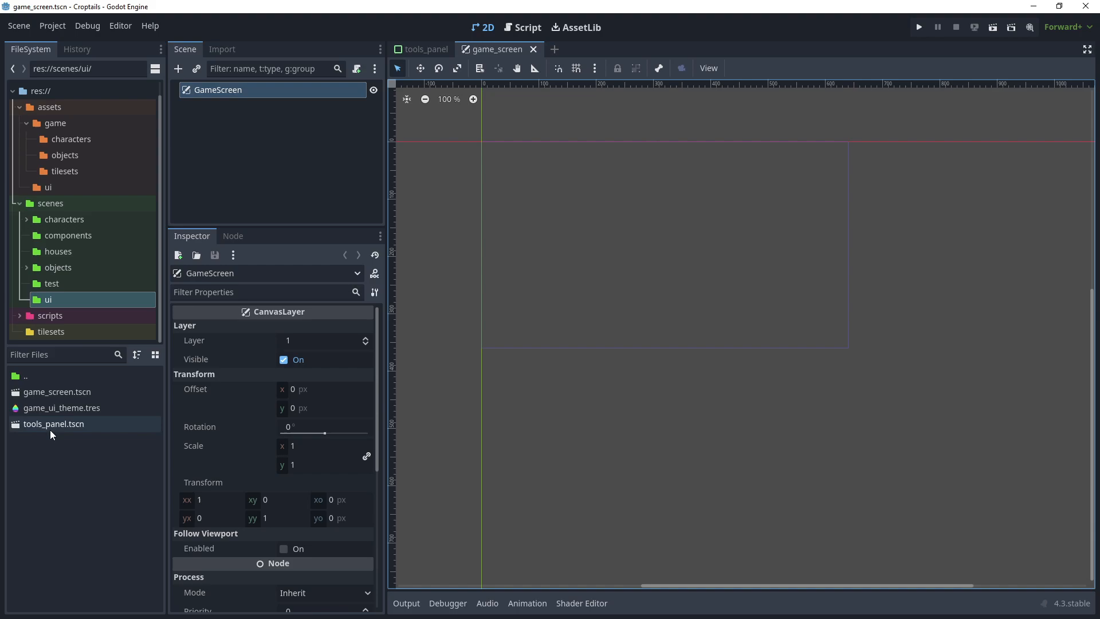
pyautogui.moveTo(52, 427); pyautogui.dragTo(225, 94)
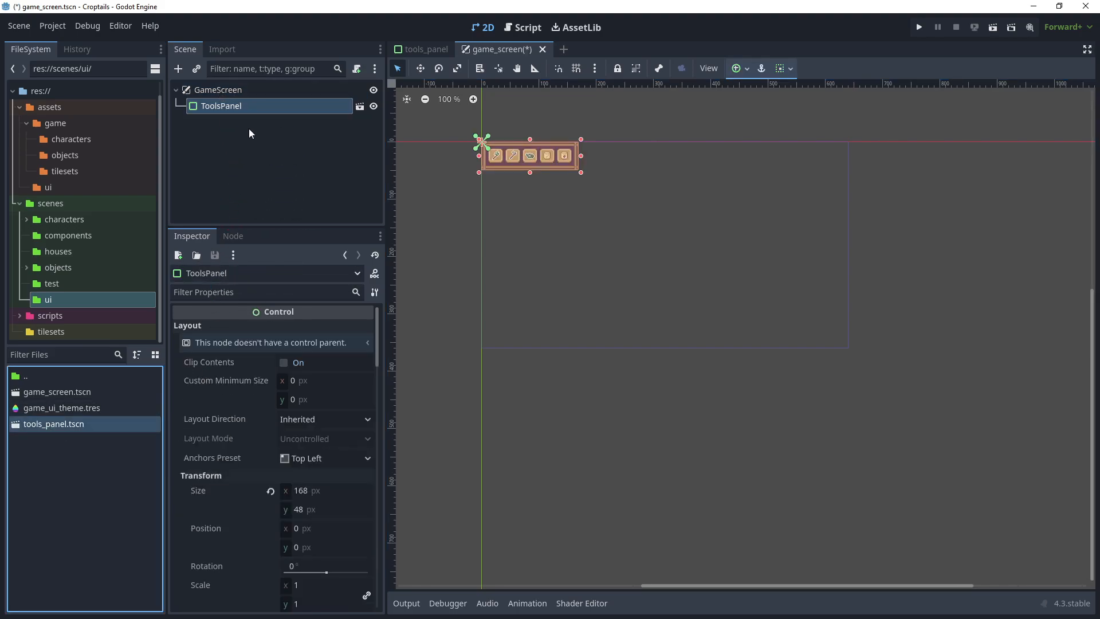
# Add a MarginContainer under GameScreen and make the ToolsPanel instance its child.
pyautogui.rightClick(228, 92)
pyautogui.press('Escape')
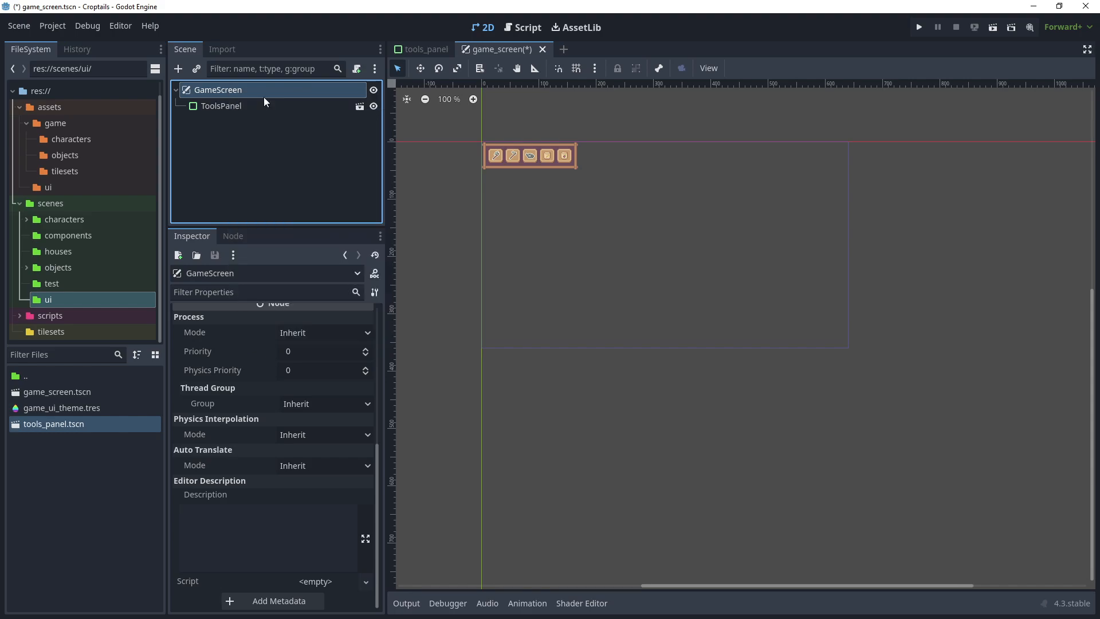
pyautogui.hotkey('ctrl', 'a')
pyautogui.write('margin')
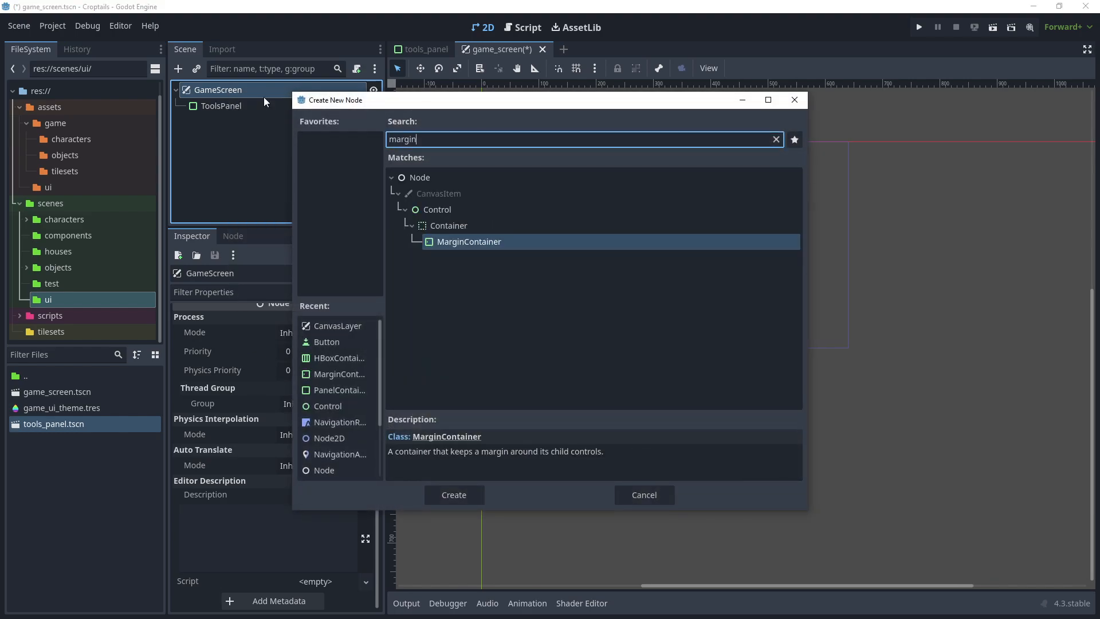
pyautogui.press('Return')
pyautogui.moveTo(221, 105); pyautogui.dragTo(243, 122)
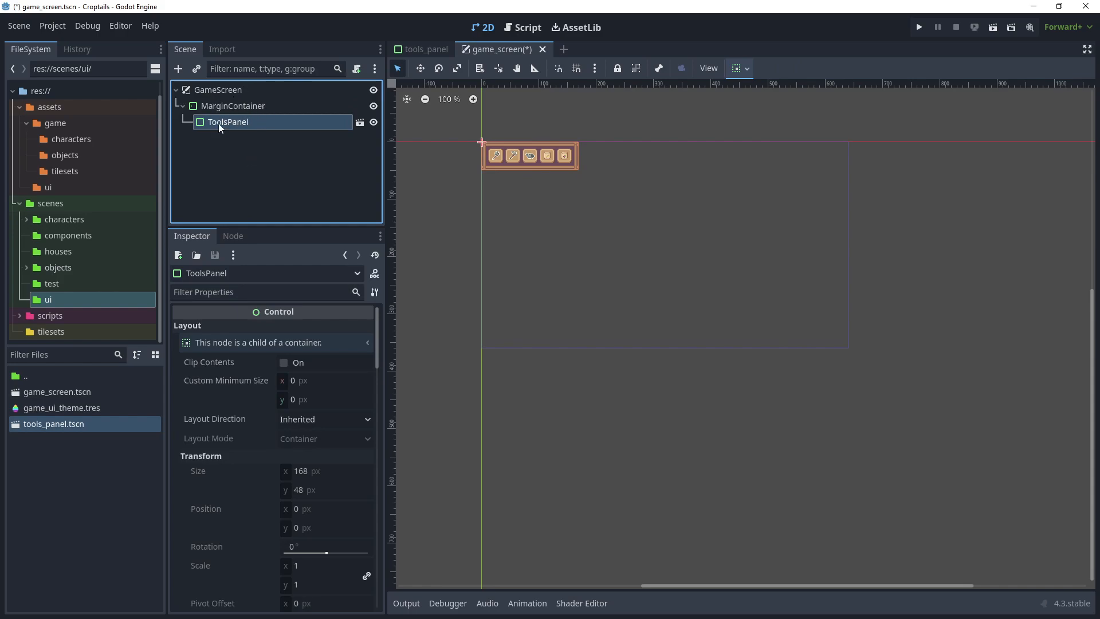
# Assign the game_ui_theme.tres theme to the MarginContainer under GameScreen.
pyautogui.click(226, 105)
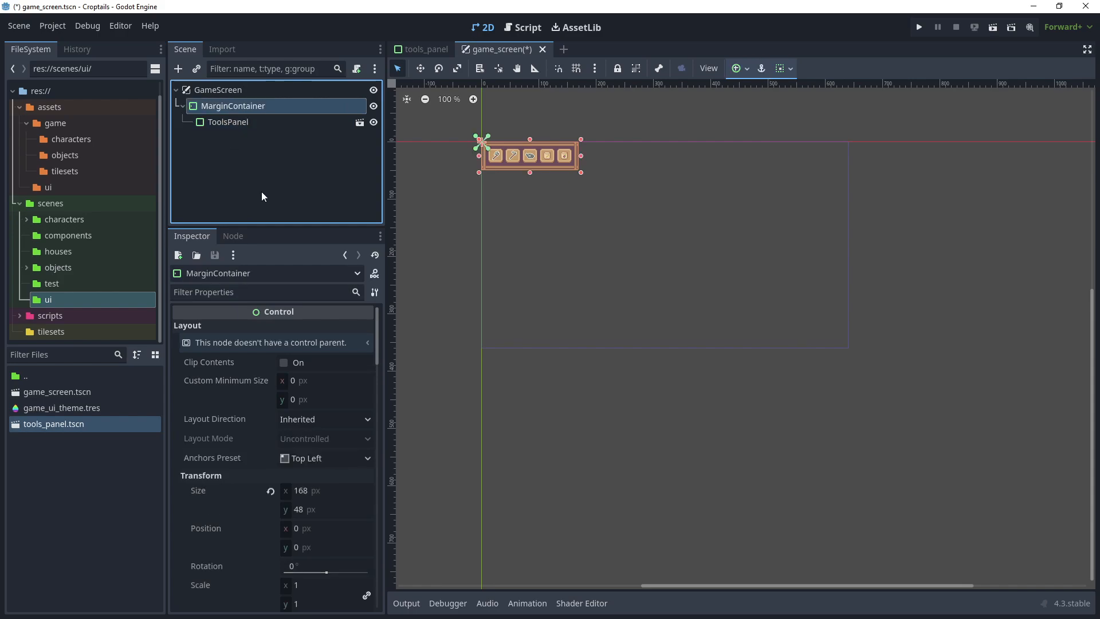
pyautogui.scroll(-10, 251, 422)
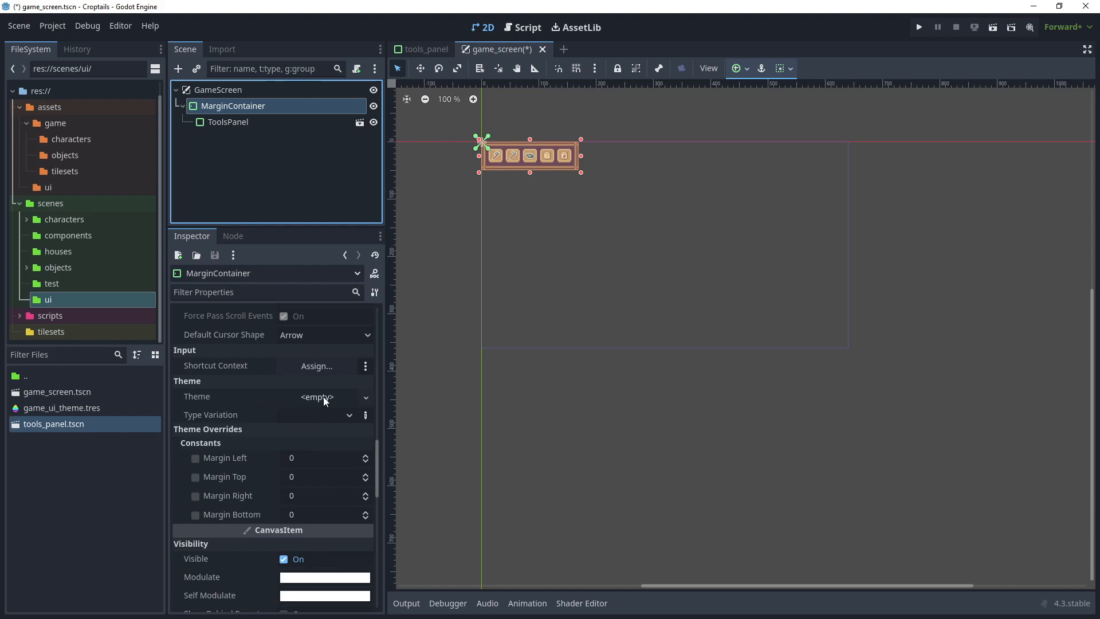
pyautogui.click(323, 396)
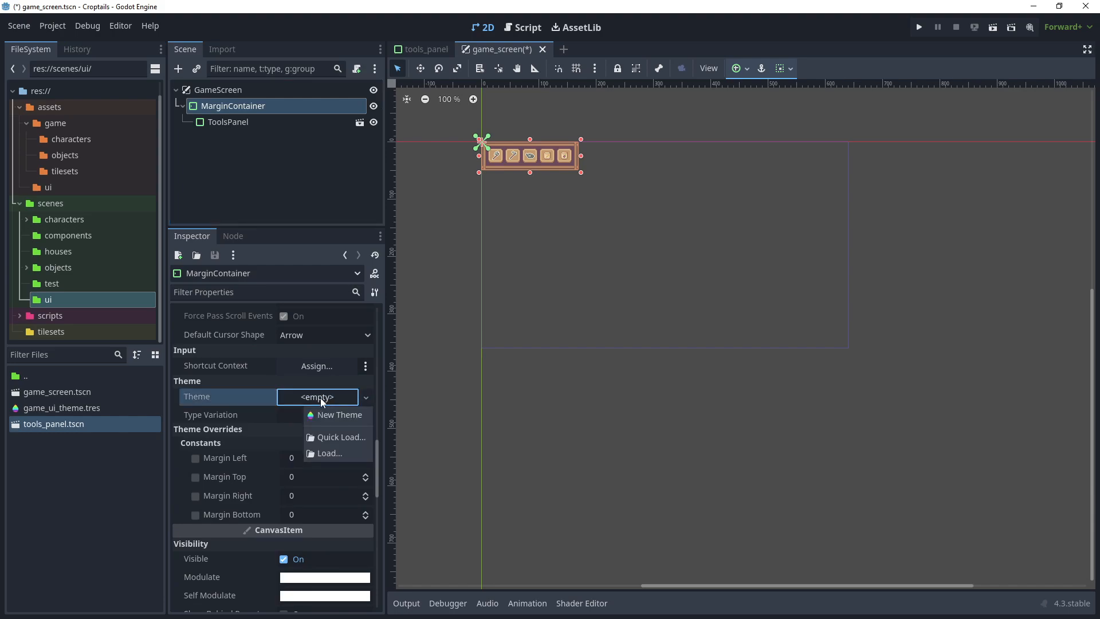
pyautogui.click(341, 437)
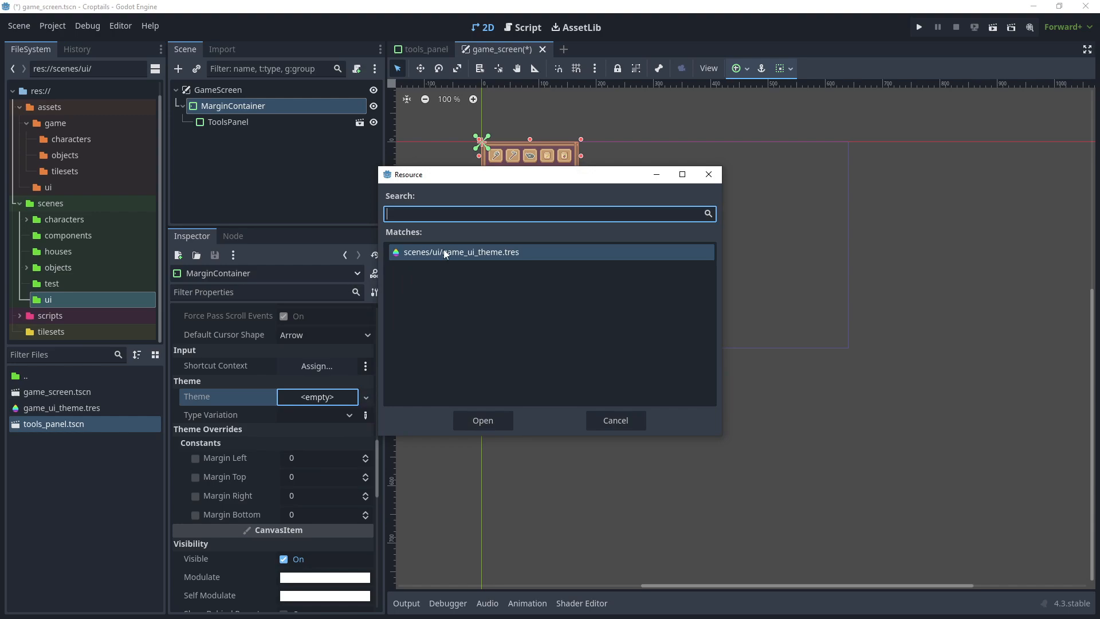
pyautogui.click(483, 421)
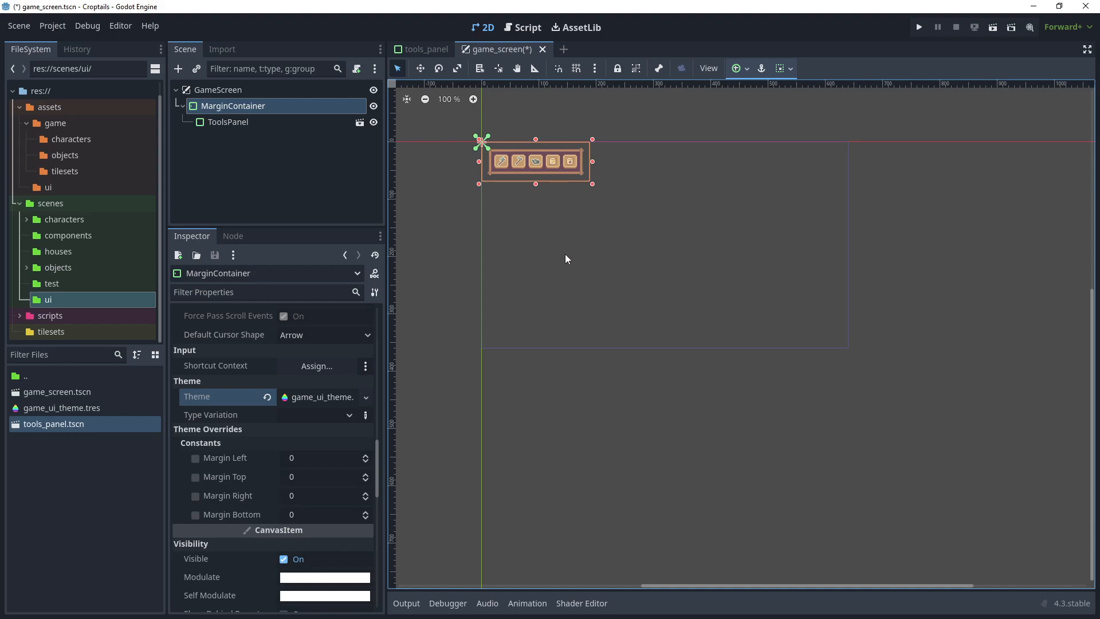
# Set the MarginContainer's anchor preset to Full Rect.
pyautogui.click(745, 71)
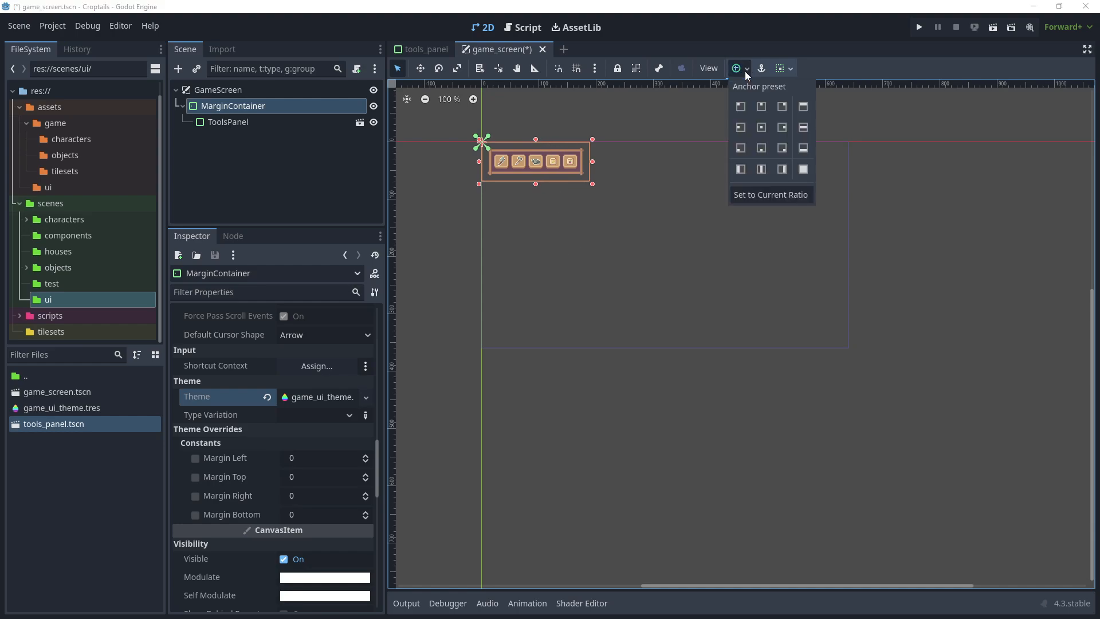
pyautogui.click(803, 169)
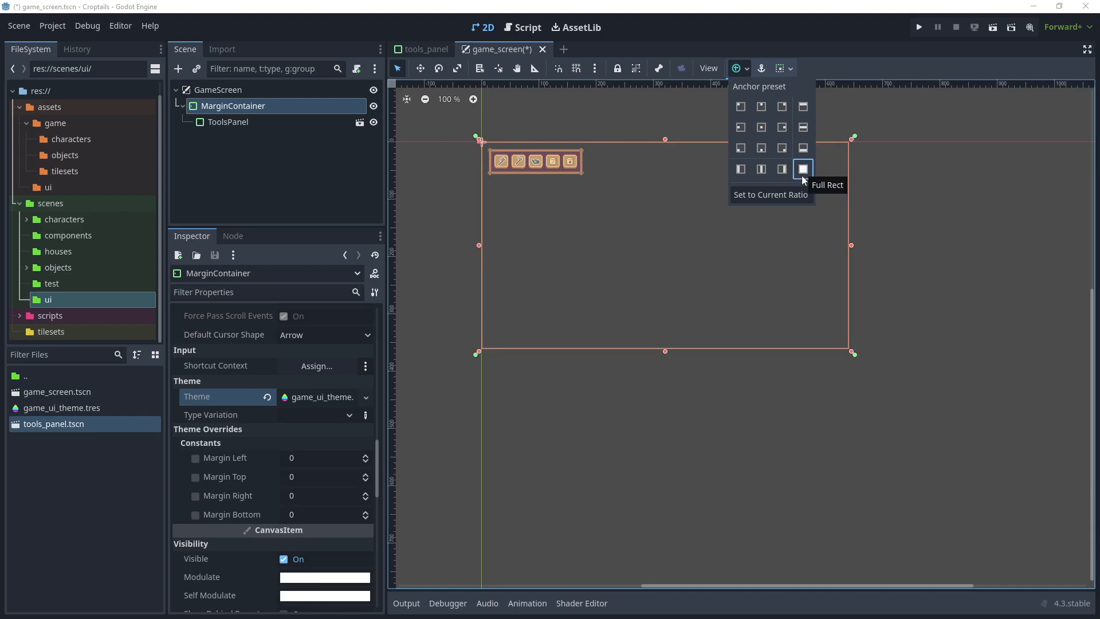
pyautogui.click(764, 276)
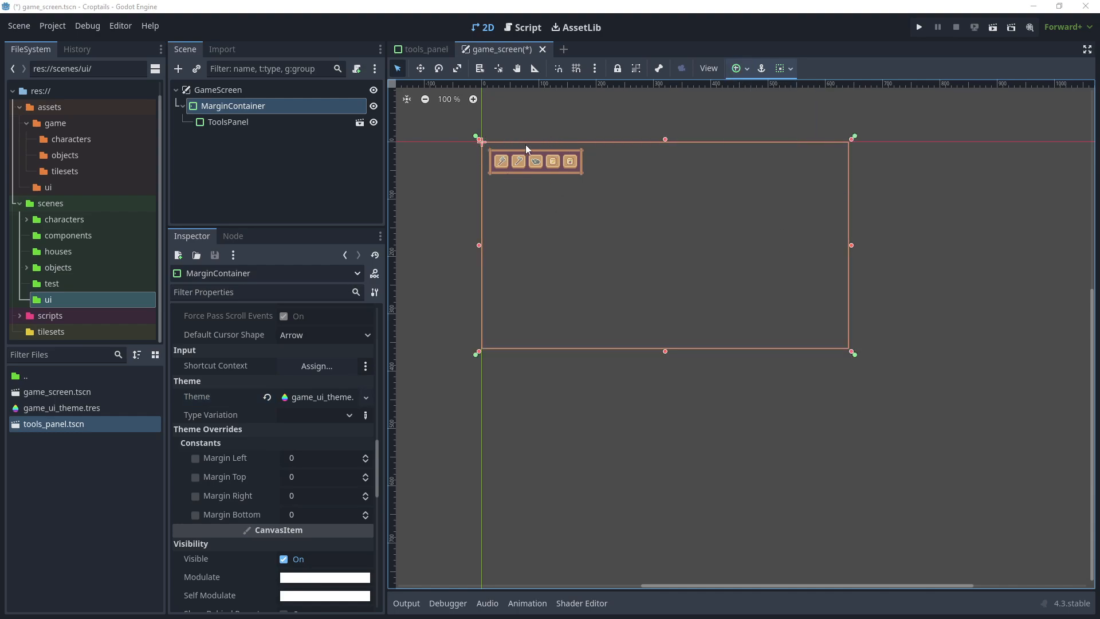
# Align ToolsPanel to the center horizontally and to Shrink End vertically within its container, and save the scene.
pyautogui.click(233, 121)
pyautogui.click(740, 68)
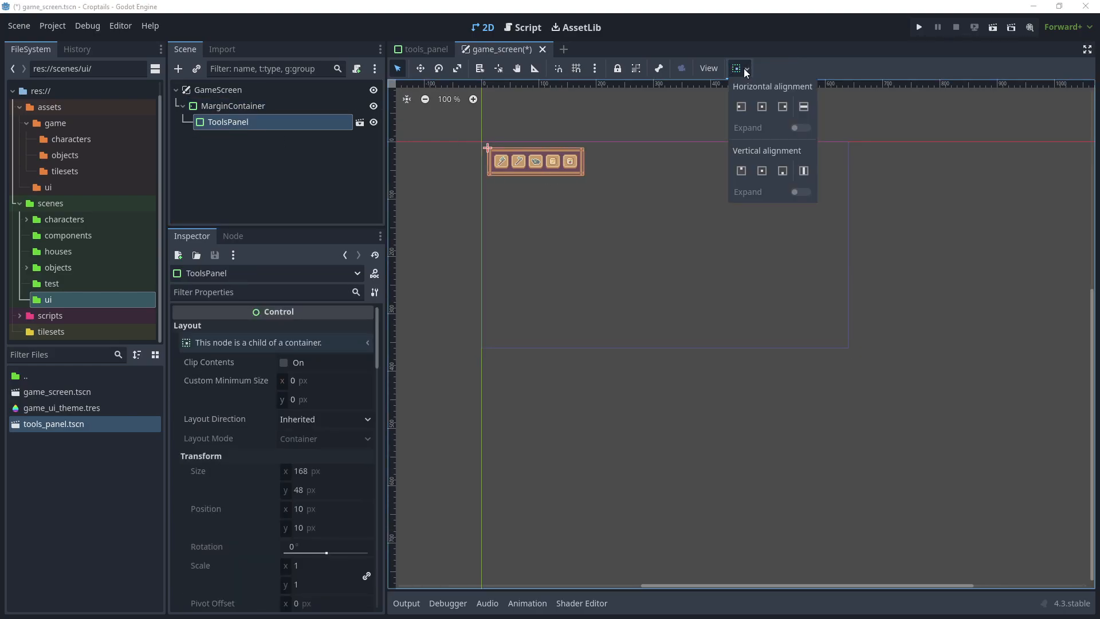
pyautogui.click(762, 107)
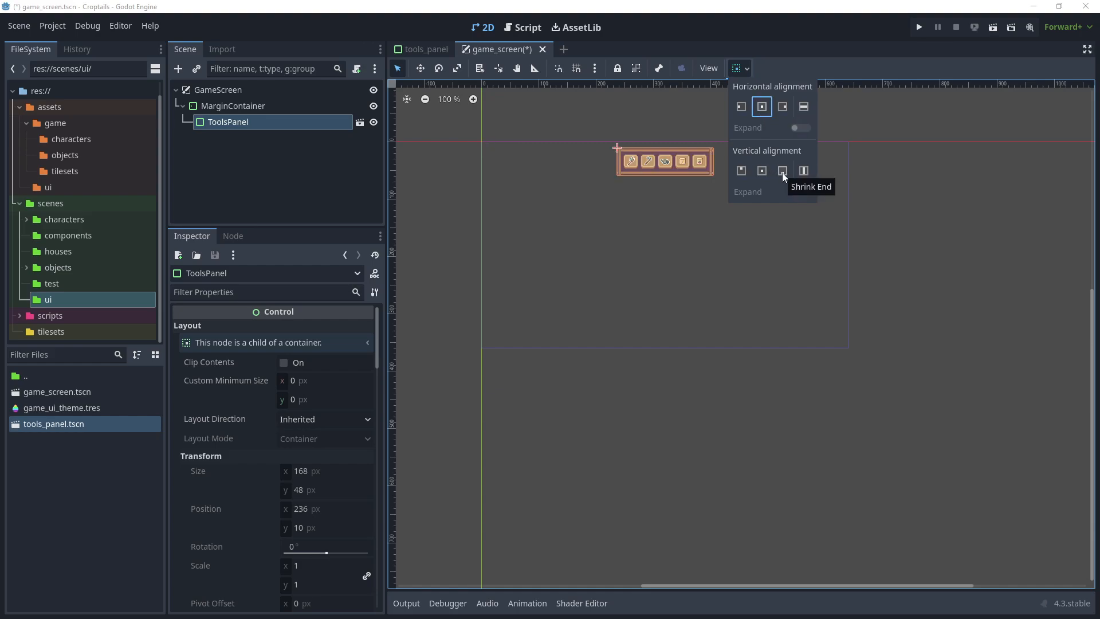
pyautogui.click(782, 171)
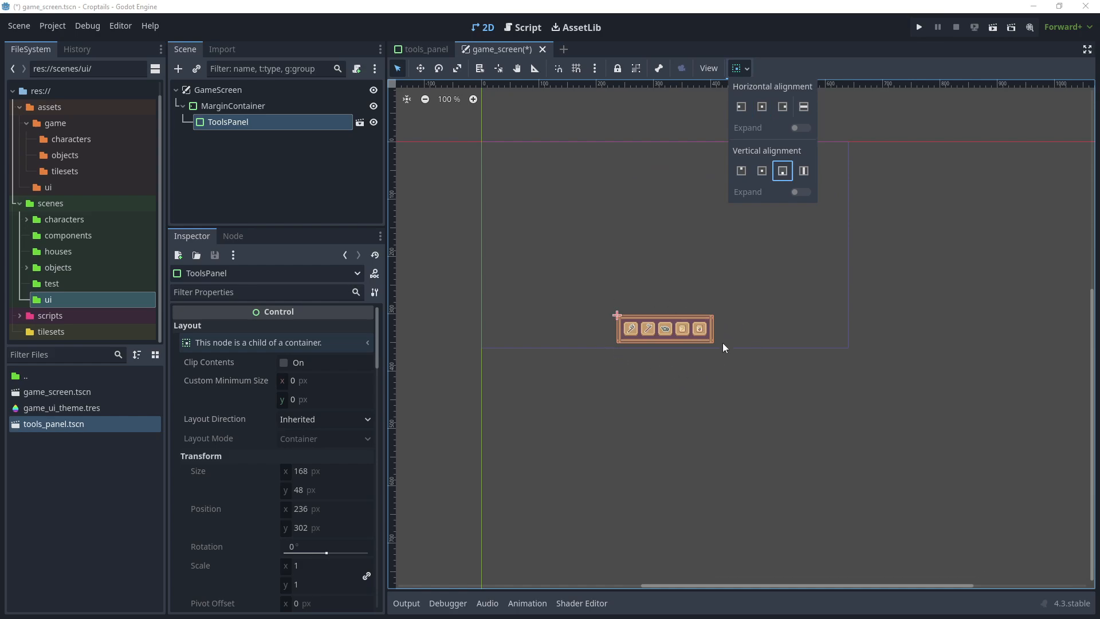
pyautogui.click(768, 327)
pyautogui.hotkey('ctrl', 's')
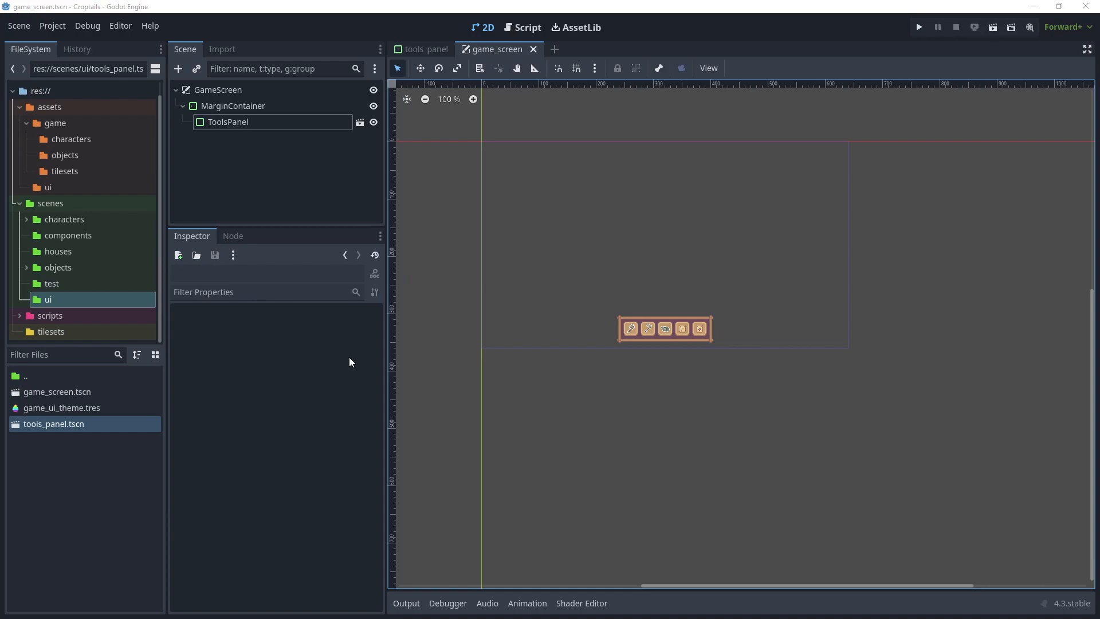
# Duplicate test_scene_player.tscn in the scenes/test folder as test_scene_game_screen_ui.tscn and open the copy.
pyautogui.click(49, 284)
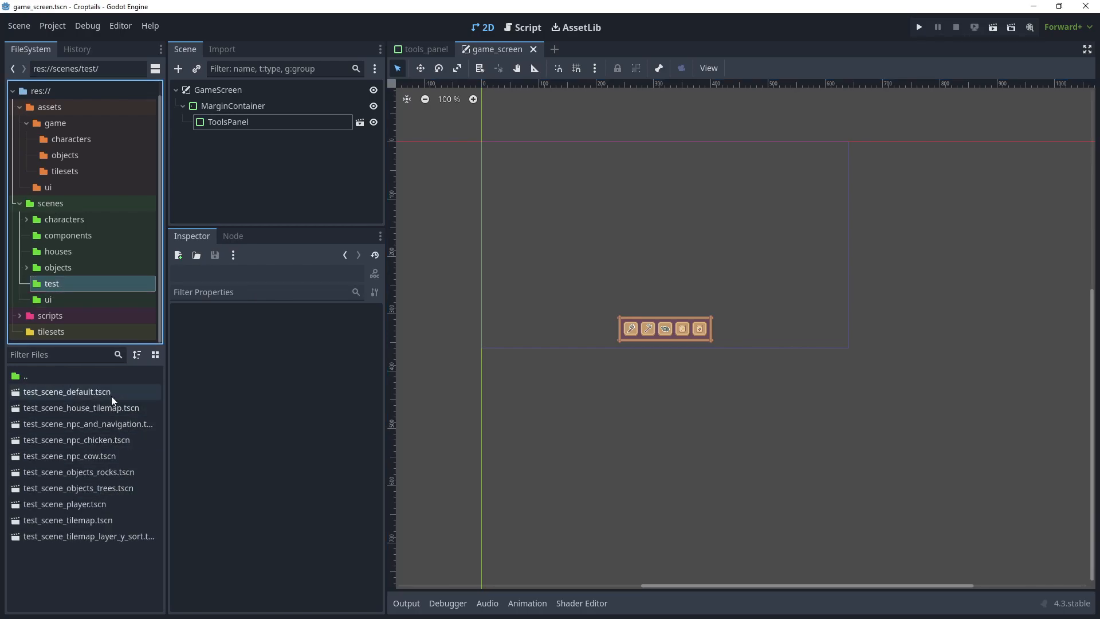
pyautogui.click(69, 576)
pyautogui.click(86, 506)
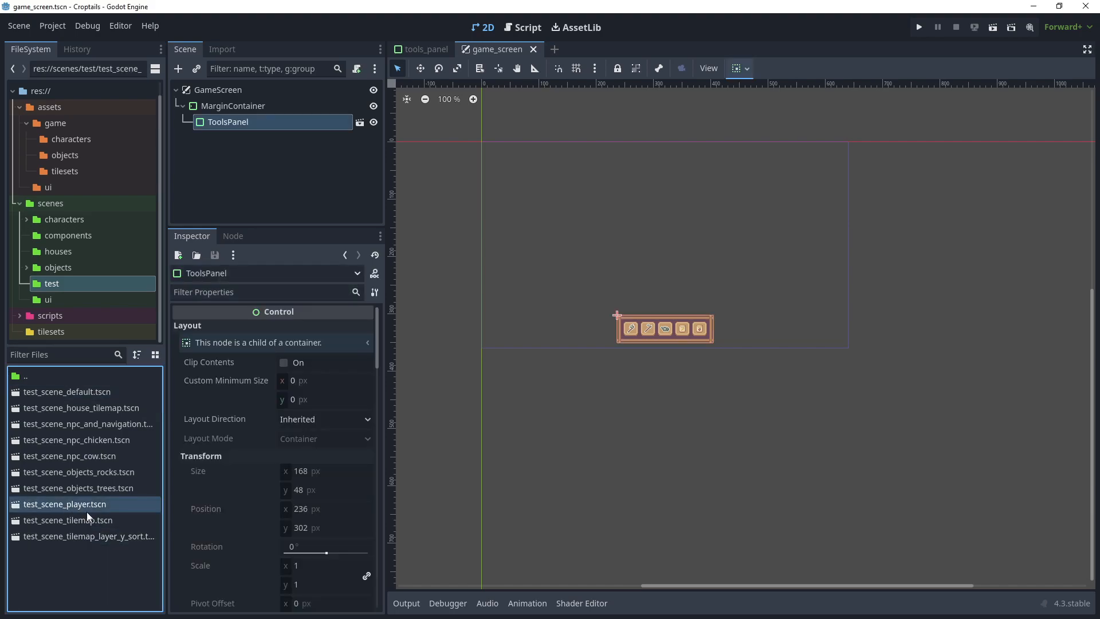
pyautogui.rightClick(85, 505)
pyautogui.click(120, 501)
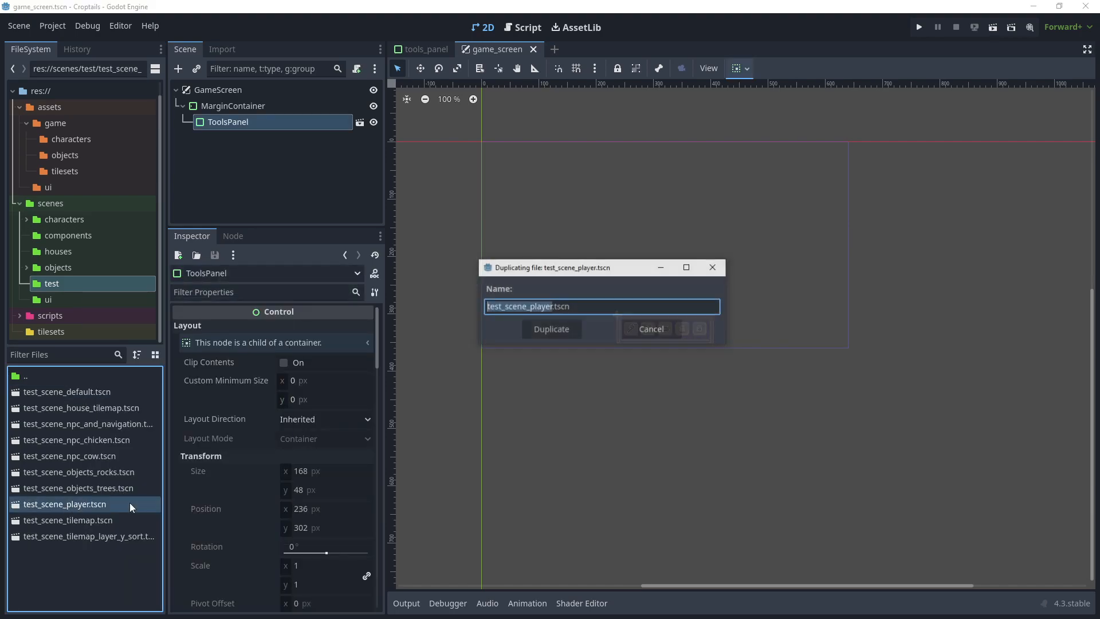
pyautogui.doubleClick(535, 304)
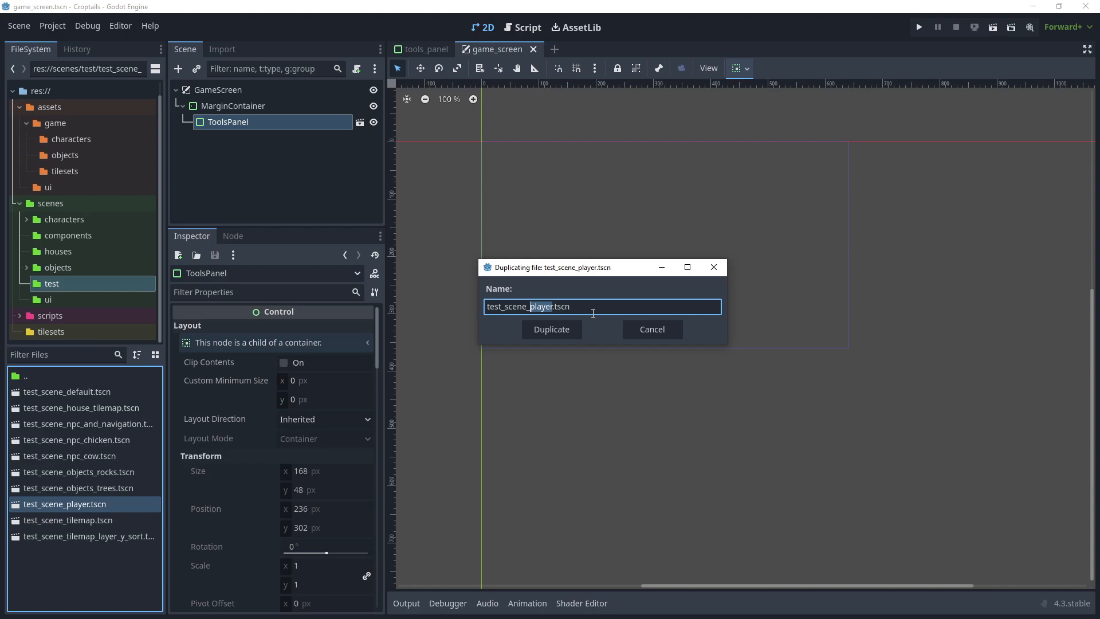
pyautogui.write('game_screen_ui')
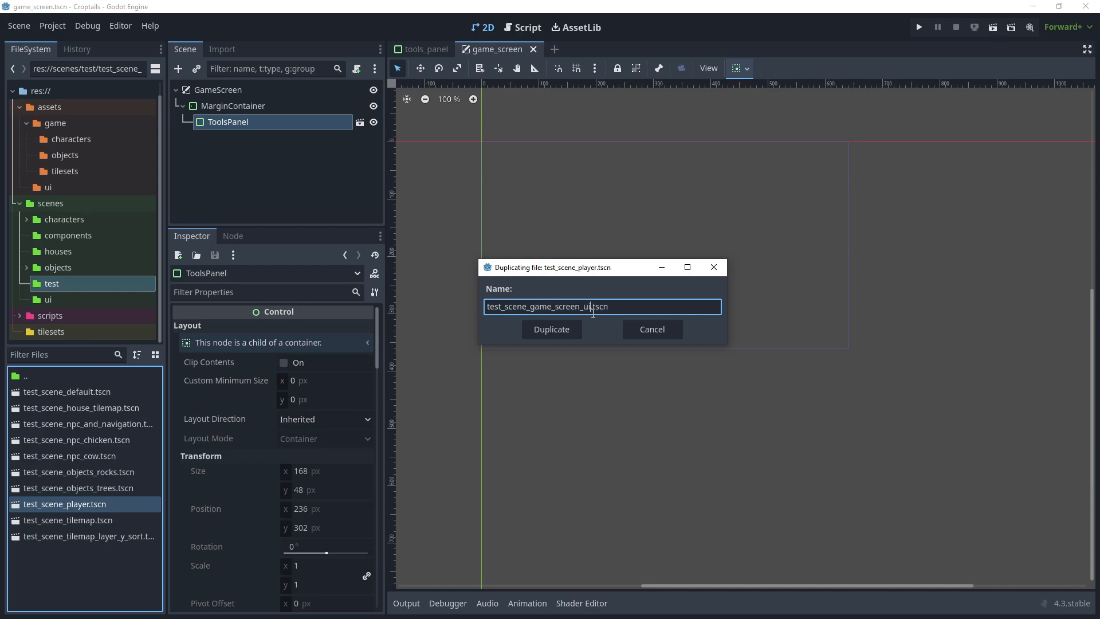
pyautogui.click(541, 331)
pyautogui.doubleClick(94, 409)
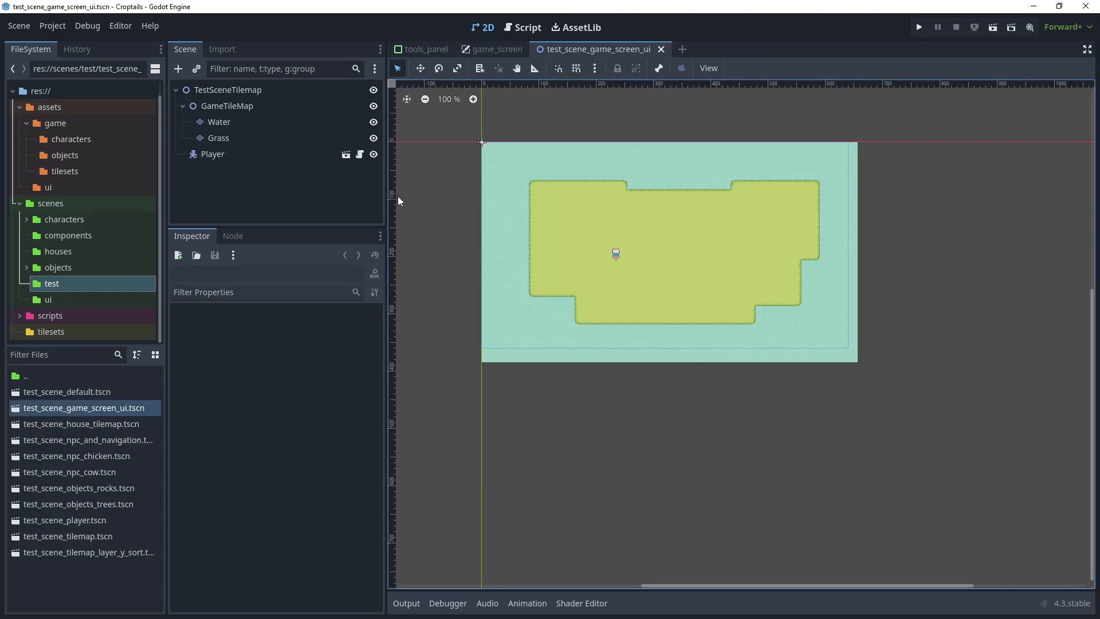
# Instance game_screen.tscn from scenes/ui under the TestSceneTilemap root and save the test scene.
pyautogui.click(253, 91)
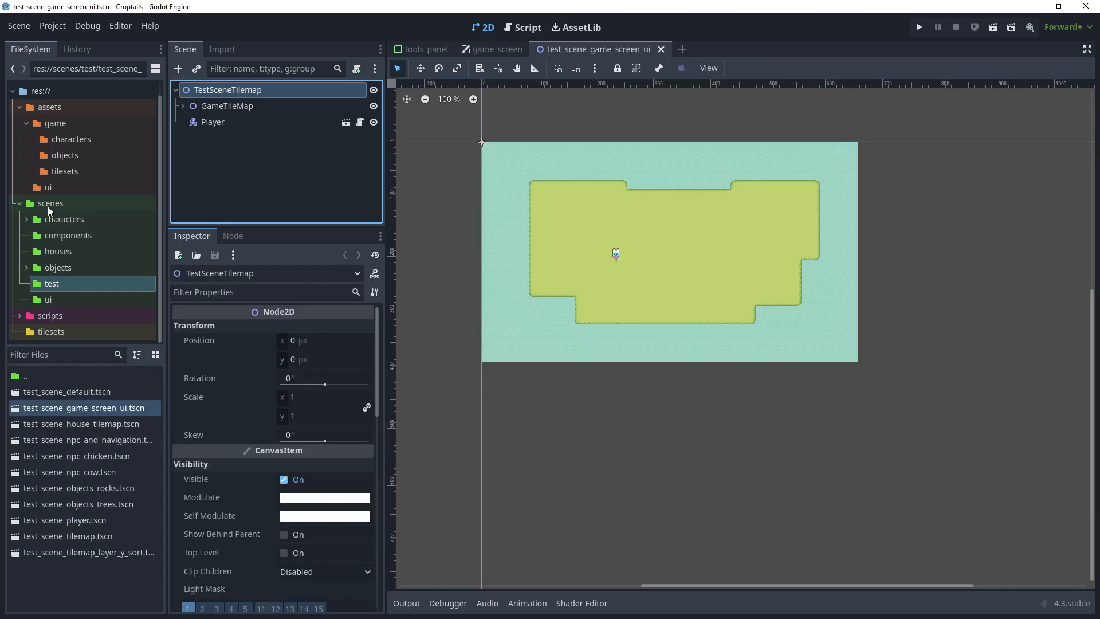
pyautogui.click(45, 300)
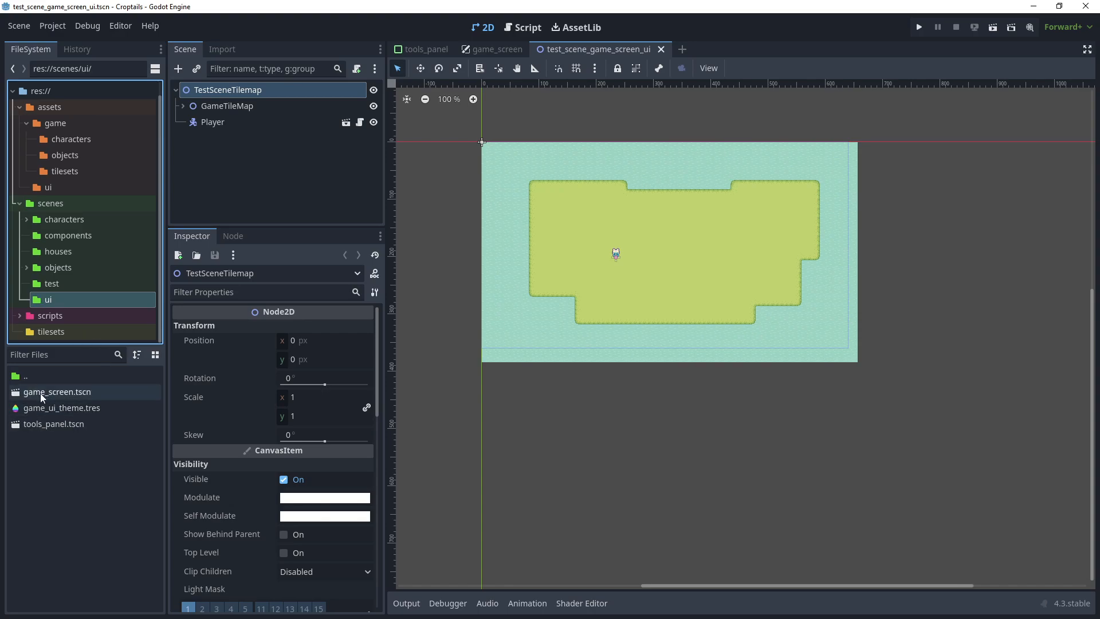
pyautogui.moveTo(41, 396); pyautogui.dragTo(221, 90)
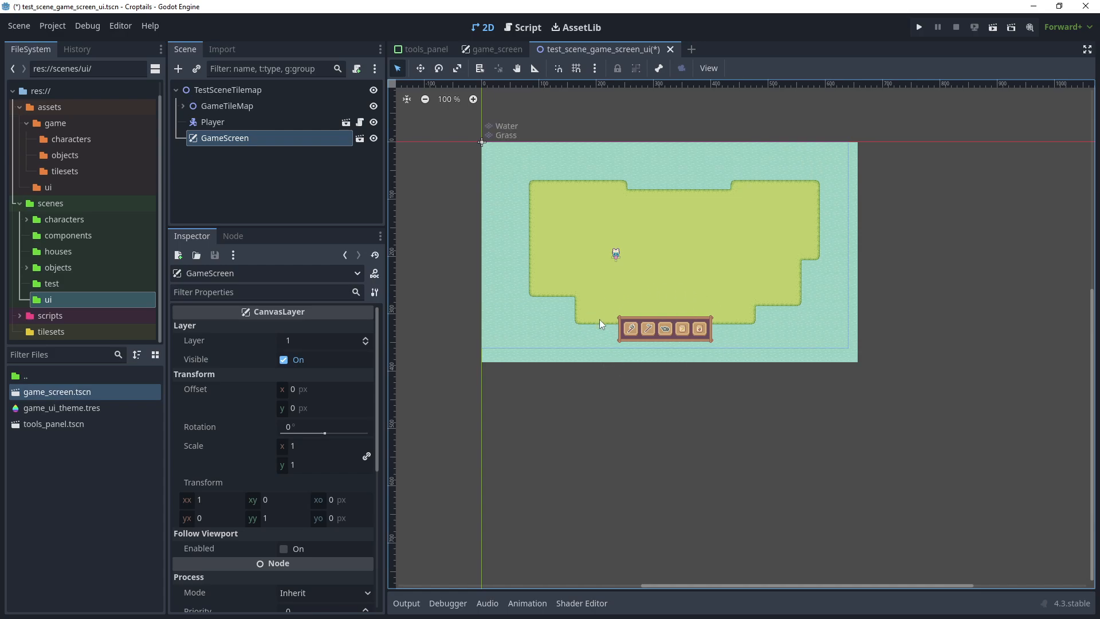
pyautogui.hotkey('ctrl', 's')
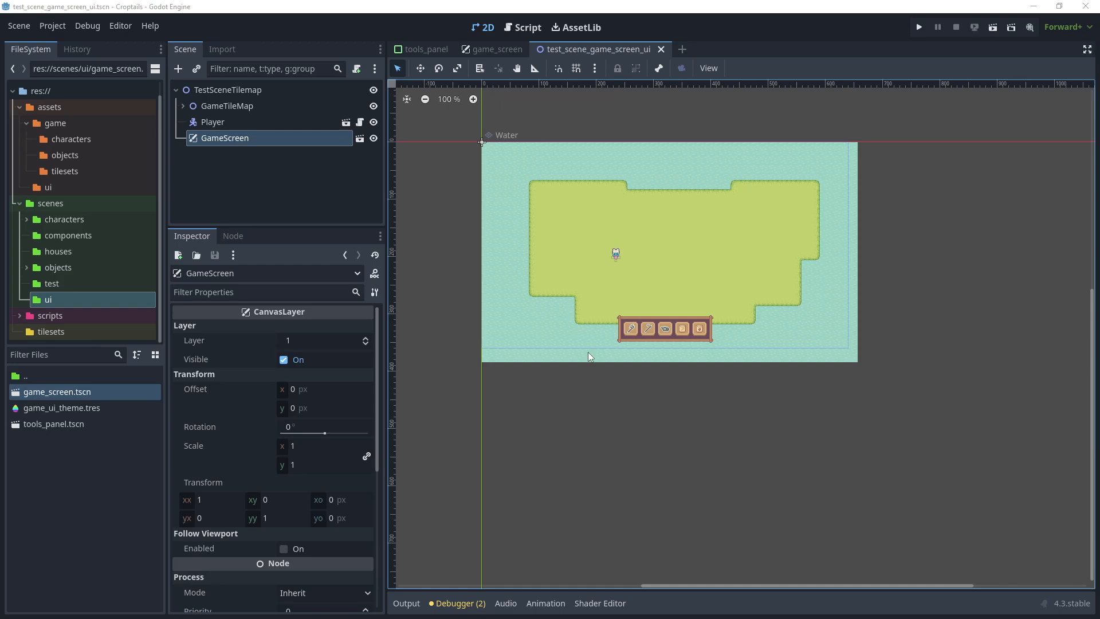
# Attach a new script at res://scenes/ui/tools_panel.gd to the ToolsPanel root node of the tools_panel scene.
pyautogui.click(427, 49)
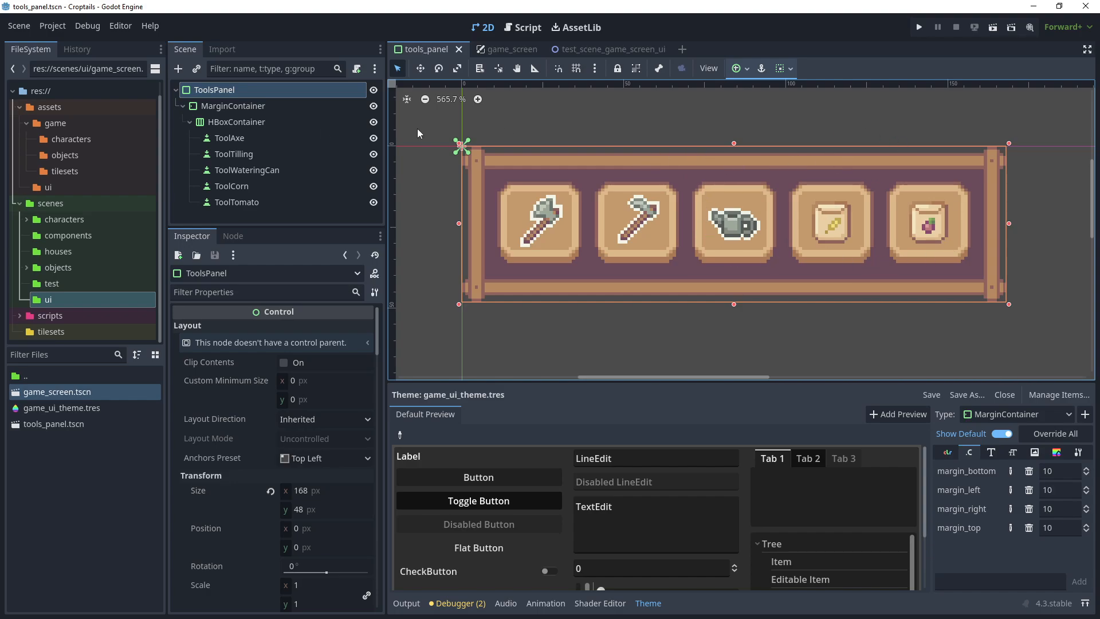
pyautogui.rightClick(235, 90)
pyautogui.click(280, 210)
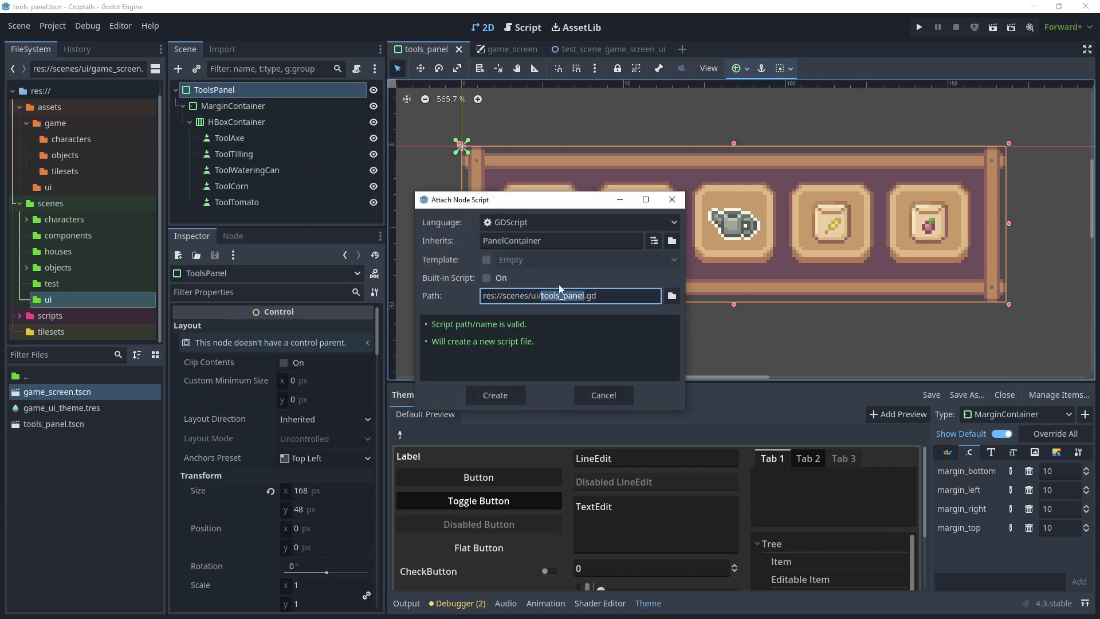
pyautogui.click(503, 395)
pyautogui.click(503, 395)
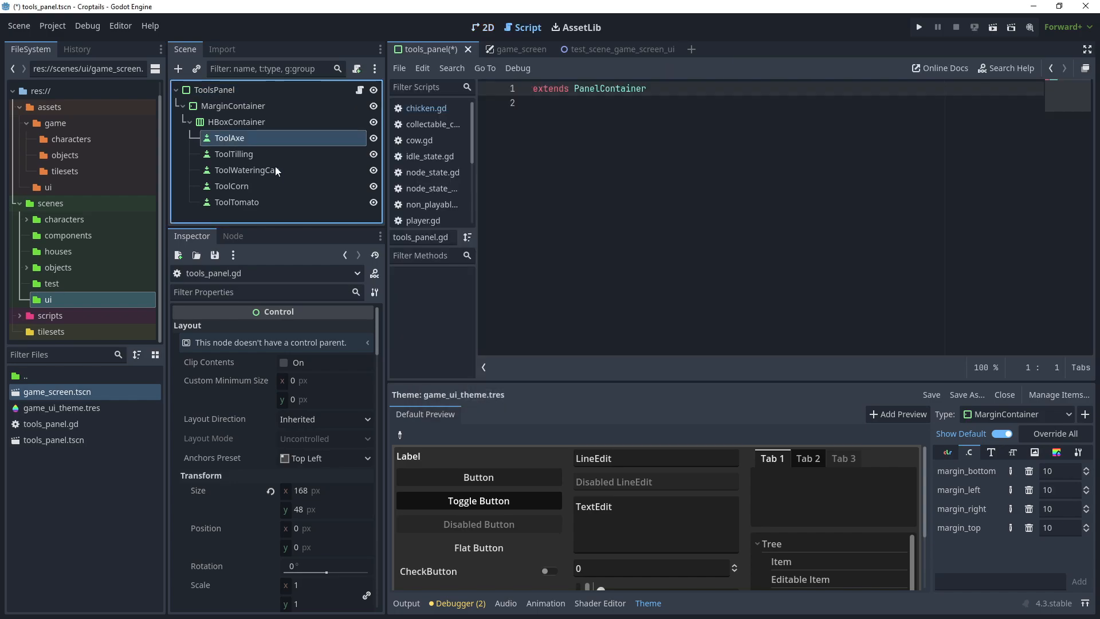
pyautogui.click(238, 139)
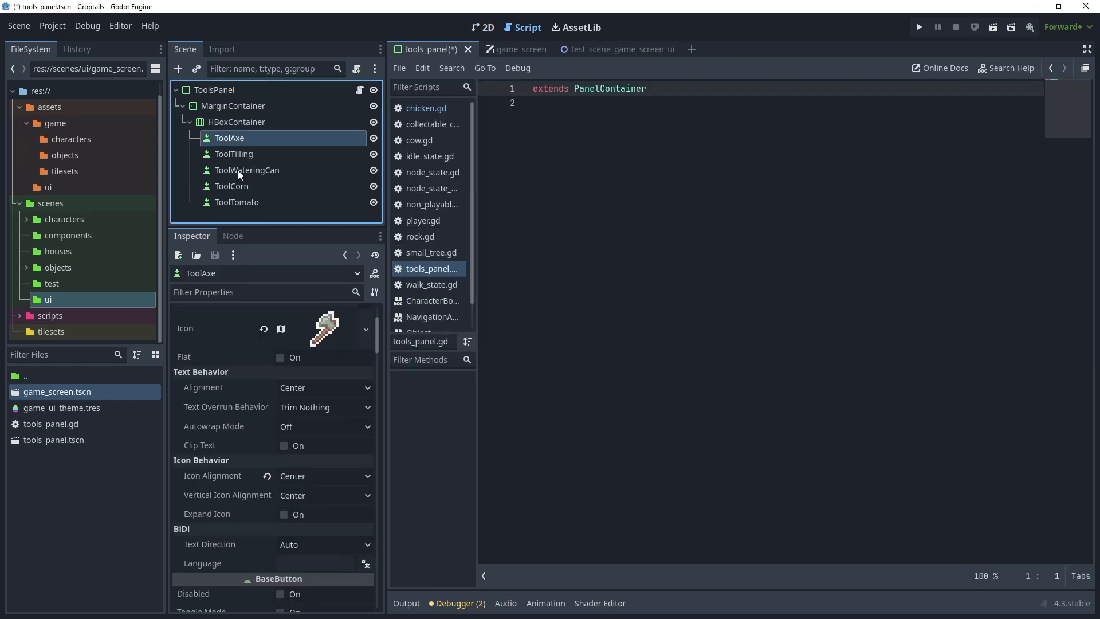
pyautogui.keyDown('shift'); pyautogui.click(237, 202); pyautogui.keyUp('shift')
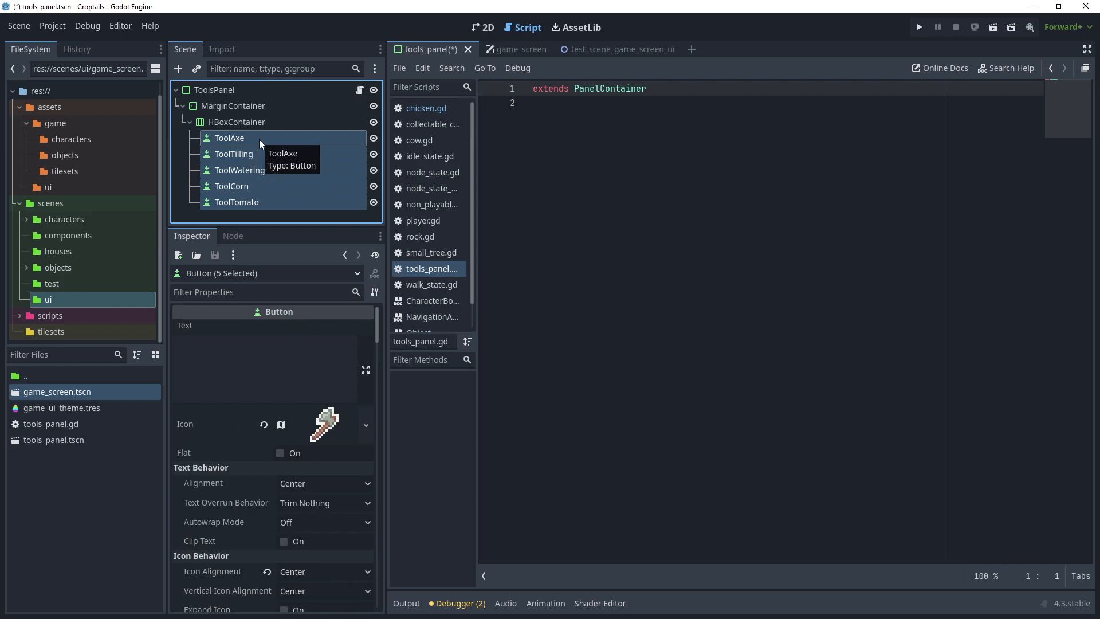
pyautogui.keyDown('ctrl'); pyautogui.moveTo(259, 140); pyautogui.dragTo(535, 112); pyautogui.keyUp('ctrl')
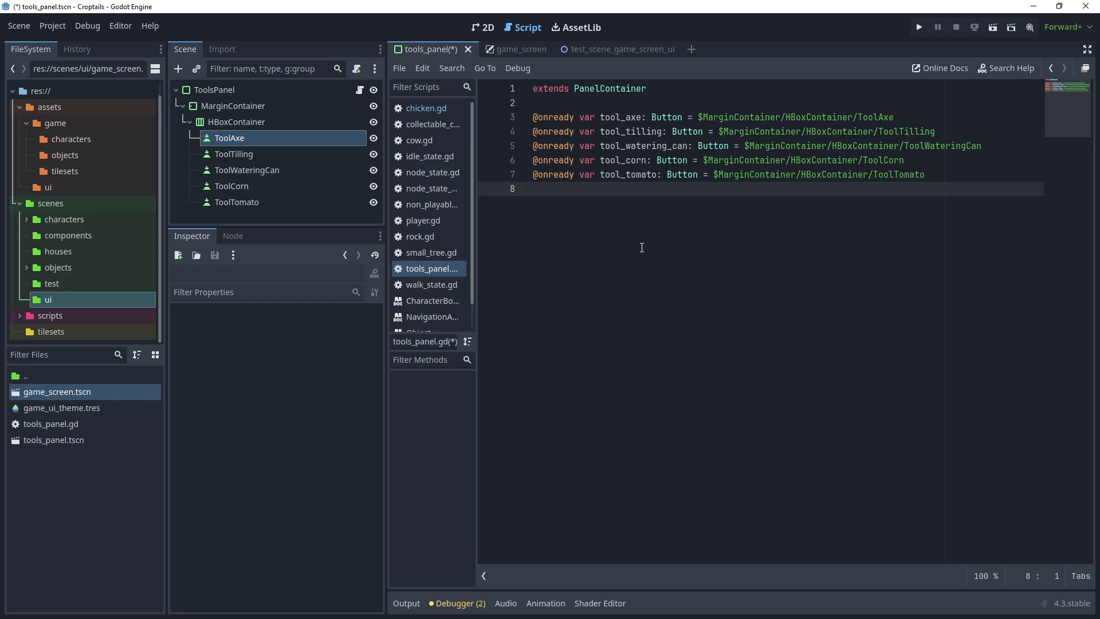
pyautogui.hotkey('ctrl', 's')
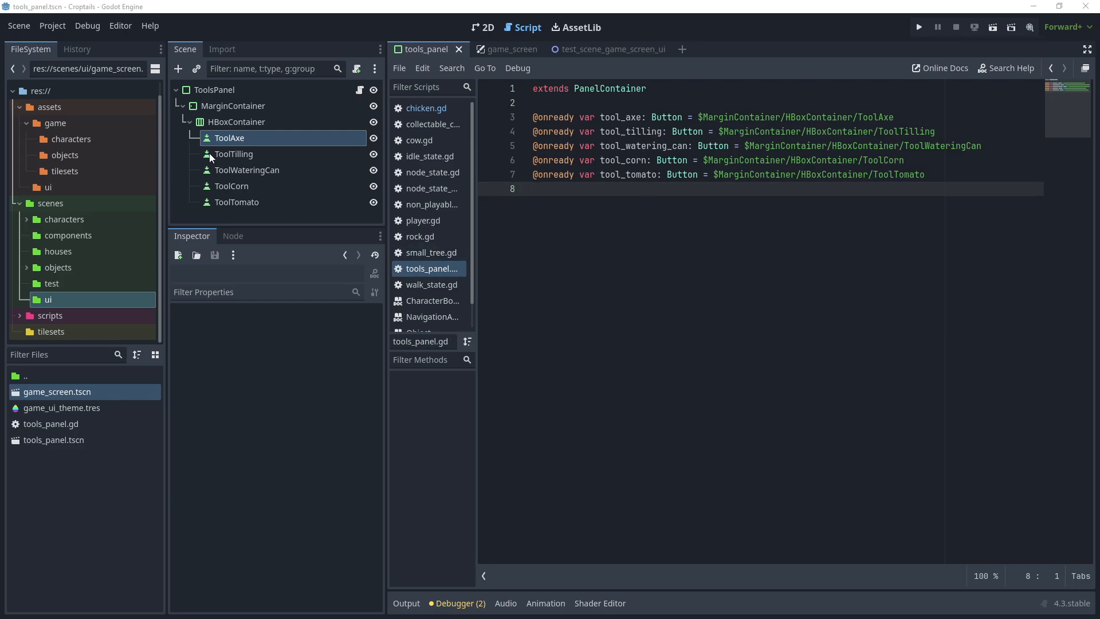
# Connect the ToolAxe button's pressed() signal to the _on_tool_axe_pressed method on ToolsPanel.
pyautogui.click(235, 137)
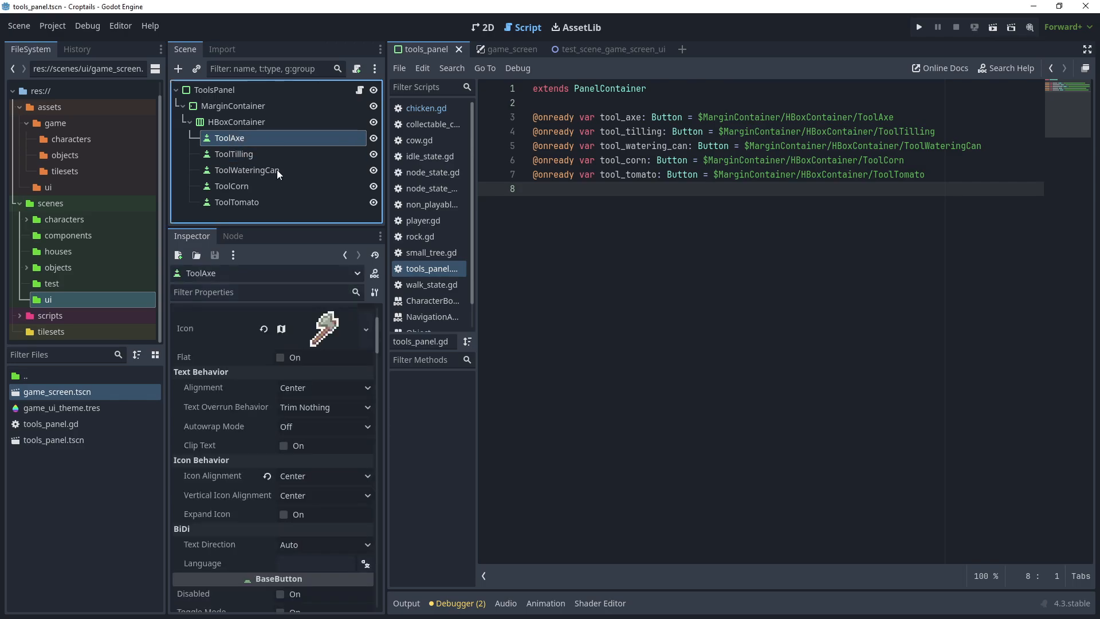
pyautogui.click(232, 236)
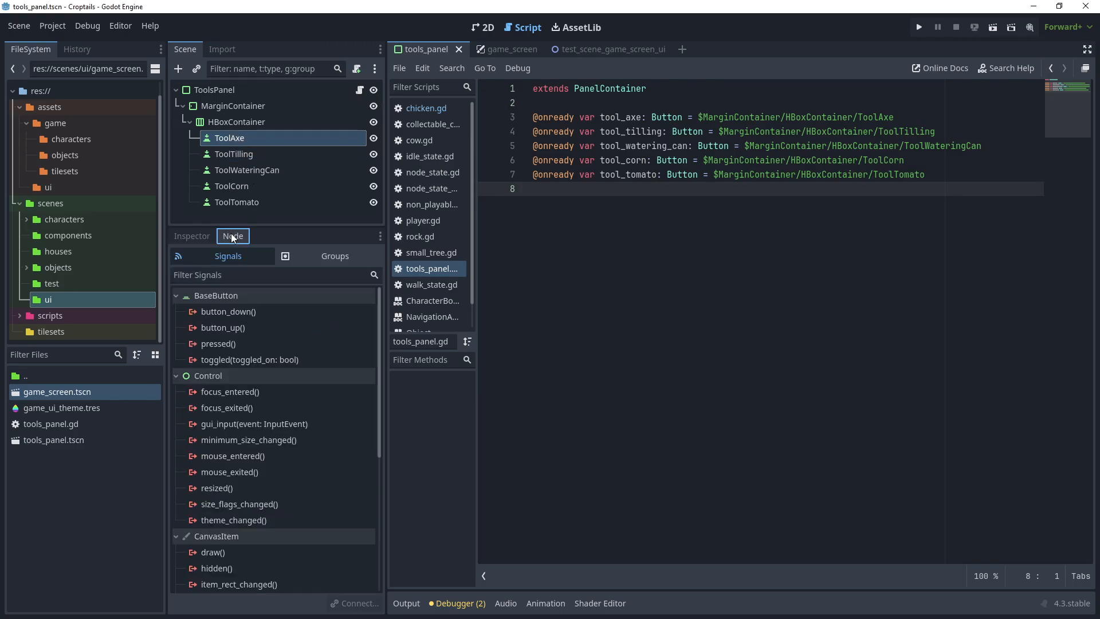
pyautogui.click(222, 343)
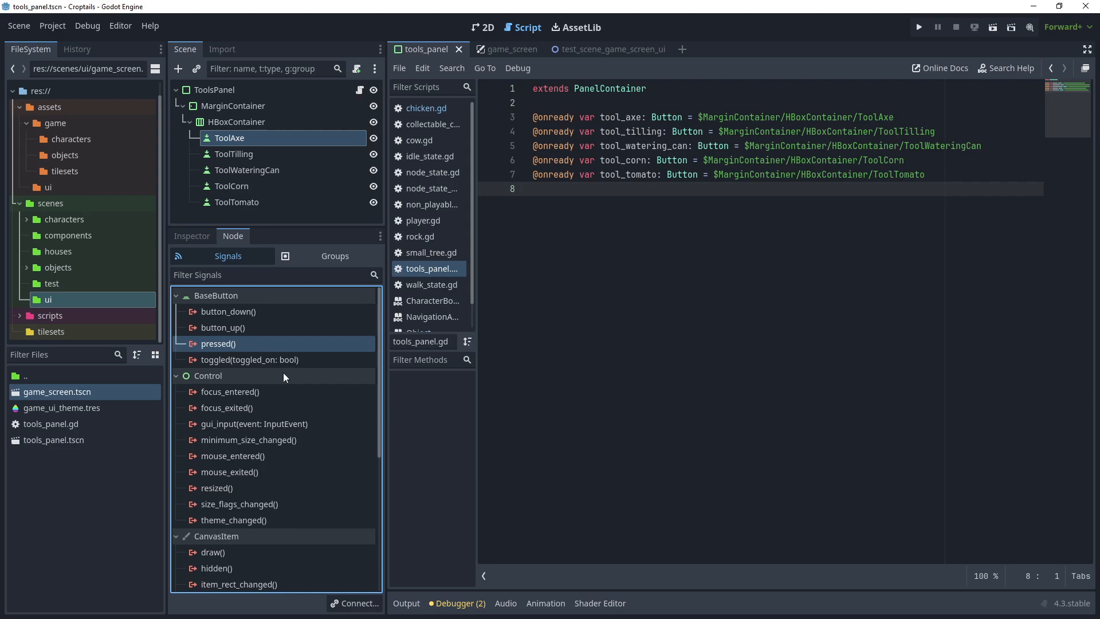
pyautogui.click(354, 602)
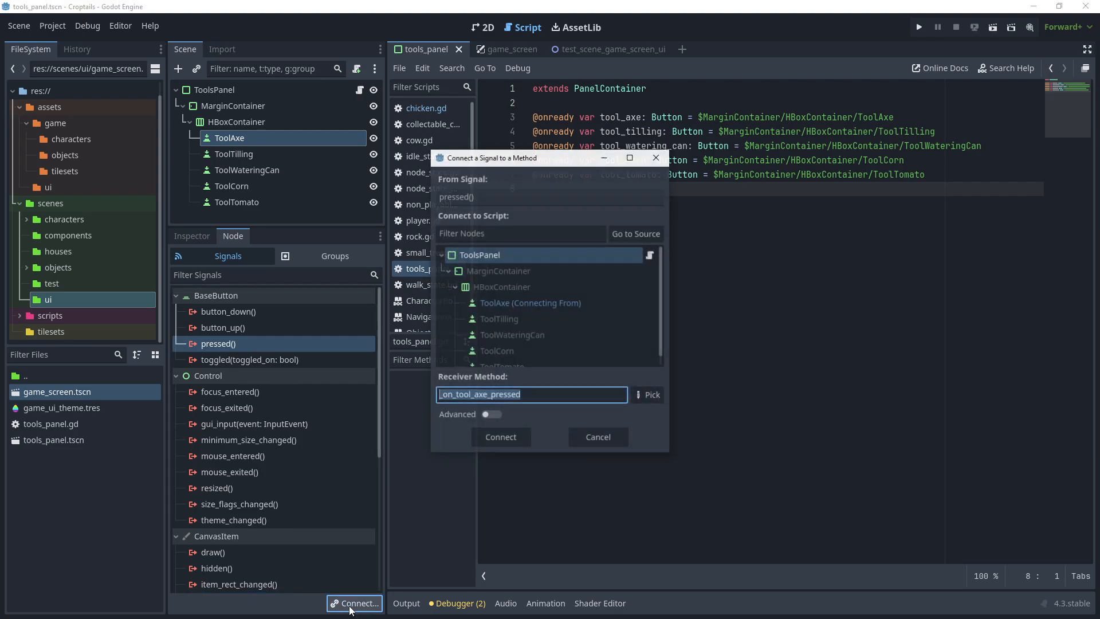
pyautogui.click(500, 437)
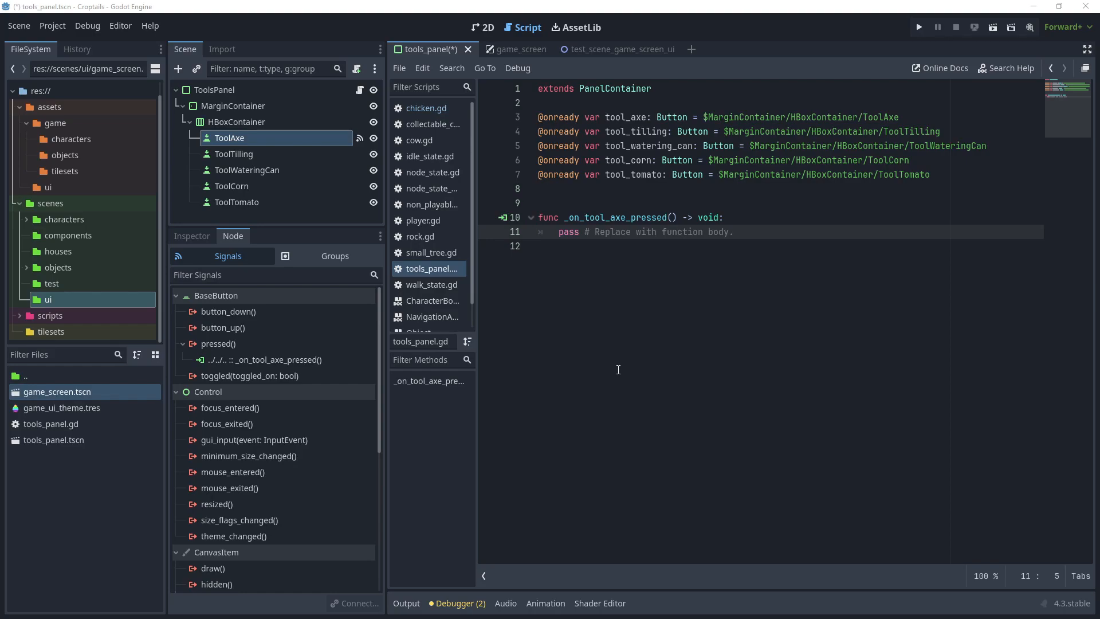
# Create a GDScript file tool_manager.gd inheriting Node in res://scripts/globals, open it for editing, and save.
pyautogui.click(17, 314)
pyautogui.click(33, 314)
pyautogui.click(60, 331)
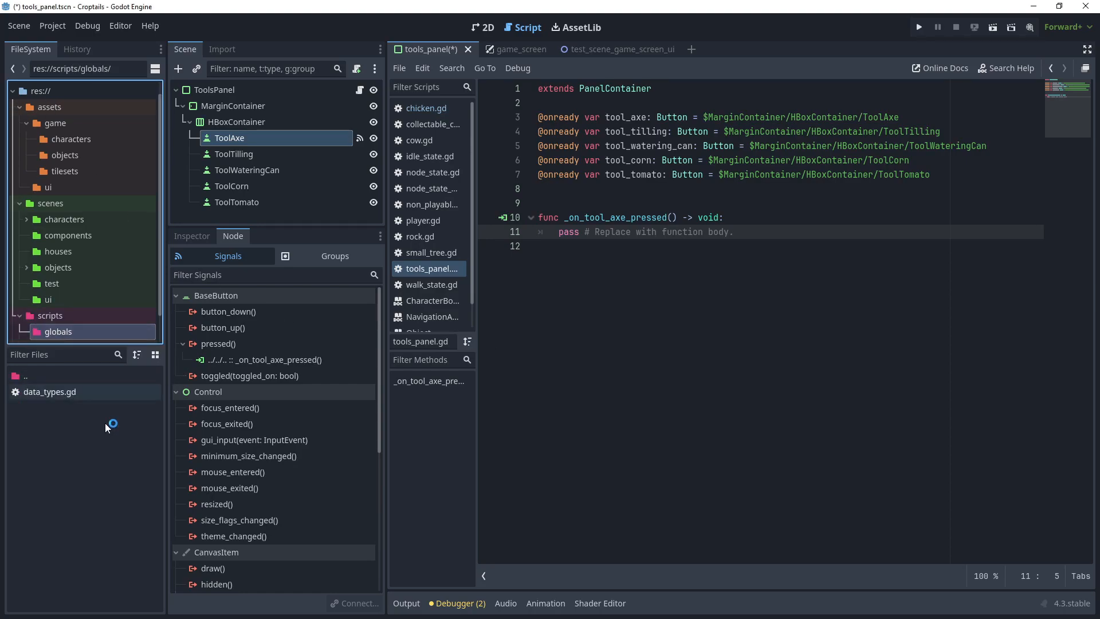
pyautogui.rightClick(52, 442)
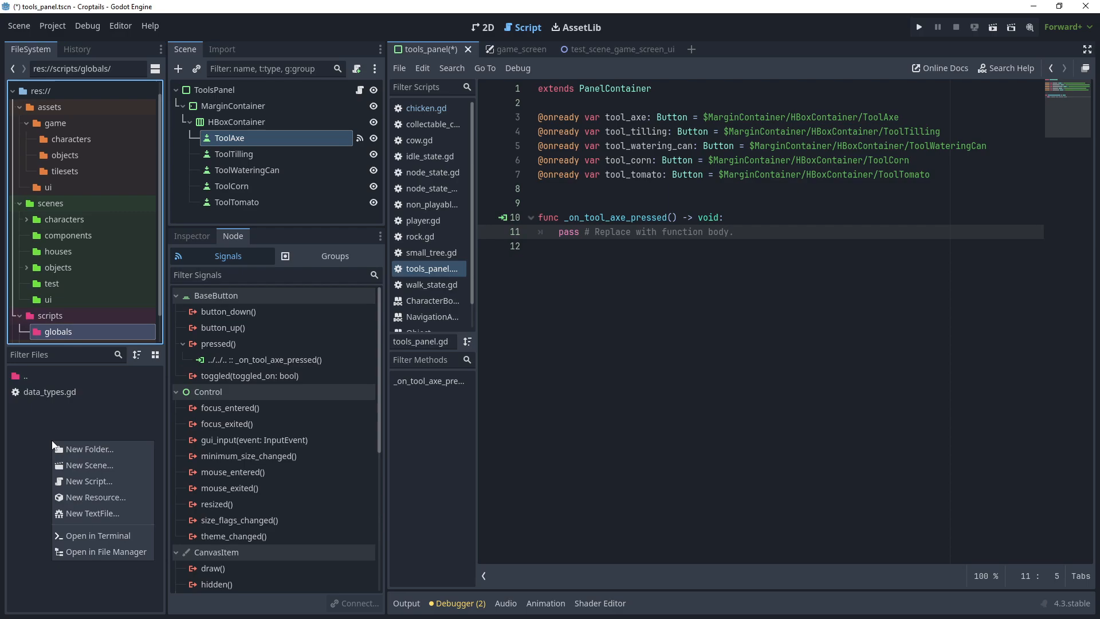
pyautogui.click(97, 480)
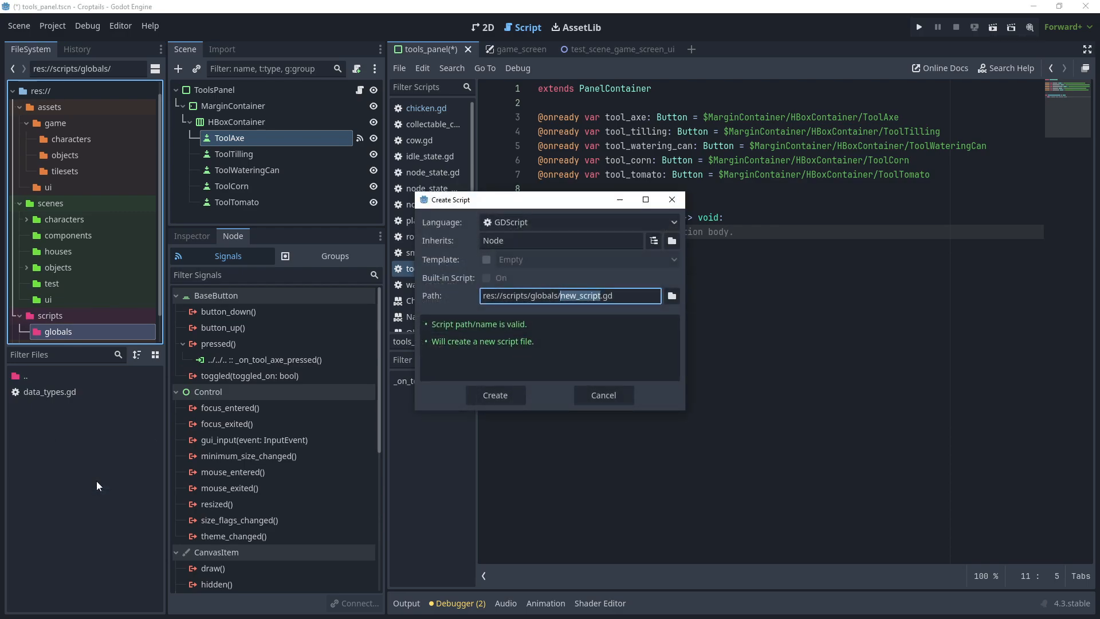
pyautogui.write('tool_manager')
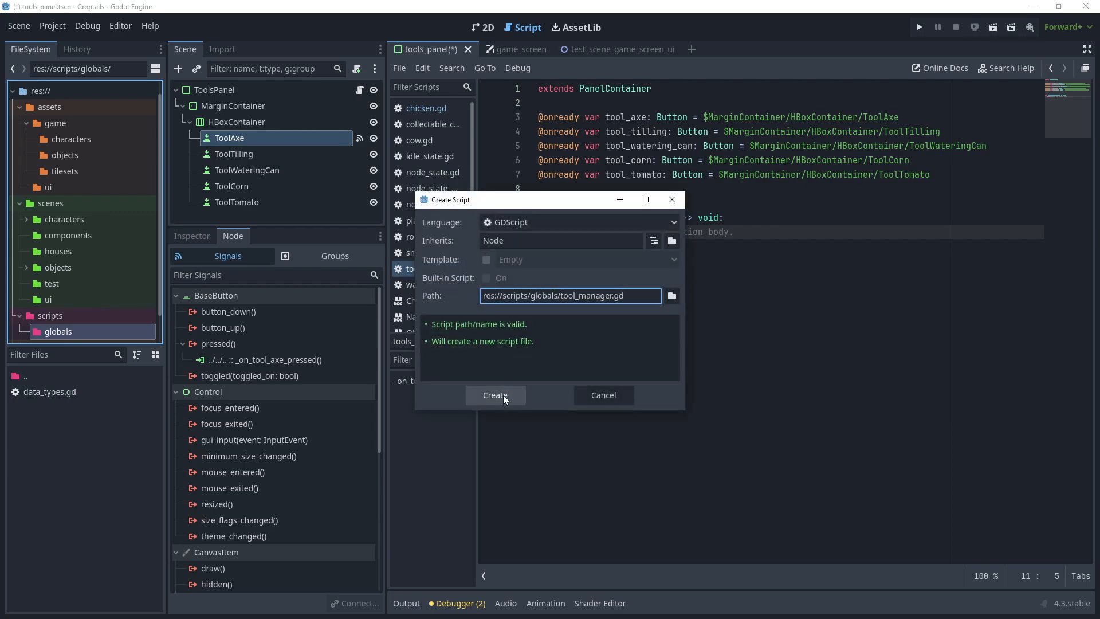
pyautogui.click(495, 394)
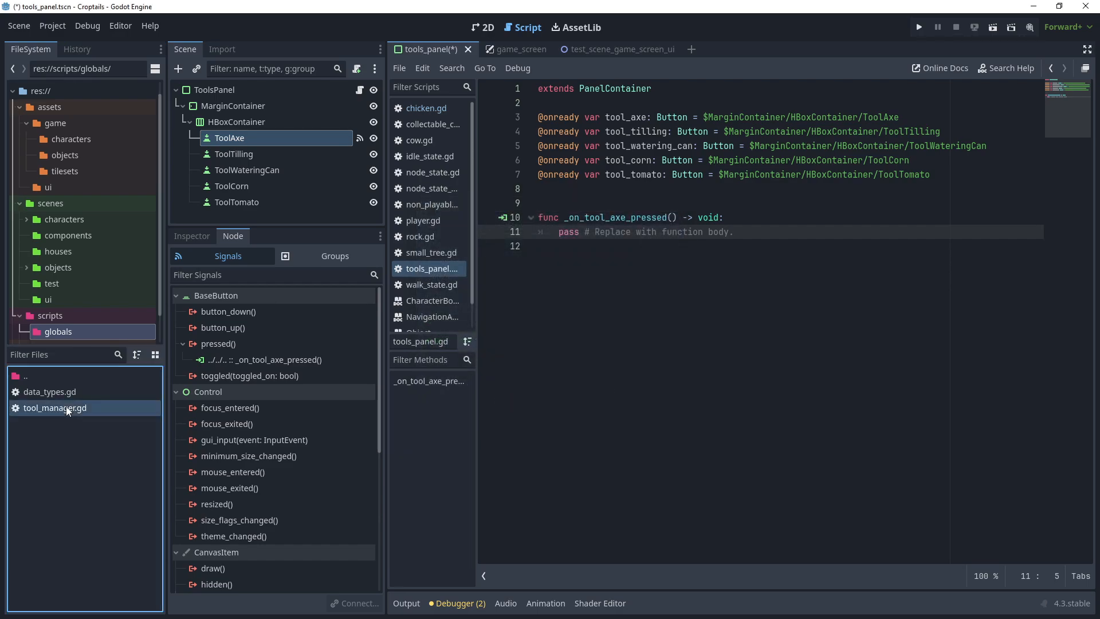
pyautogui.click(609, 113)
pyautogui.hotkey('ctrl', 's')
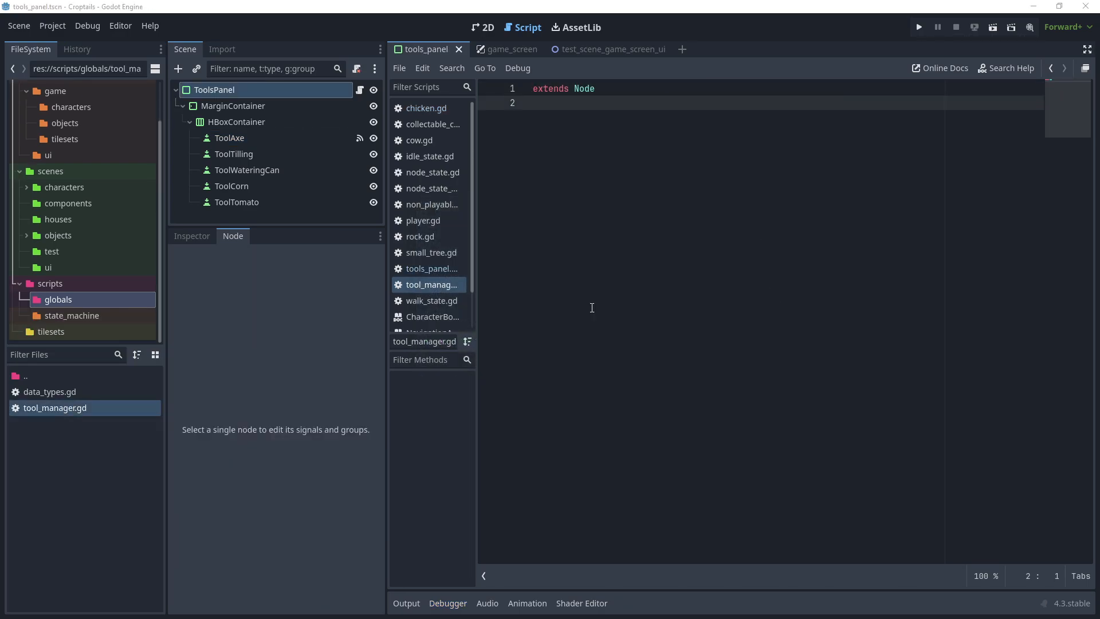
# Register res://scripts/globals/tool_manager.gd as a global autoload named ToolManager in the project settings and save.
pyautogui.click(56, 26)
pyautogui.click(61, 42)
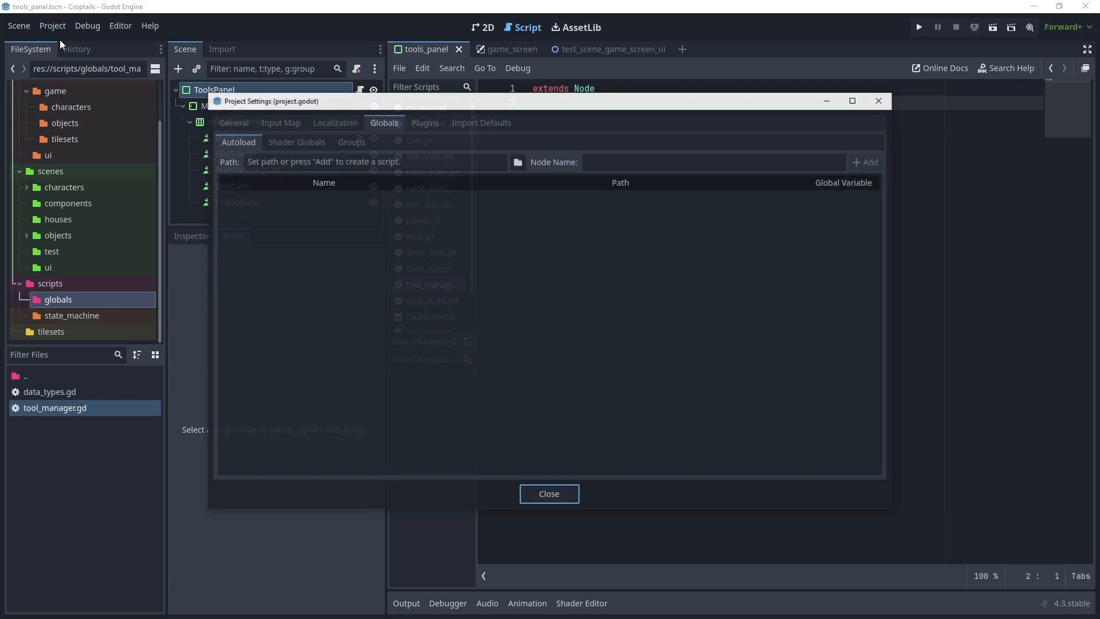
pyautogui.click(393, 124)
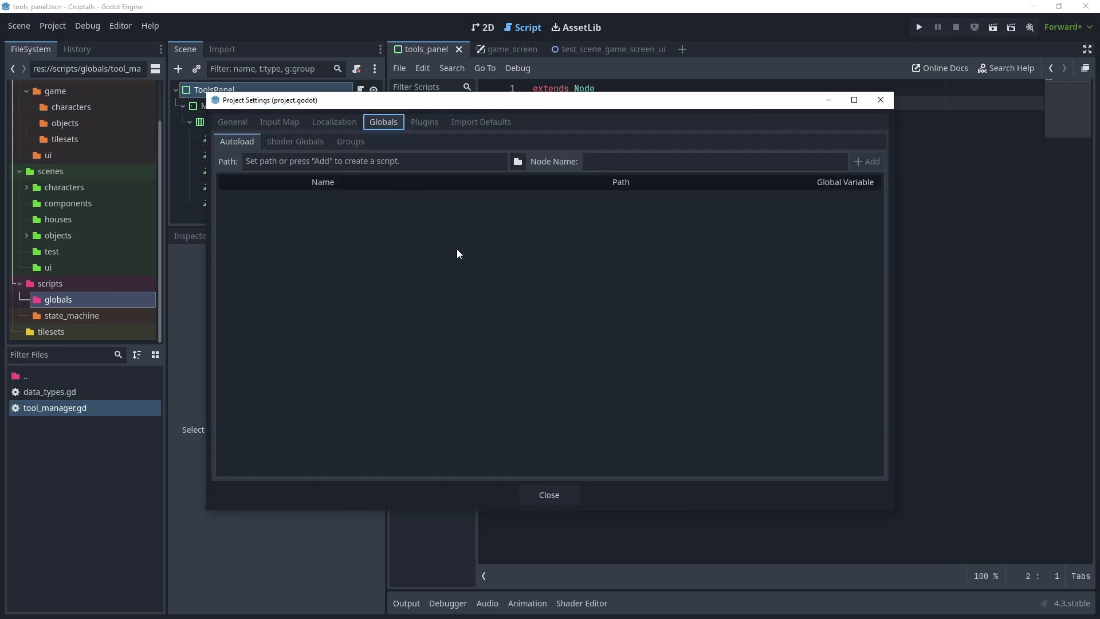
pyautogui.click(517, 161)
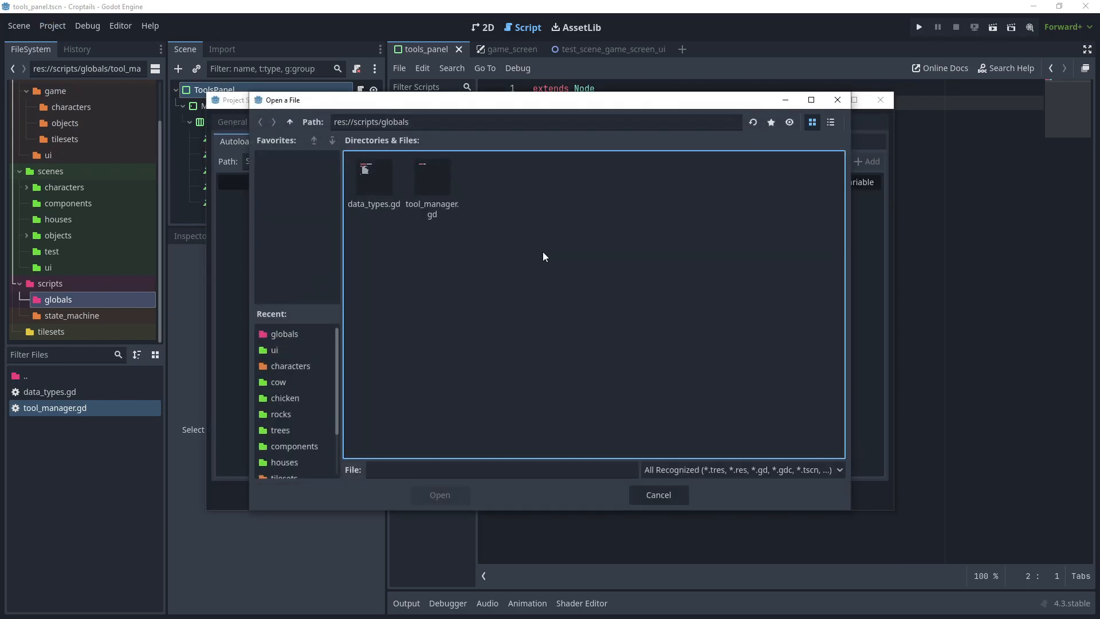
pyautogui.click(435, 188)
pyautogui.click(445, 496)
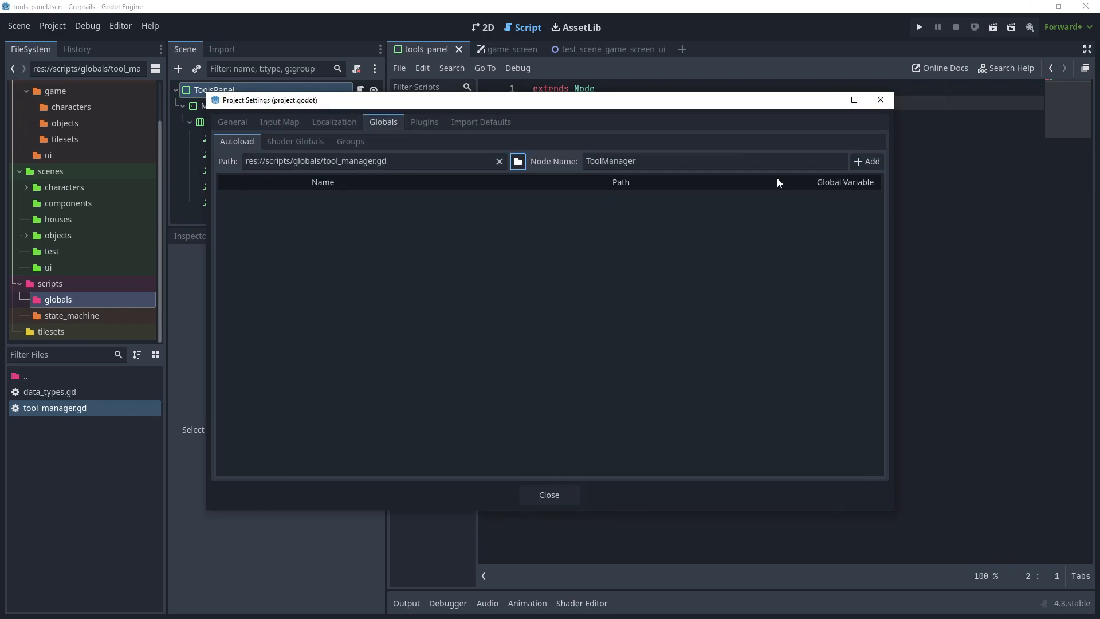
pyautogui.click(865, 163)
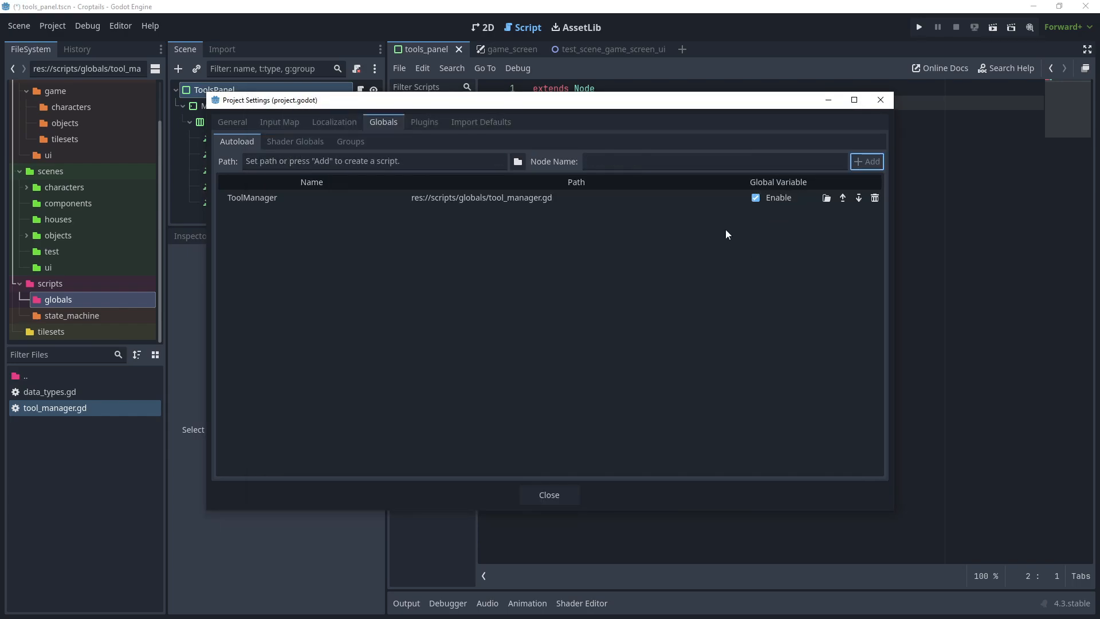
pyautogui.click(548, 496)
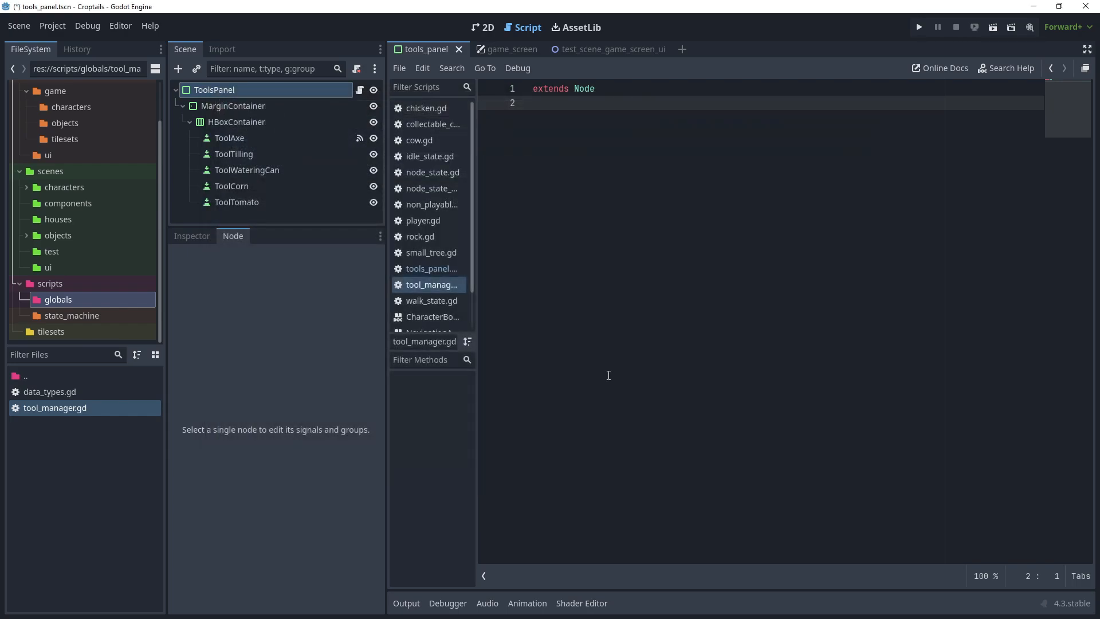
pyautogui.hotkey('ctrl', 's')
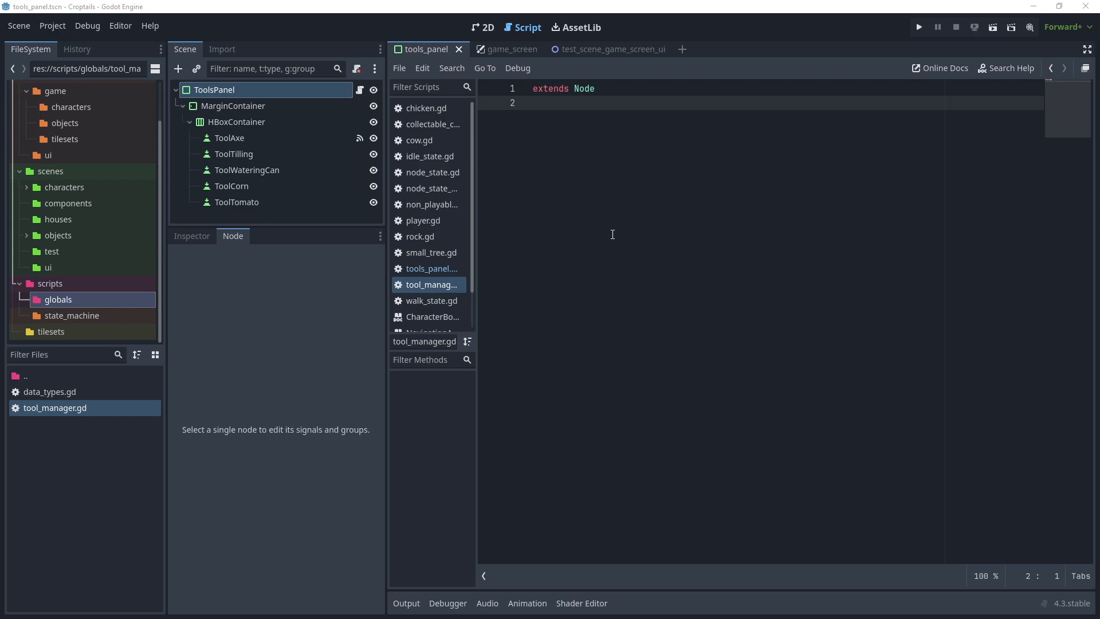
# Declare selected_tool: DataTypes.Tools = DataTypes.Tools.None and signal tool_selected(tool: DataTypes.Tools) in tool_manager.gd, checking the DataTypes definition.
pyautogui.press('Return')
pyautogui.write('var selected_tool')
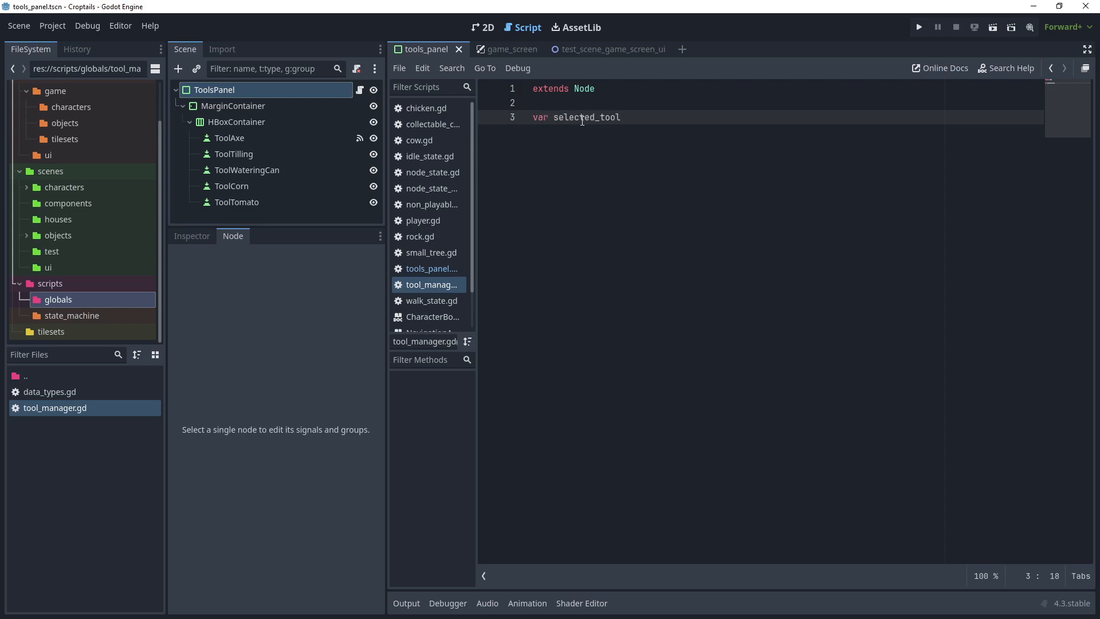
pyautogui.write(': DataTypes.Tool = DataTypes.Tools.None')
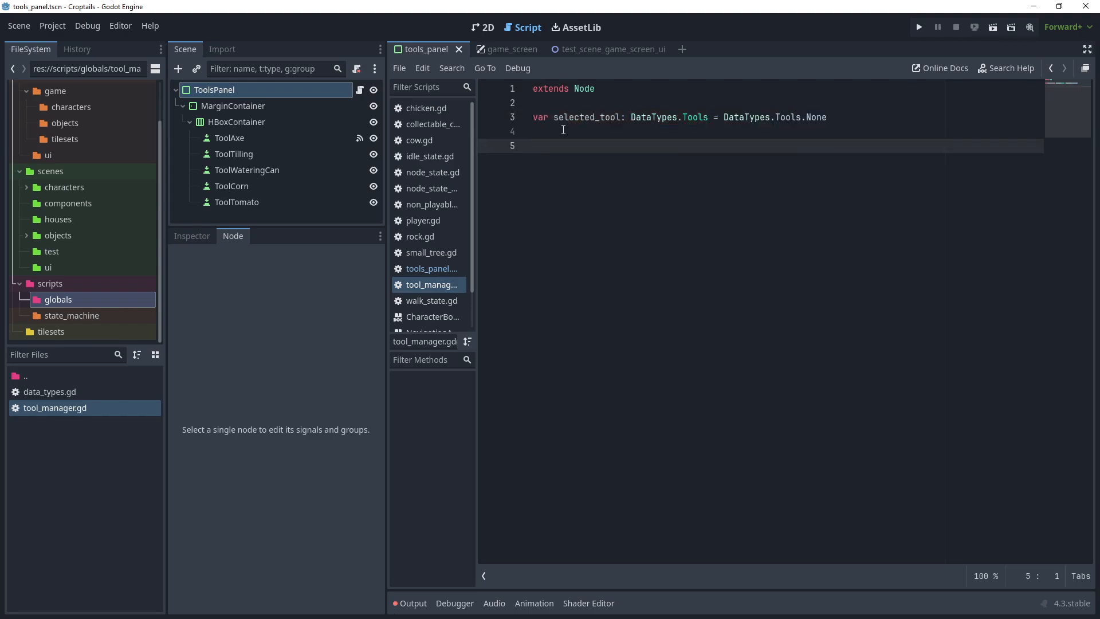
pyautogui.write('signal tool_selected(tool: DataTypes.Tools')
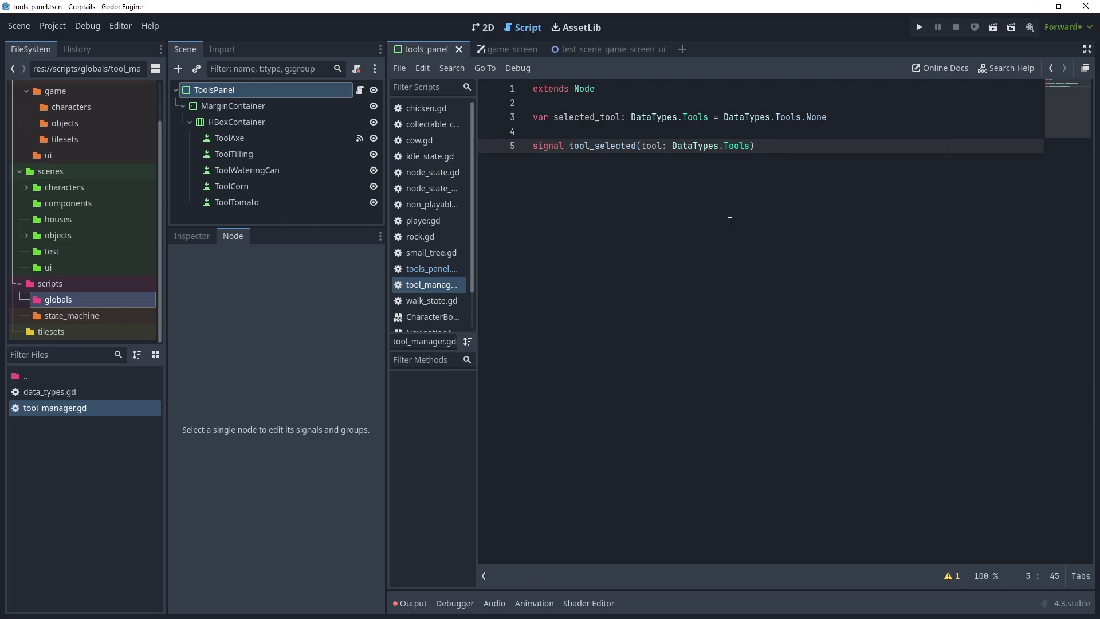
pyautogui.keyDown('ctrl'); pyautogui.click(694, 146); pyautogui.keyUp('ctrl')
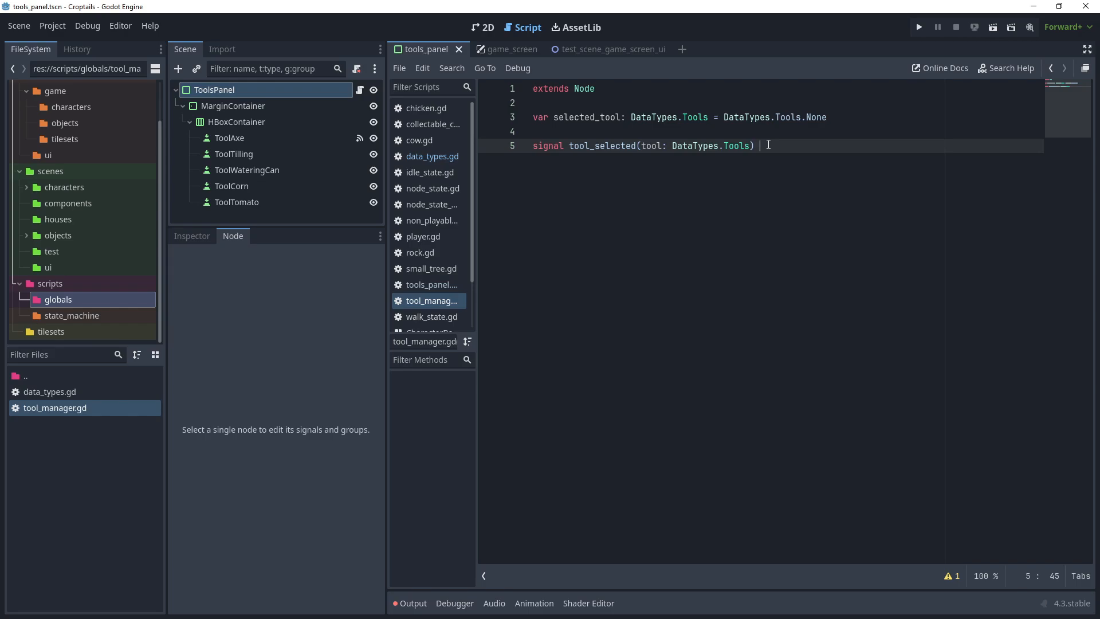
# Add the function header func select_tool(tool: DataTypes.Tools) -> void: below the signal in tool_manager.gd.
pyautogui.press('Return')
pyautogui.press('Return')
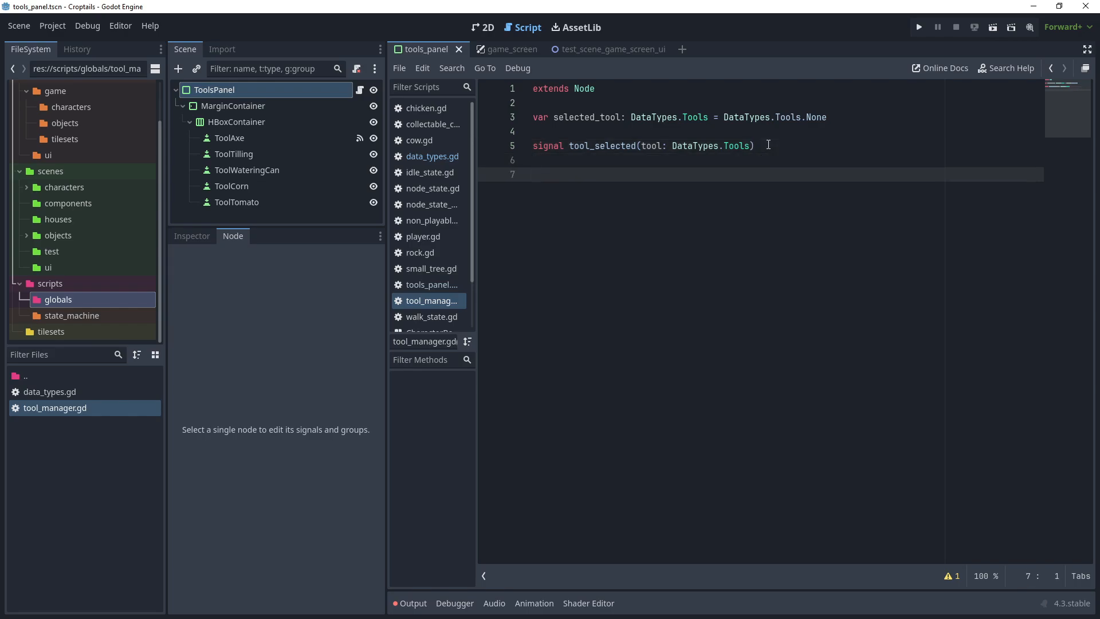
pyautogui.write('func')
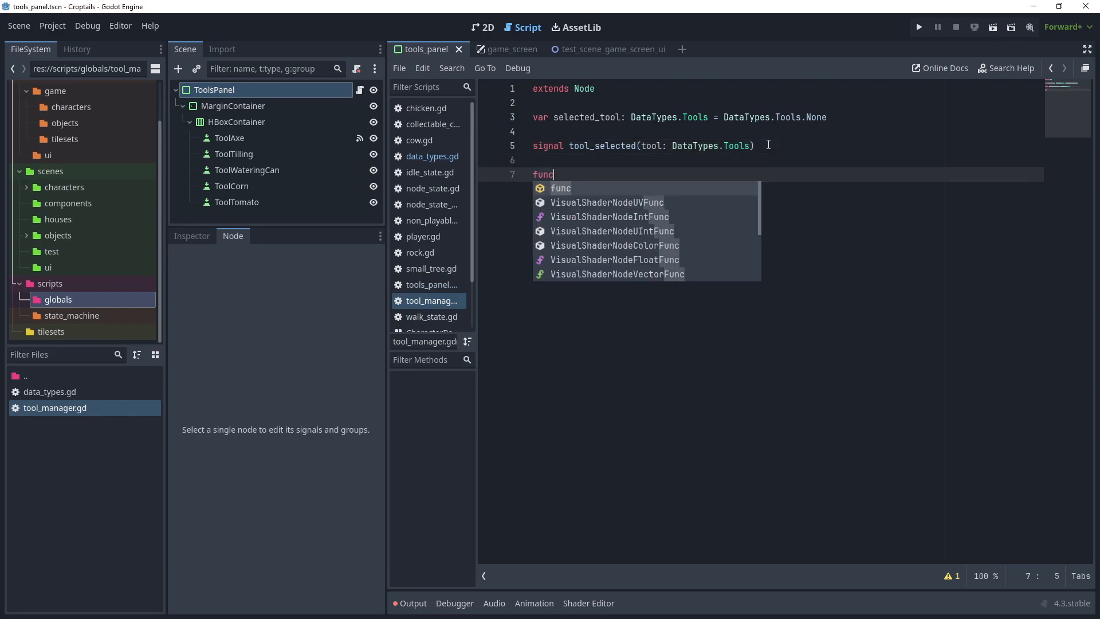
pyautogui.write(' select')
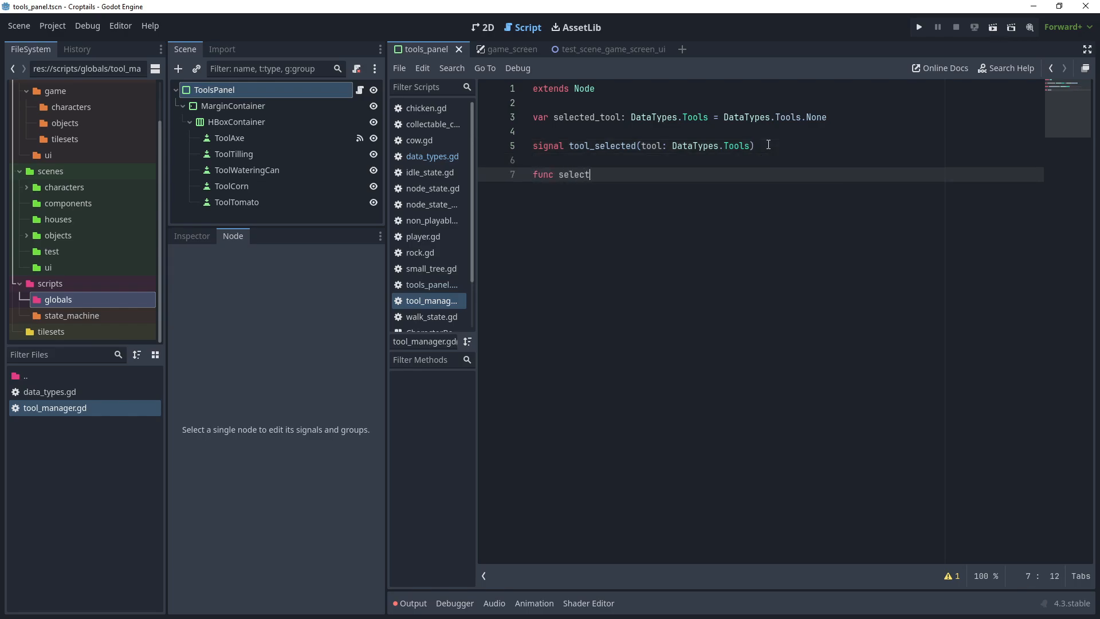
pyautogui.write('_tool(tool: DataTypes.Tools')
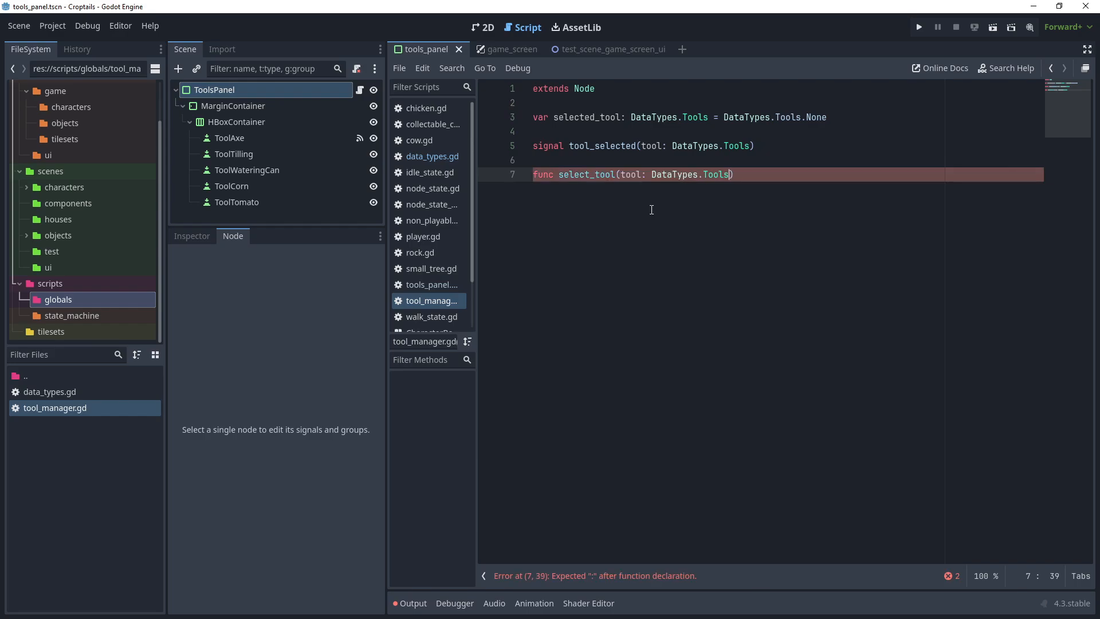
pyautogui.write(') -> void:')
pyautogui.press('Return')
# Make select_tool emit tool_selected with tool and assign tool to selected_tool, and save the script.
pyautogui.write('tool')
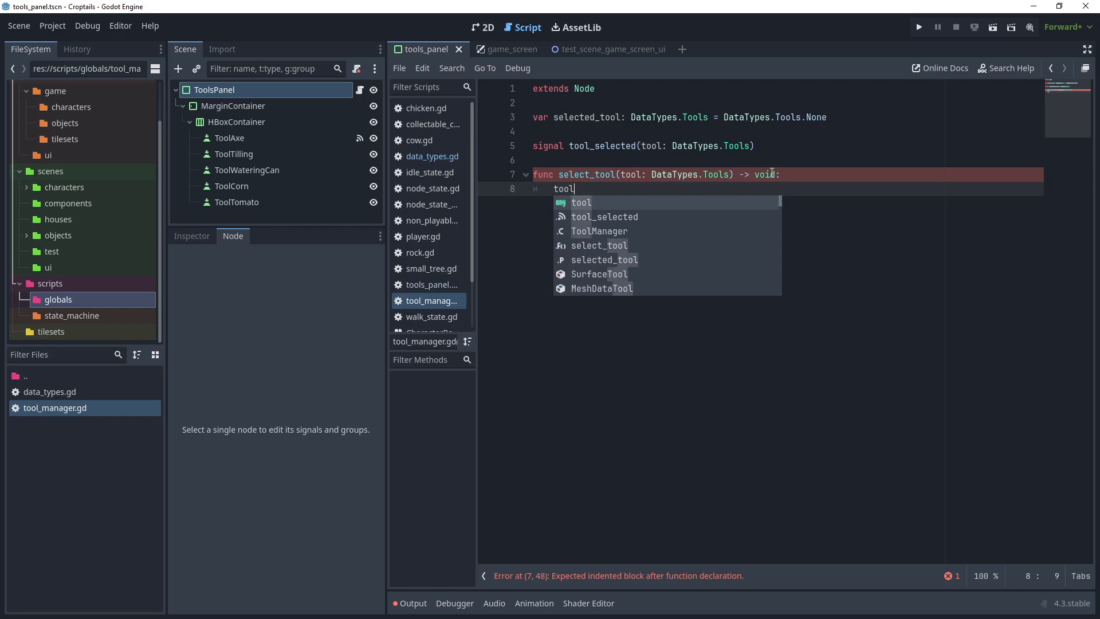
pyautogui.press('Down')
pyautogui.press('Return')
pyautogui.write('.em')
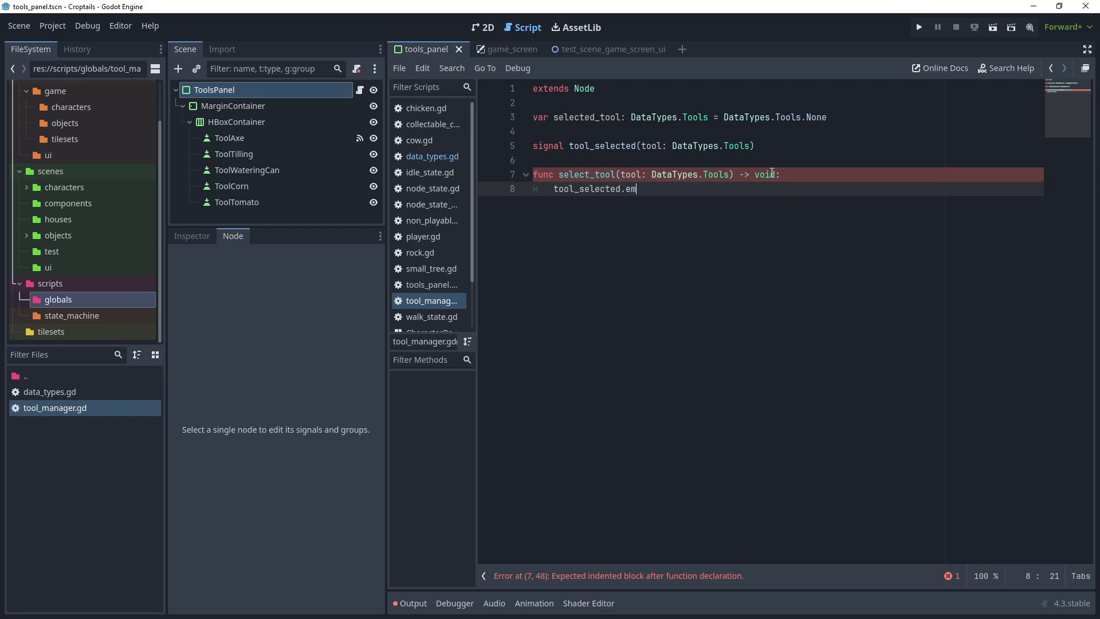
pyautogui.write('it(tool)')
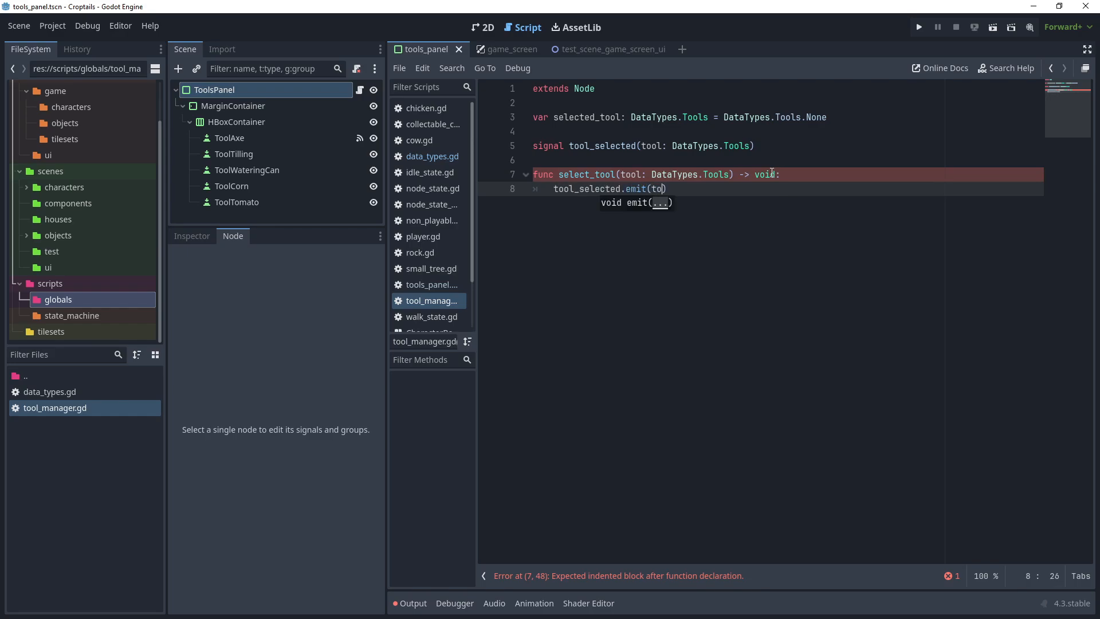
pyautogui.press('Return')
pyautogui.write('selected_tool')
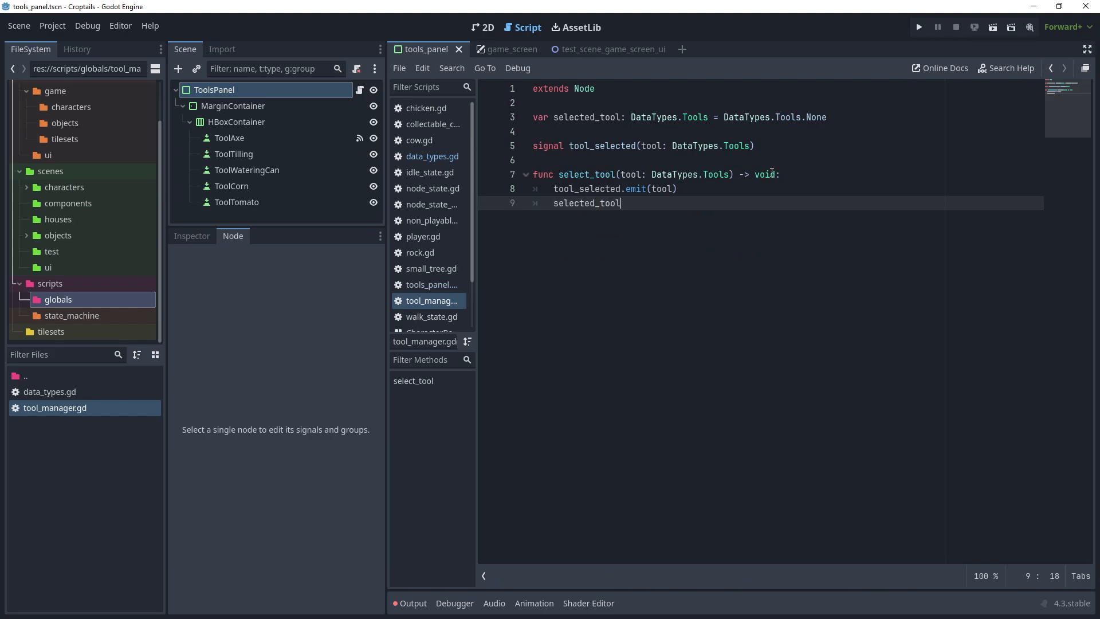
pyautogui.write(' = tool')
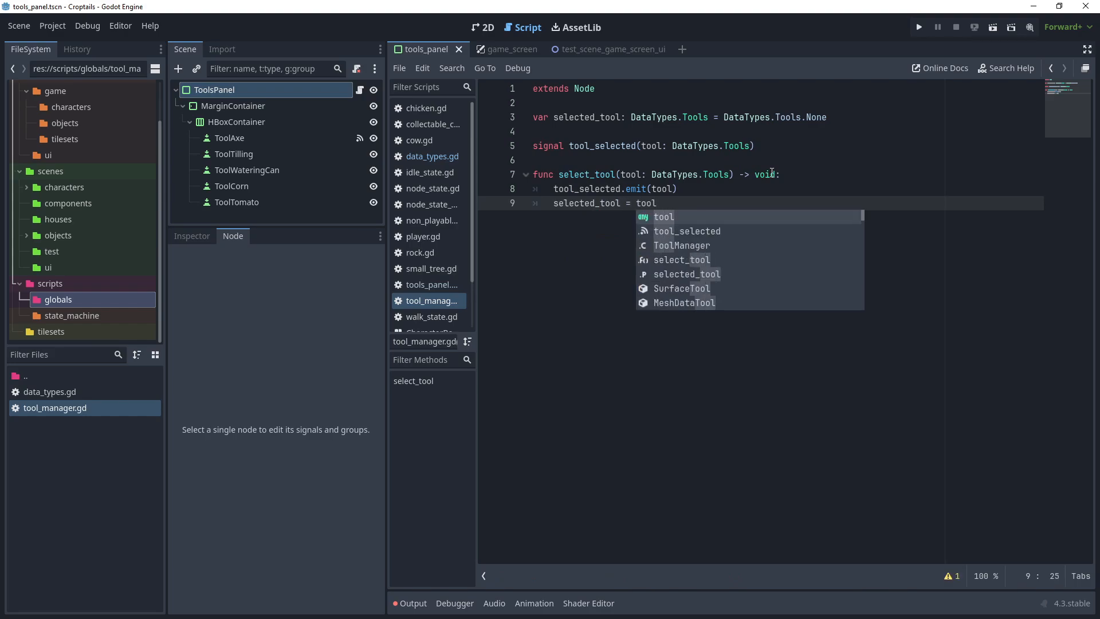
pyautogui.click(585, 255)
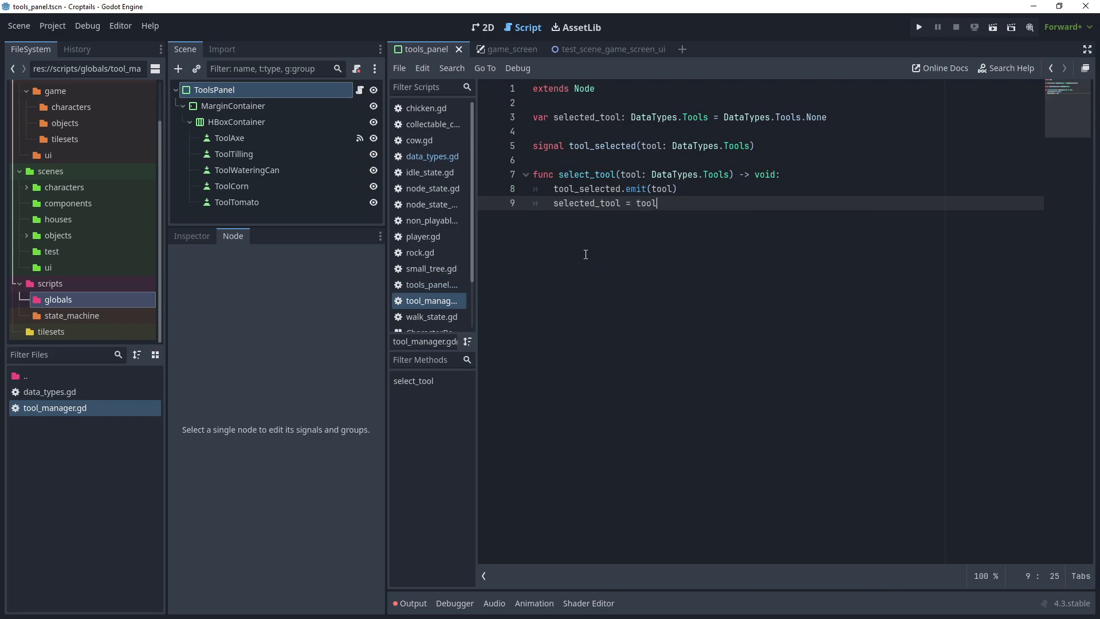
pyautogui.hotkey('ctrl', 's')
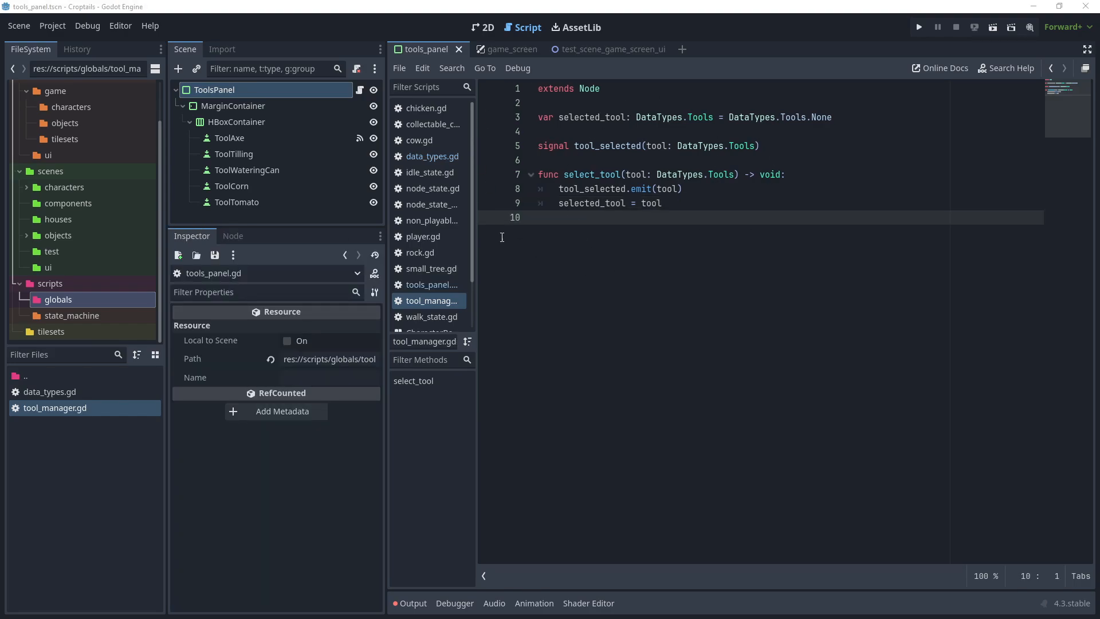
# Replace the placeholder body of _on_tool_axe_pressed in tools_panel.gd with ToolManager.select_tool(DataTypes.Tools.AxeWood) and return to the panel's 2D view.
pyautogui.click(359, 92)
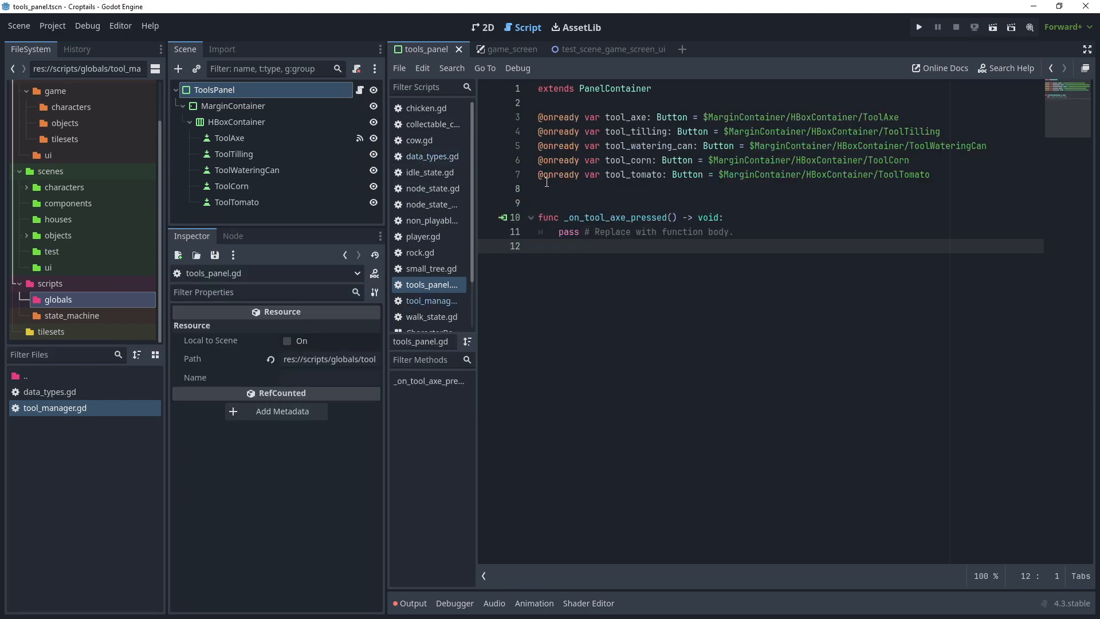
pyautogui.moveTo(563, 233); pyautogui.dragTo(784, 231)
pyautogui.write('Toolma')
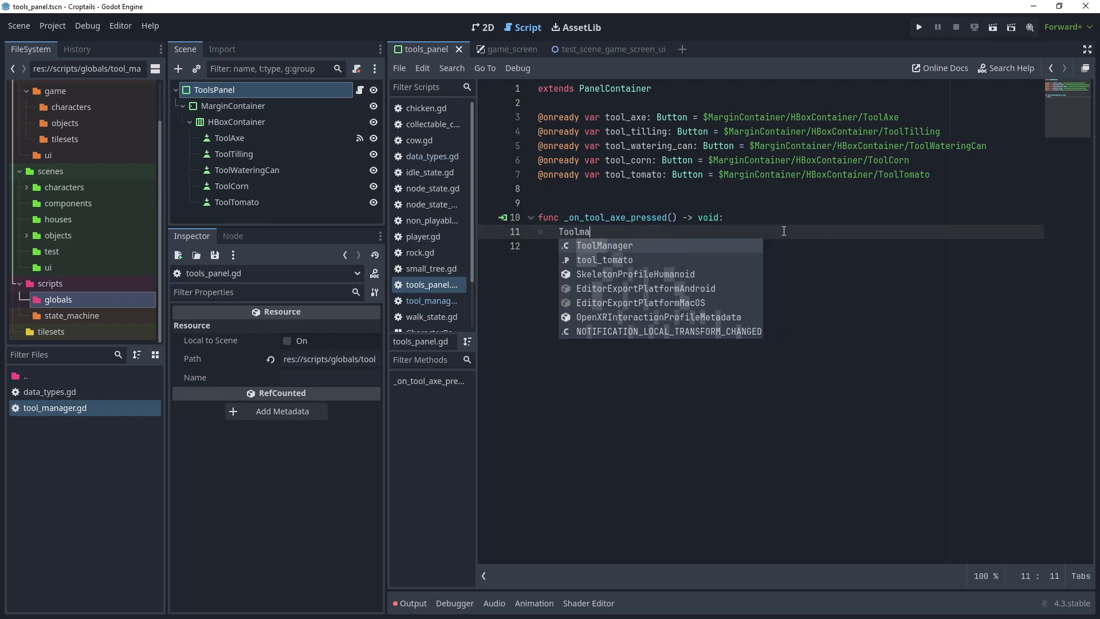
pyautogui.press('Return')
pyautogui.write('.')
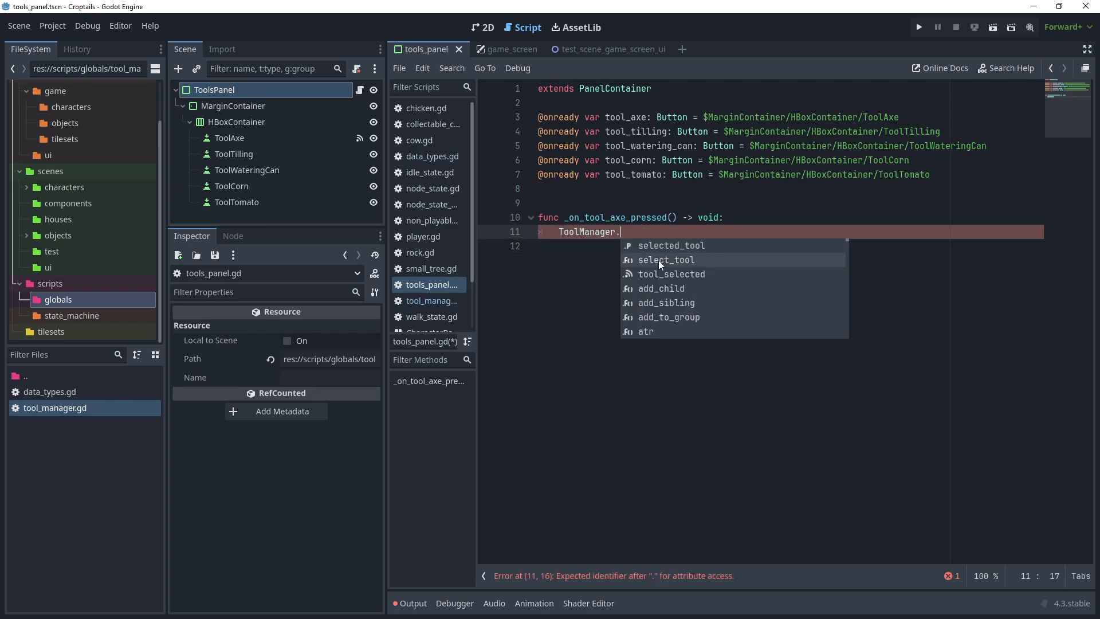
pyautogui.doubleClick(658, 260)
pyautogui.write('DataTypes')
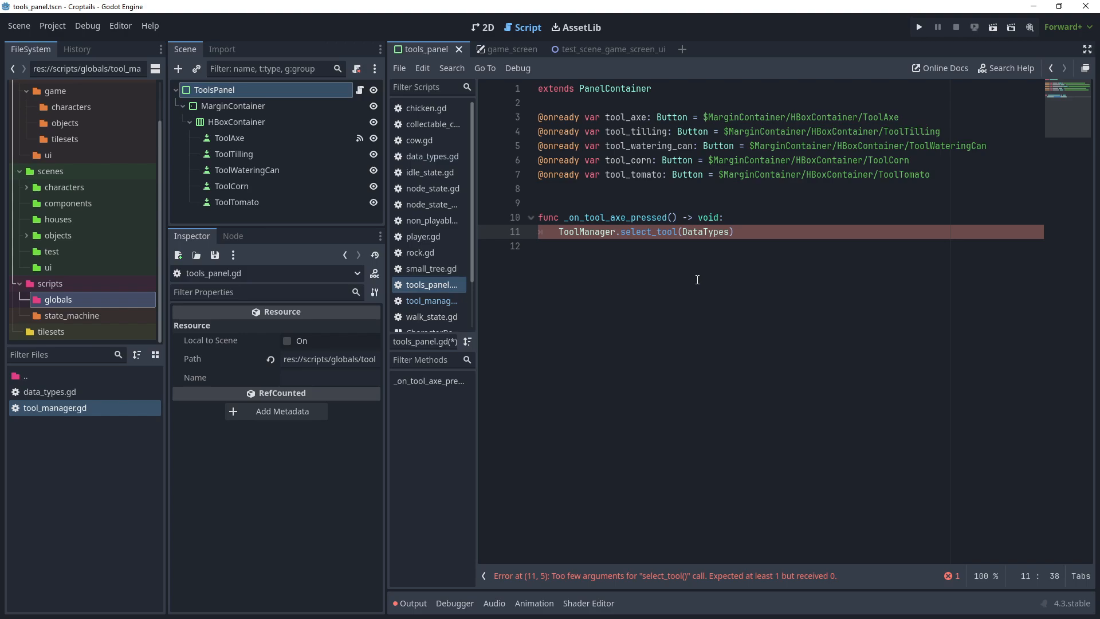
pyautogui.write('.too')
pyautogui.press('Return')
pyautogui.write('.Tools.')
pyautogui.press('Down')
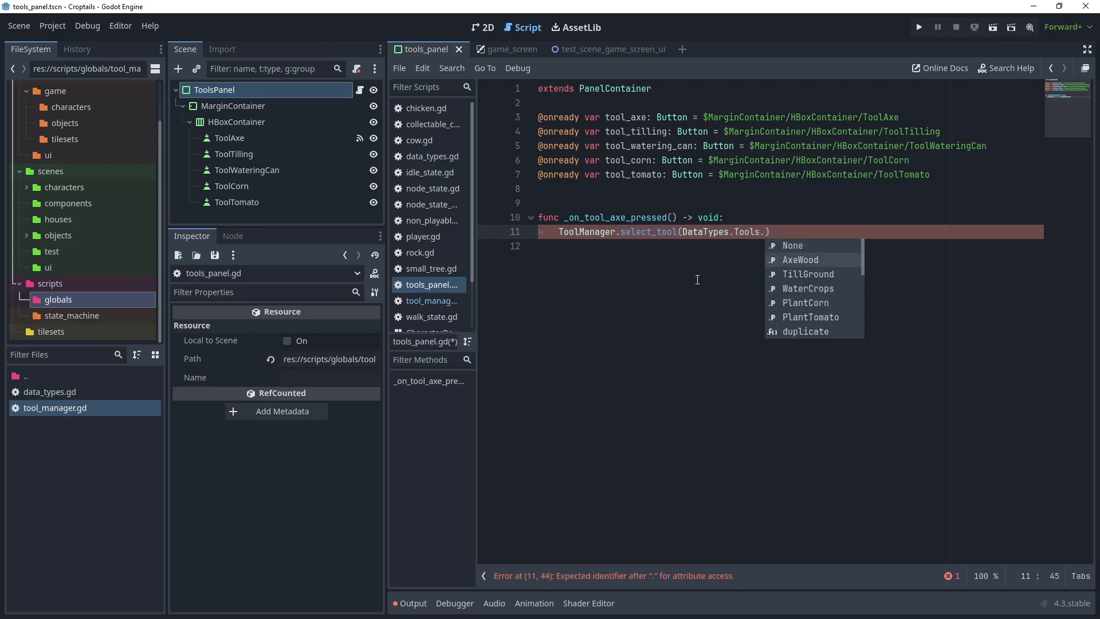
pyautogui.press('Return')
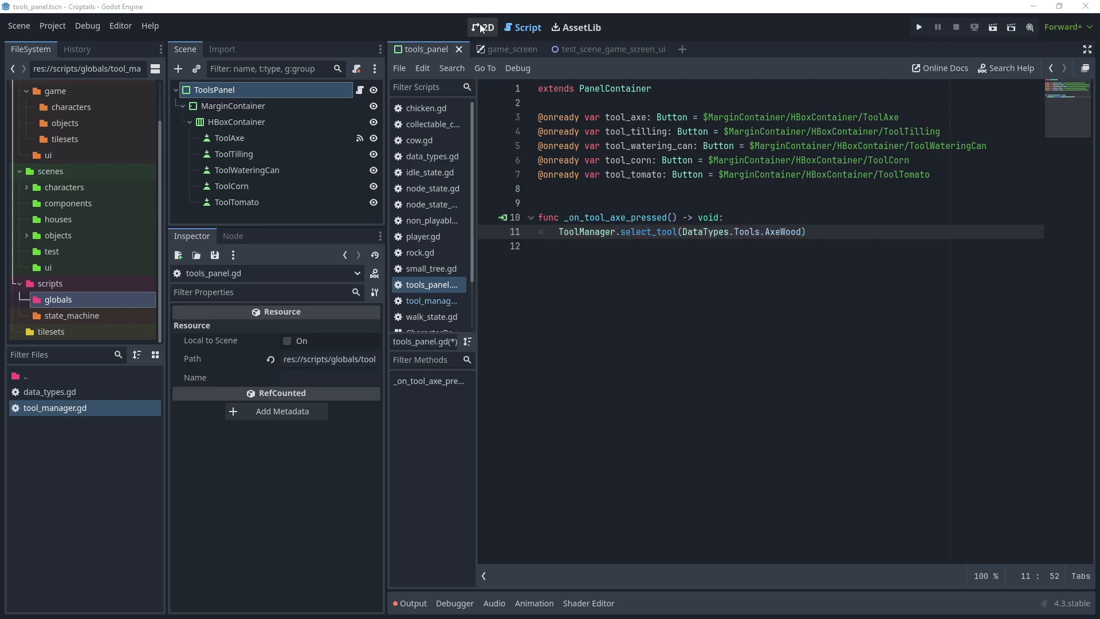
pyautogui.click(482, 27)
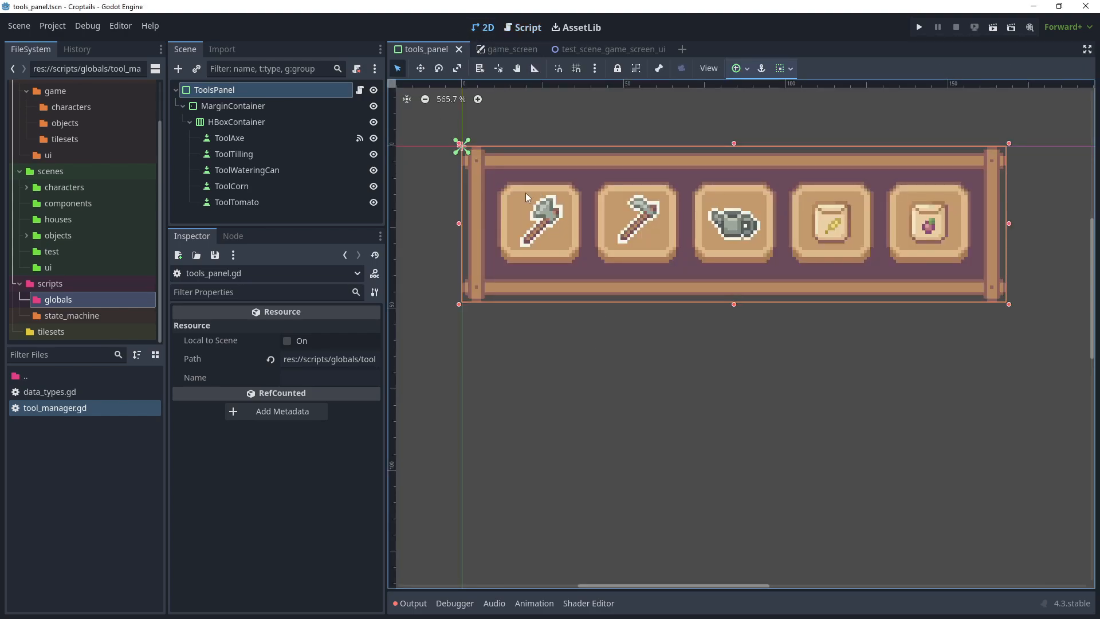
# Open player.tscn from the scenes/characters/player folder and bring up the Player node's script.
pyautogui.click(61, 183)
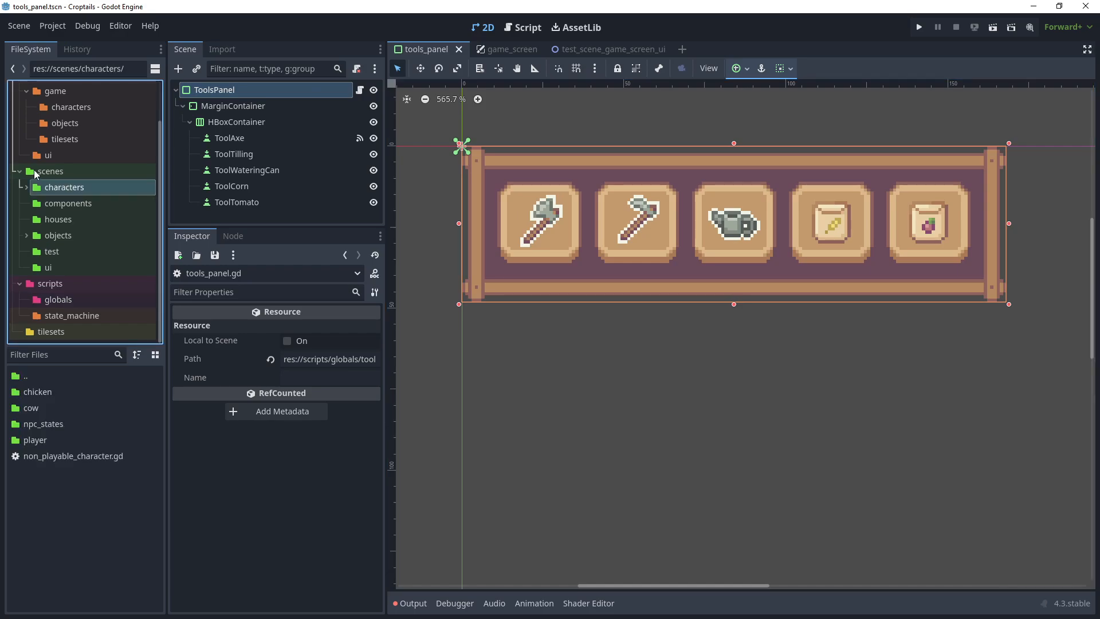
pyautogui.doubleClick(41, 441)
pyautogui.doubleClick(48, 439)
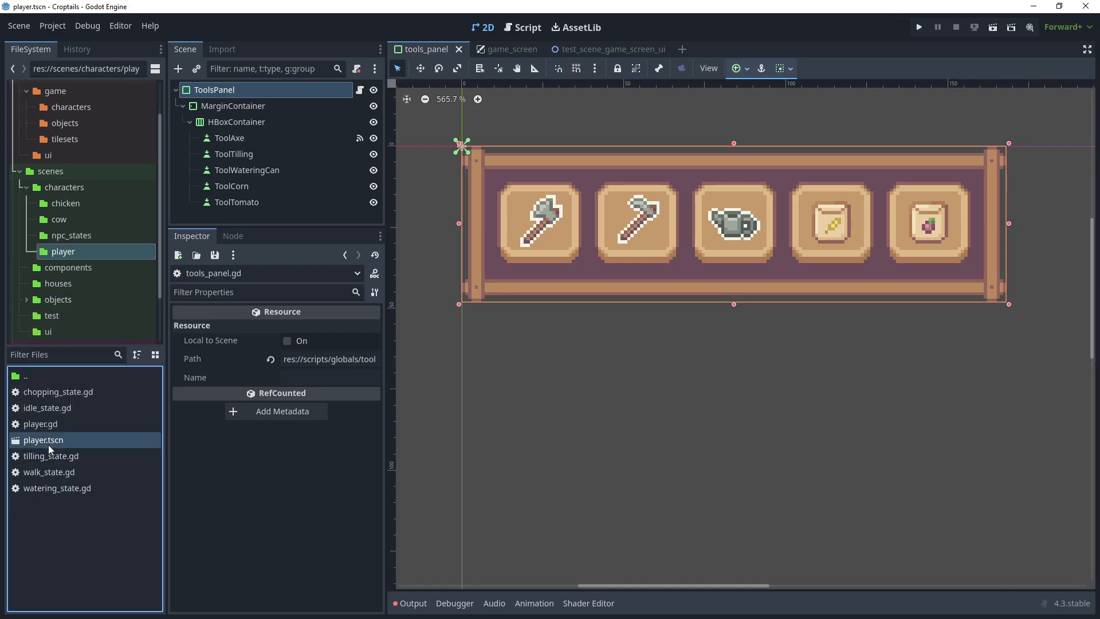
pyautogui.click(359, 90)
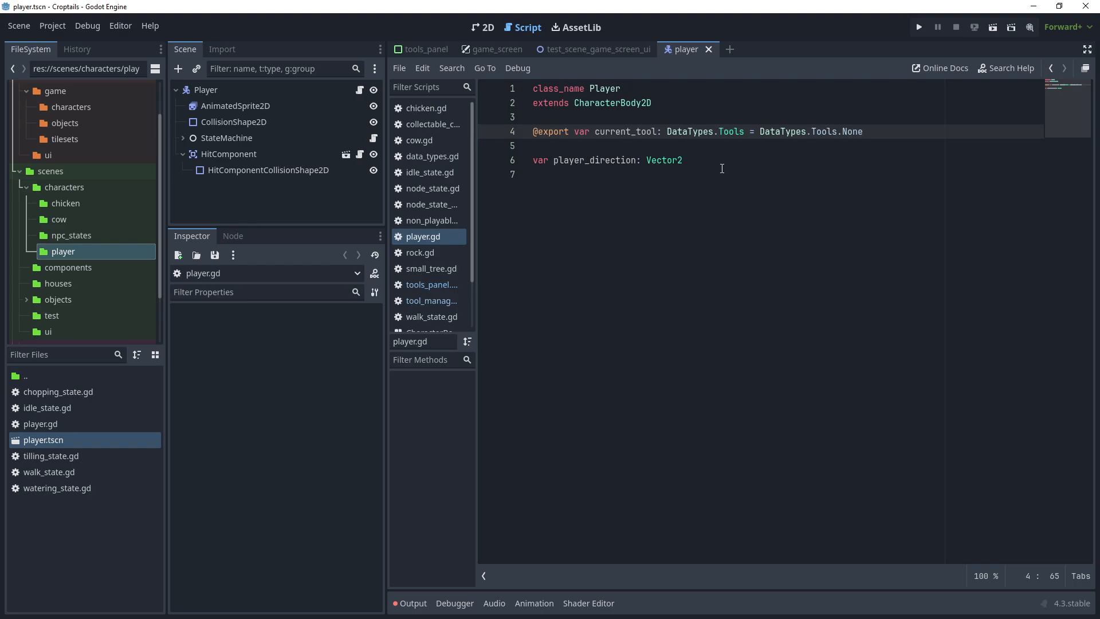
# Add the function header func _ready() -> void: below the player_direction variable in player.gd.
pyautogui.click(723, 163)
pyautogui.press('Return')
pyautogui.press('Return')
pyautogui.write('func')
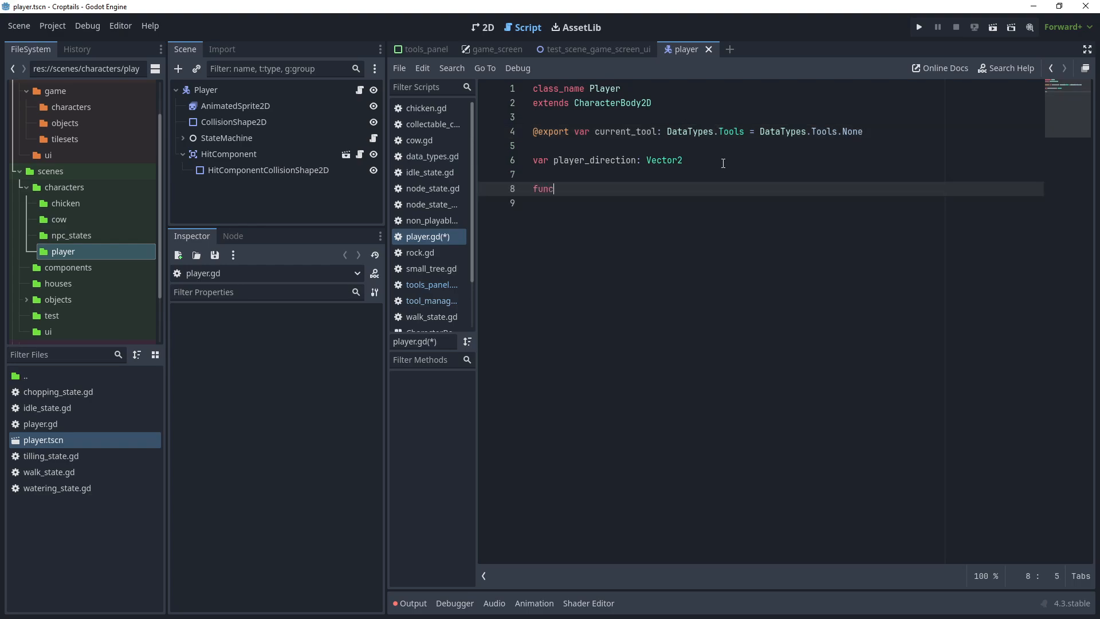
pyautogui.write(' _read')
pyautogui.press('Return')
pyautogui.press('Return')
# Connect the ToolManager.tool_selected signal to on_tool_selected inside the _ready function of player.gd.
pyautogui.write('T')
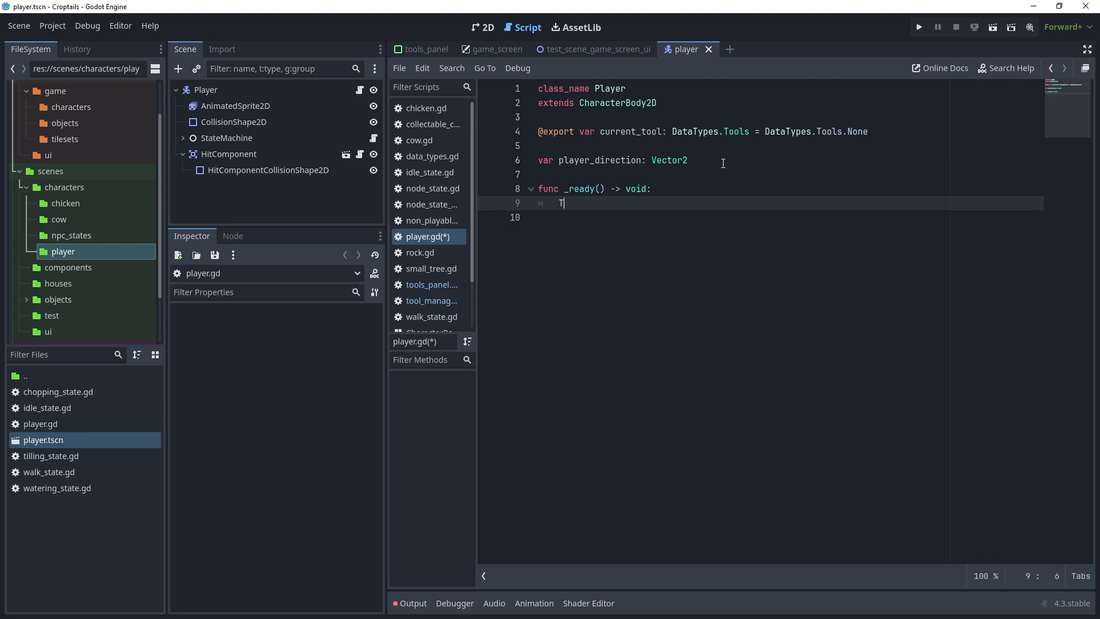
pyautogui.write('oolManager.')
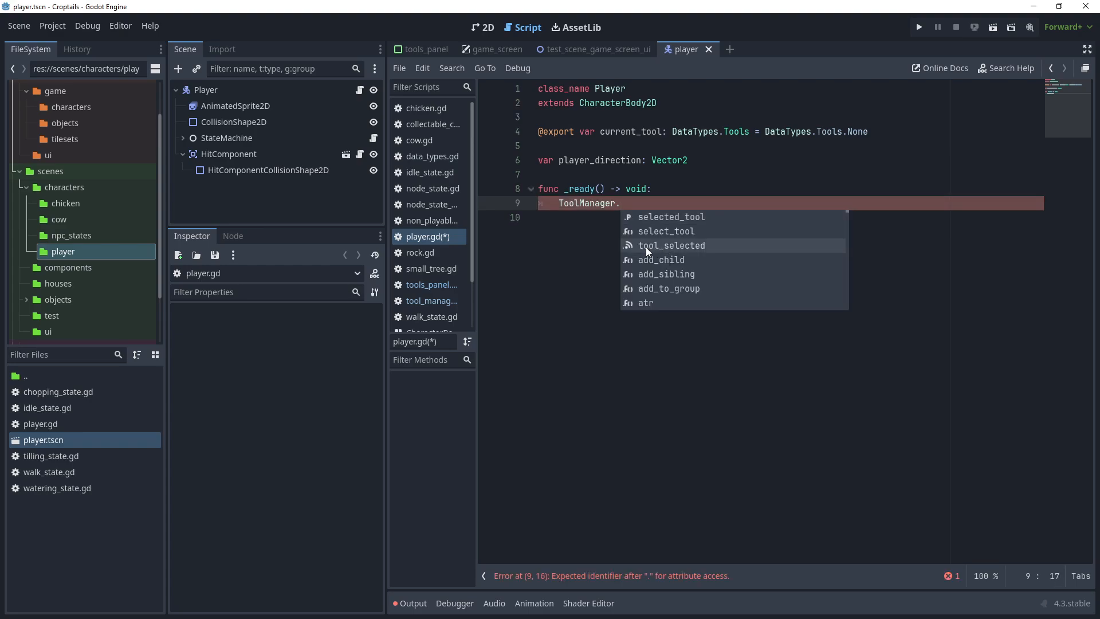
pyautogui.click(655, 247)
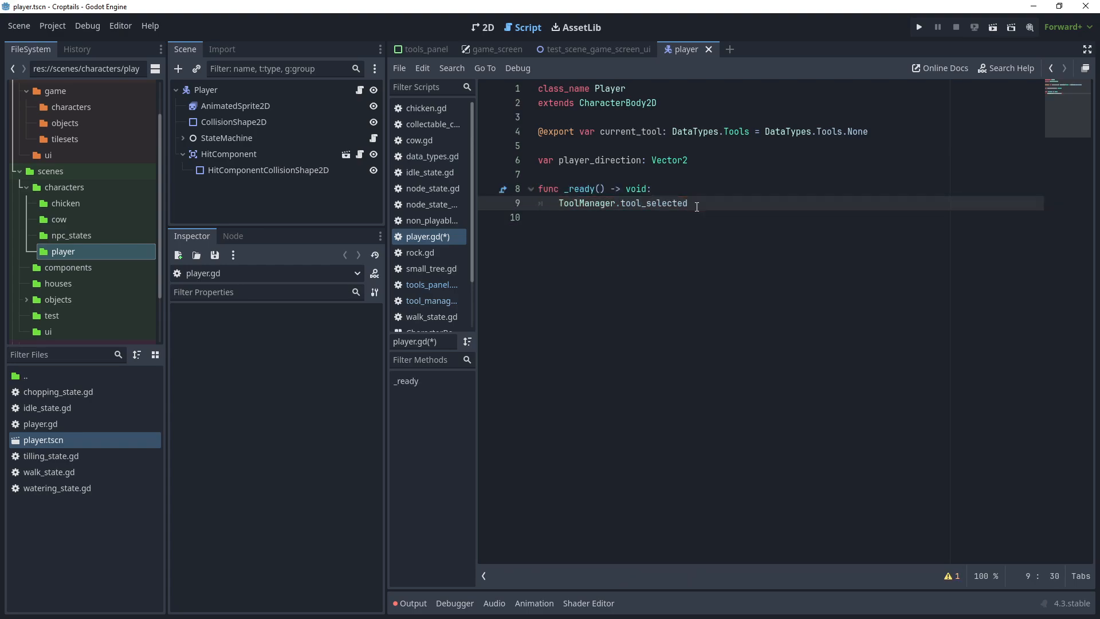
pyautogui.write('co')
pyautogui.press('Return')
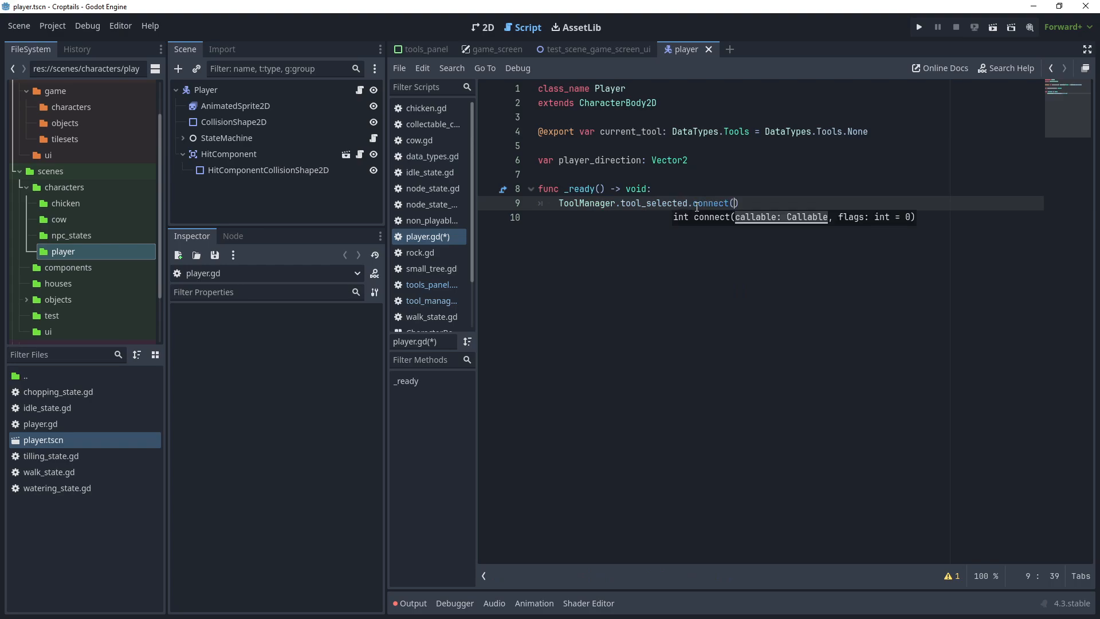
pyautogui.write('on_tool')
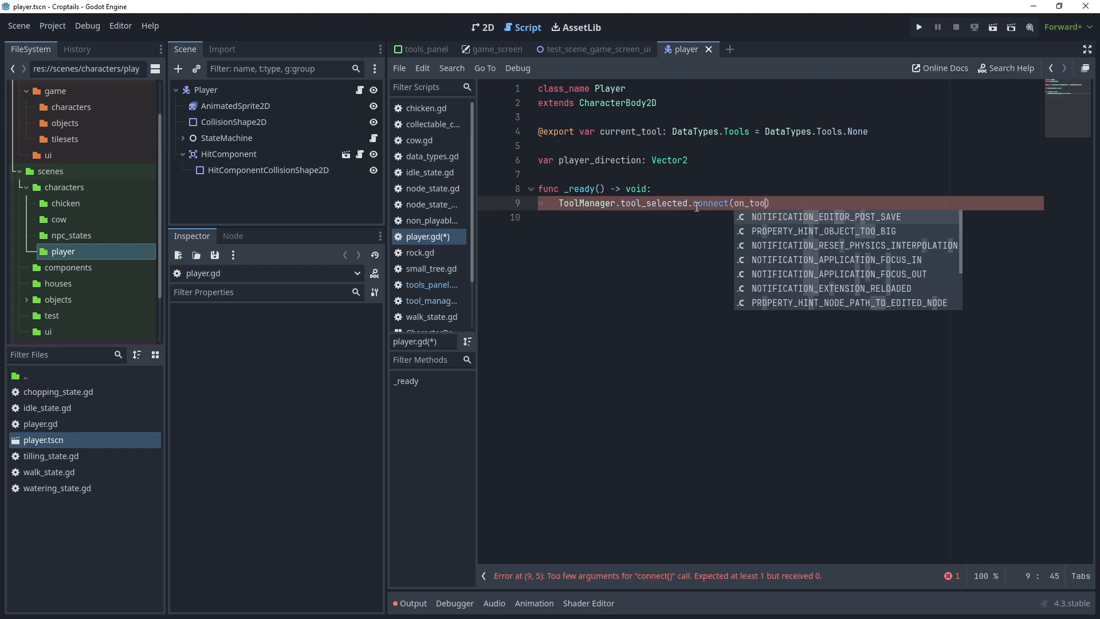
pyautogui.write('_selected')
pyautogui.press('End')
# Add the function header func on_tool_selected(tool: DataTypes.Tools) -> void: below _ready in player.gd.
pyautogui.press('Return')
pyautogui.press('Return')
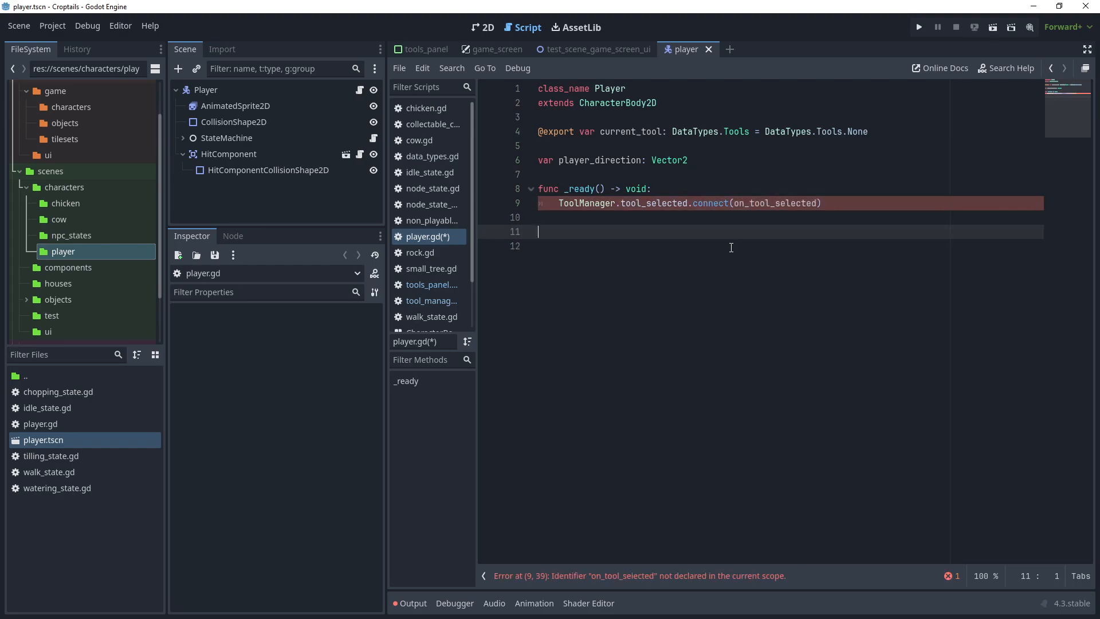
pyautogui.write('func')
pyautogui.doubleClick(775, 203)
pyautogui.hotkey('ctrl', 'c')
pyautogui.click(622, 236)
pyautogui.hotkey('ctrl', 'v')
pyautogui.write('(tool: ')
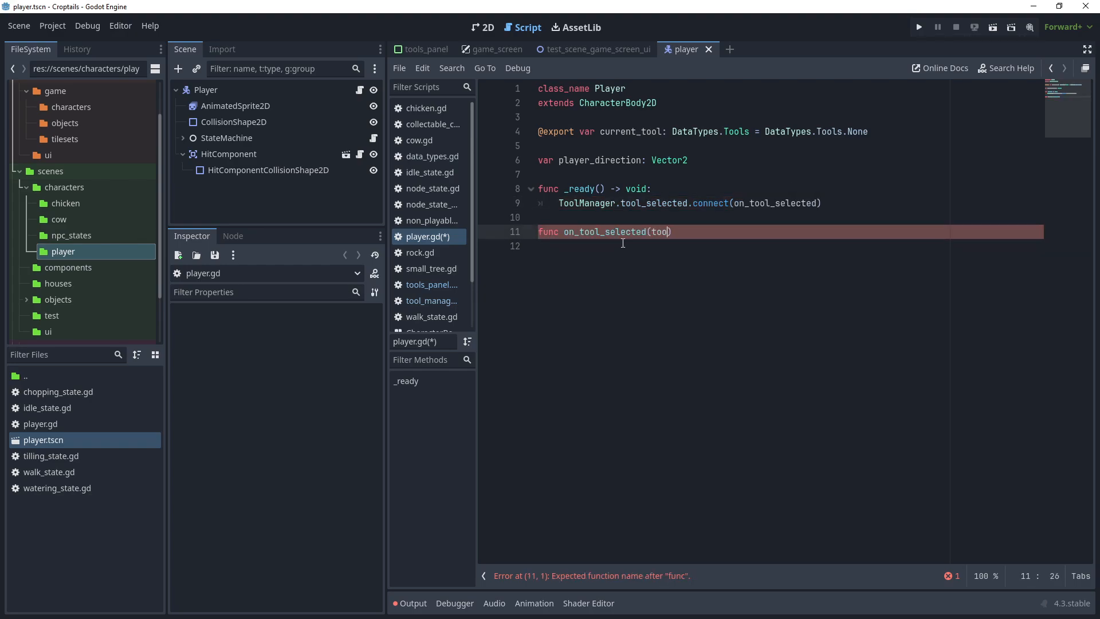
pyautogui.write('DataTypes.Tools) -> v')
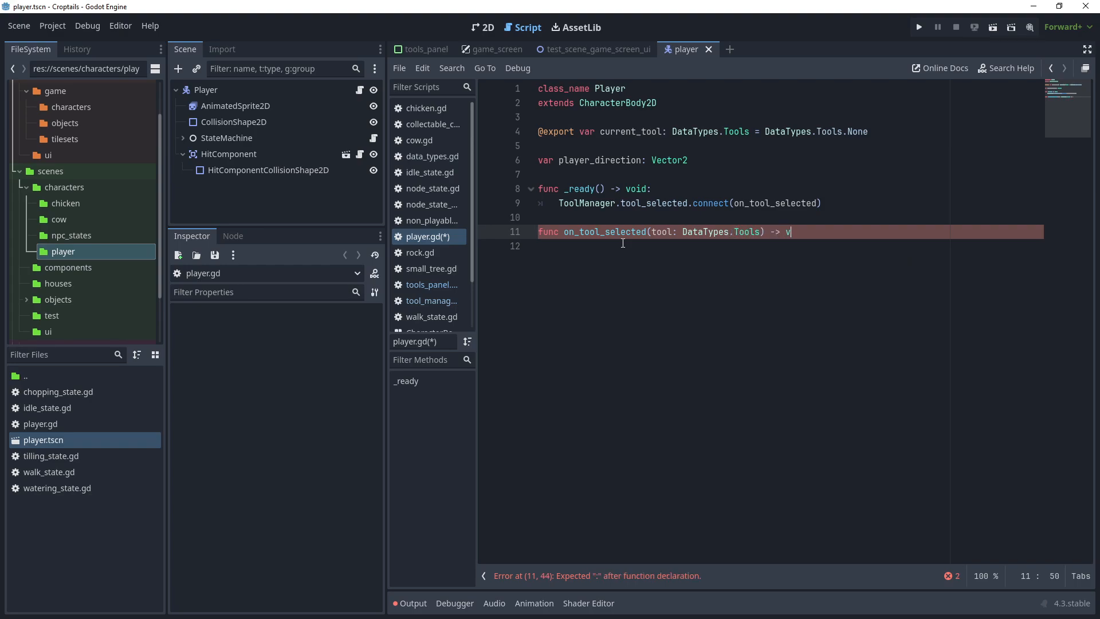
pyautogui.write('oid:')
# Write current_tool = tool as the body of on_tool_selected.
pyautogui.press('Return')
pyautogui.write('current_tool')
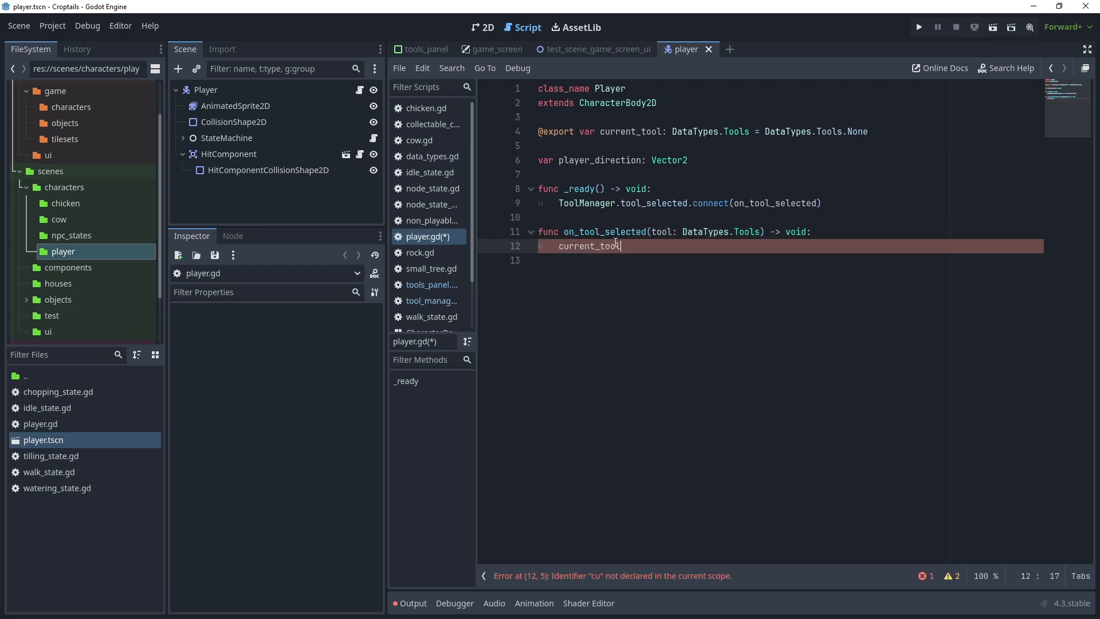
pyautogui.write(' = tool')
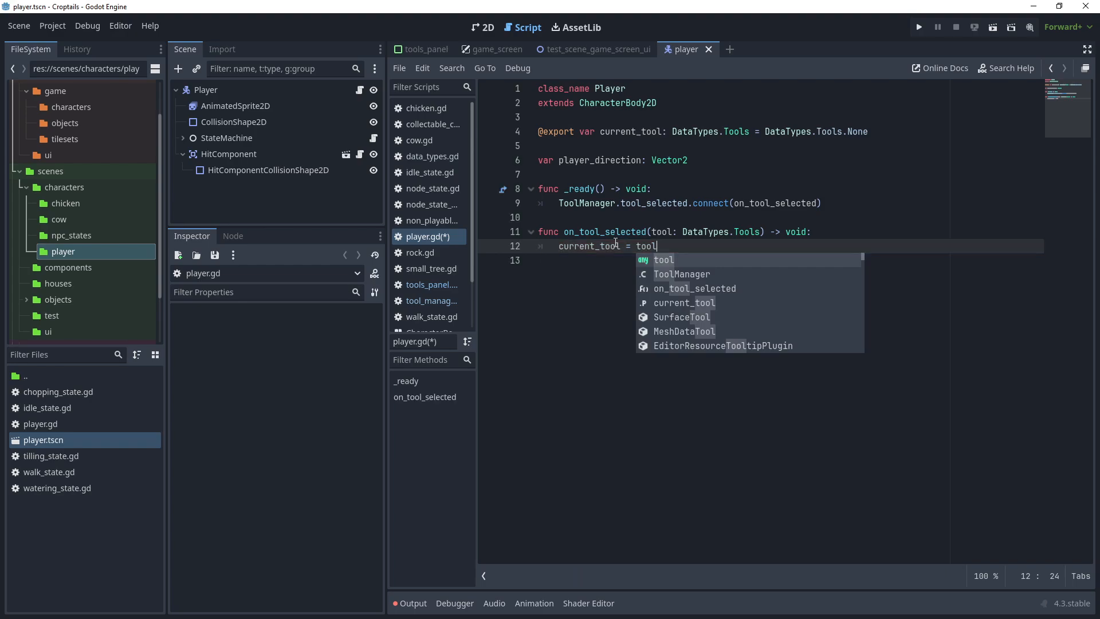
pyautogui.click(545, 279)
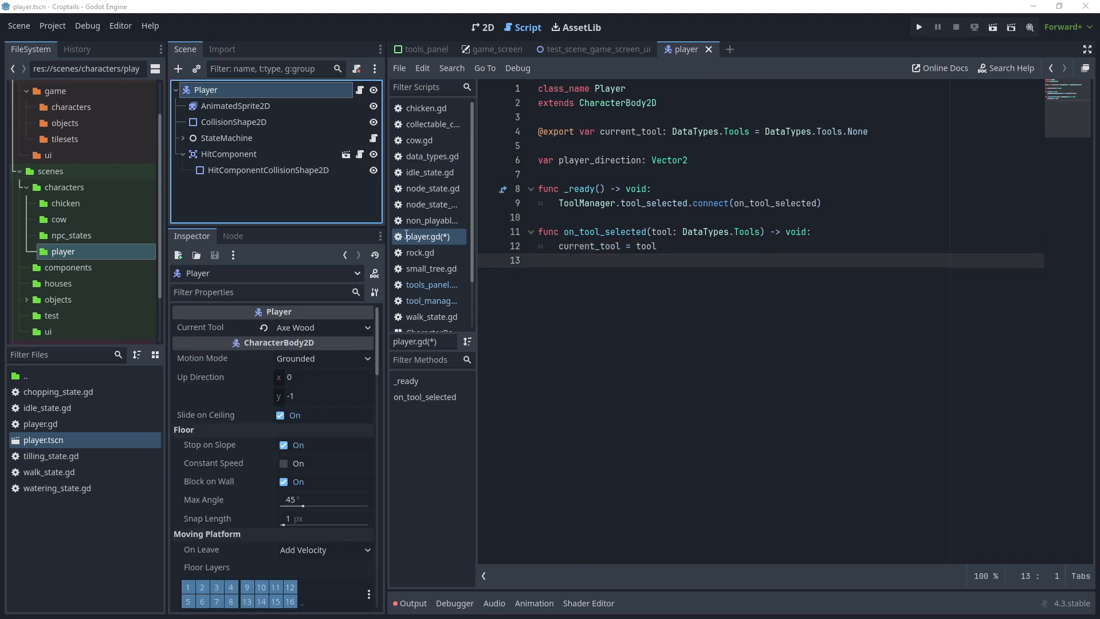
pyautogui.click(231, 154)
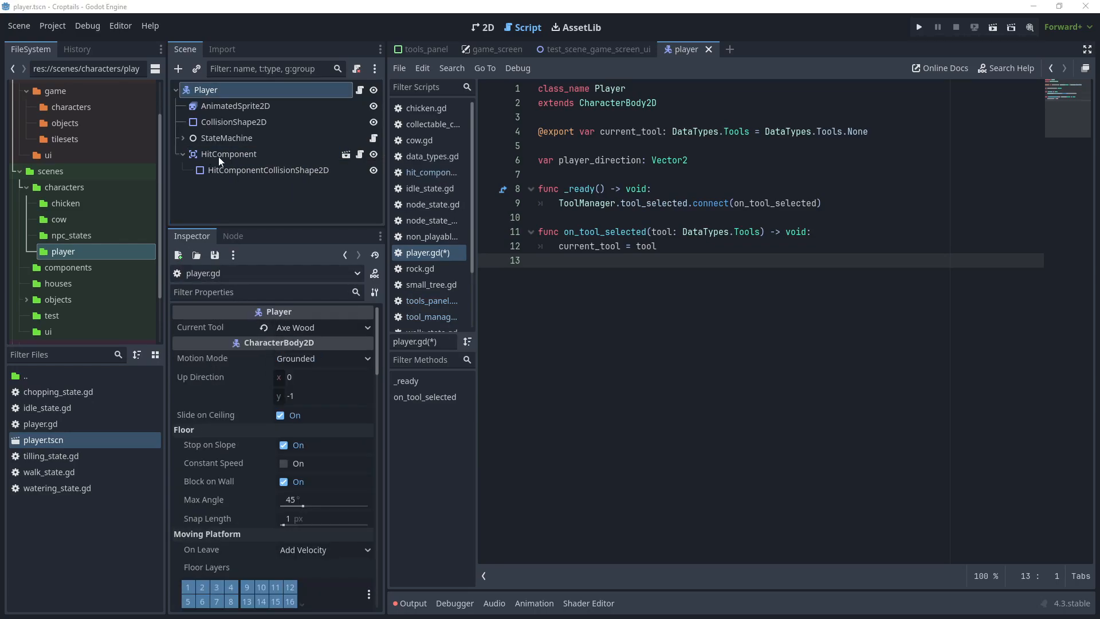
pyautogui.click(222, 155)
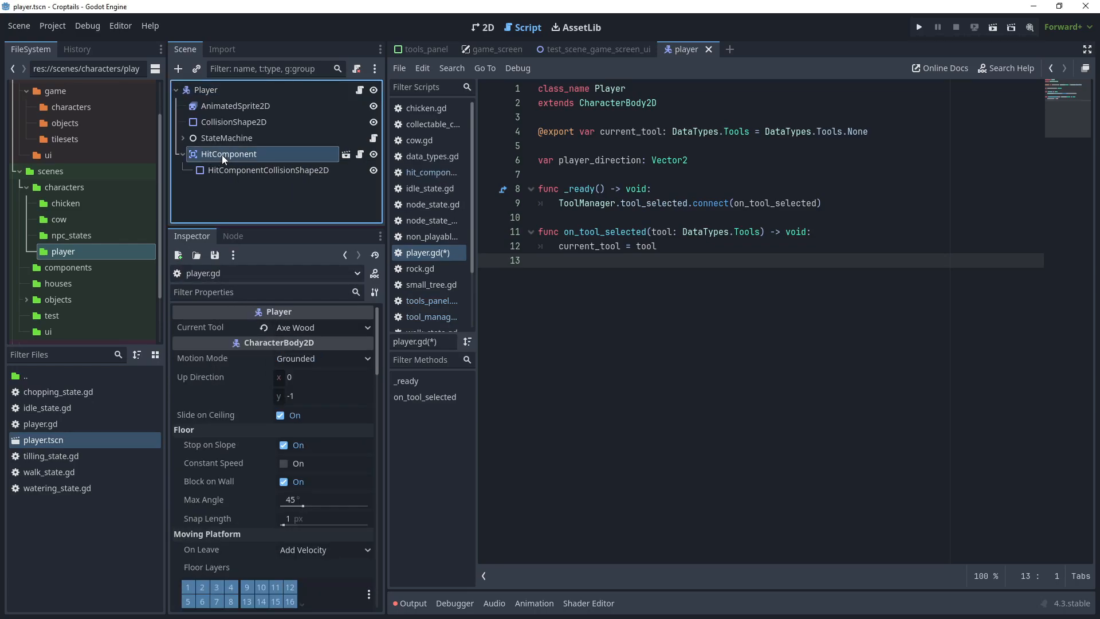
pyautogui.moveTo(222, 155); pyautogui.dragTo(541, 118)
# Add hit_component.current_tool = tool to on_tool_selected and reset the HitComponent node's Current Tool to None.
pyautogui.doubleClick(640, 132)
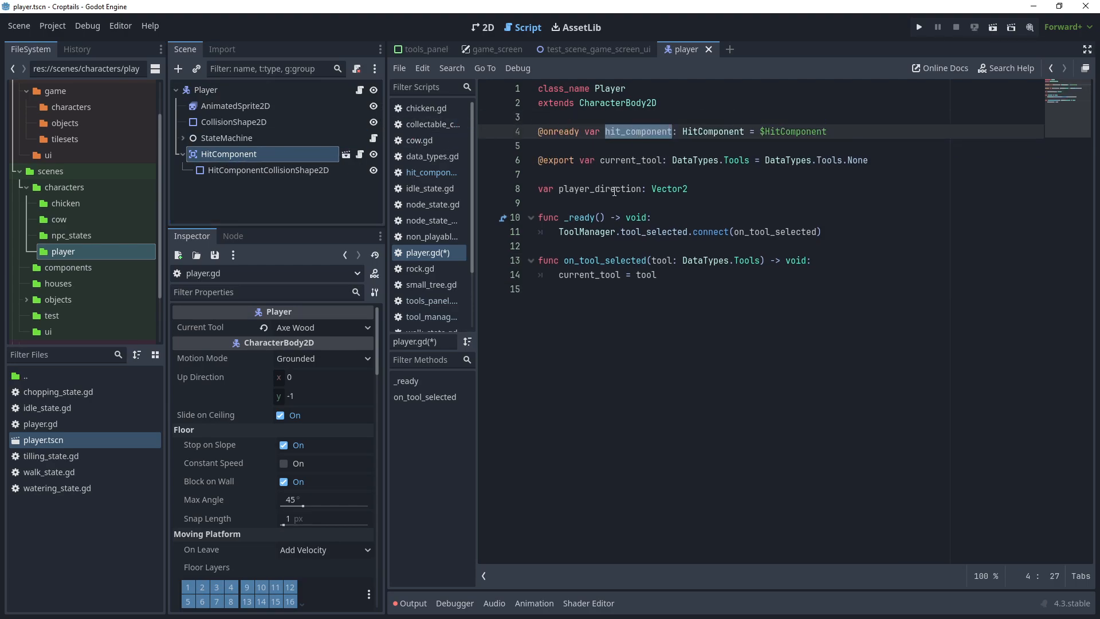
pyautogui.click(678, 278)
pyautogui.press('Return')
pyautogui.hotkey('ctrl', 'v')
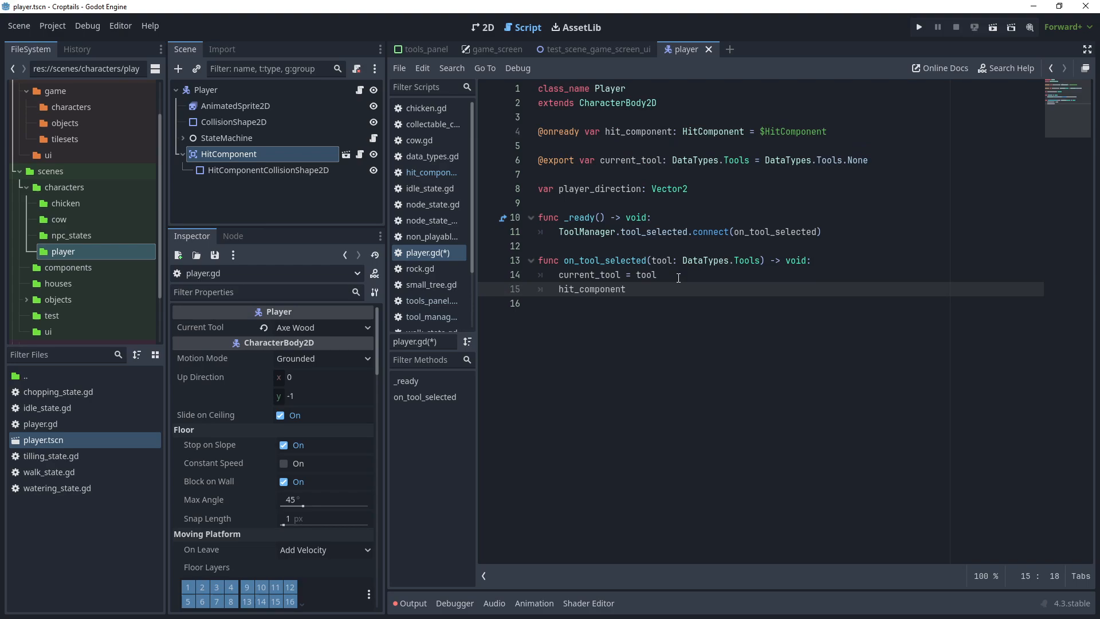
pyautogui.write('.current_tool = tool')
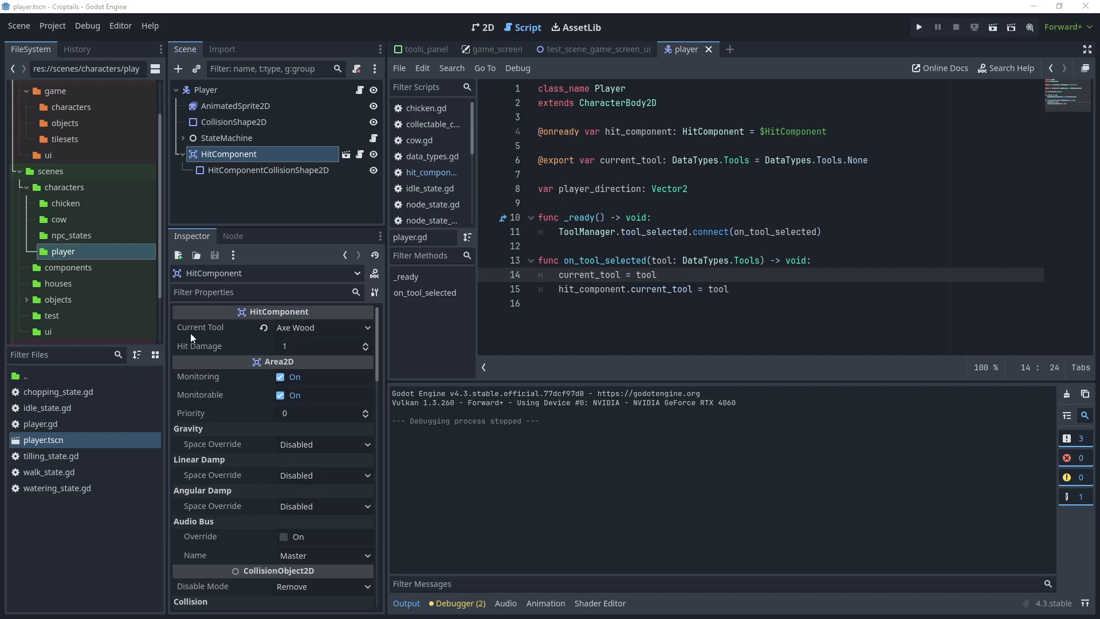
pyautogui.click(264, 328)
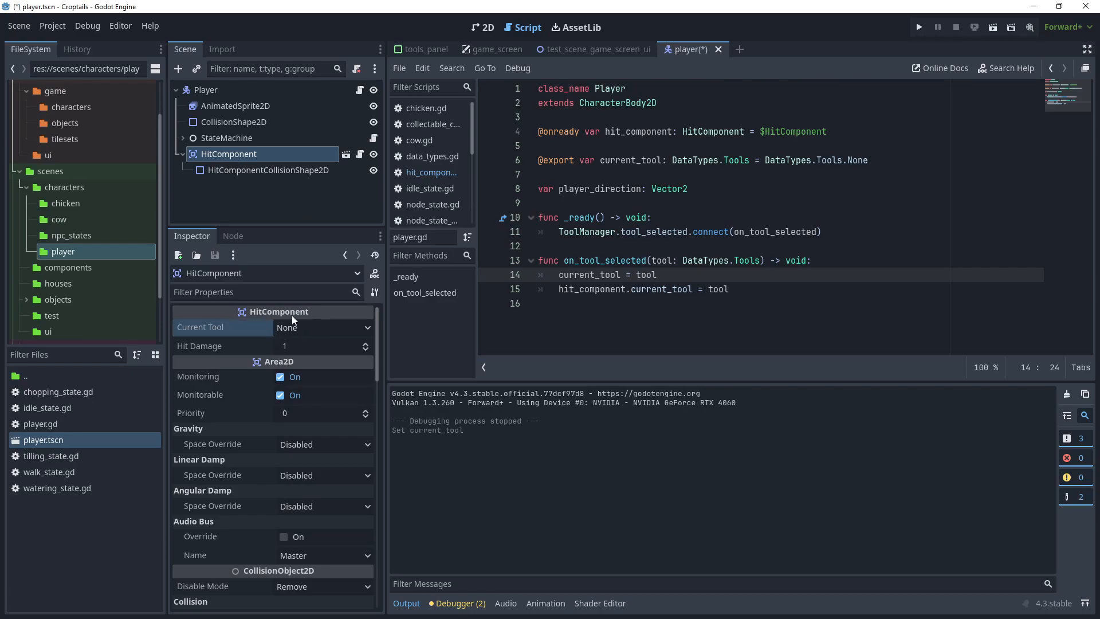
# In the tools_panel scene, connect ToolTilling's pressed() signal to ToolsPanel with the receiver method _on_tool_tilling_pressed.
pyautogui.click(430, 49)
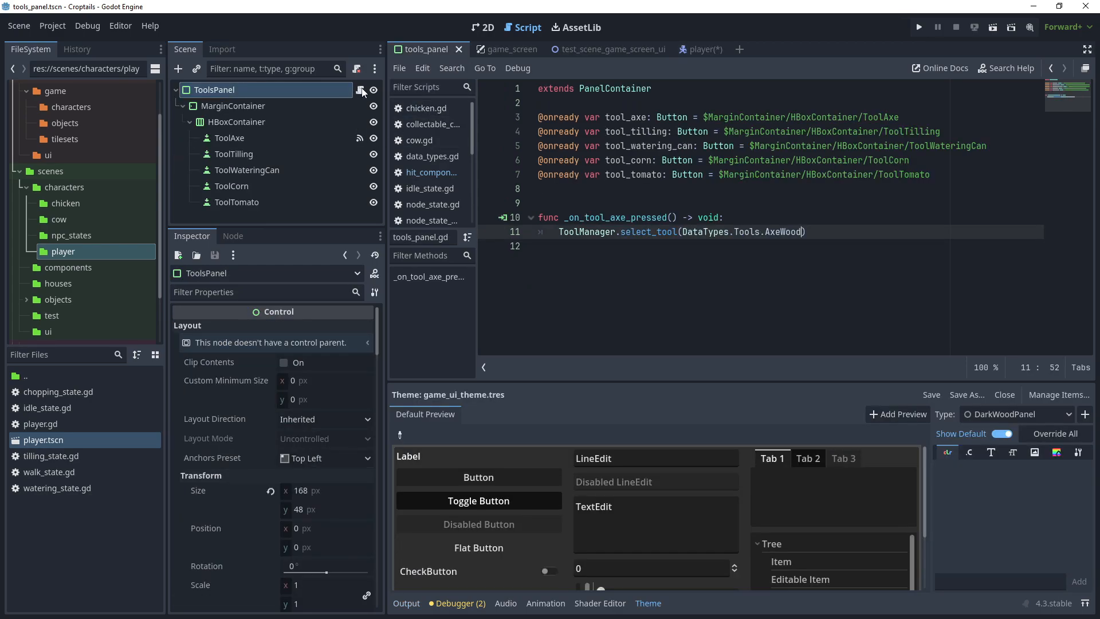
pyautogui.click(360, 90)
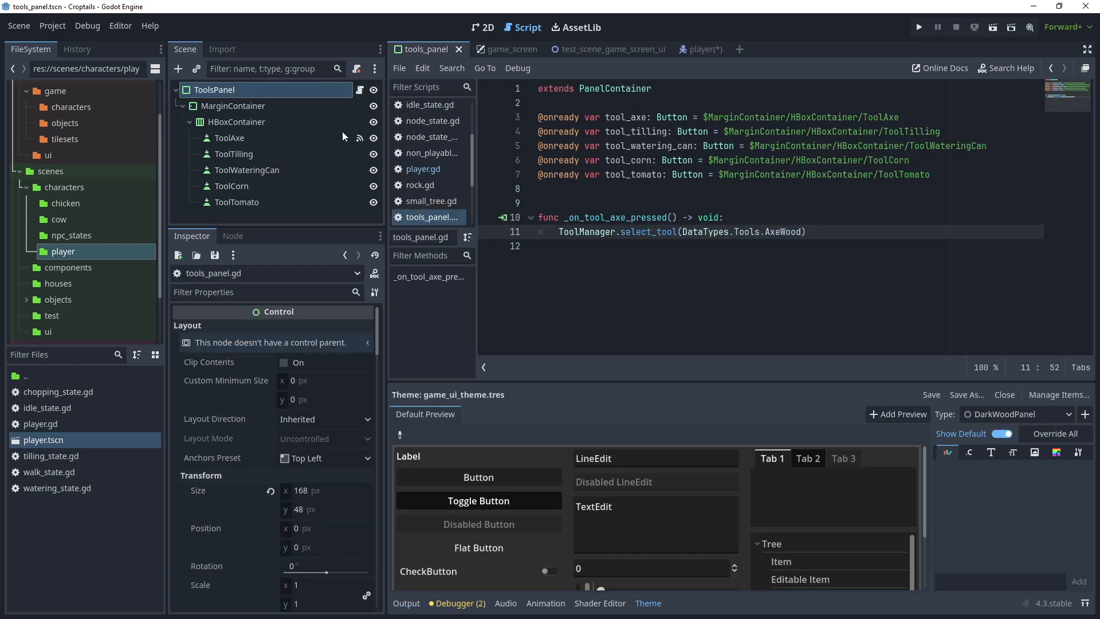
pyautogui.click(237, 155)
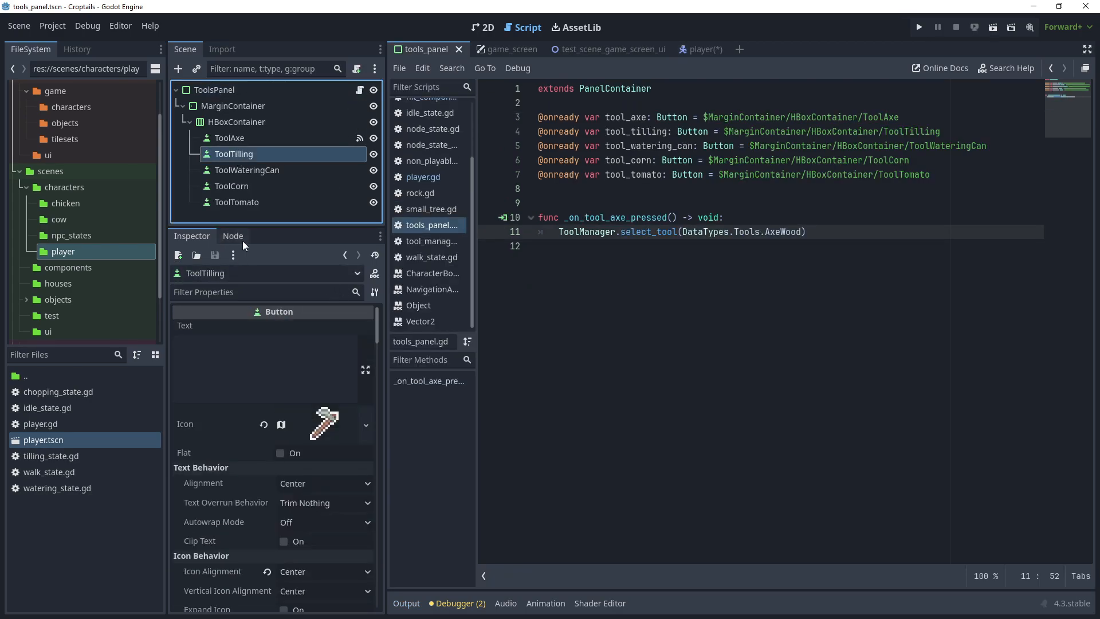
pyautogui.click(233, 236)
pyautogui.click(214, 345)
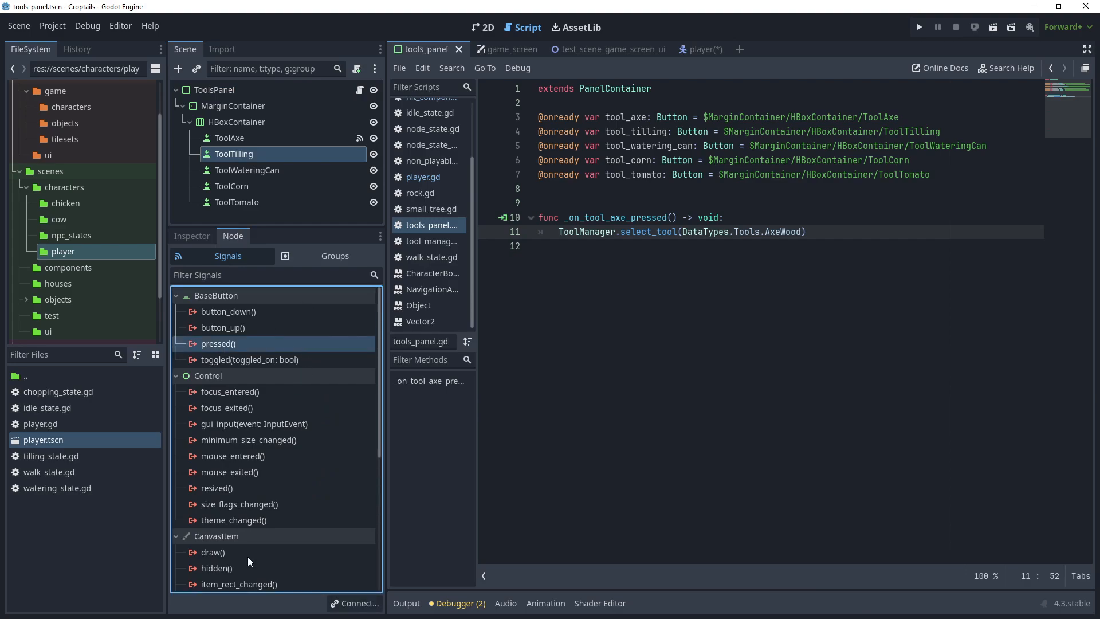
pyautogui.click(355, 601)
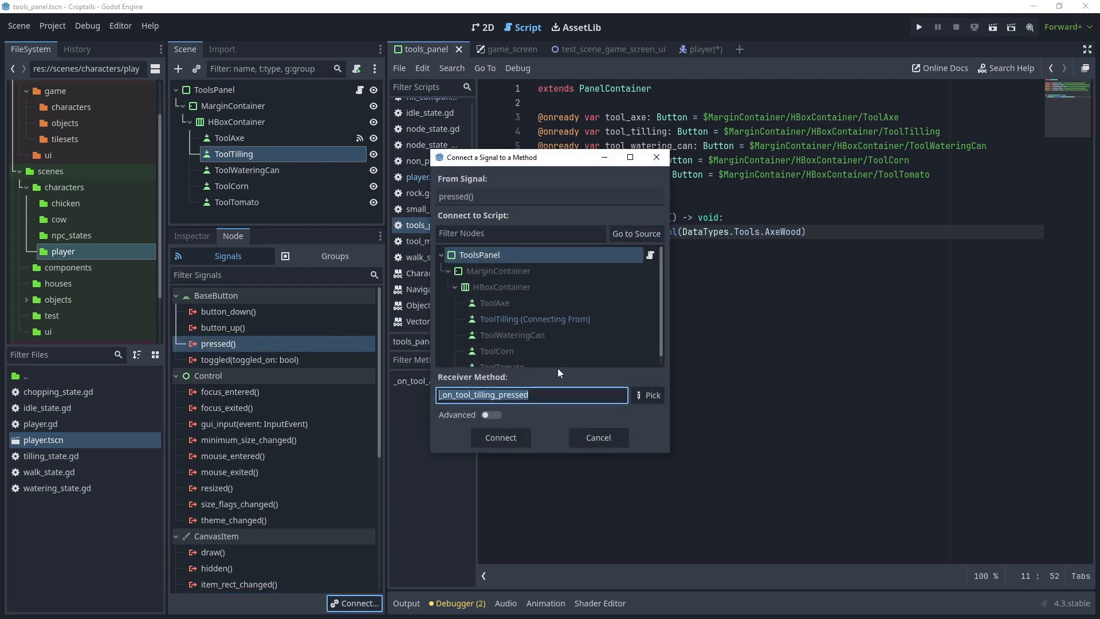
pyautogui.click(502, 439)
# Replace the placeholder body of _on_tool_tilling_pressed with ToolManager.select_tool(DataTypes.Tools.TillGround), reusing the axe handler's line.
pyautogui.moveTo(560, 232); pyautogui.dragTo(820, 243)
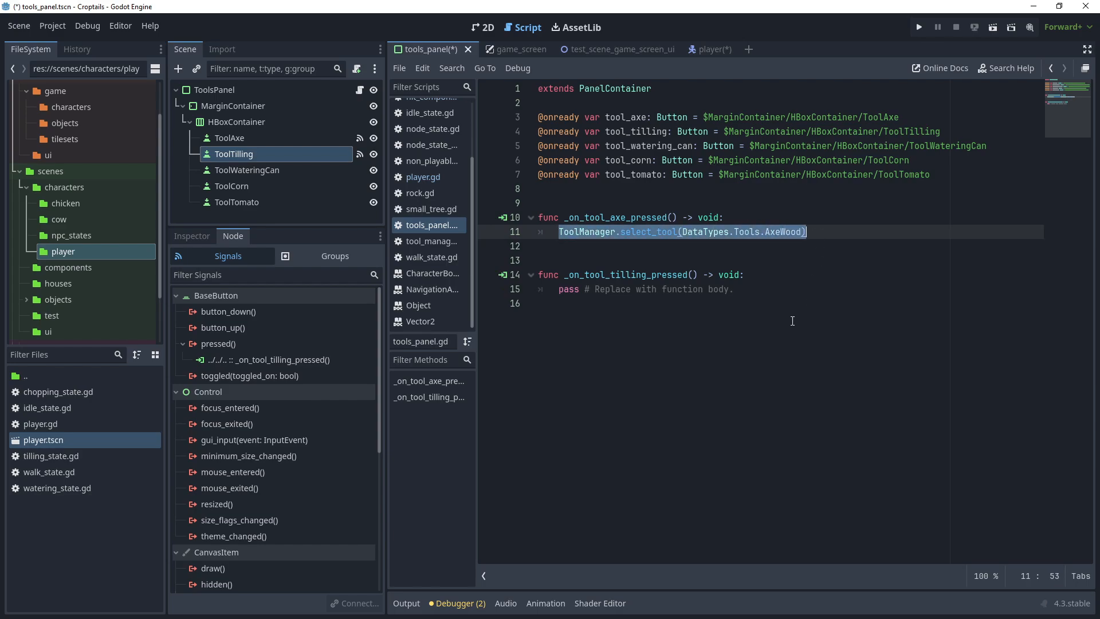
pyautogui.moveTo(752, 294); pyautogui.dragTo(559, 291)
pyautogui.hotkey('ctrl', 'v')
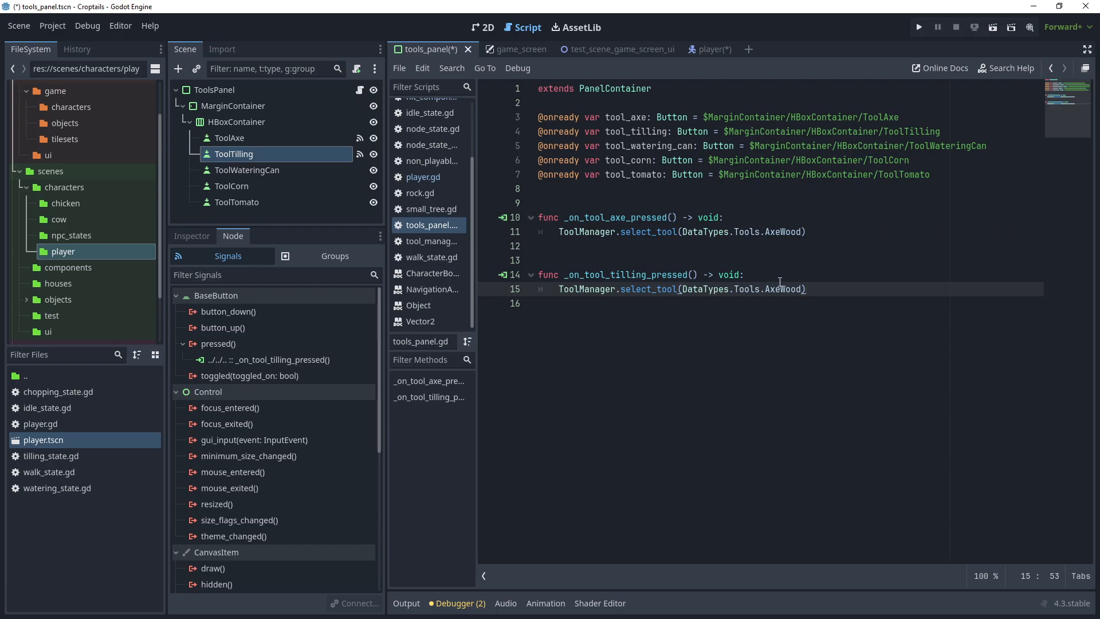
pyautogui.doubleClick(794, 291)
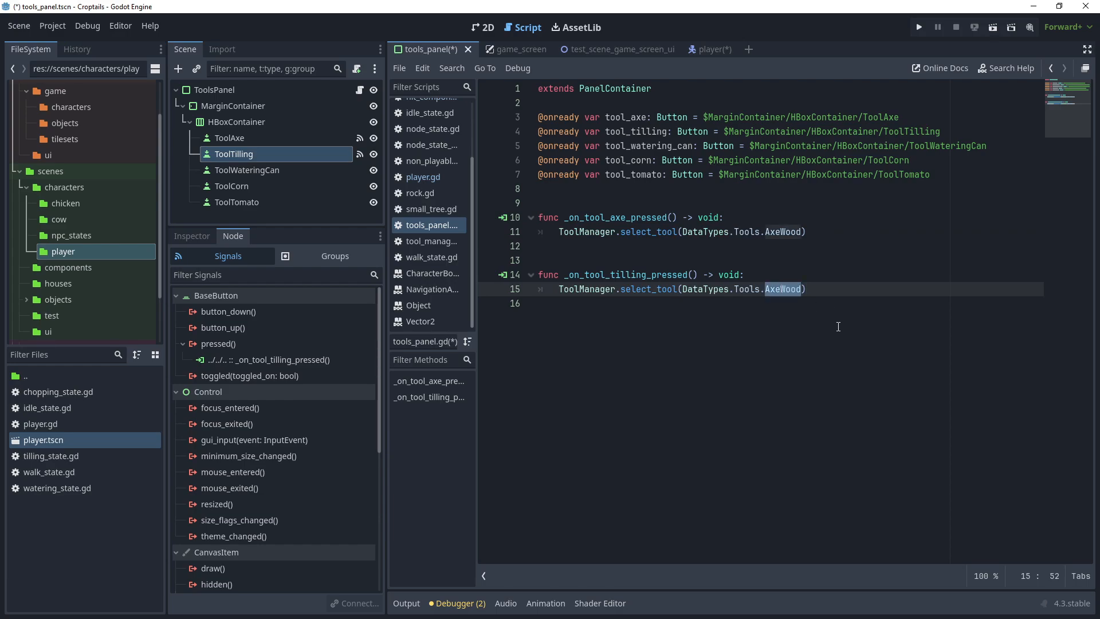
pyautogui.press('BackSpace')
pyautogui.press('BackSpace')
pyautogui.write('.')
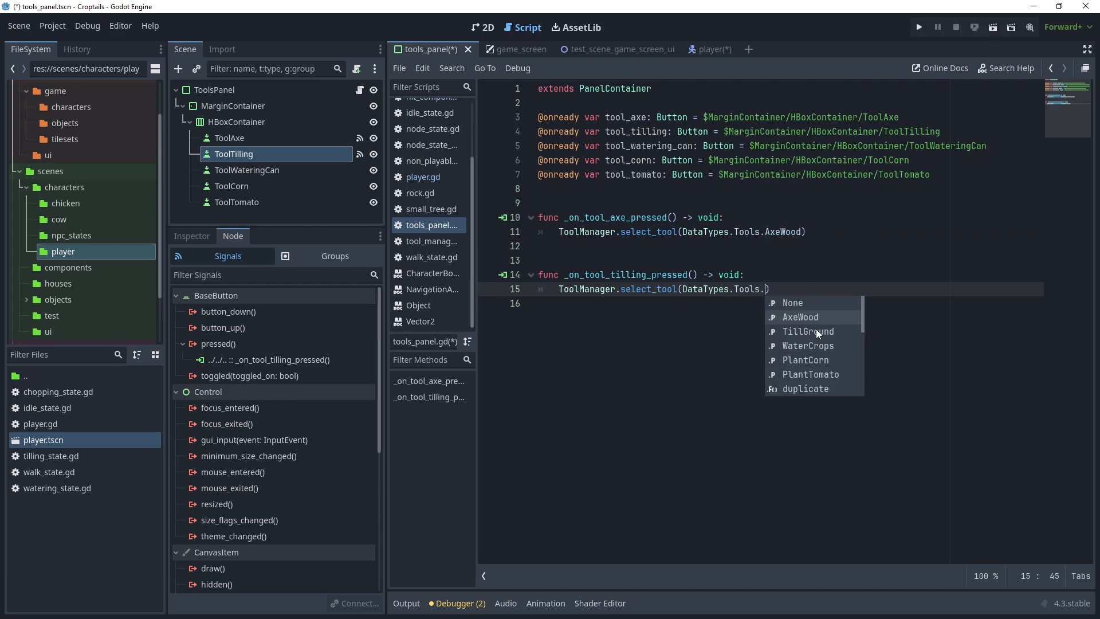
pyautogui.click(816, 332)
# Reset the Player root node's Current Tool to None in the player scene.
pyautogui.click(708, 49)
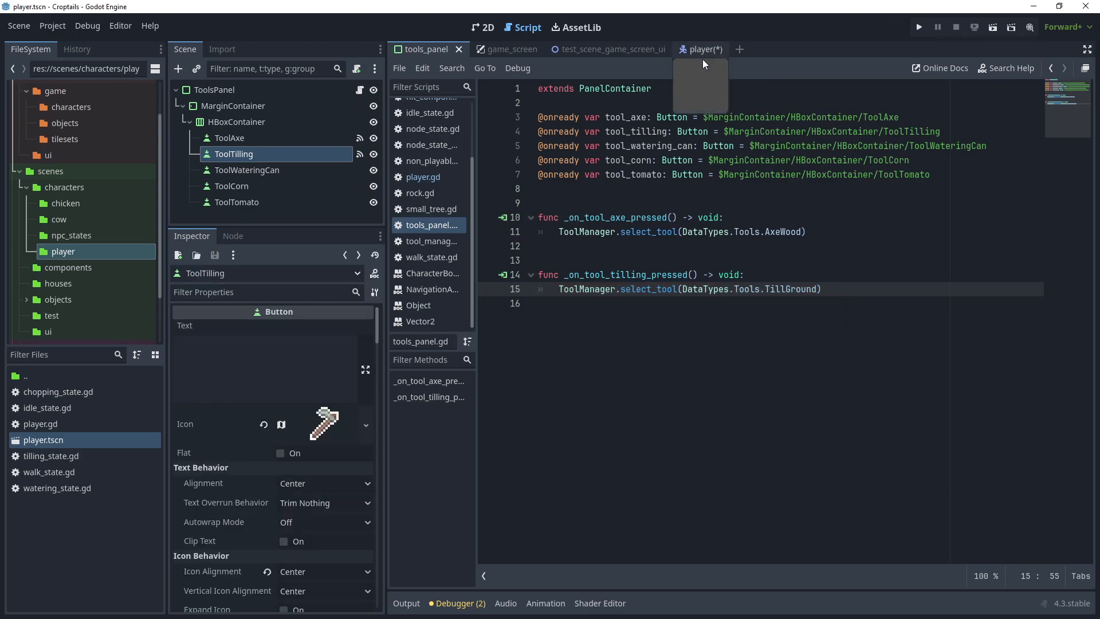
pyautogui.click(205, 91)
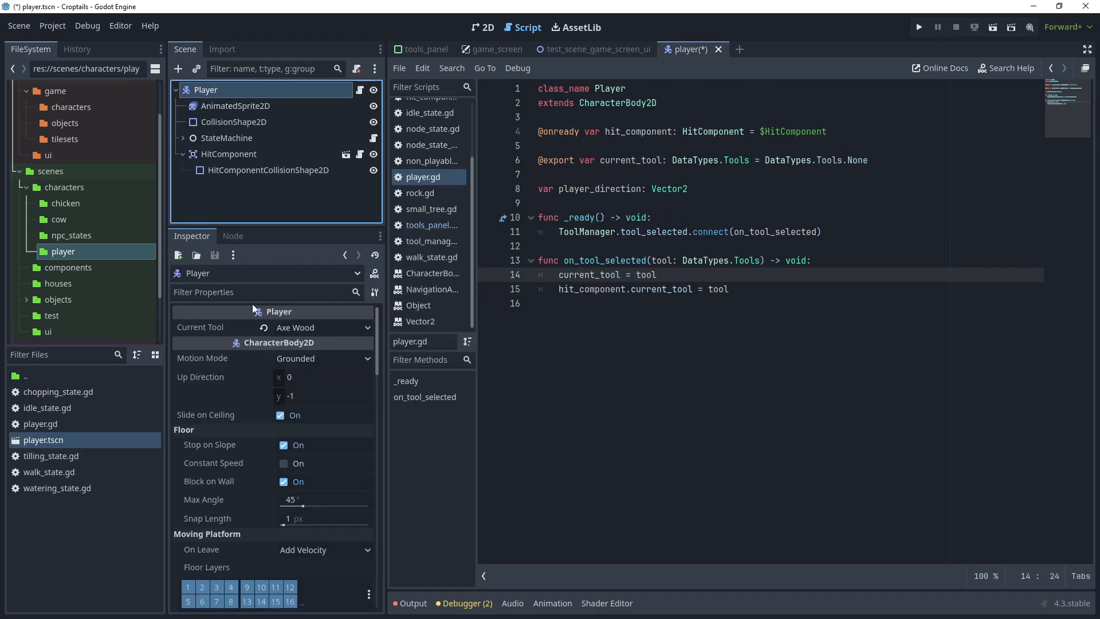
pyautogui.click(264, 328)
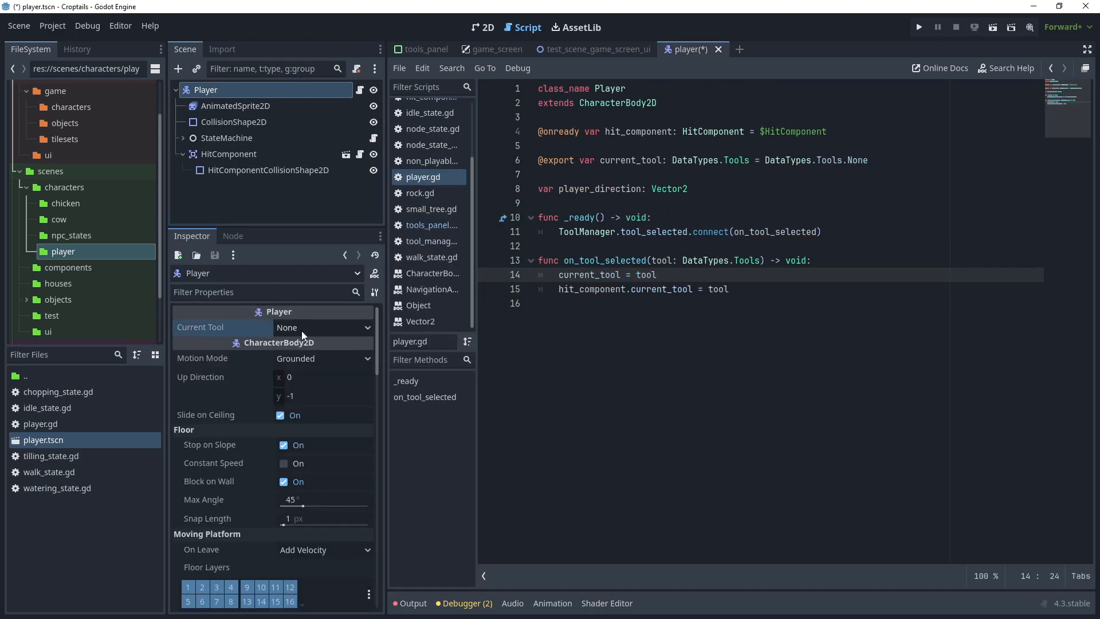
# Add the debug line print("Tool:", tool) at the end of on_tool_selected in player.gd.
pyautogui.click(741, 289)
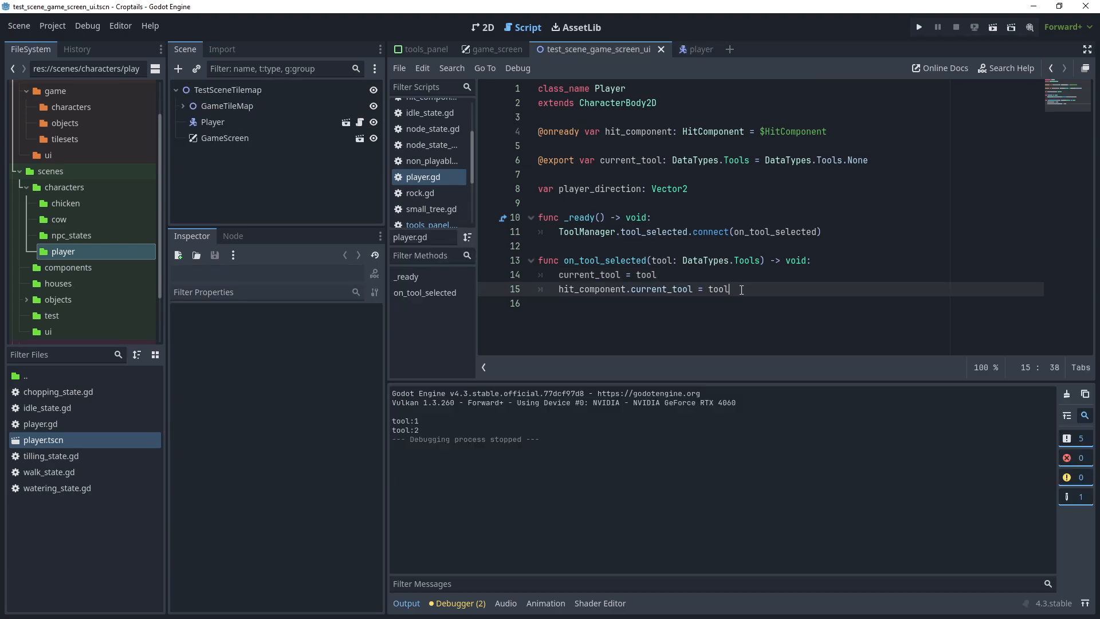
pyautogui.press('Return')
pyautogui.write('print')
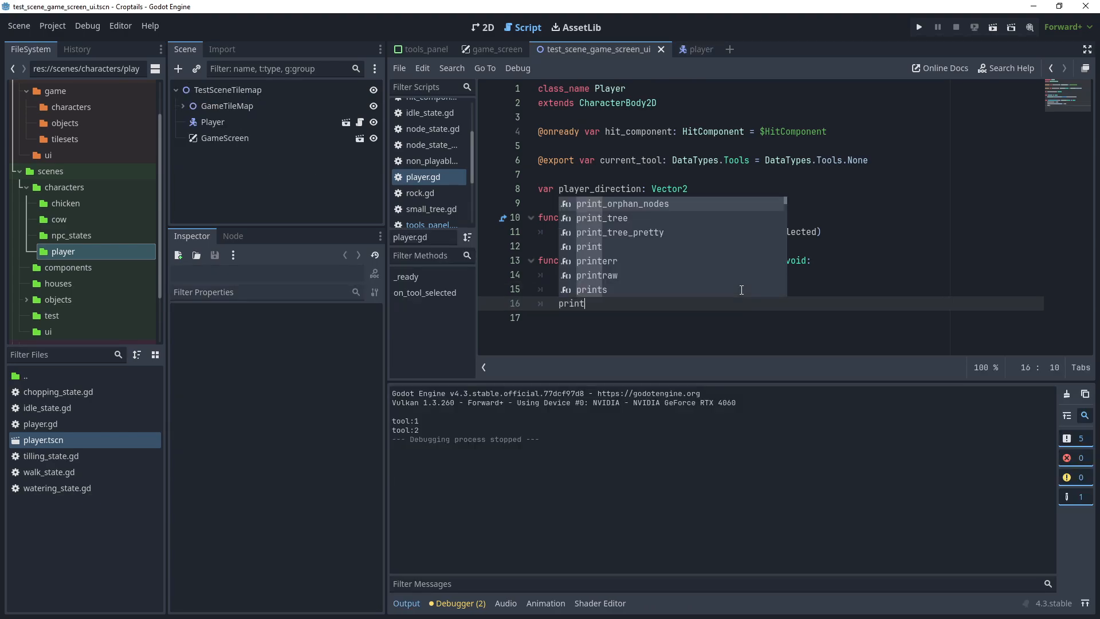
pyautogui.press('Return')
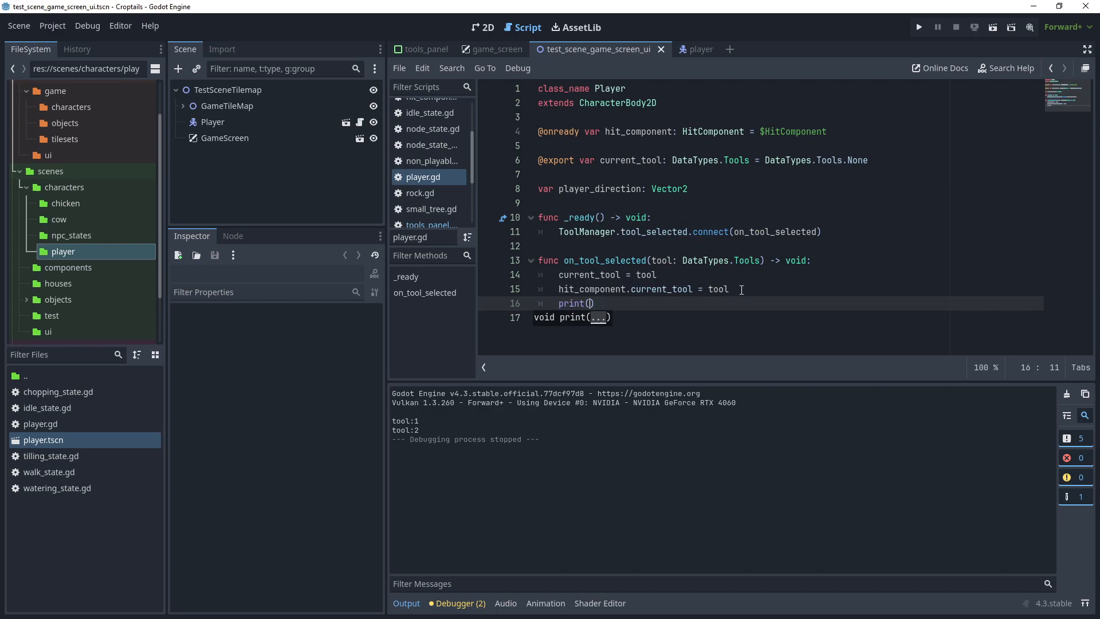
pyautogui.write('"Tool:", tool')
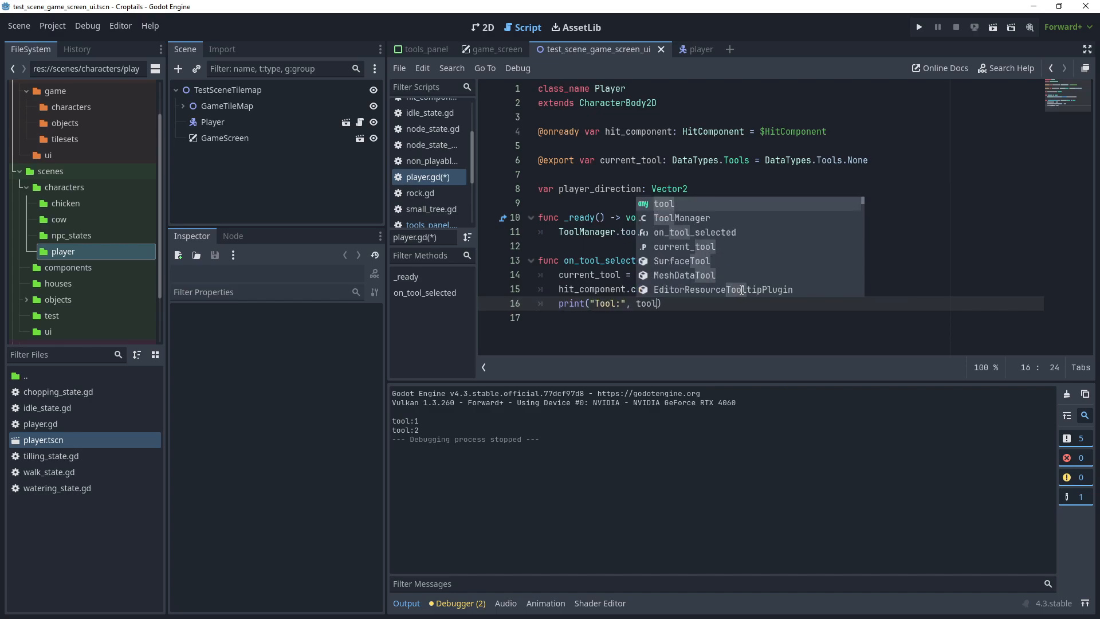
pyautogui.write(')')
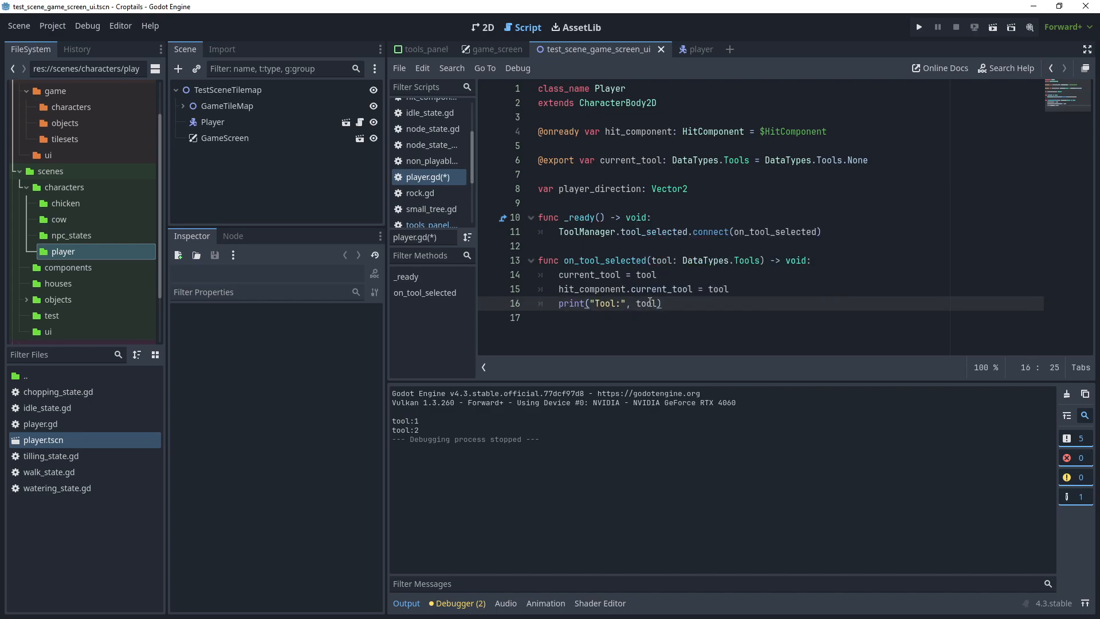
# Check the order of AxeWood and TillGround in the DataTypes Tools enum and return to the player script.
pyautogui.keyDown('ctrl'); pyautogui.click(746, 262); pyautogui.keyUp('ctrl')
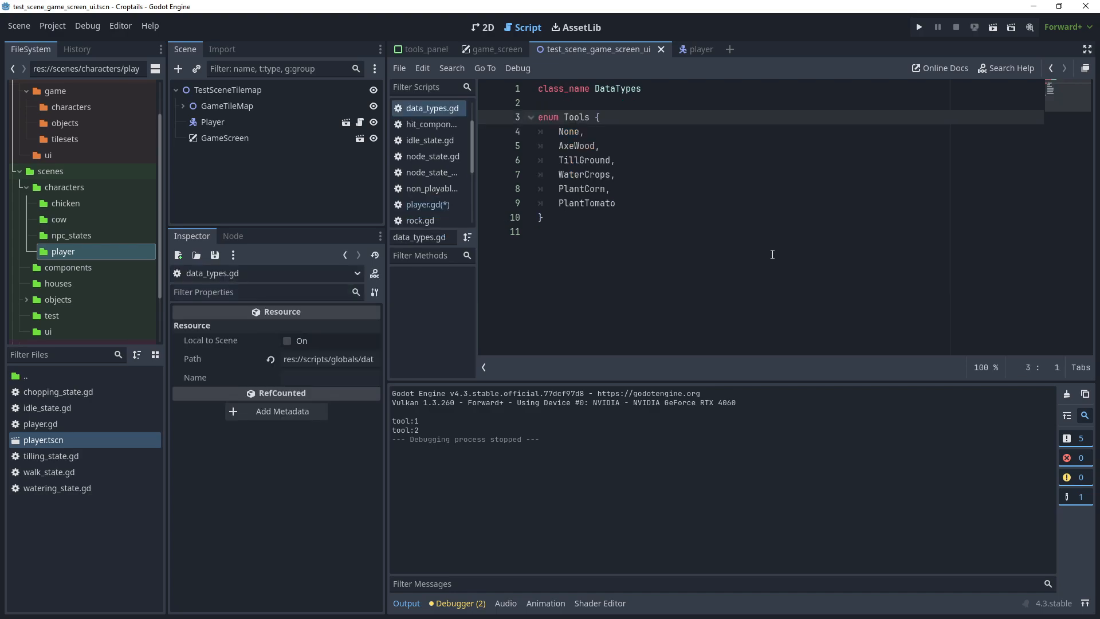
pyautogui.doubleClick(579, 145)
pyautogui.doubleClick(599, 161)
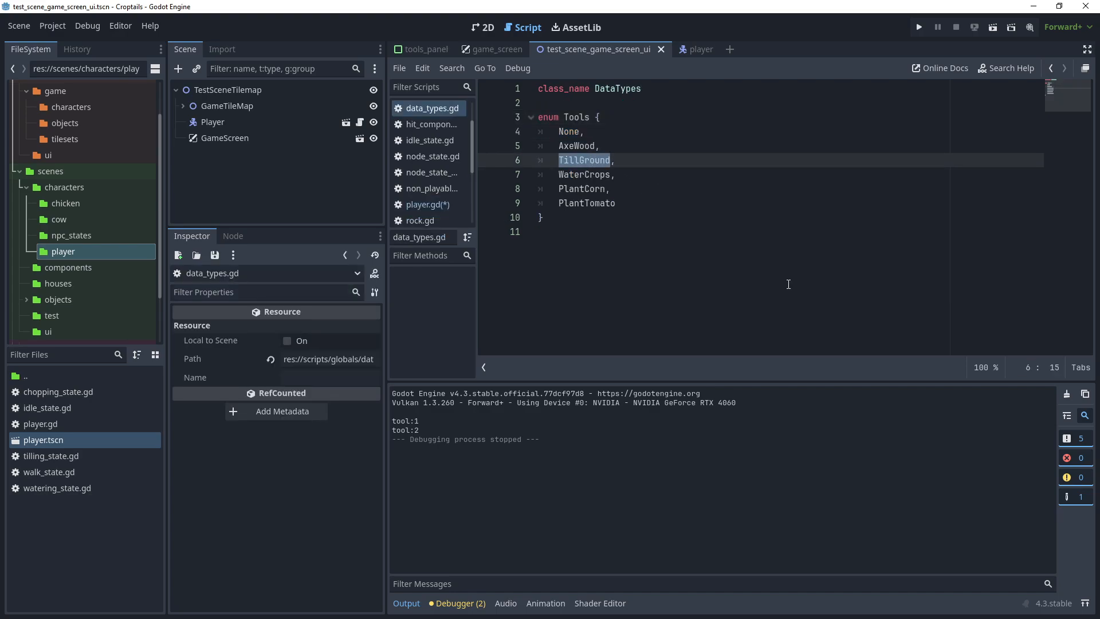
pyautogui.hotkey('alt', 'Left')
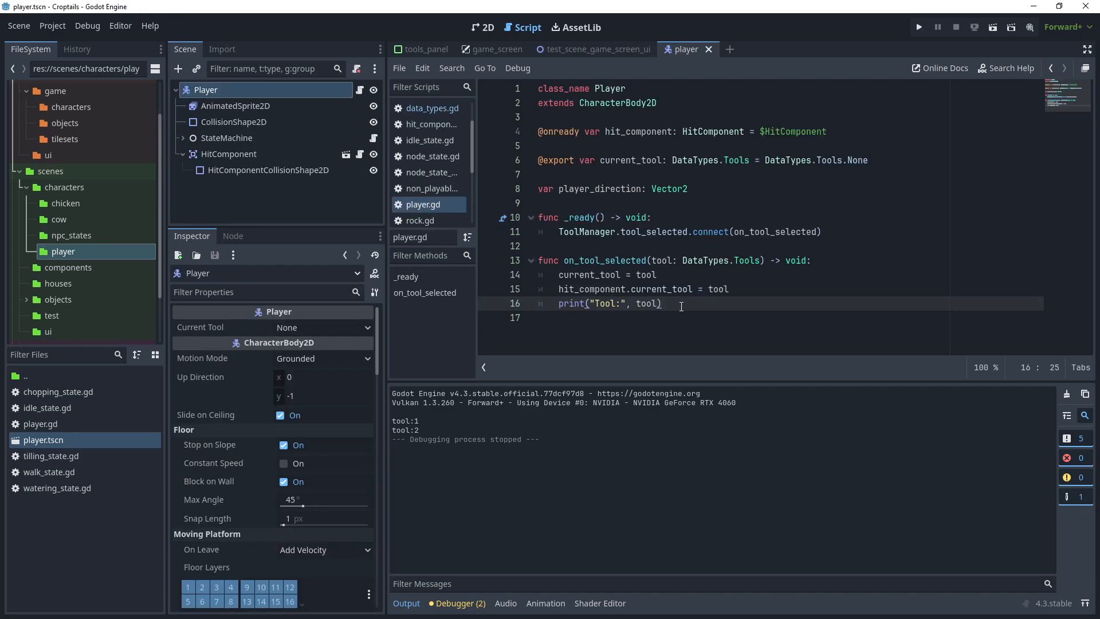
# Run the test_scene_game_screen_ui scene, try the axe on the field, and move the game window to expose the output log.
pyautogui.click(589, 51)
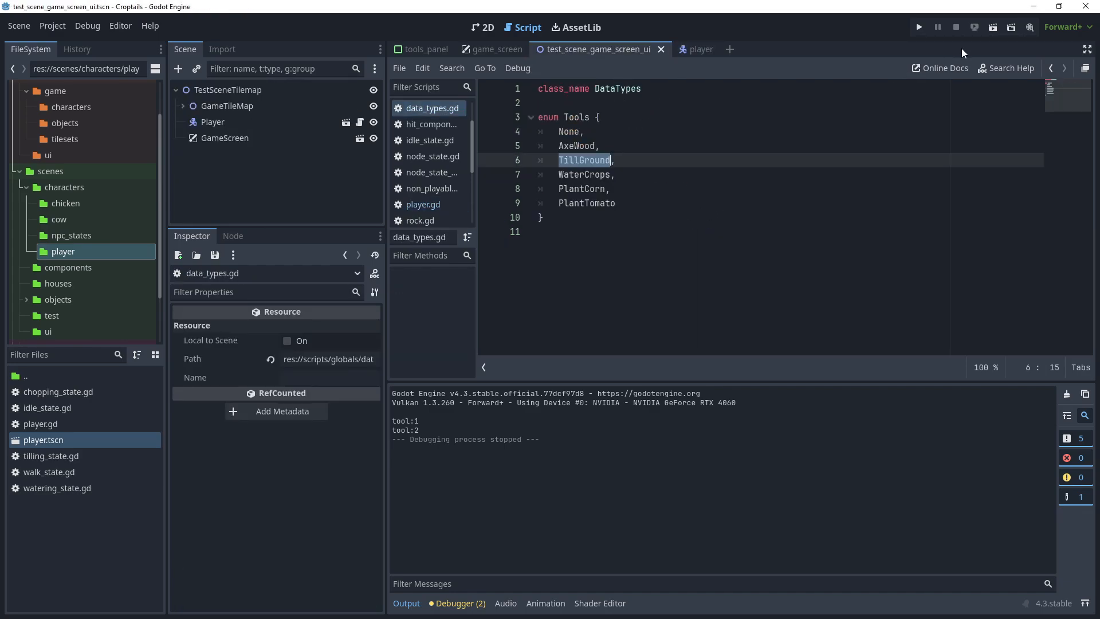
pyautogui.click(484, 28)
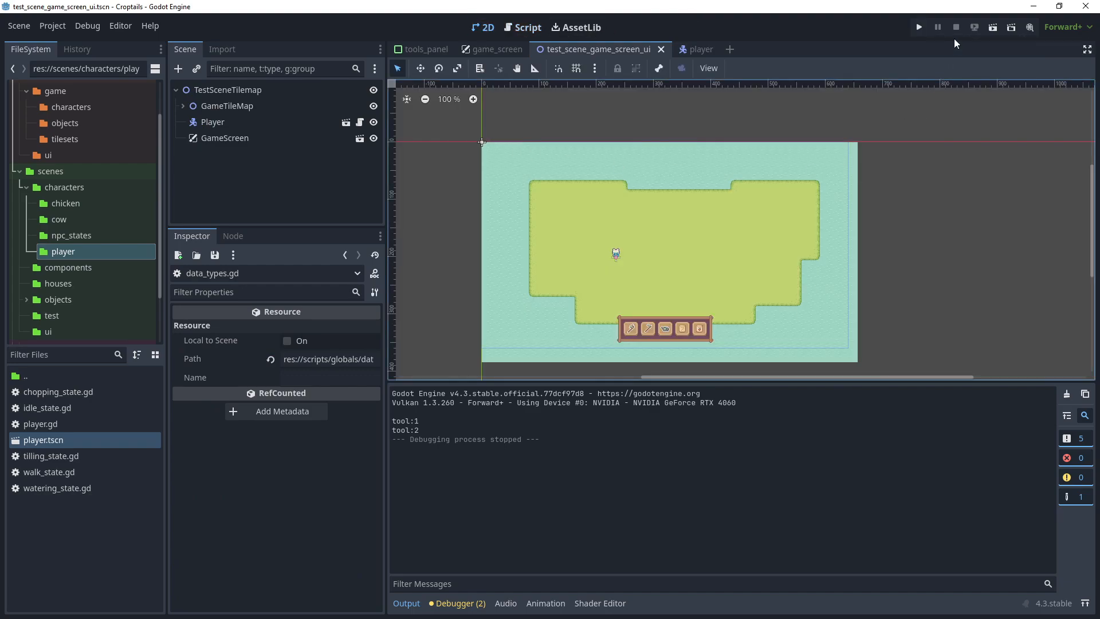
pyautogui.click(993, 27)
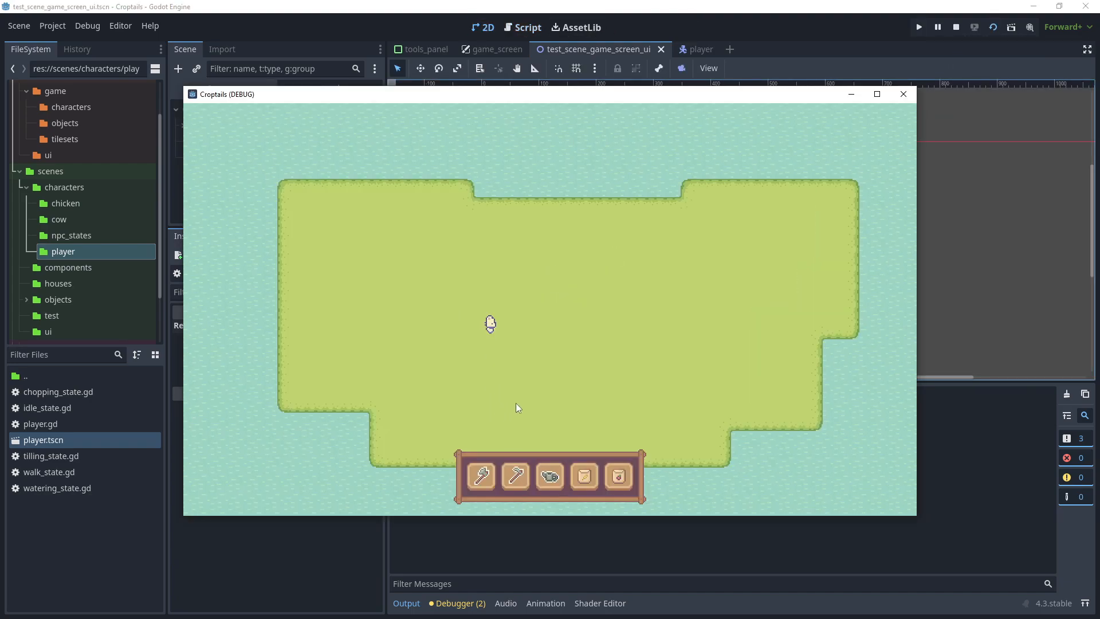
pyautogui.click(480, 474)
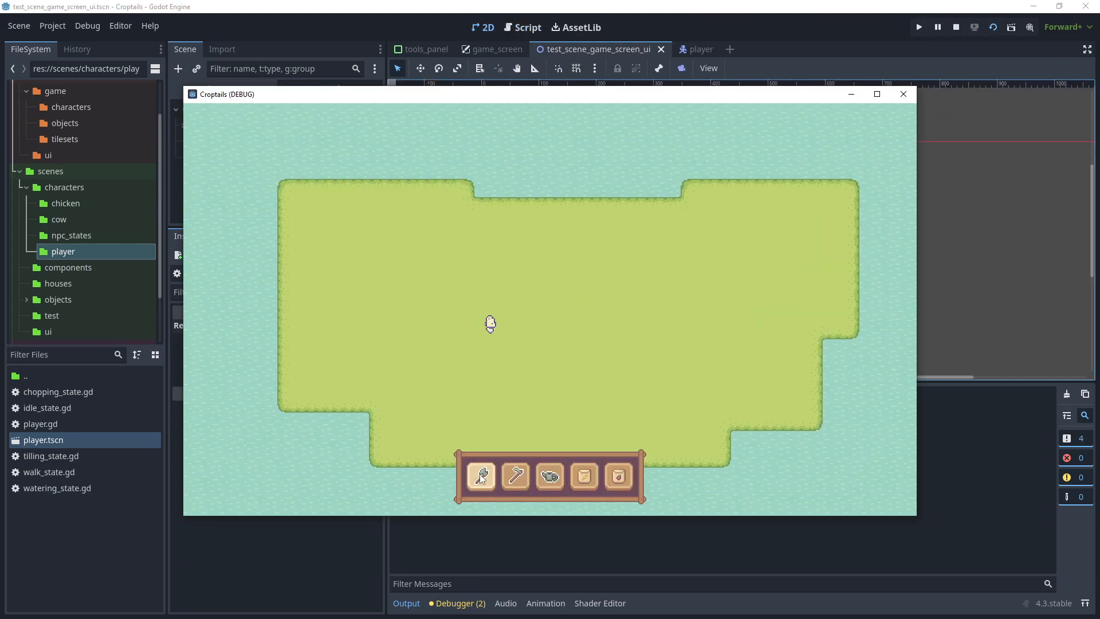
pyautogui.click(535, 363)
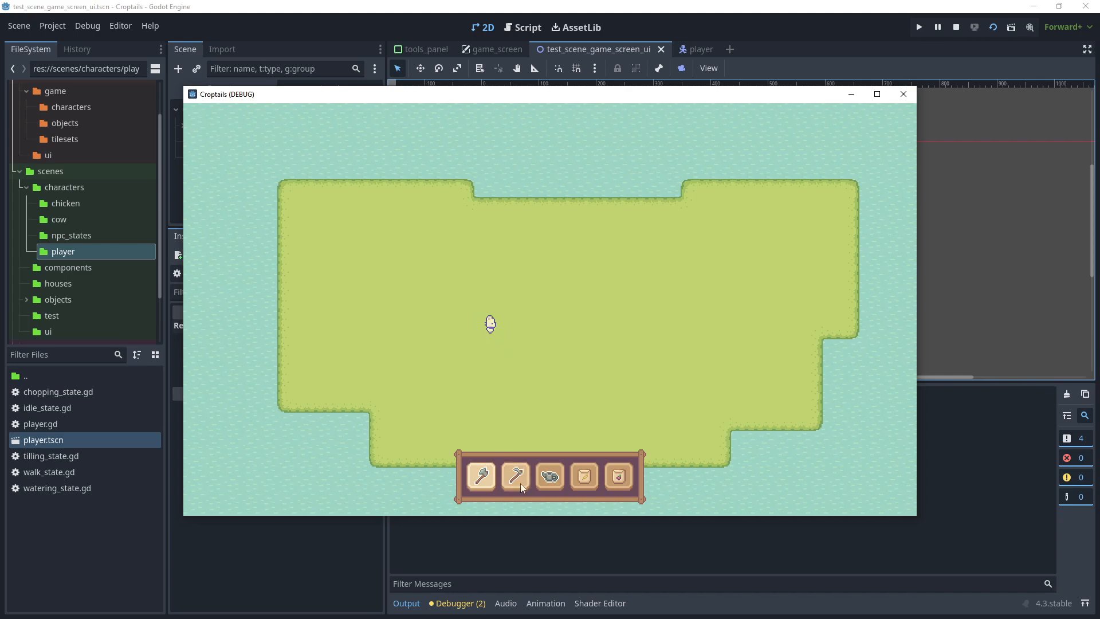
pyautogui.moveTo(549, 97); pyautogui.dragTo(873, 104)
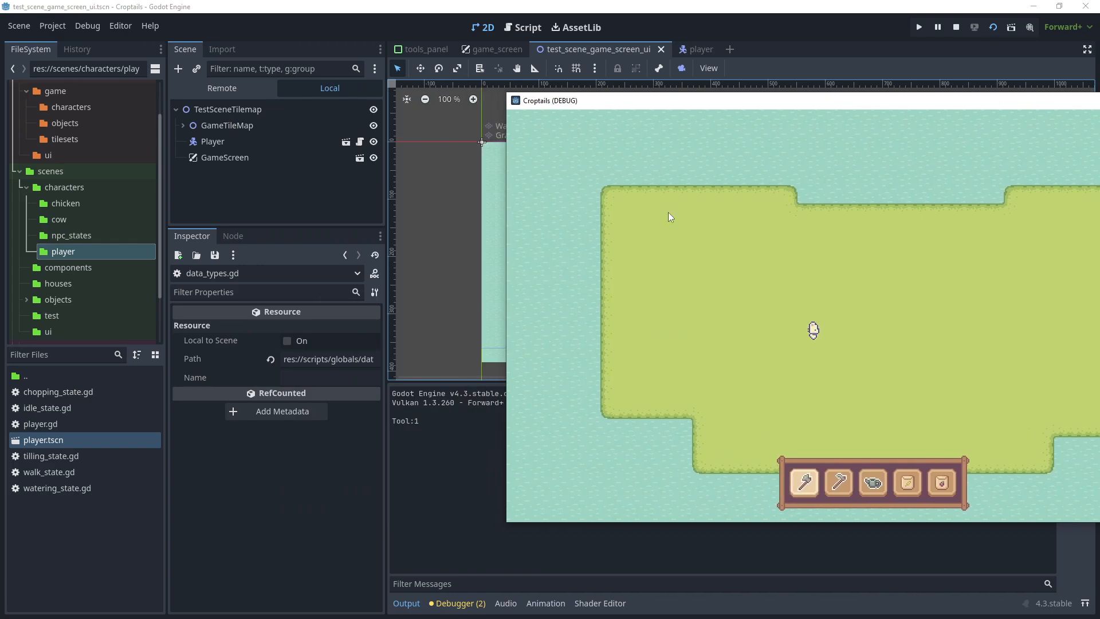
# Select the tilling tool in the running game, try it on the field, and stop the game.
pyautogui.click(840, 484)
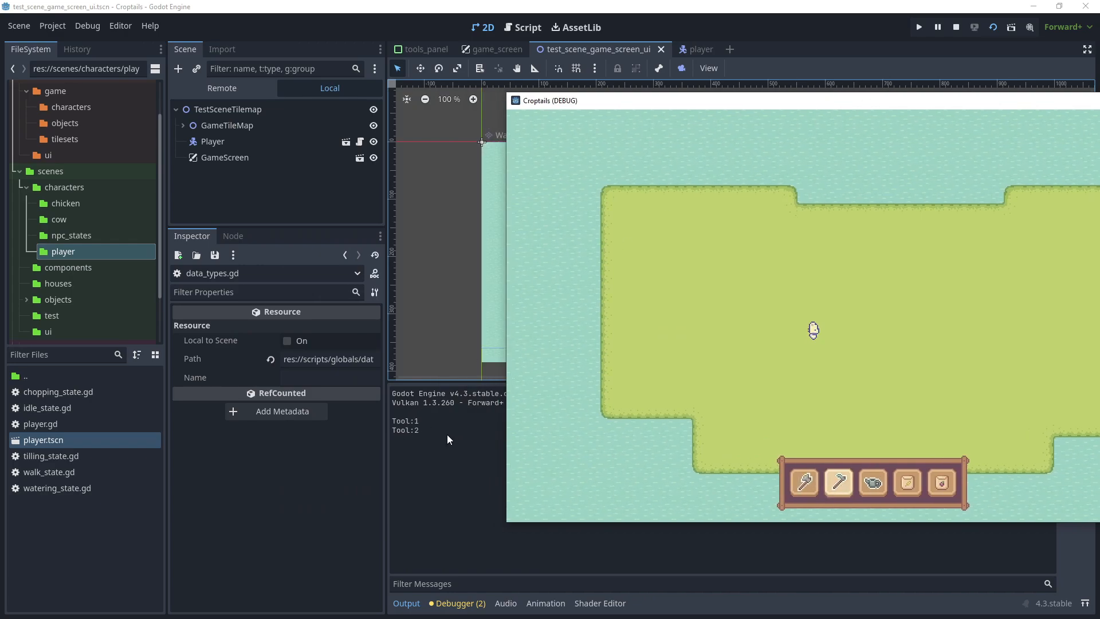
pyautogui.moveTo(724, 106); pyautogui.dragTo(431, 68)
pyautogui.click(553, 357)
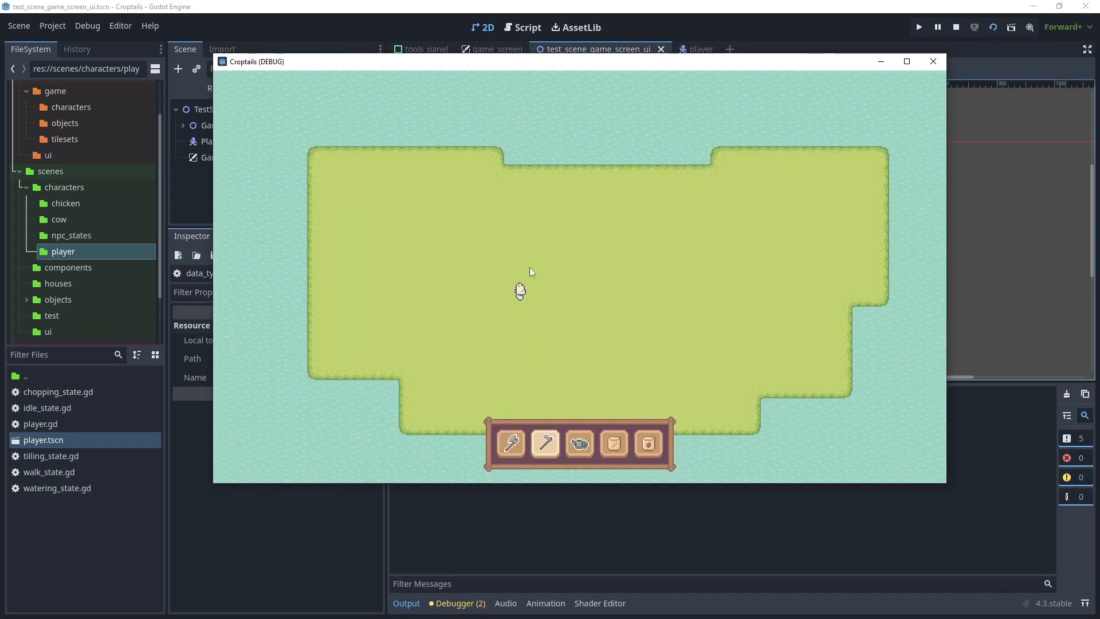
pyautogui.click(532, 339)
pyautogui.press('F8')
# Delete the debug print line from on_tool_selected in the player script.
pyautogui.click(695, 49)
pyautogui.click(359, 91)
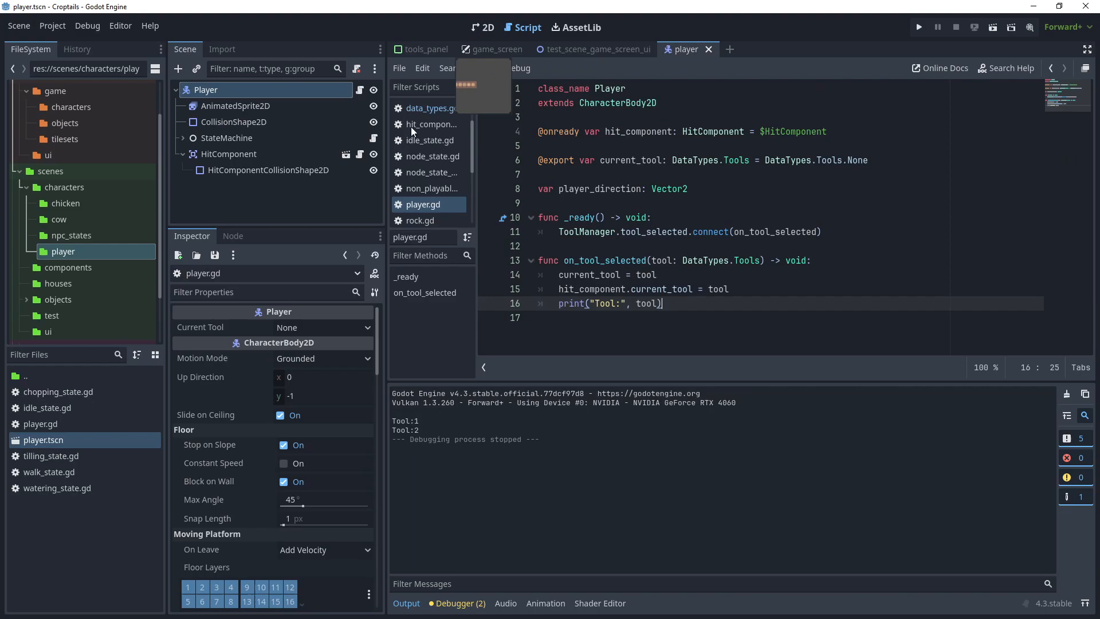
pyautogui.hotkey('shift', 'Home')
pyautogui.press('BackSpace')
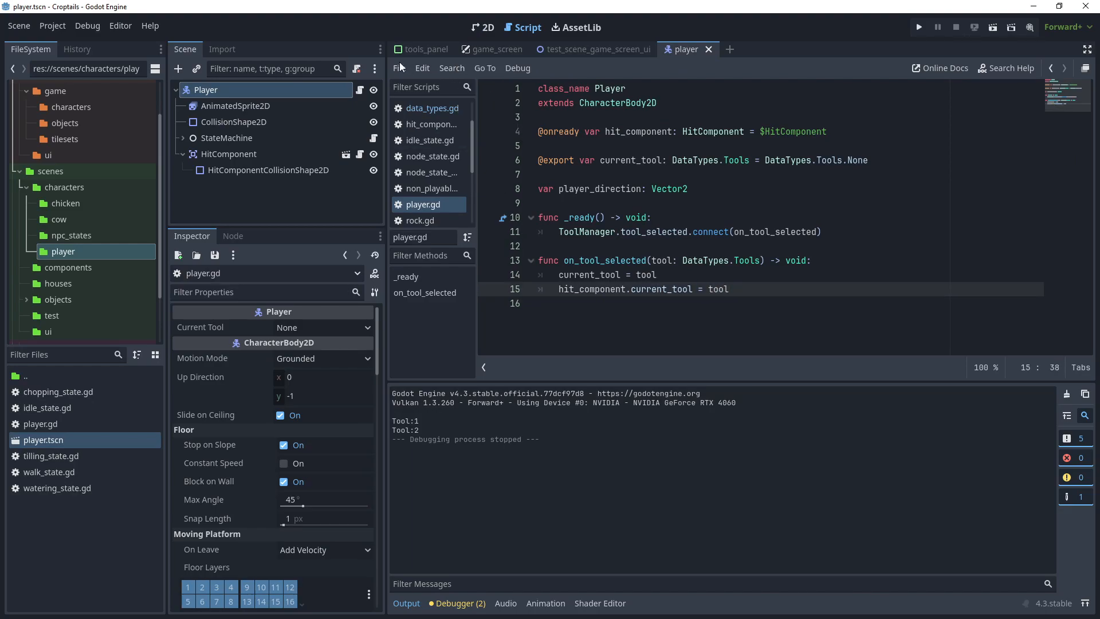
# In the tools_panel scene, connect ToolWateringCan's pressed() signal to ToolsPanel with the receiver method _on_tool_watering_can_pressed.
pyautogui.click(416, 51)
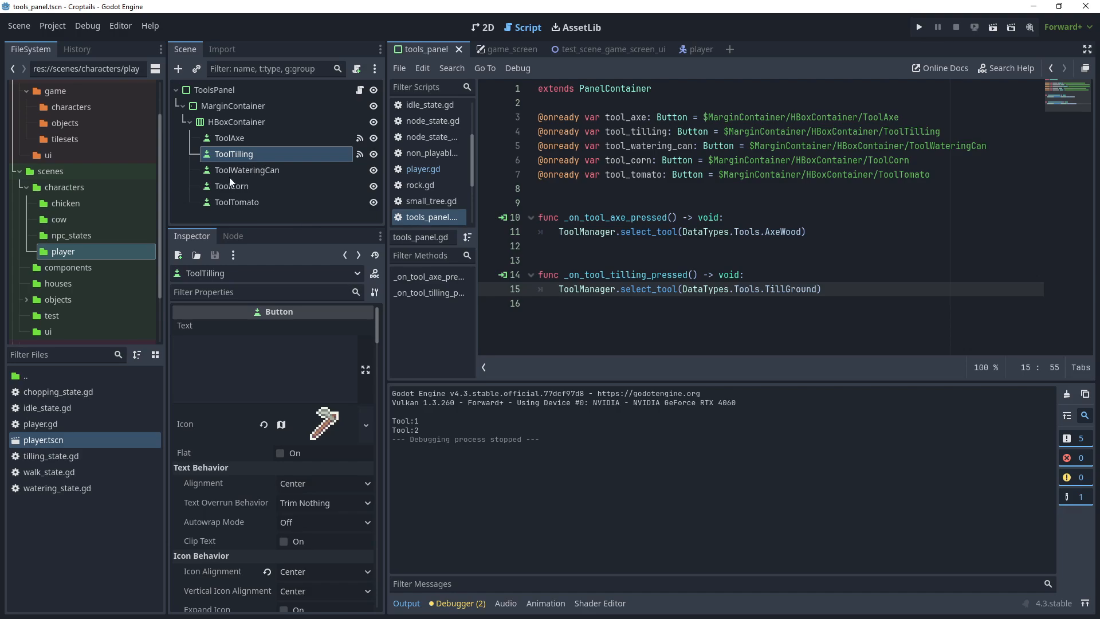
pyautogui.click(247, 170)
pyautogui.click(232, 235)
pyautogui.doubleClick(218, 343)
pyautogui.press('Return')
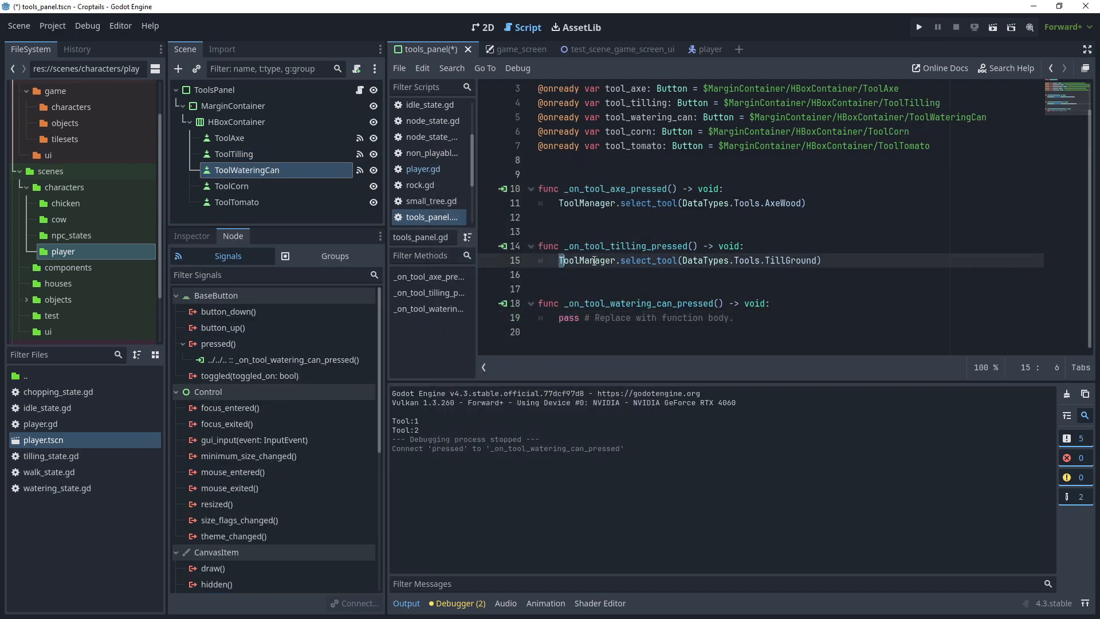
# Replace the placeholder body of _on_tool_watering_can_pressed with ToolManager.select_tool(DataTypes.Tools.WaterCrops), reusing the tilling handler's line.
pyautogui.moveTo(558, 260); pyautogui.dragTo(823, 260)
pyautogui.moveTo(558, 317); pyautogui.dragTo(766, 321)
pyautogui.write('ToolManager.select_tool(DataTypes.Tools.TillGround)')
pyautogui.doubleClick(773, 318)
pyautogui.press('BackSpace')
pyautogui.click(816, 262)
# Connect ToolCorn's pressed() signal to ToolsPanel with the receiver method _on_tool_corn_pressed.
pyautogui.click(232, 185)
pyautogui.doubleClick(219, 343)
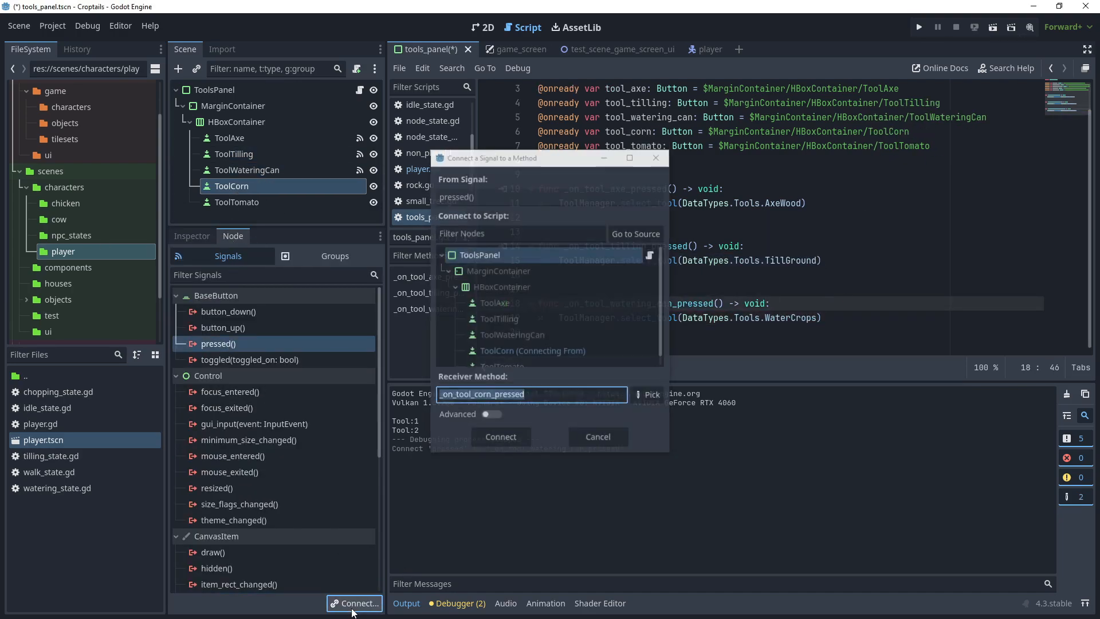
pyautogui.press('Return')
# Replace the placeholder body of _on_tool_corn_pressed with ToolManager.select_tool(DataTypes.Tools.PlantCorn).
pyautogui.moveTo(558, 317); pyautogui.dragTo(761, 318)
pyautogui.write('ToolManager.select_tool(DataTypes.Tools.TillGround)')
pyautogui.doubleClick(785, 318)
pyautogui.write('PlantCorn')
pyautogui.press('Return')
pyautogui.click(658, 330)
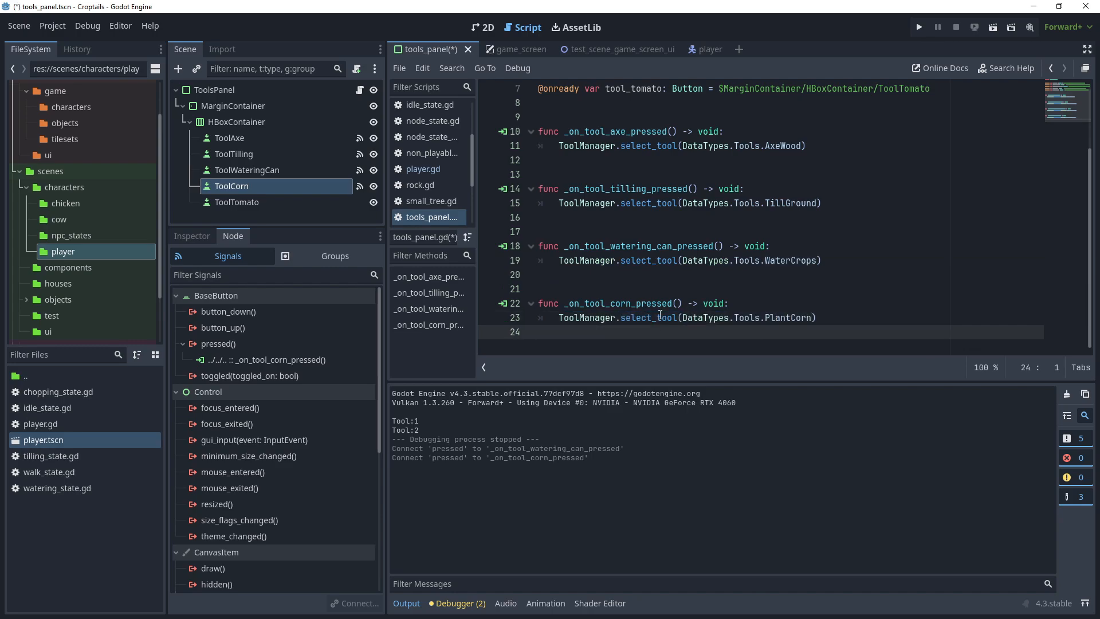
# Connect ToolTomato's pressed() signal to ToolsPanel with the receiver method _on_tool_tomato_pressed.
pyautogui.click(237, 203)
pyautogui.doubleClick(218, 343)
pyautogui.click(501, 433)
# Replace the placeholder body of _on_tool_tomato_pressed with ToolManager.select_tool(DataTypes.Tools.PlantTomato), reusing the corn handler's line.
pyautogui.moveTo(558, 260); pyautogui.dragTo(820, 260)
pyautogui.hotkey('ctrl', 'c')
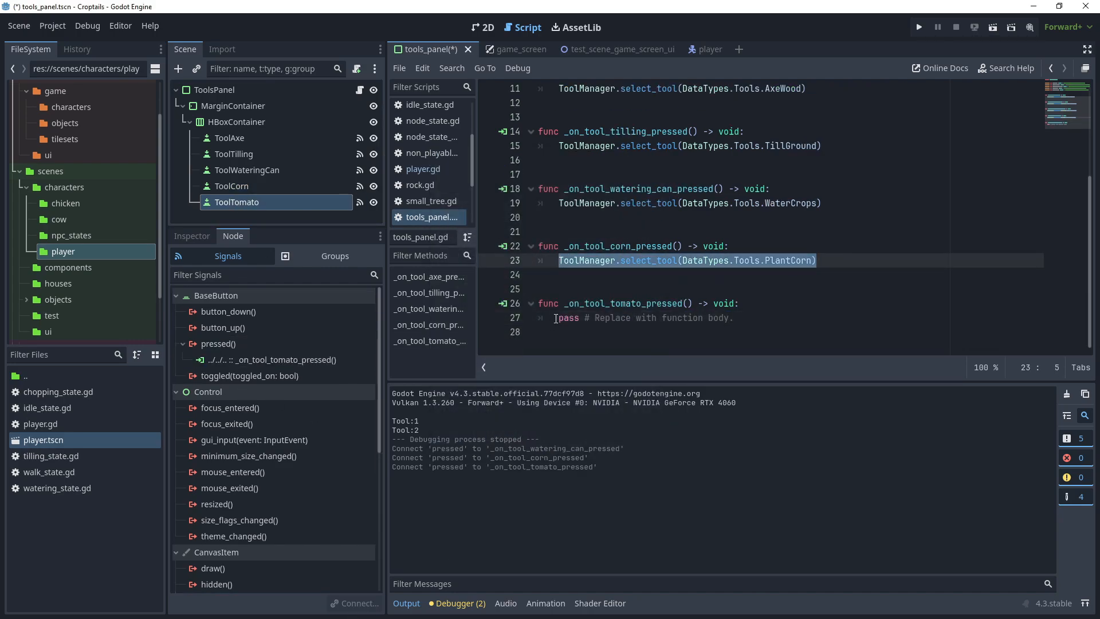
pyautogui.moveTo(558, 318); pyautogui.dragTo(761, 318)
pyautogui.hotkey('ctrl', 'v')
pyautogui.doubleClick(778, 318)
pyautogui.write('PlantTomato')
pyautogui.scroll(4, 778, 318)
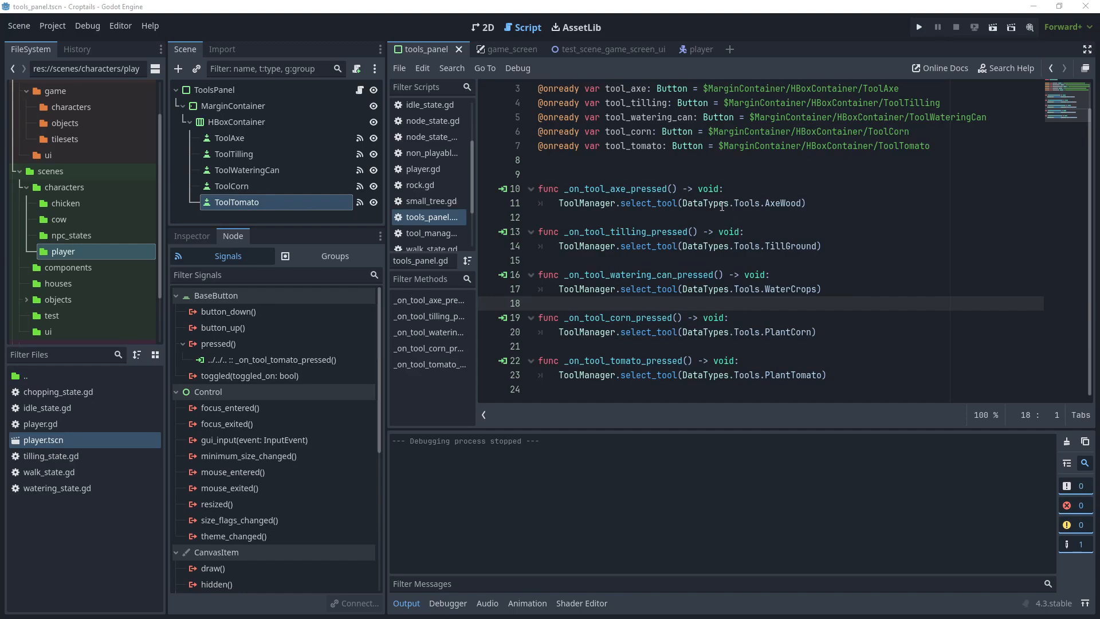
# Run the test_scene_game_screen_ui scene, walk the player, try the tilling tool on the field, and close the game.
pyautogui.click(599, 49)
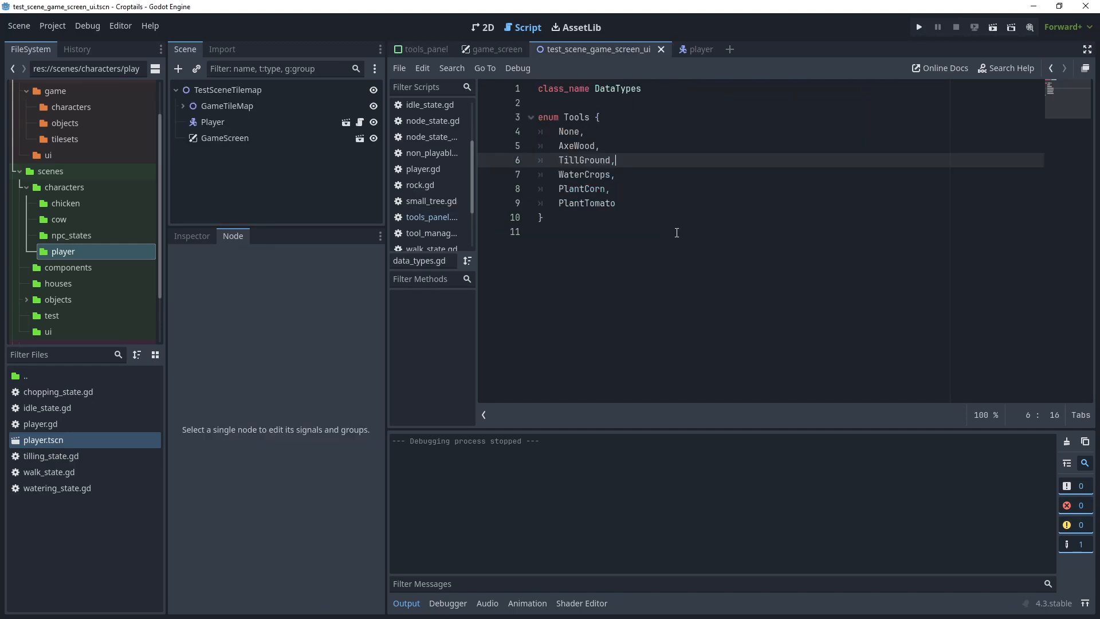
pyautogui.click(483, 27)
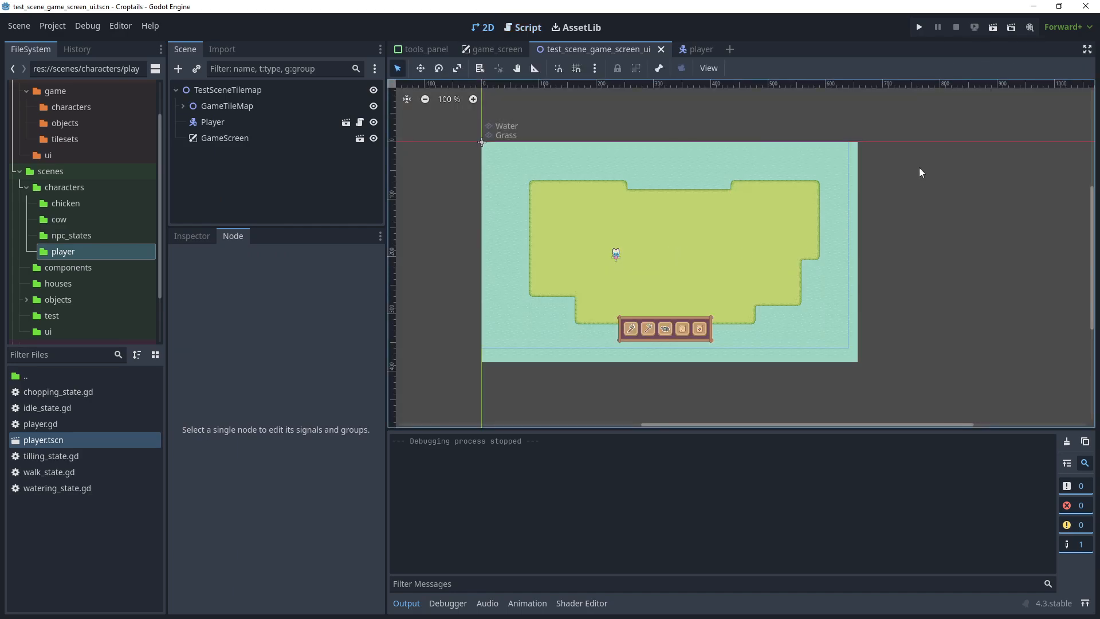
pyautogui.click(993, 29)
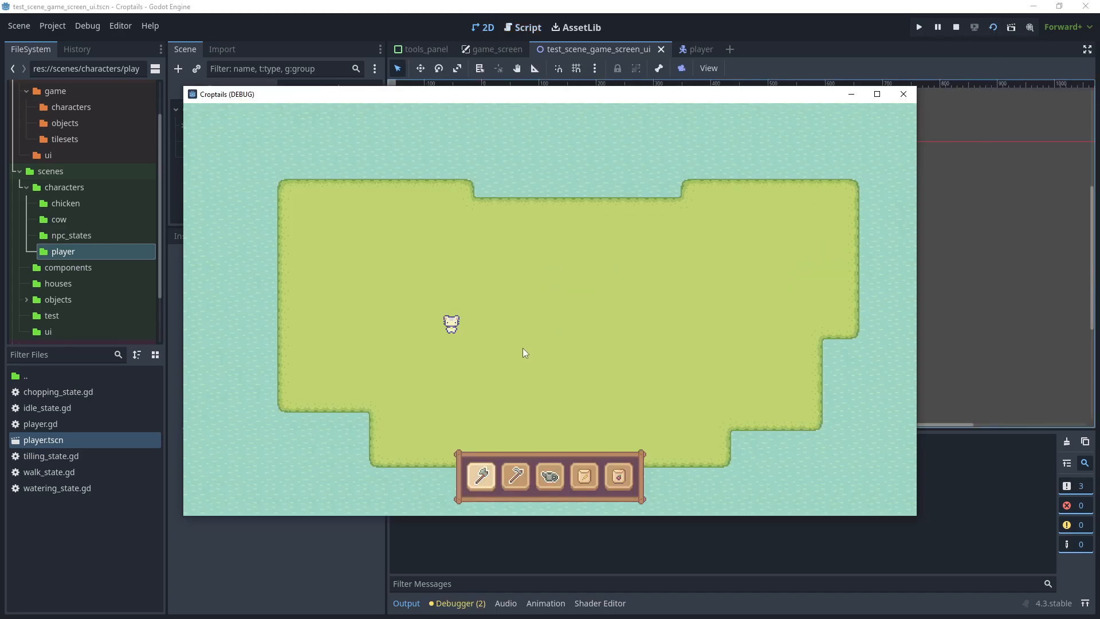
pyautogui.press('d')
pyautogui.click(521, 474)
pyautogui.click(531, 328)
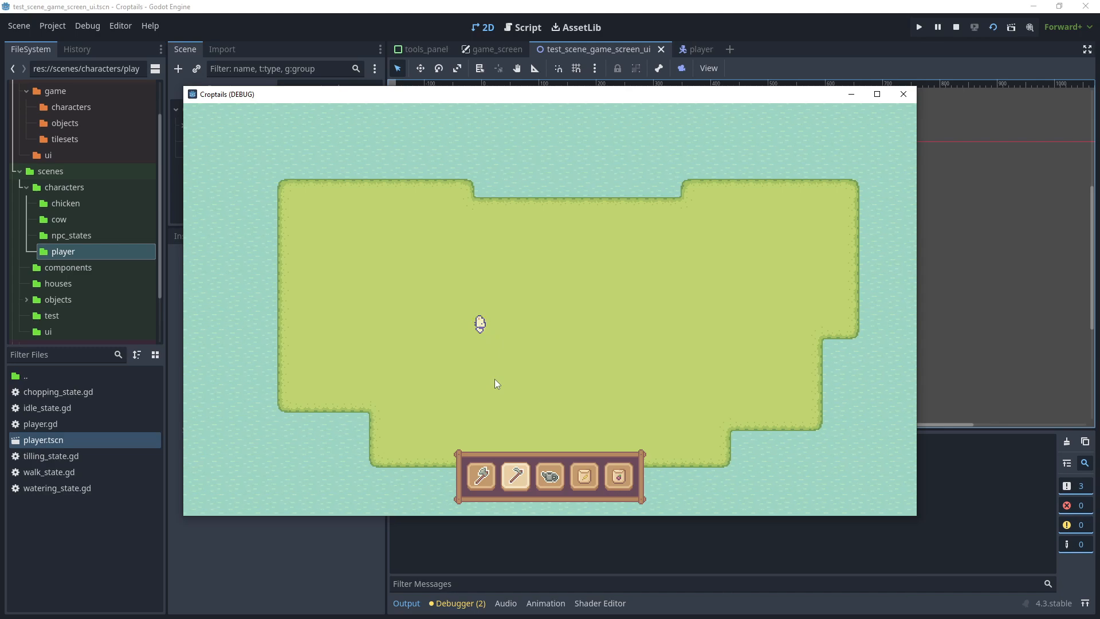
pyautogui.click(903, 94)
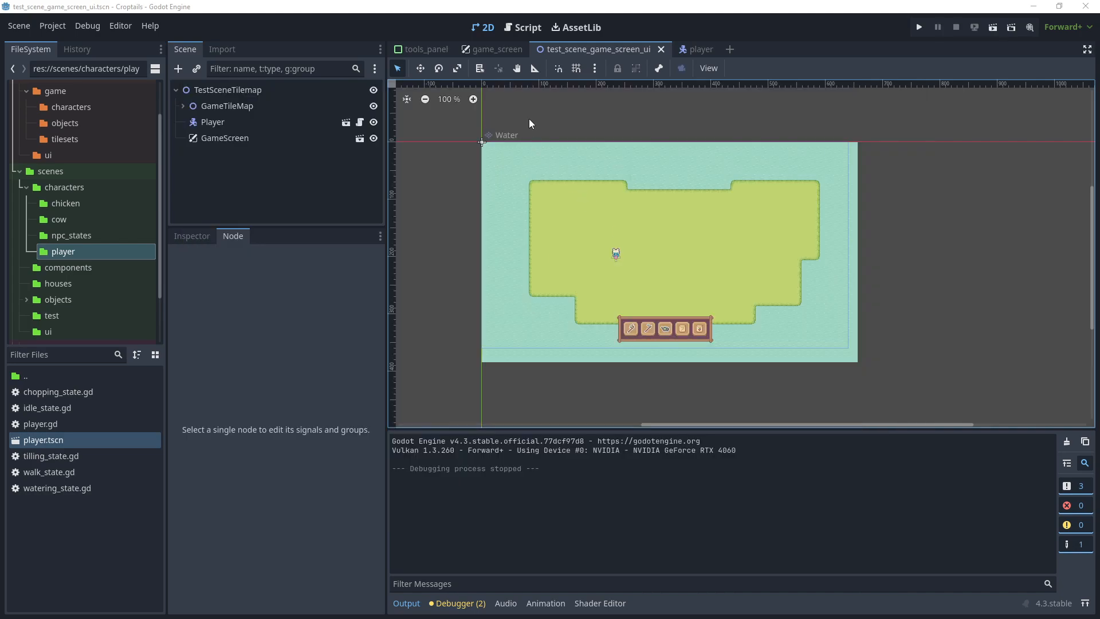
# Add the function _unhandled_input(event: InputEvent) -> void at the end of the ToolsPanel script.
pyautogui.click(425, 53)
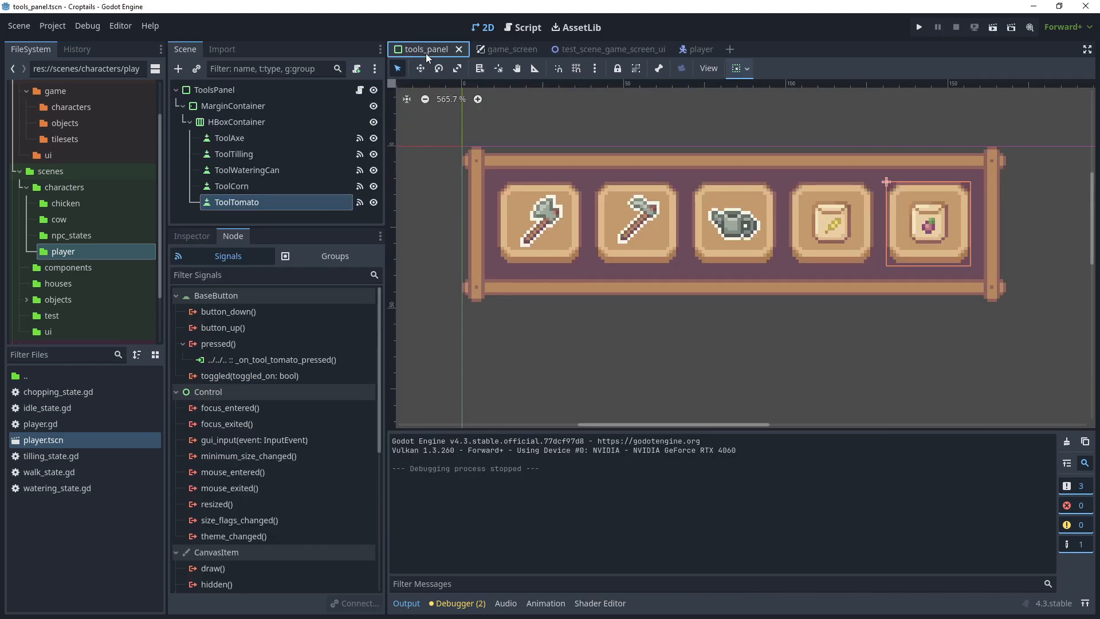
pyautogui.click(359, 92)
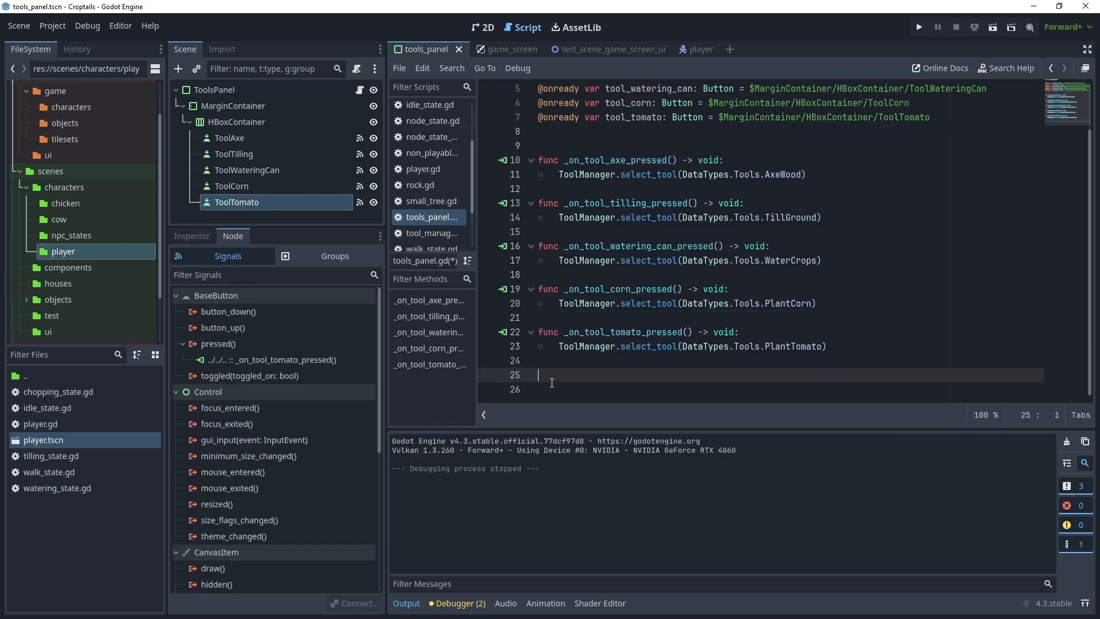
pyautogui.write('func _')
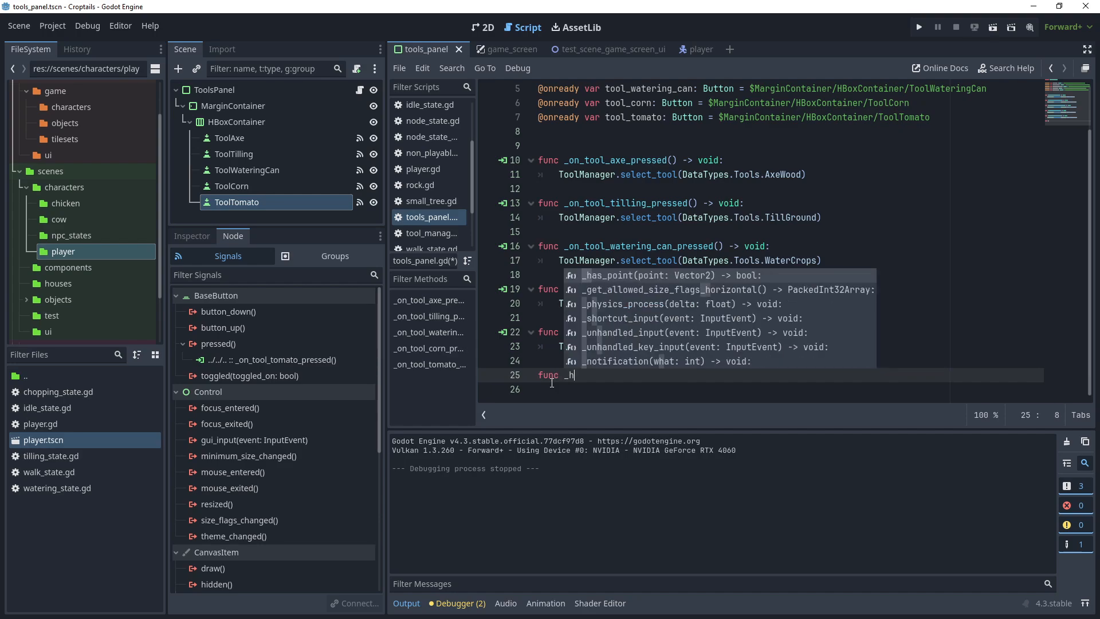
pyautogui.write('unh')
pyautogui.press('Return')
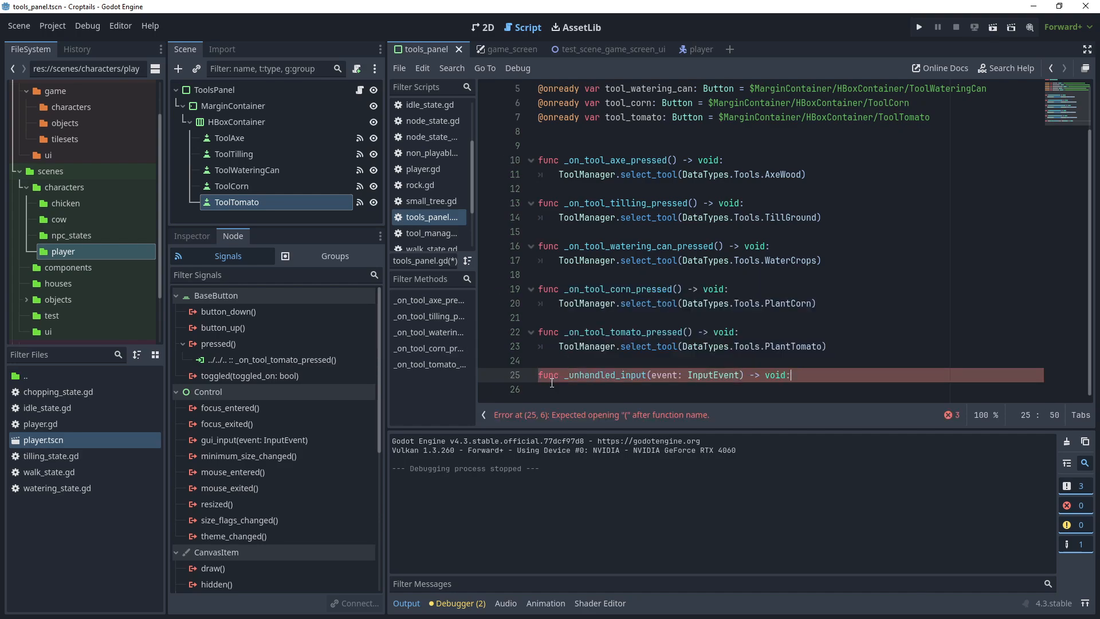
# Inside _unhandled_input, add nested conditions checking that event is InputEventMouseButton and event.button_index == MOUSE_BUTTON_RIGHT.
pyautogui.press('Return')
pyautogui.write('if event is Inputeventmou')
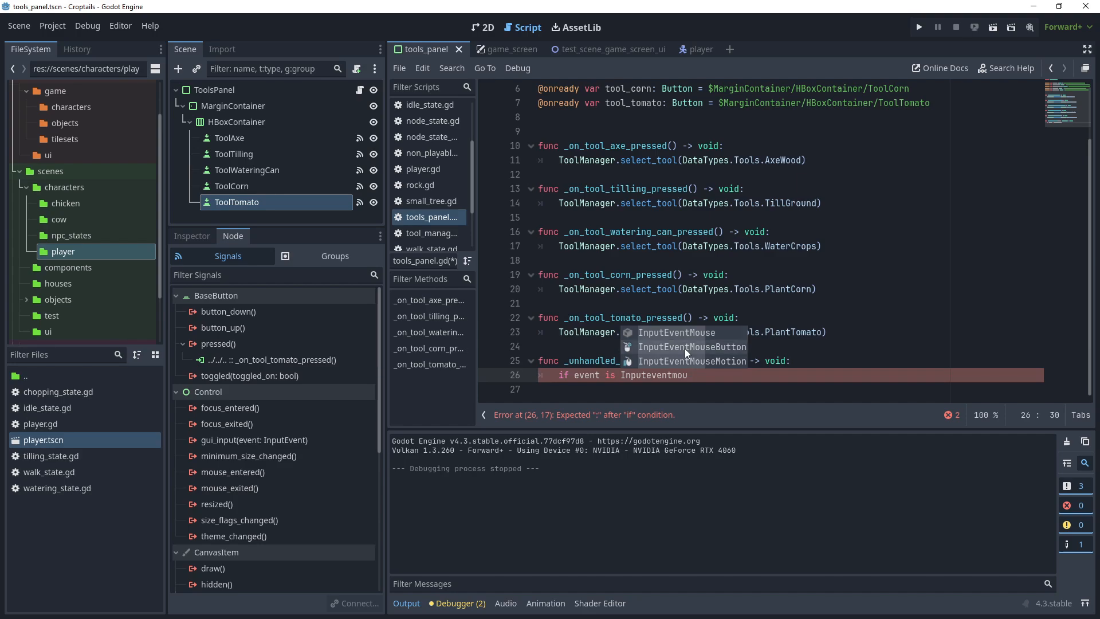
pyautogui.click(685, 348)
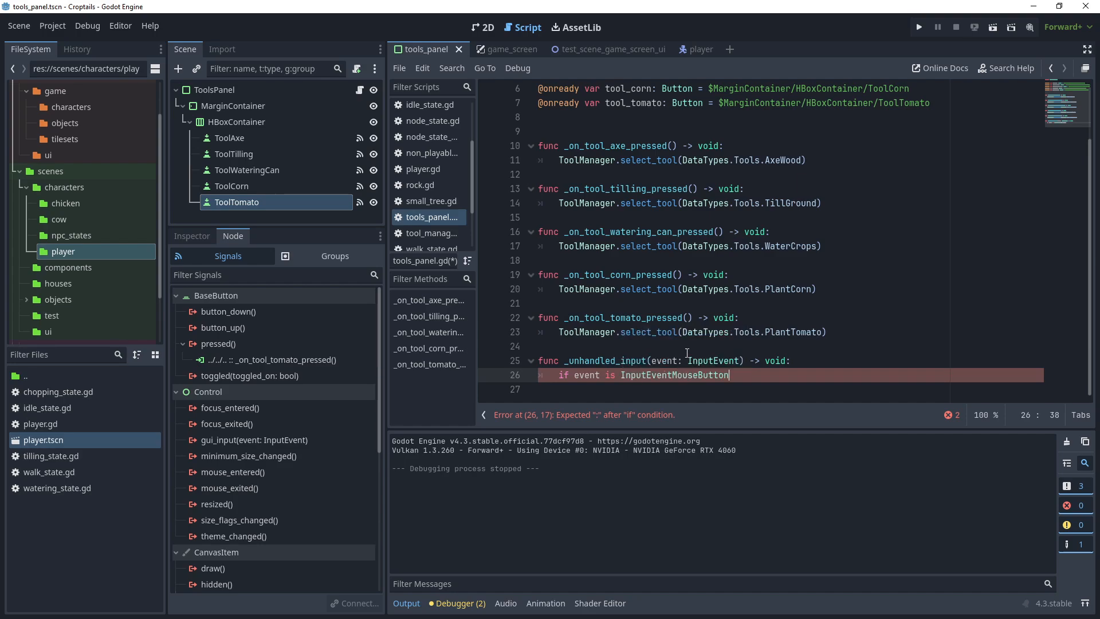
pyautogui.write(':')
pyautogui.press('Return')
pyautogui.write('if event.but')
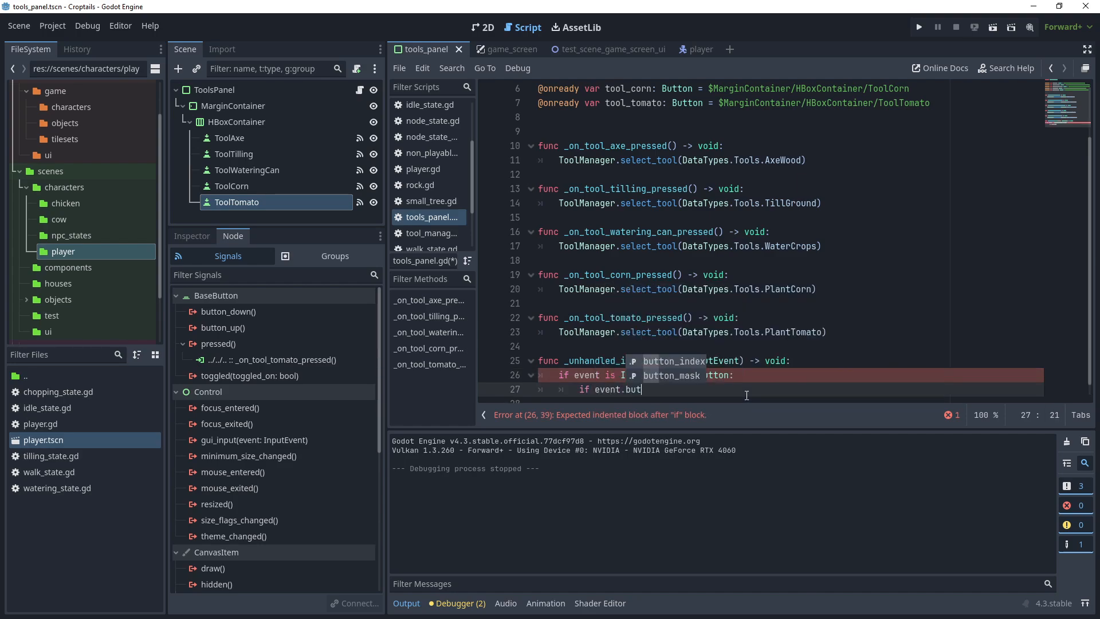
pyautogui.press('Return')
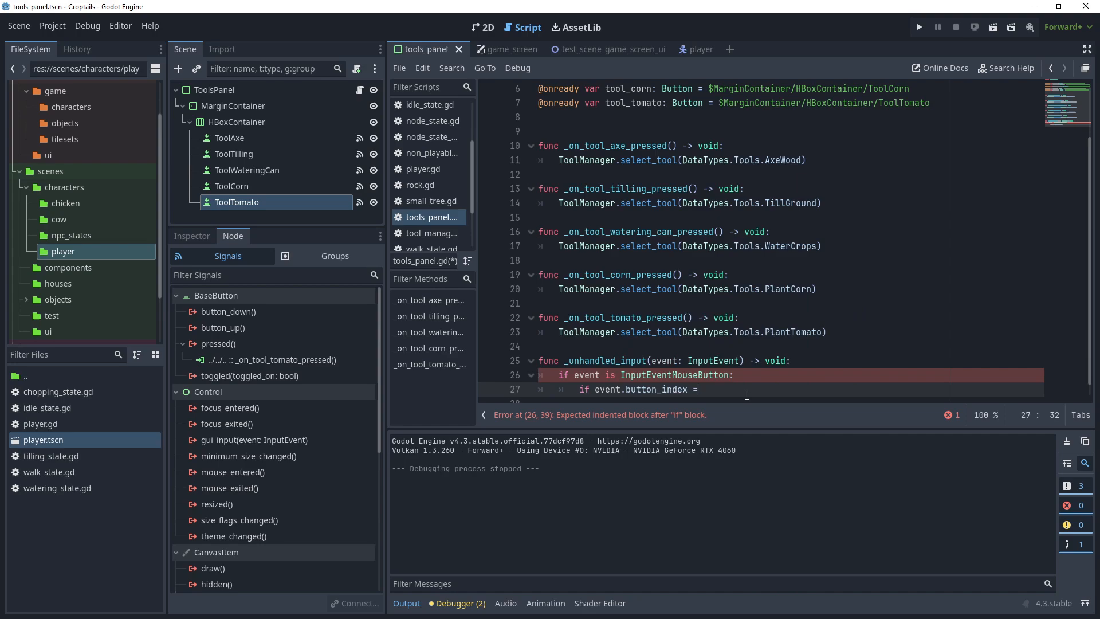
pyautogui.write('== MOUSE')
pyautogui.scroll(-10, 802, 349)
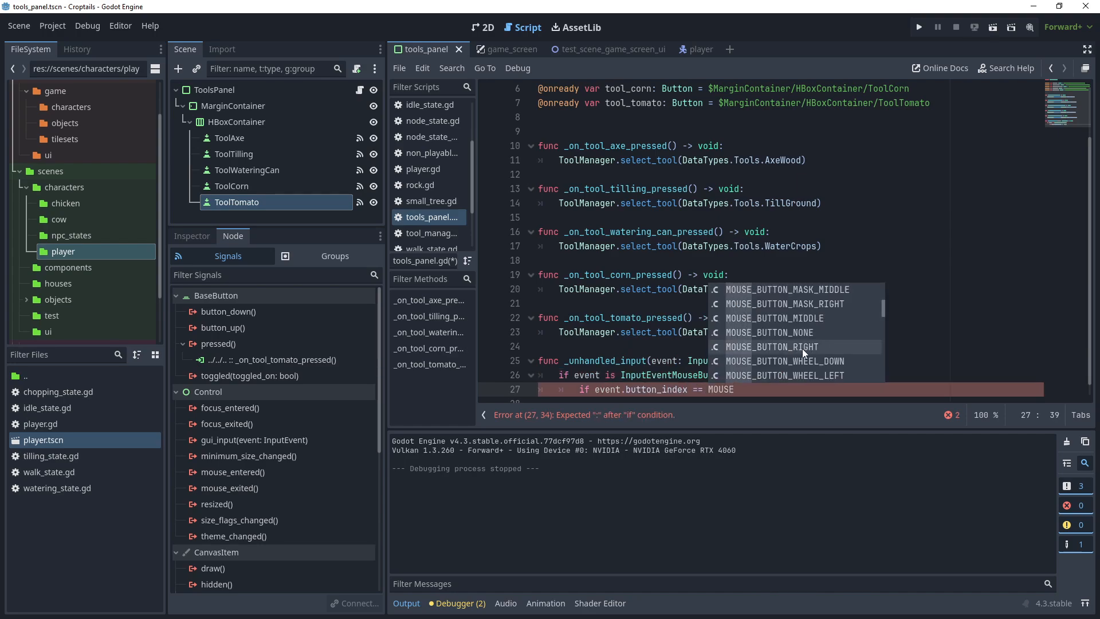
pyautogui.doubleClick(802, 348)
pyautogui.write(':')
# Add the call ToolManager.select_tool(DataTypes.Tools.None) inside the MOUSE_BUTTON_RIGHT condition.
pyautogui.press('Return')
pyautogui.write('ToolManager')
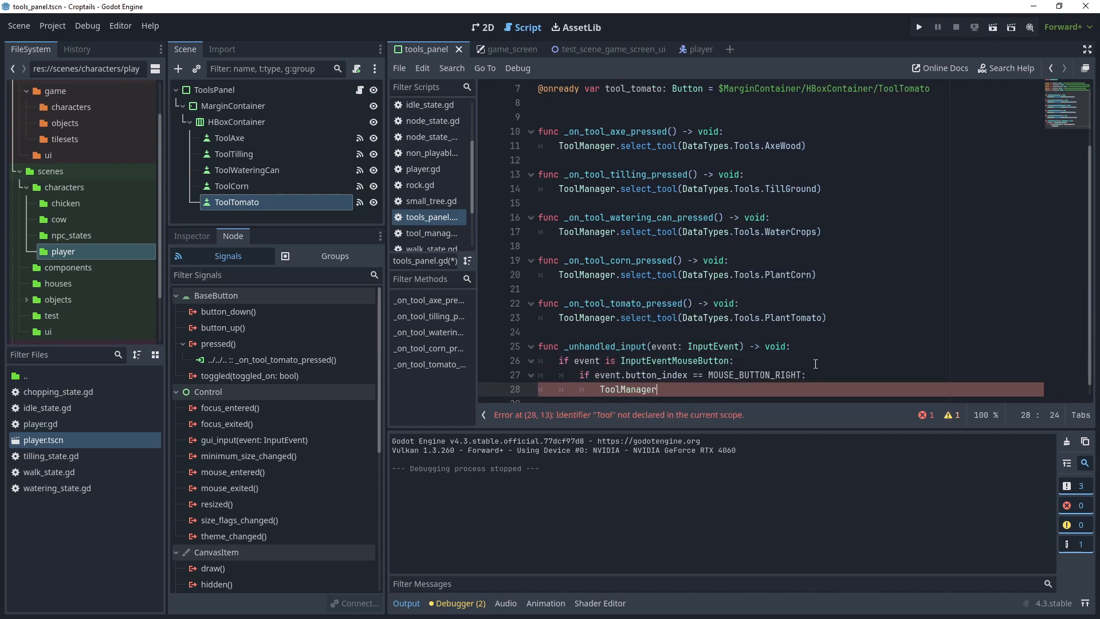
pyautogui.write('.se')
pyautogui.press('Down')
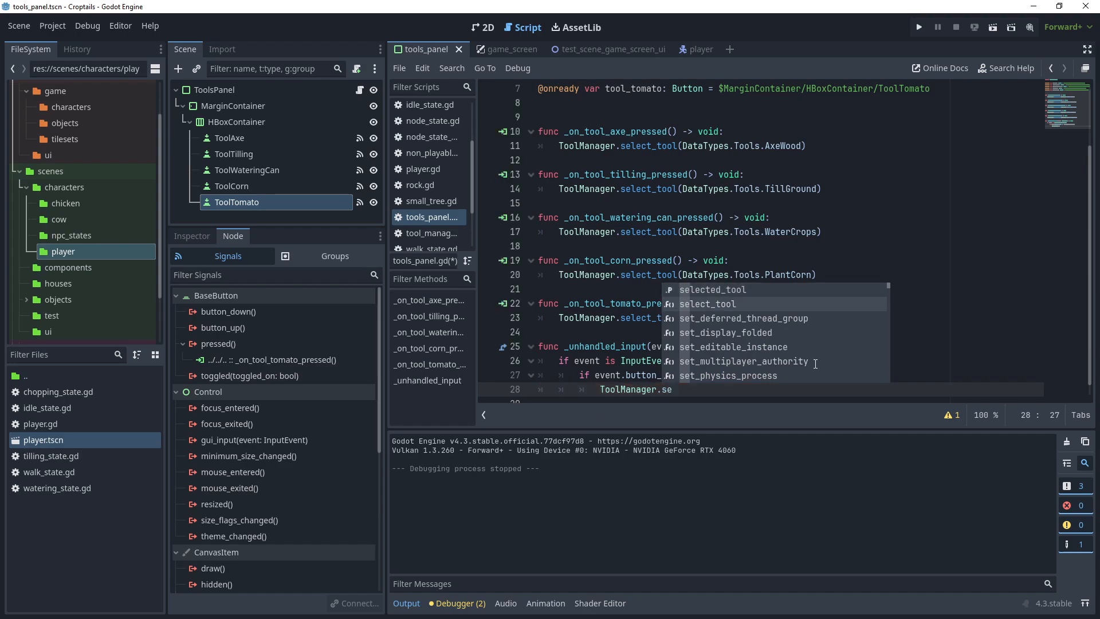
pyautogui.press('Return')
pyautogui.write('DataTypes.Tools.None')
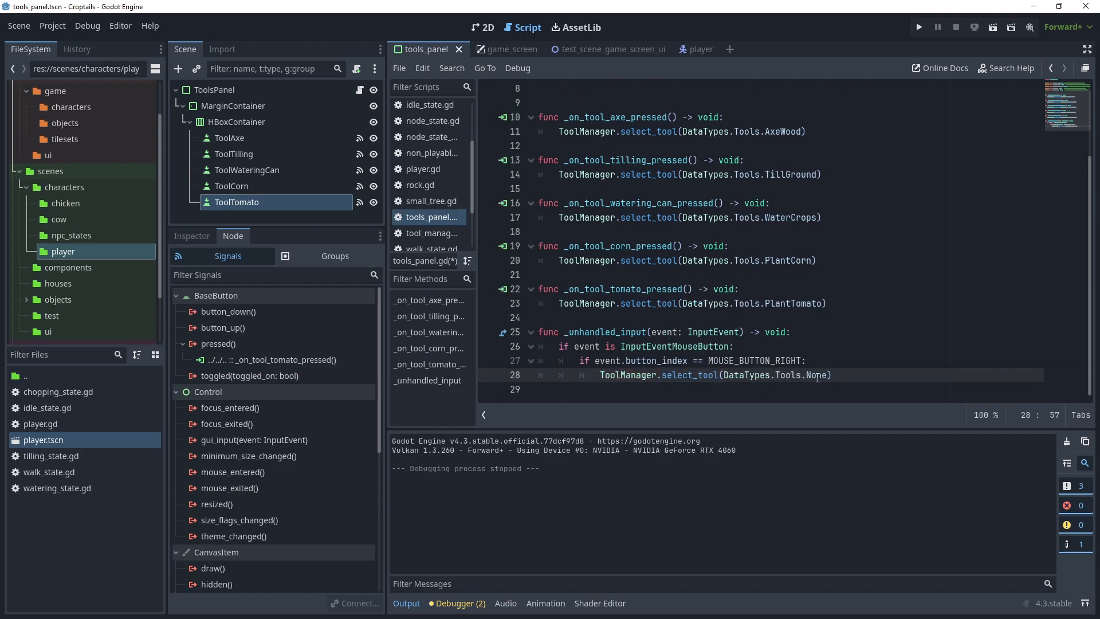
# Below the select_tool(DataTypes.Tools.None) call, add tool_axe.release_focus() and tool_tilling.release_focus().
pyautogui.scroll(3, 624, 119)
pyautogui.doubleClick(624, 118)
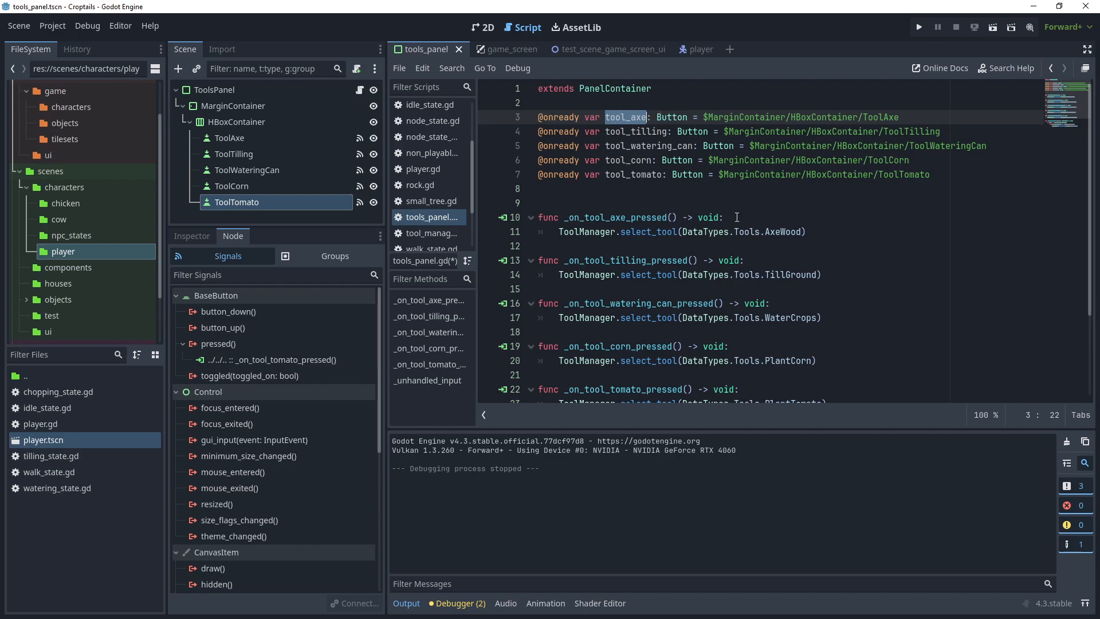
pyautogui.write('release_focus()')
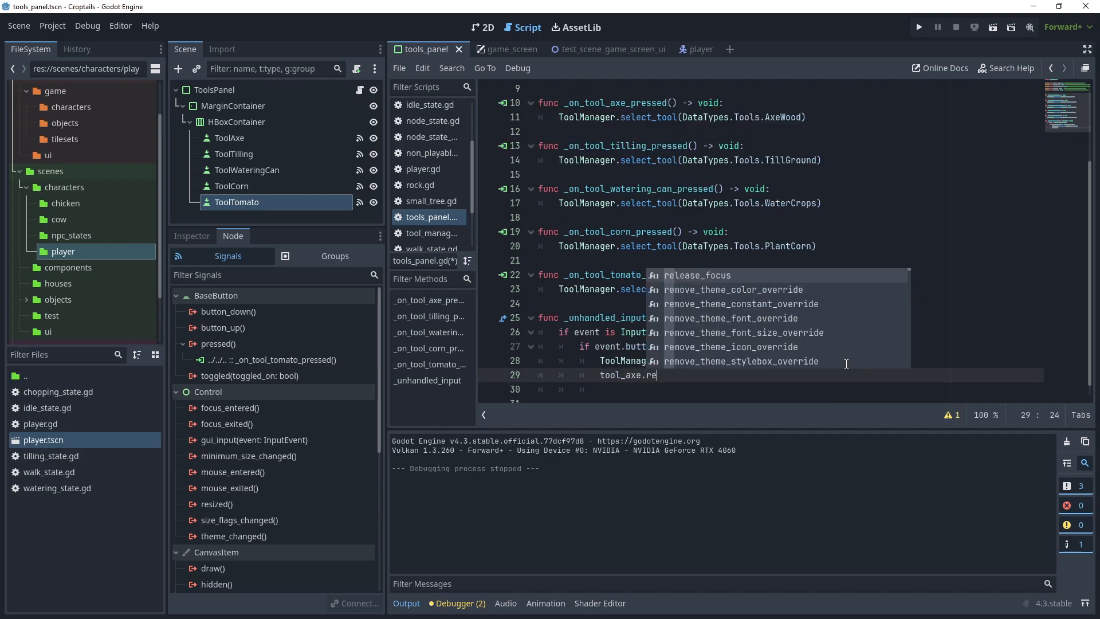
pyautogui.press('Return')
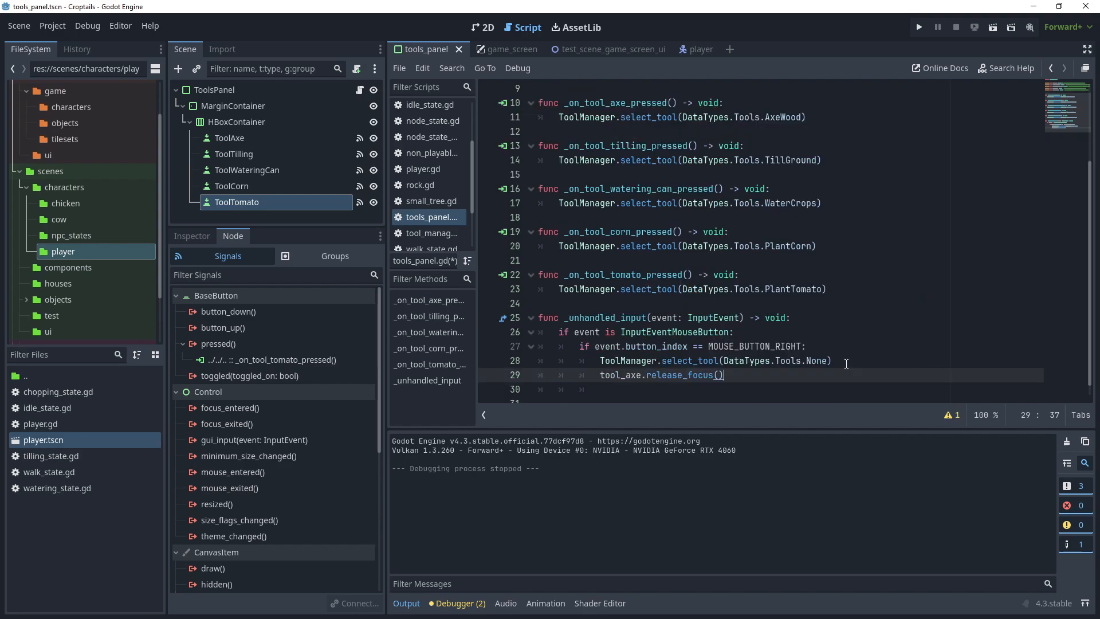
pyautogui.scroll(3, 846, 363)
pyautogui.doubleClick(636, 131)
pyautogui.scroll(-3, 745, 287)
pyautogui.click(803, 360)
pyautogui.press('Return')
pyautogui.write('tool_tilling')
pyautogui.write('.release_focus()')
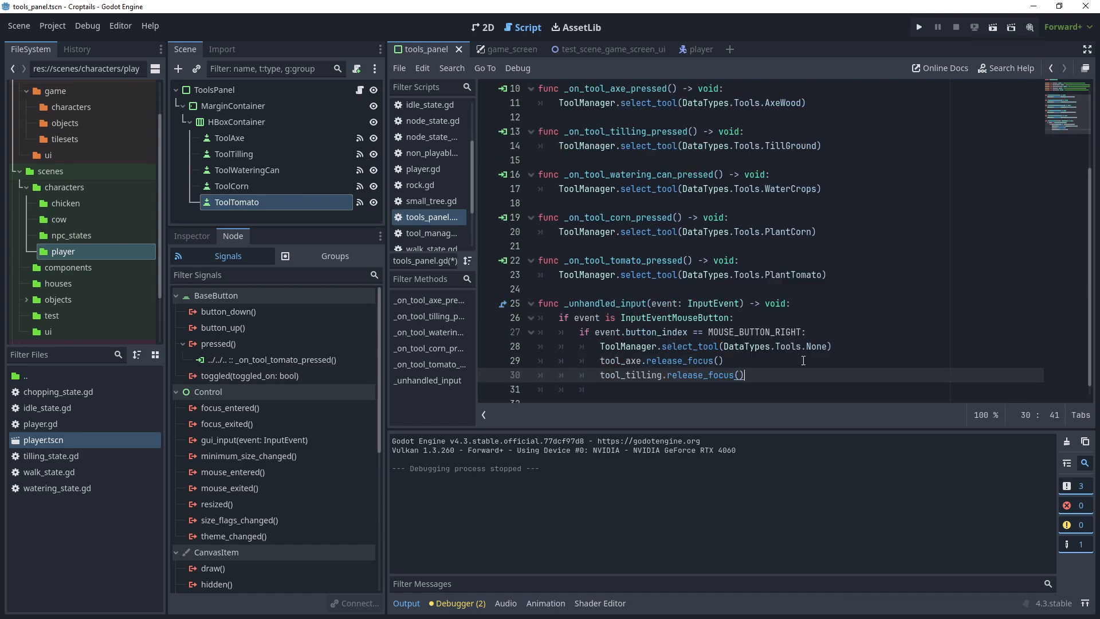
# Add tool_watering_can.release_focus() below the tilling line, reusing the variable name from its declaration.
pyautogui.scroll(3, 803, 361)
pyautogui.doubleClick(648, 145)
pyautogui.hotkey('ctrl', 'c')
pyautogui.scroll(-4, 695, 282)
pyautogui.click(751, 359)
pyautogui.press('Return')
pyautogui.hotkey('ctrl', 'v')
pyautogui.write('.release_focus()')
# Add tool_corn.release_focus() and tool_tomato.release_focus() to the end of the handler and save the script.
pyautogui.scroll(4, 751, 359)
pyautogui.doubleClick(631, 160)
pyautogui.hotkey('ctrl', 'c')
pyautogui.scroll(-4, 663, 189)
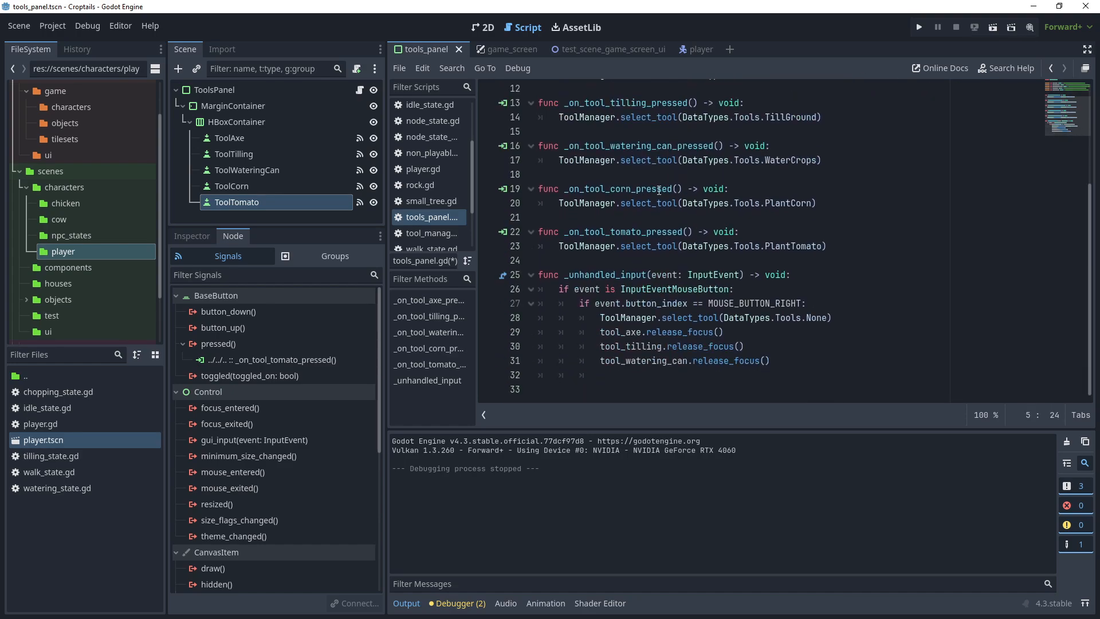
pyautogui.click(798, 356)
pyautogui.press('Return')
pyautogui.hotkey('ctrl', 'v')
pyautogui.write('.release_focus()')
pyautogui.press('Return')
pyautogui.write('tool_tomato.release_focus()')
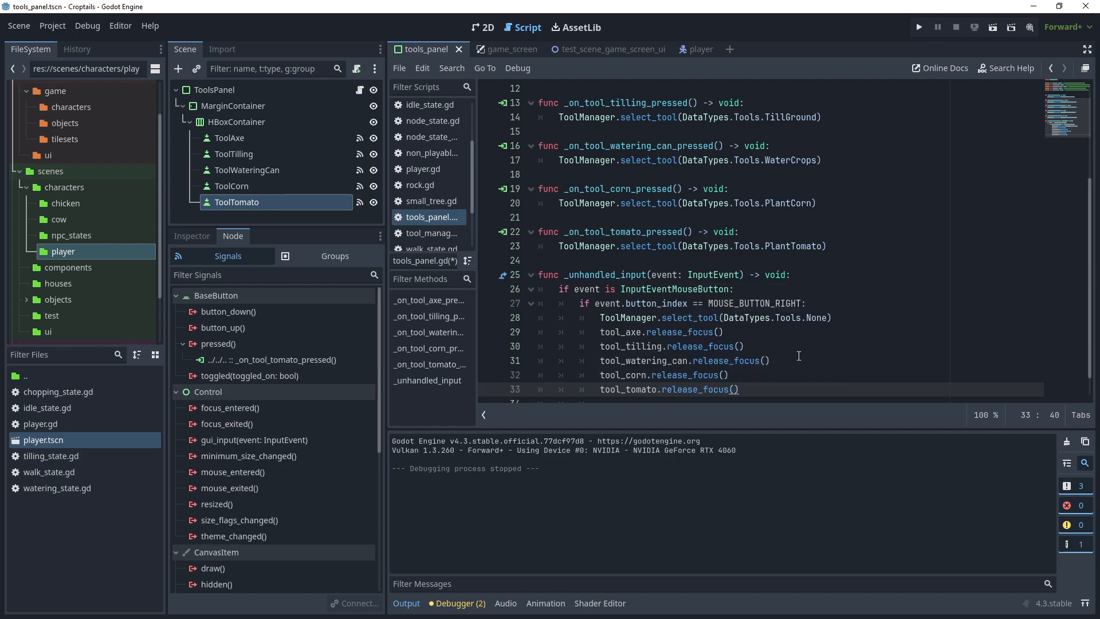
pyautogui.press('Down')
pyautogui.hotkey('ctrl', 's')
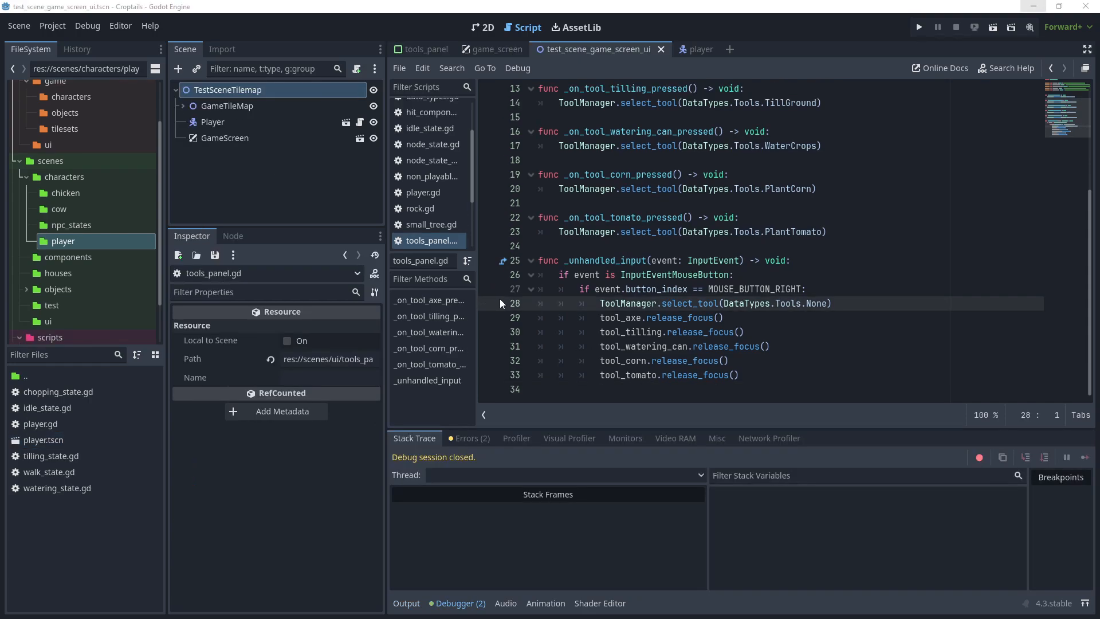
# Set a breakpoint on line 28 of tools_panel.gd, run the test scene, and trigger the right mouse input on the field.
pyautogui.click(490, 304)
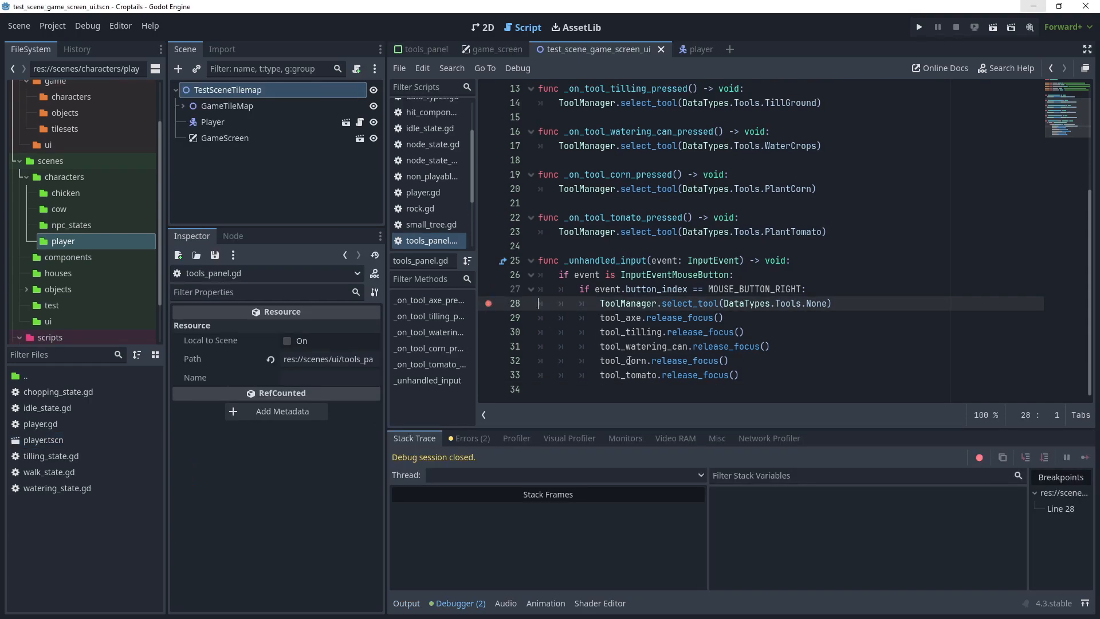
pyautogui.click(486, 27)
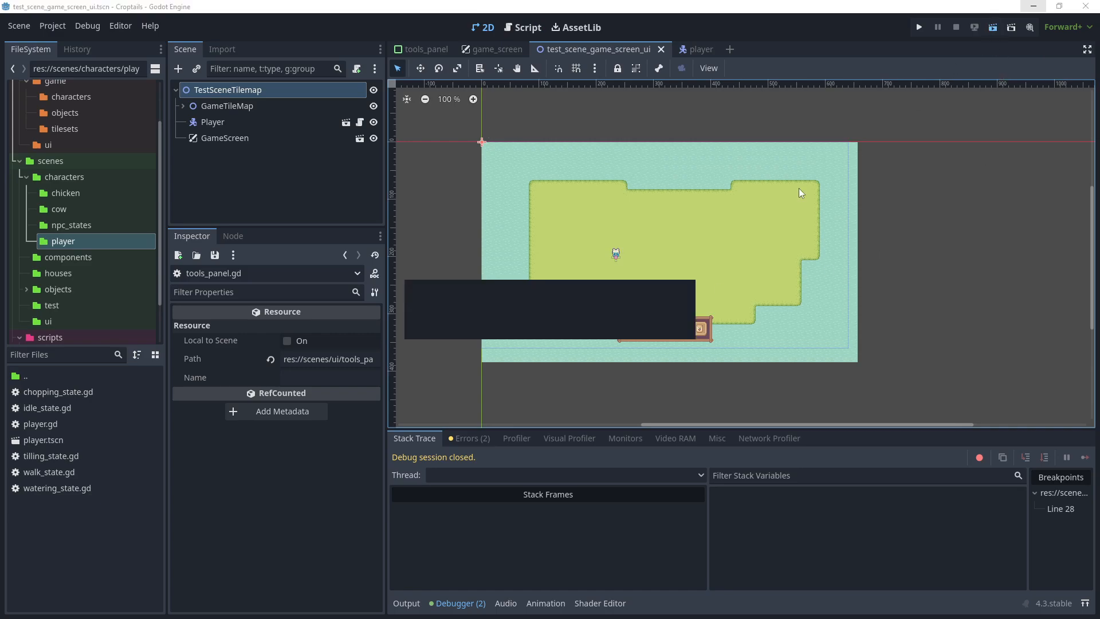
pyautogui.press('F6')
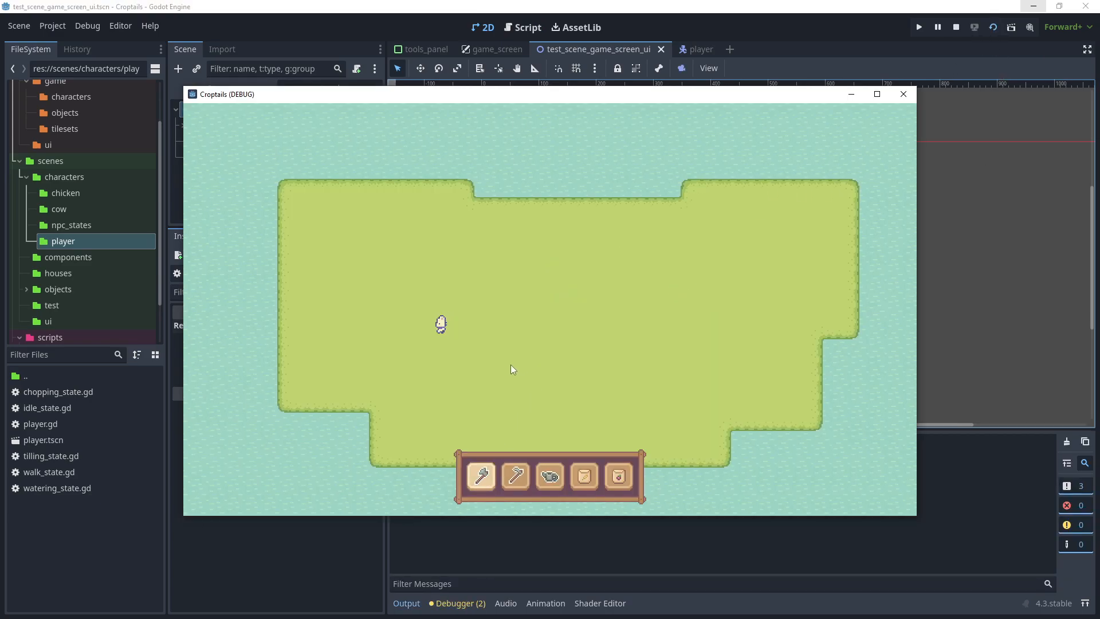
pyautogui.click(475, 363)
pyautogui.click(475, 363)
pyautogui.click(476, 363)
pyautogui.rightClick(456, 355)
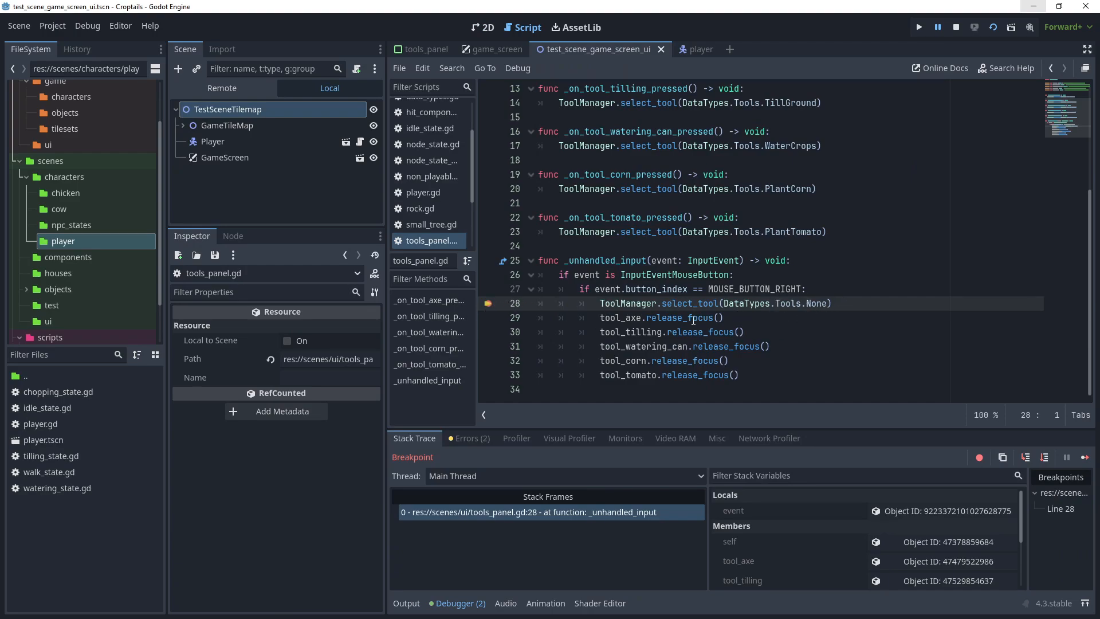
# Resume the paused game, close its window, and remove the breakpoint on line 28.
pyautogui.click(565, 329)
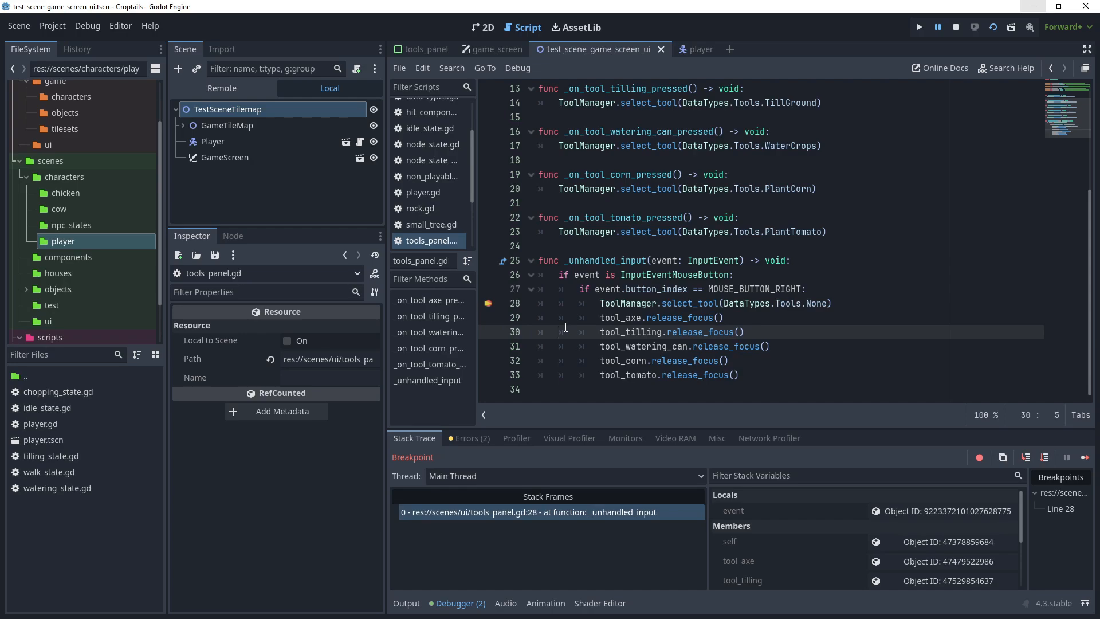
pyautogui.press('F12')
pyautogui.click(906, 99)
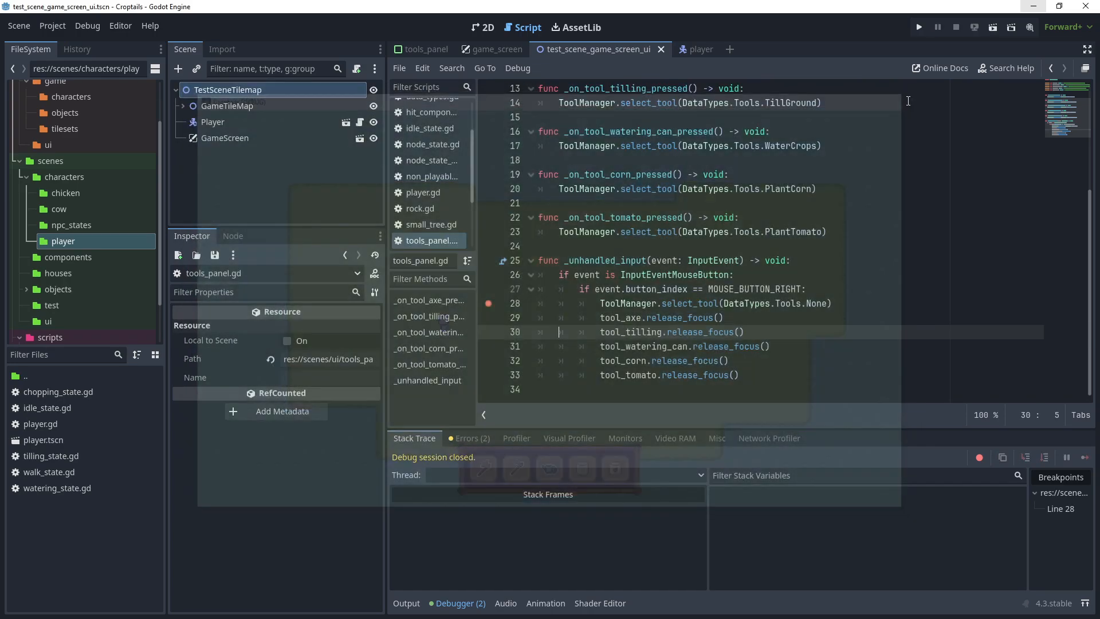
pyautogui.click(488, 303)
pyautogui.keyDown('shift'); pyautogui.click(506, 305); pyautogui.keyUp('shift')
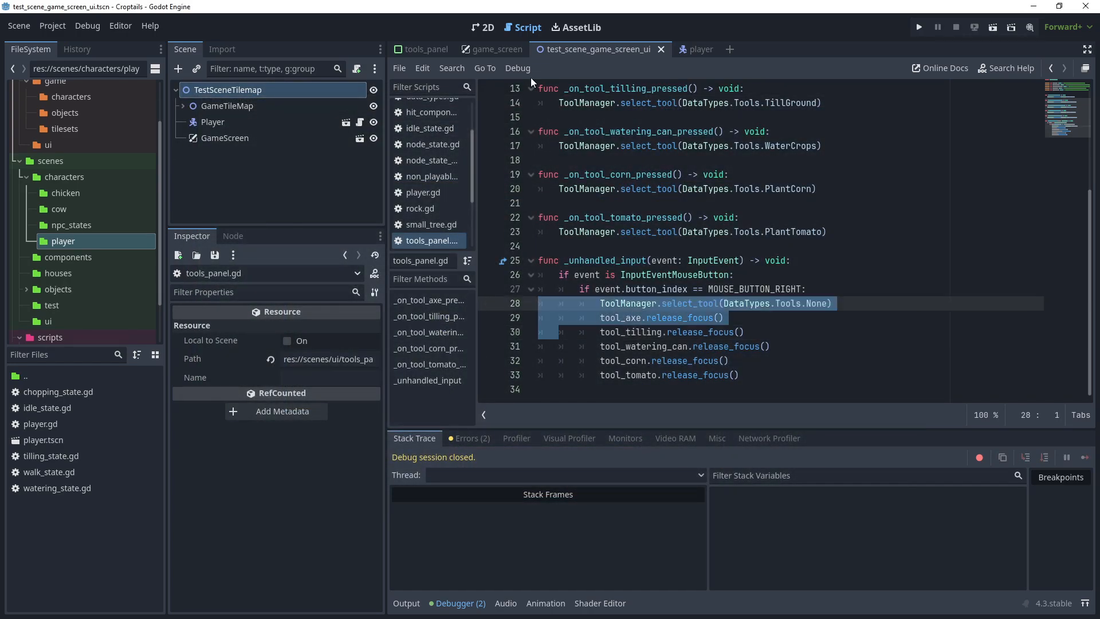
# Run the test_scene_game_screen_ui scene again, use the current tool, then select the watering can and deselect it with the right mouse input.
pyautogui.click(483, 27)
pyautogui.click(995, 26)
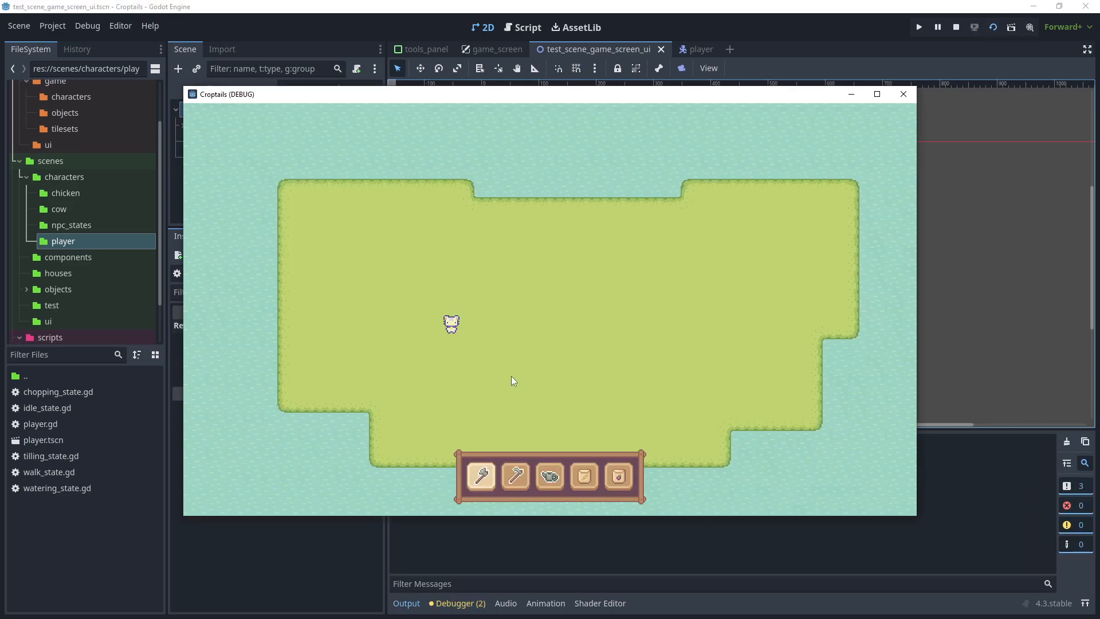
pyautogui.click(460, 349)
pyautogui.click(538, 475)
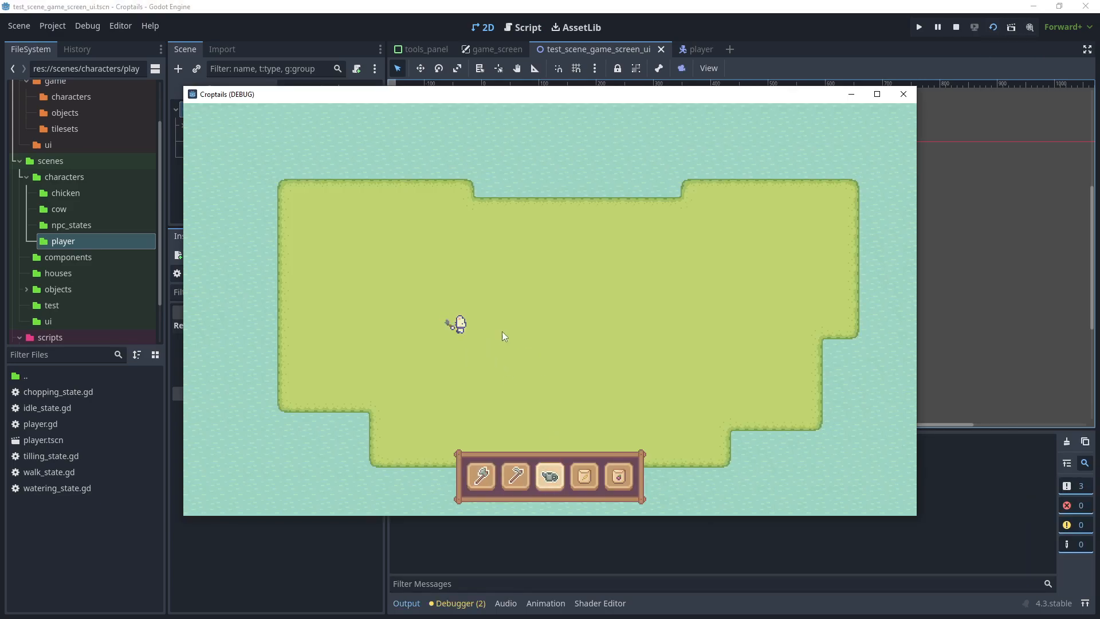
pyautogui.press('d')
pyautogui.rightClick(531, 328)
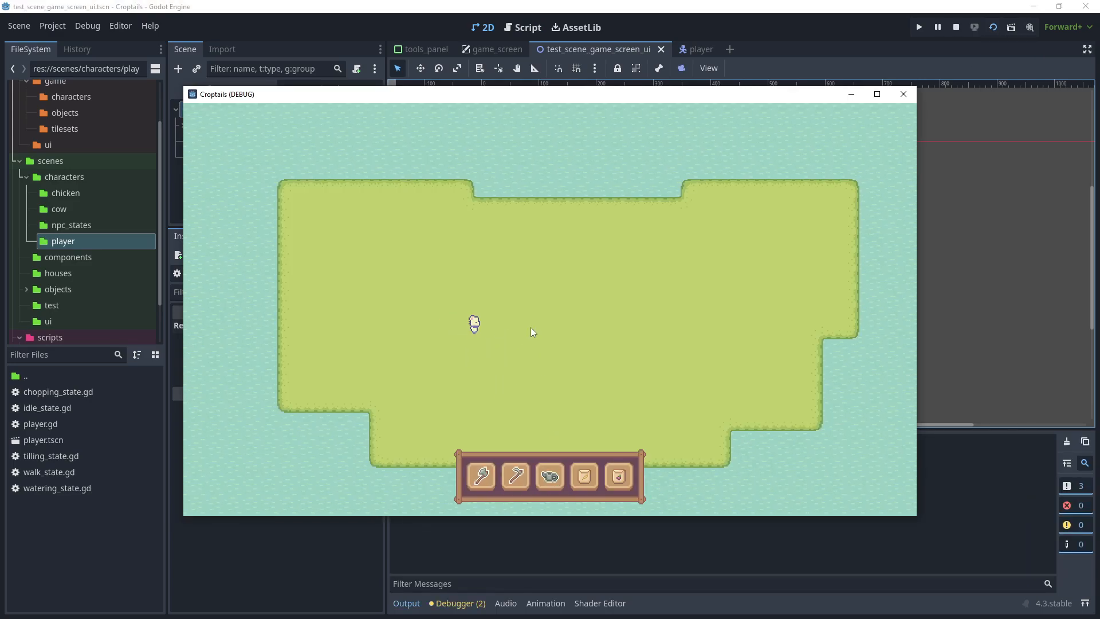
# In the running game, try the tilling tool on the field, then select the axe and walk the player.
pyautogui.click(511, 473)
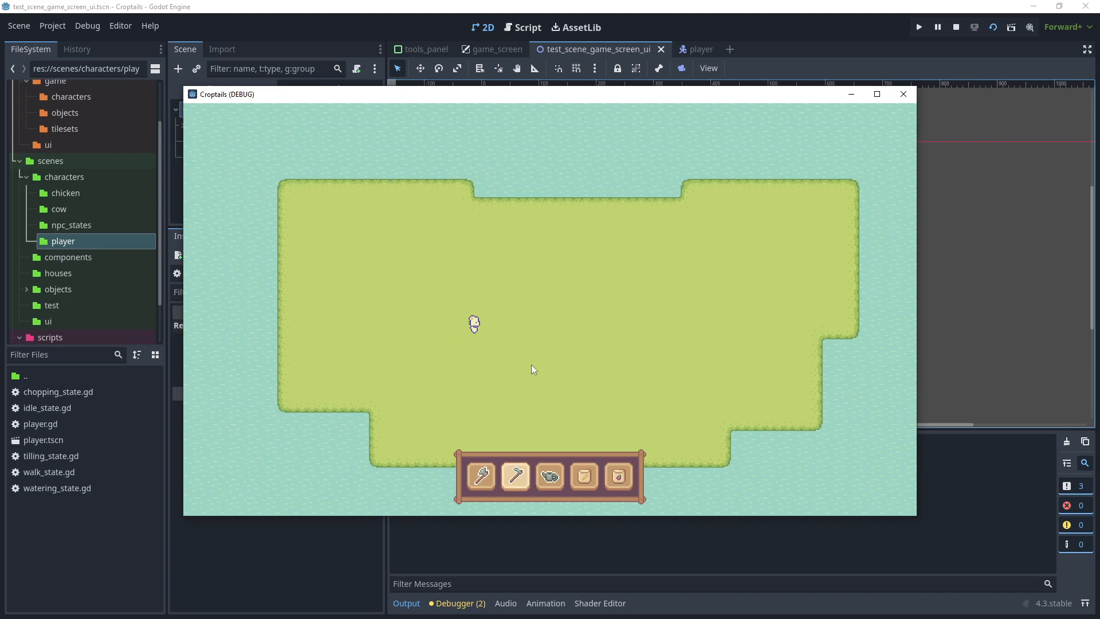
pyautogui.press('a')
pyautogui.click(486, 362)
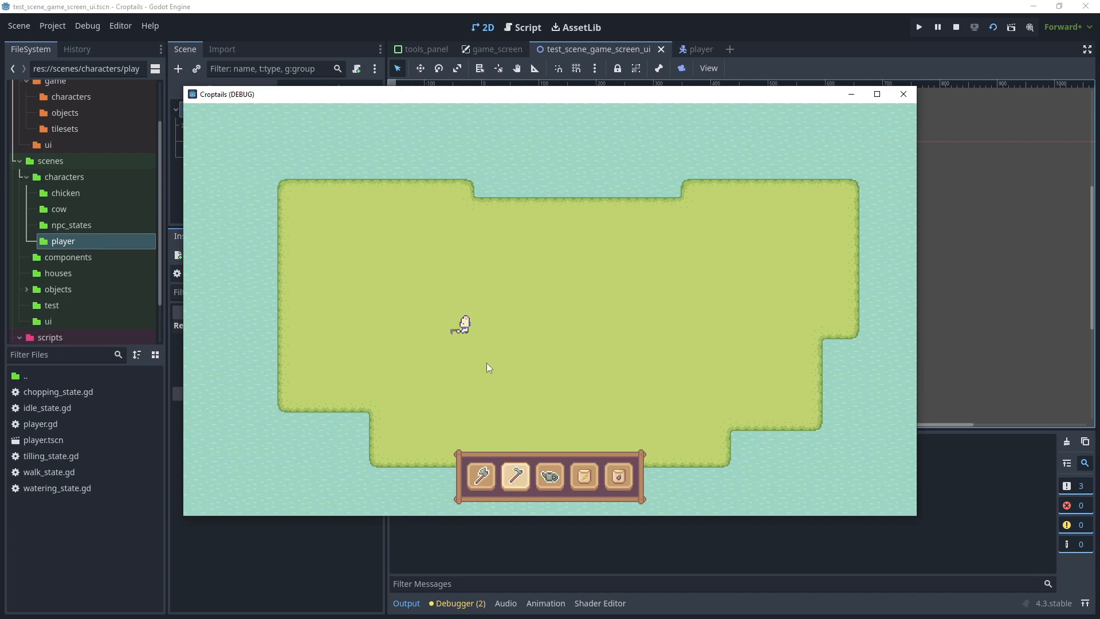
pyautogui.click(476, 466)
pyautogui.press('a')
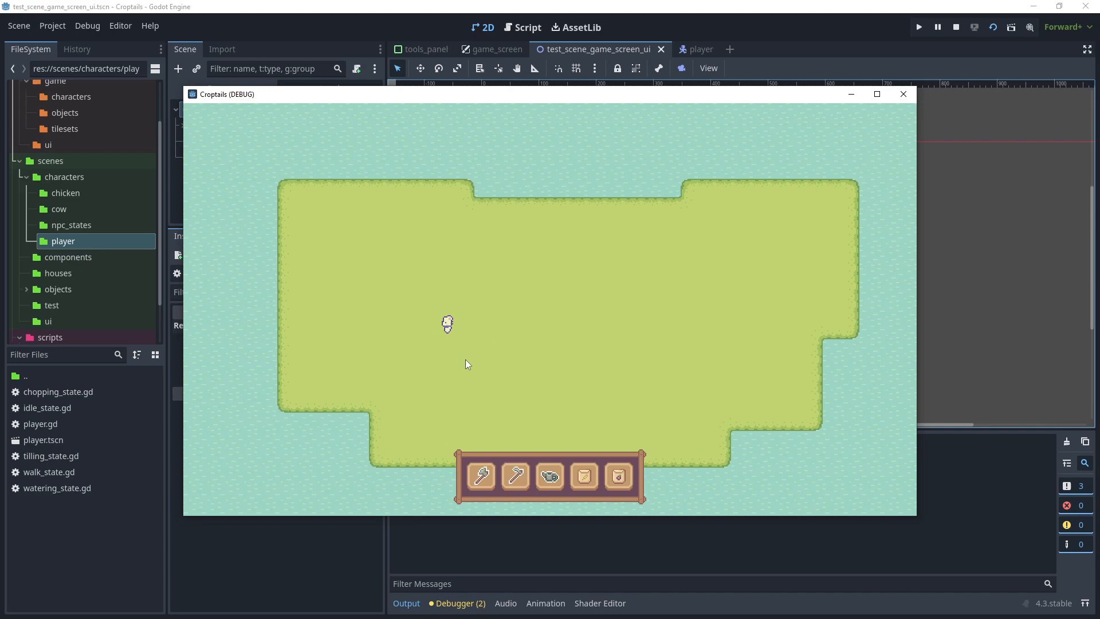